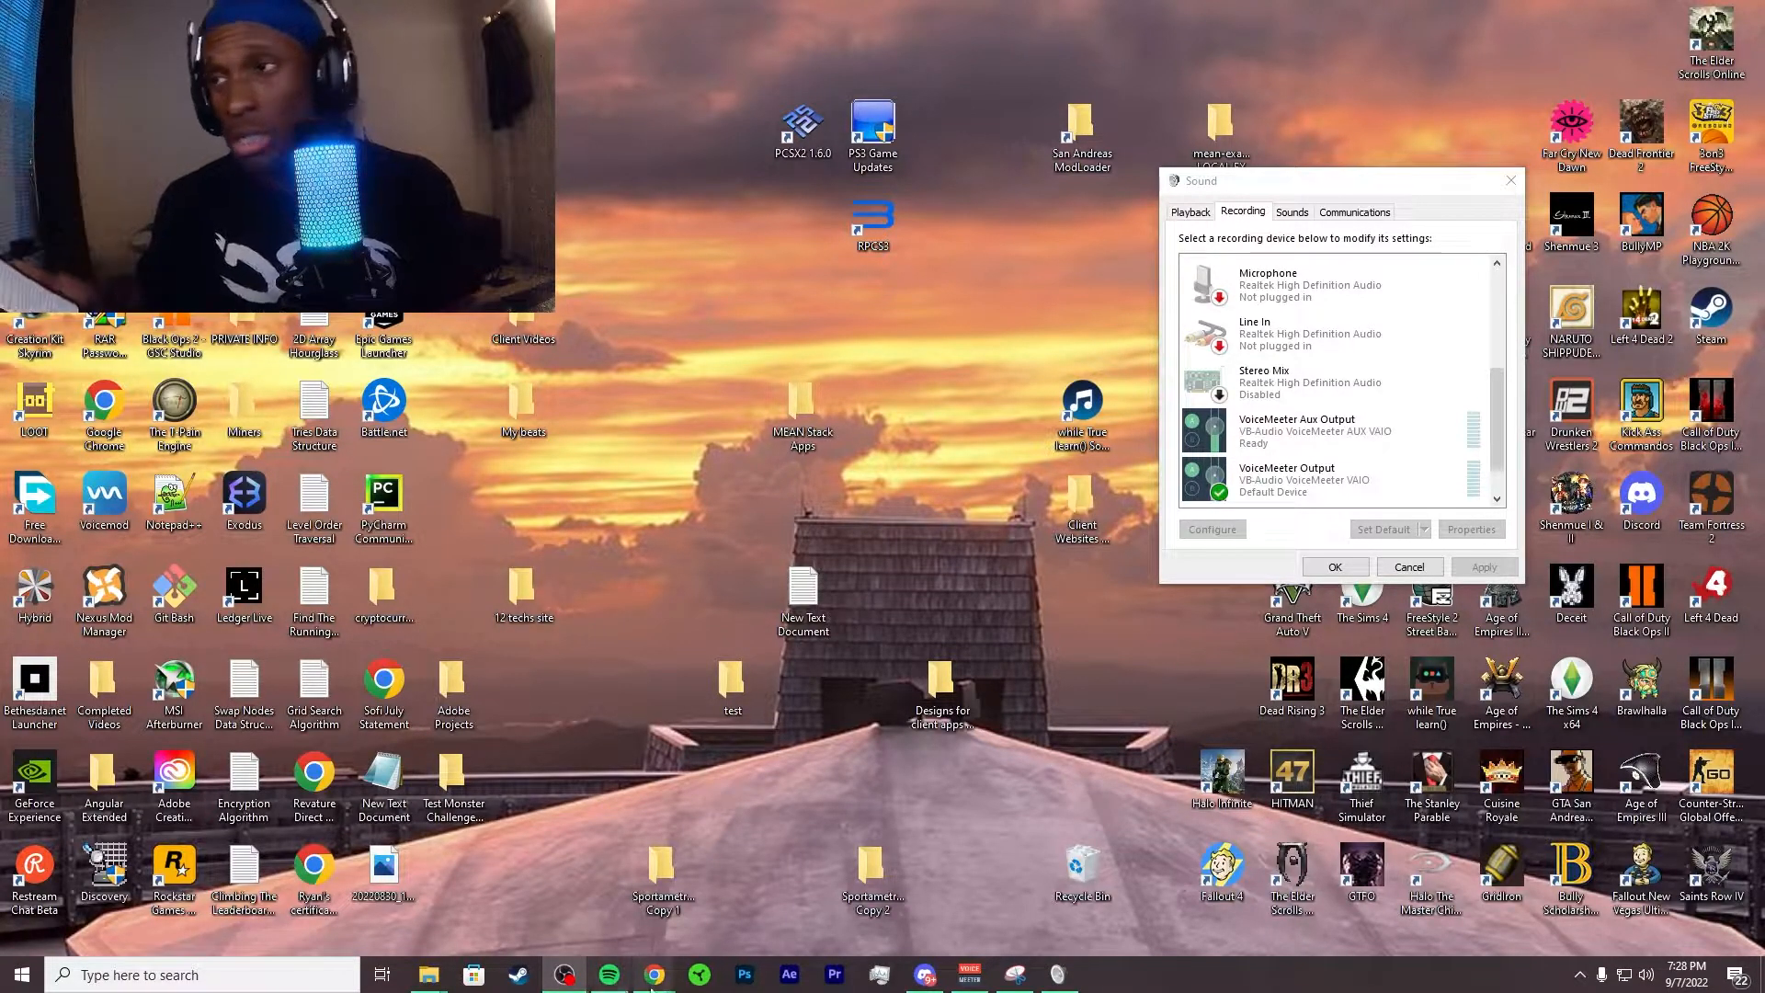
Step: In Chrome, review the VB-Audio Spectralissime page down to its specifications and open the site's Virtual Audio Cable page
mouse_move(655, 974)
left_click(746, 882)
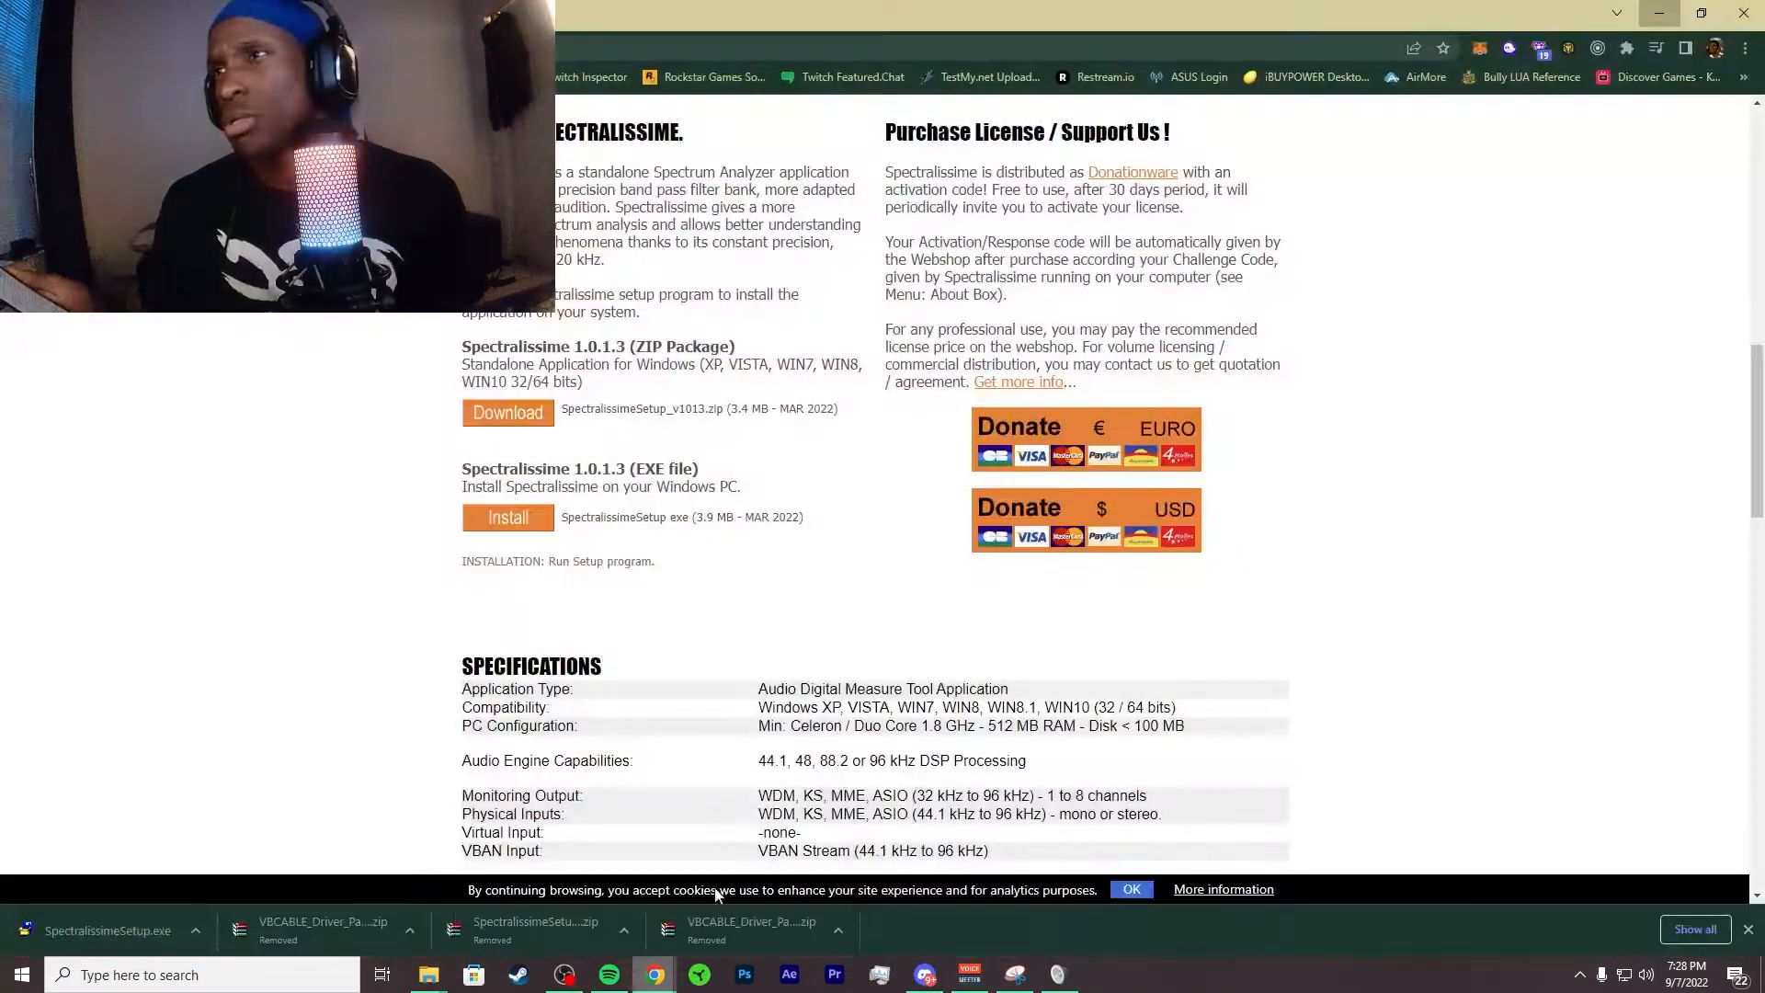
scroll(747, 404, "up", 7)
scroll(746, 405, "up", 5)
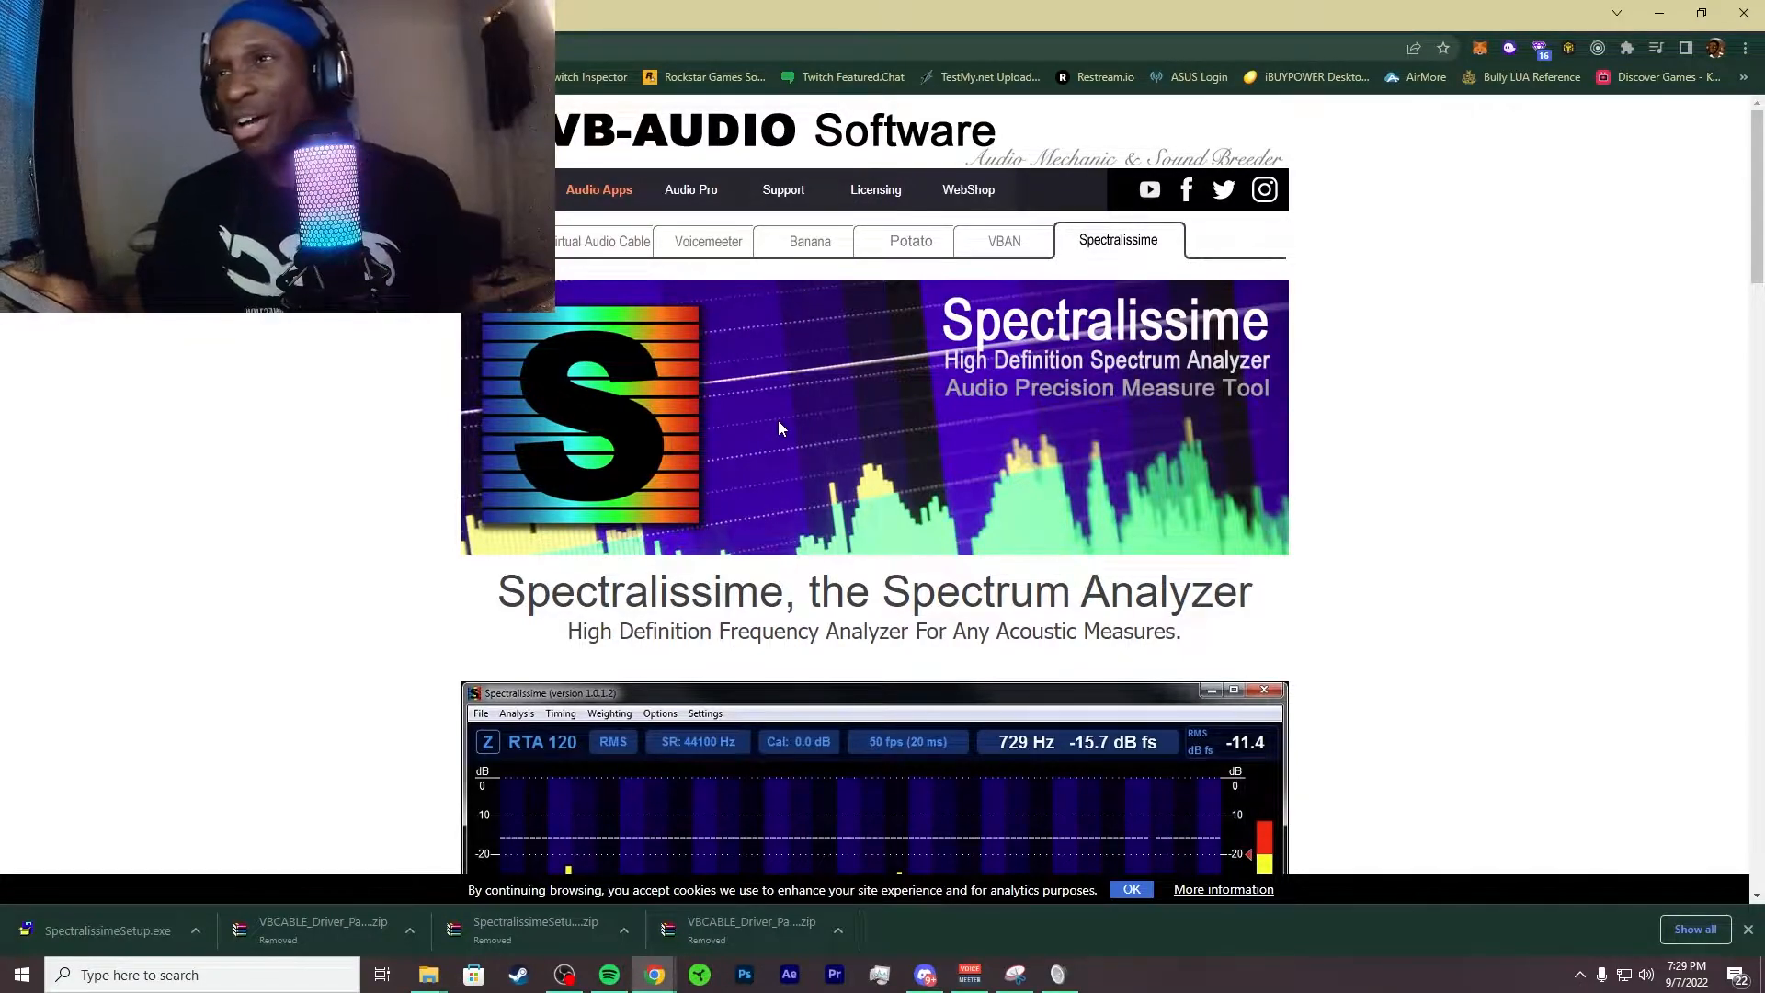
scroll(800, 576, "down", 5)
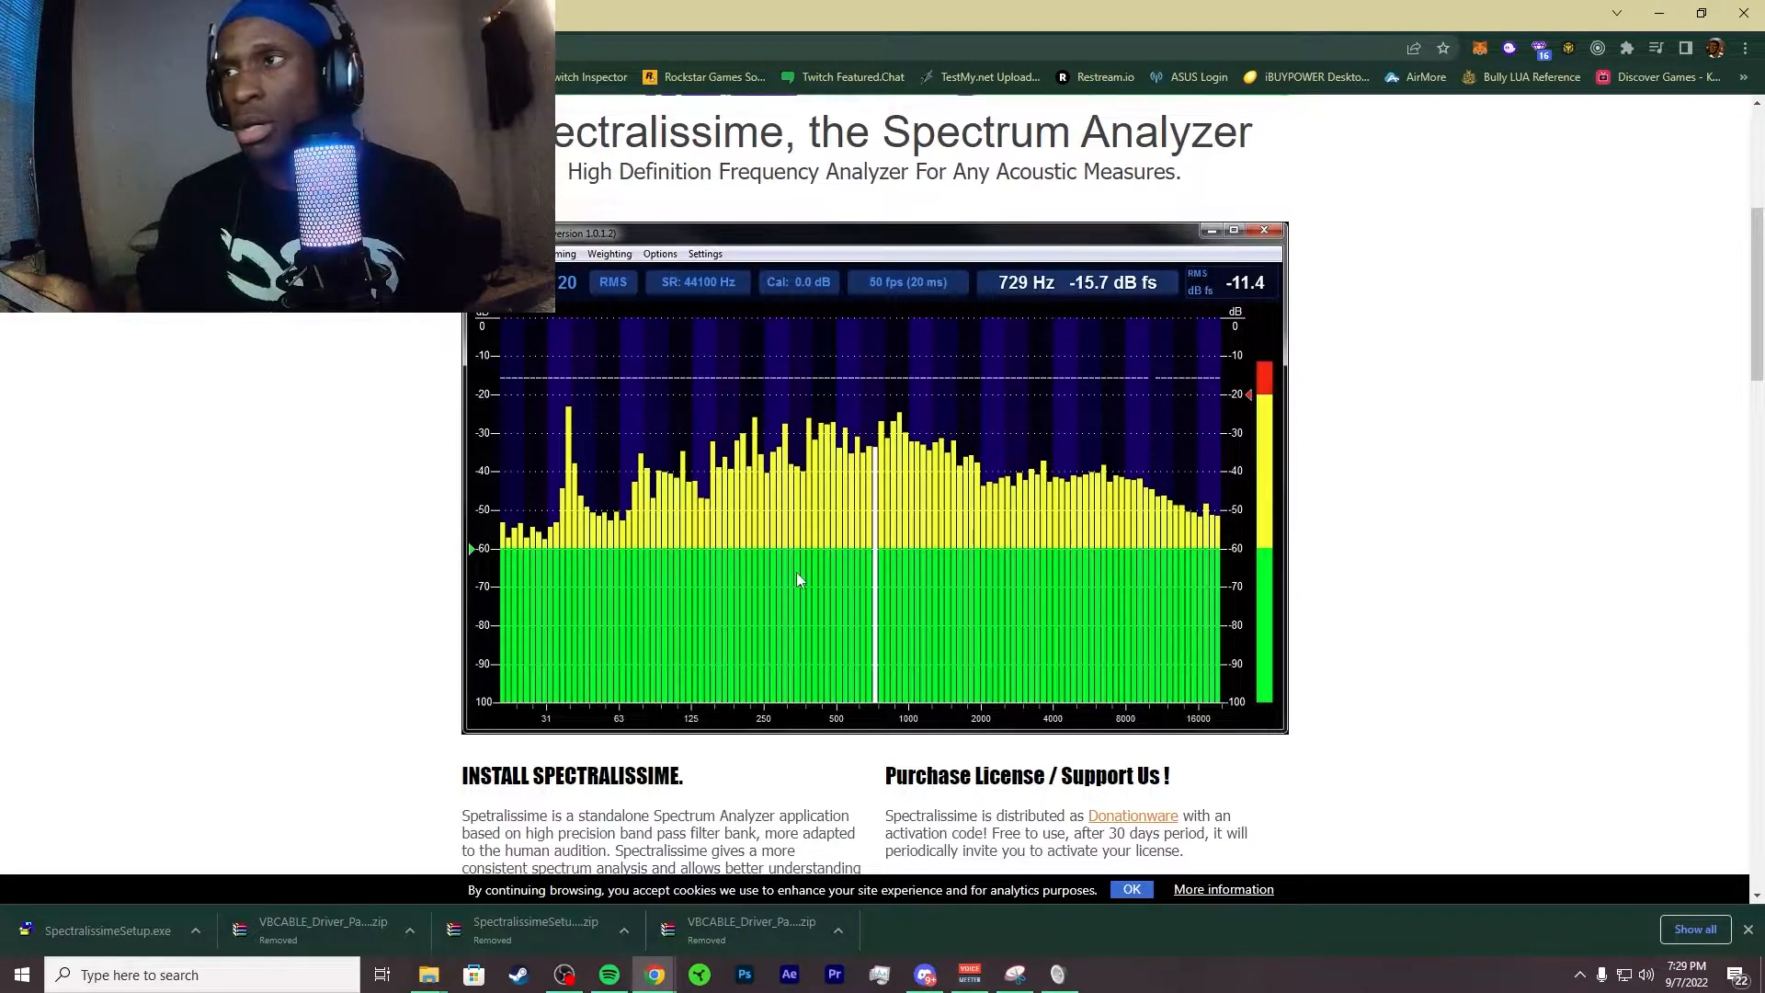
scroll(798, 579, "down", 3)
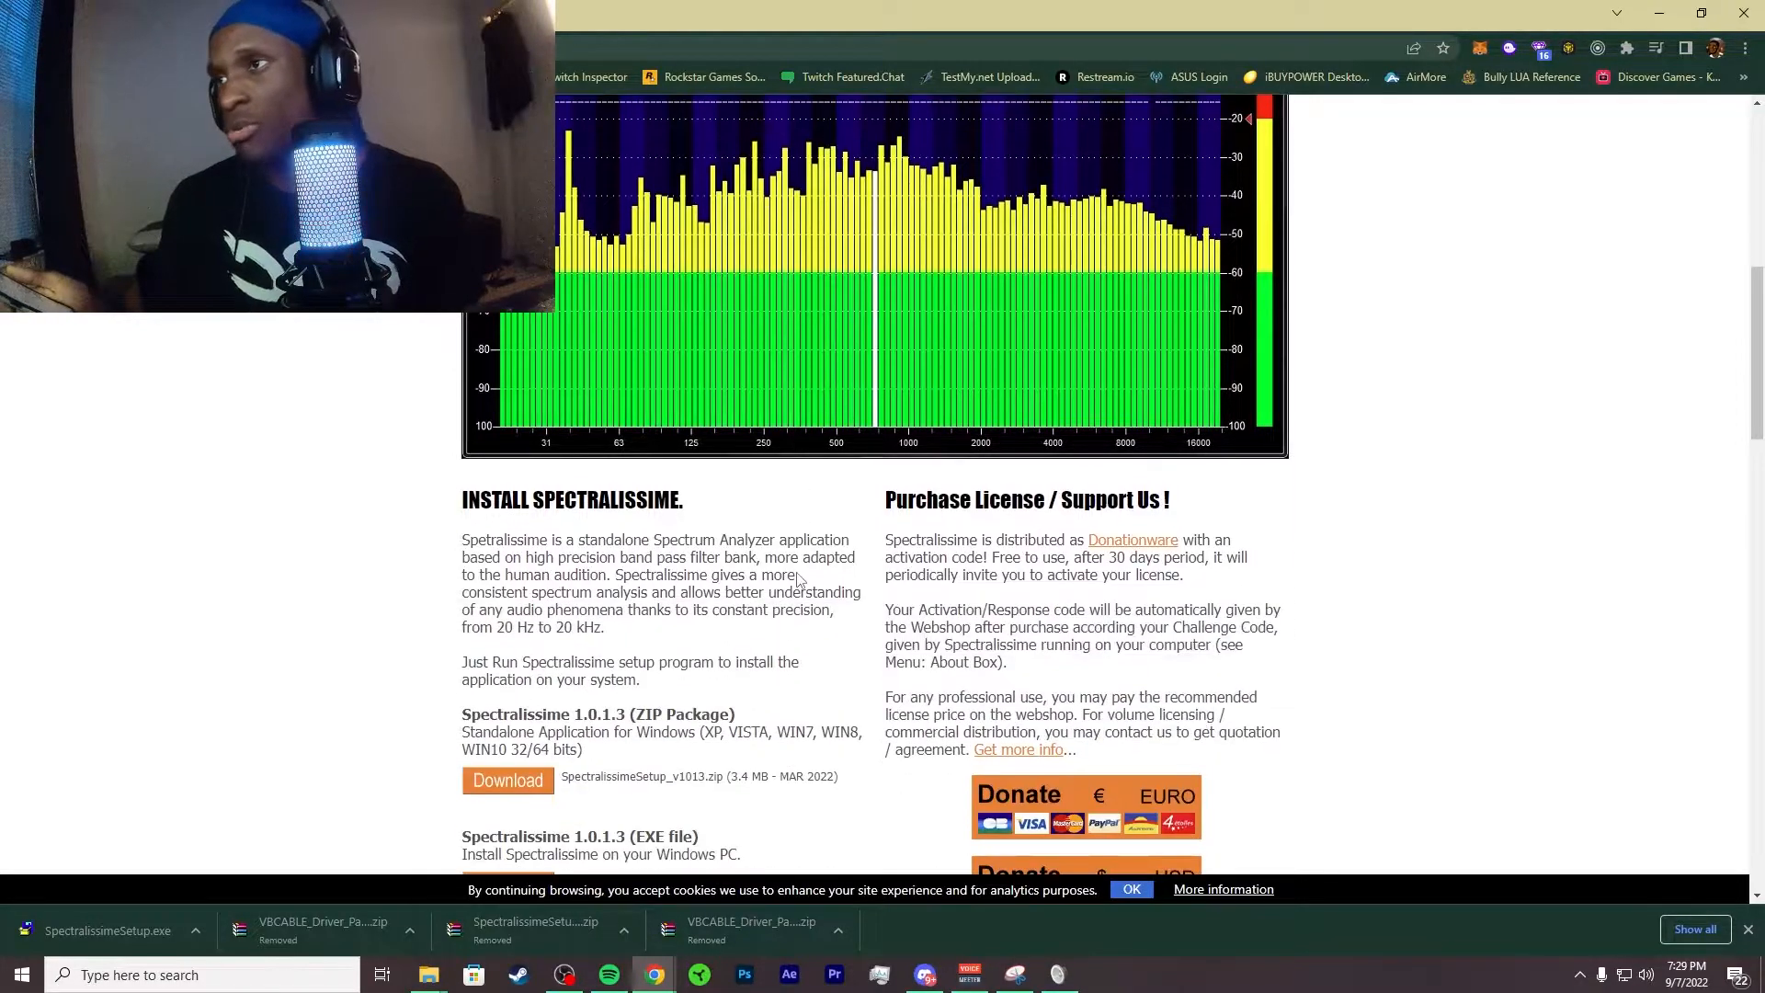
scroll(790, 572, "down", 7)
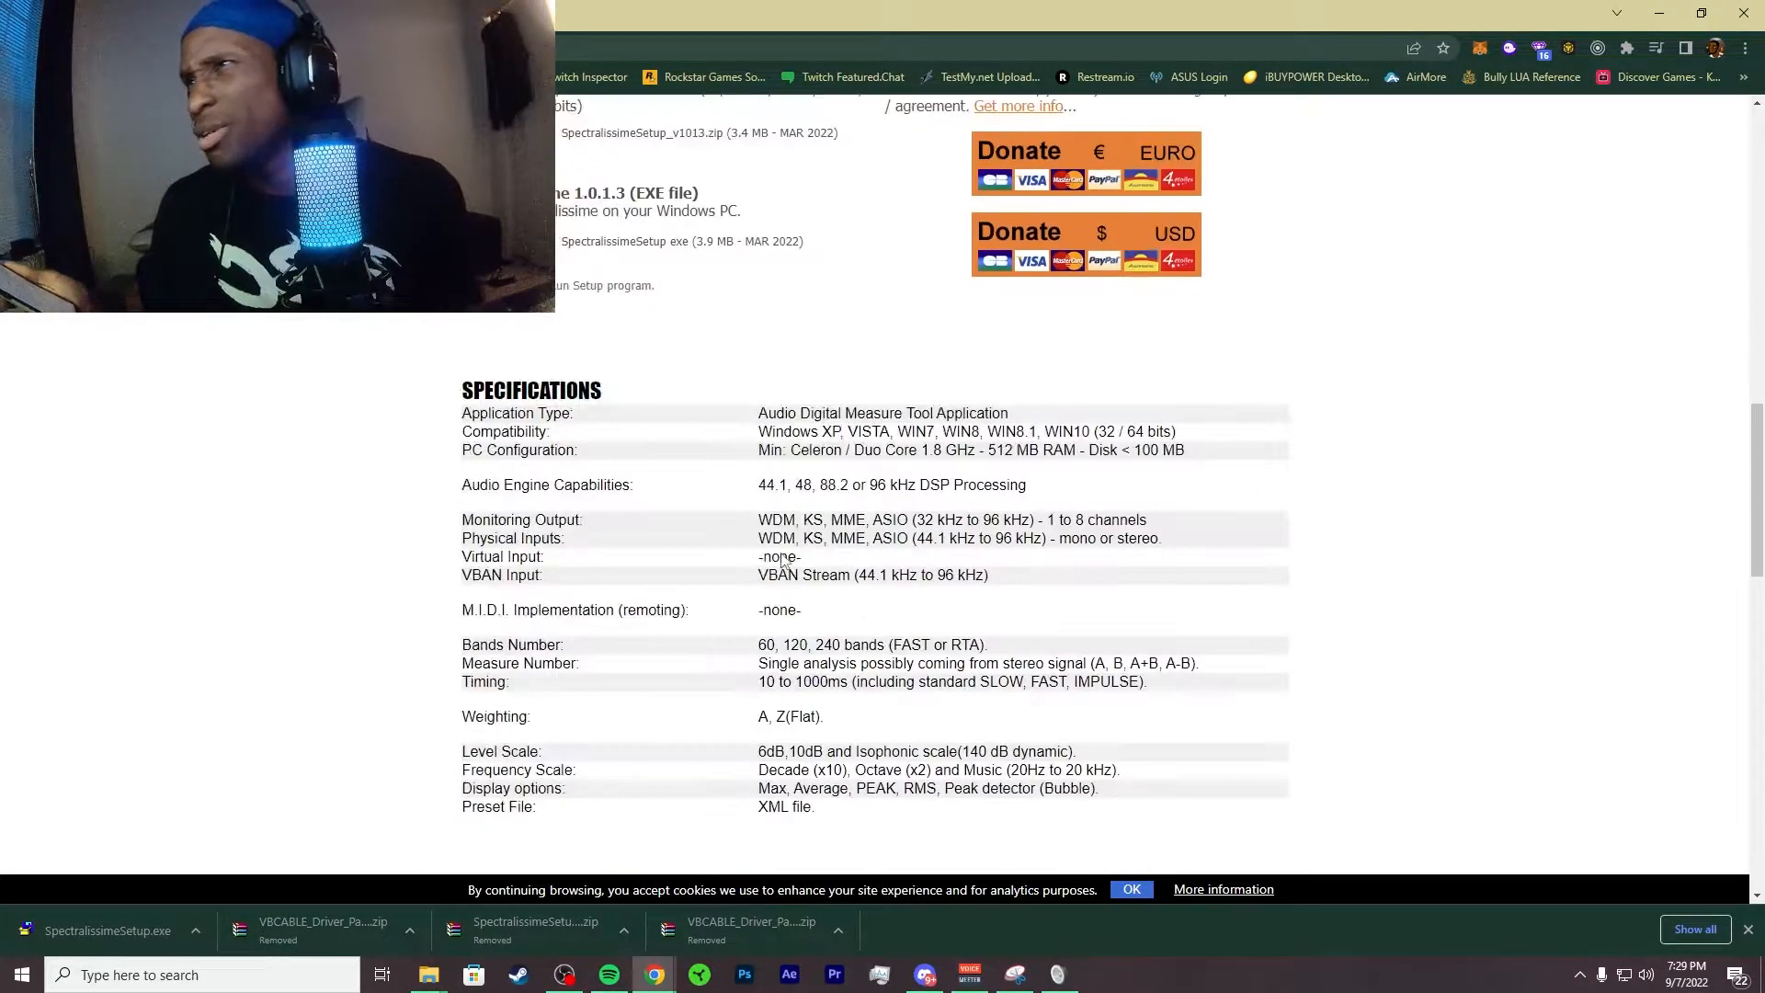
scroll(482, 571, "up", 13)
scroll(928, 688, "down", 3)
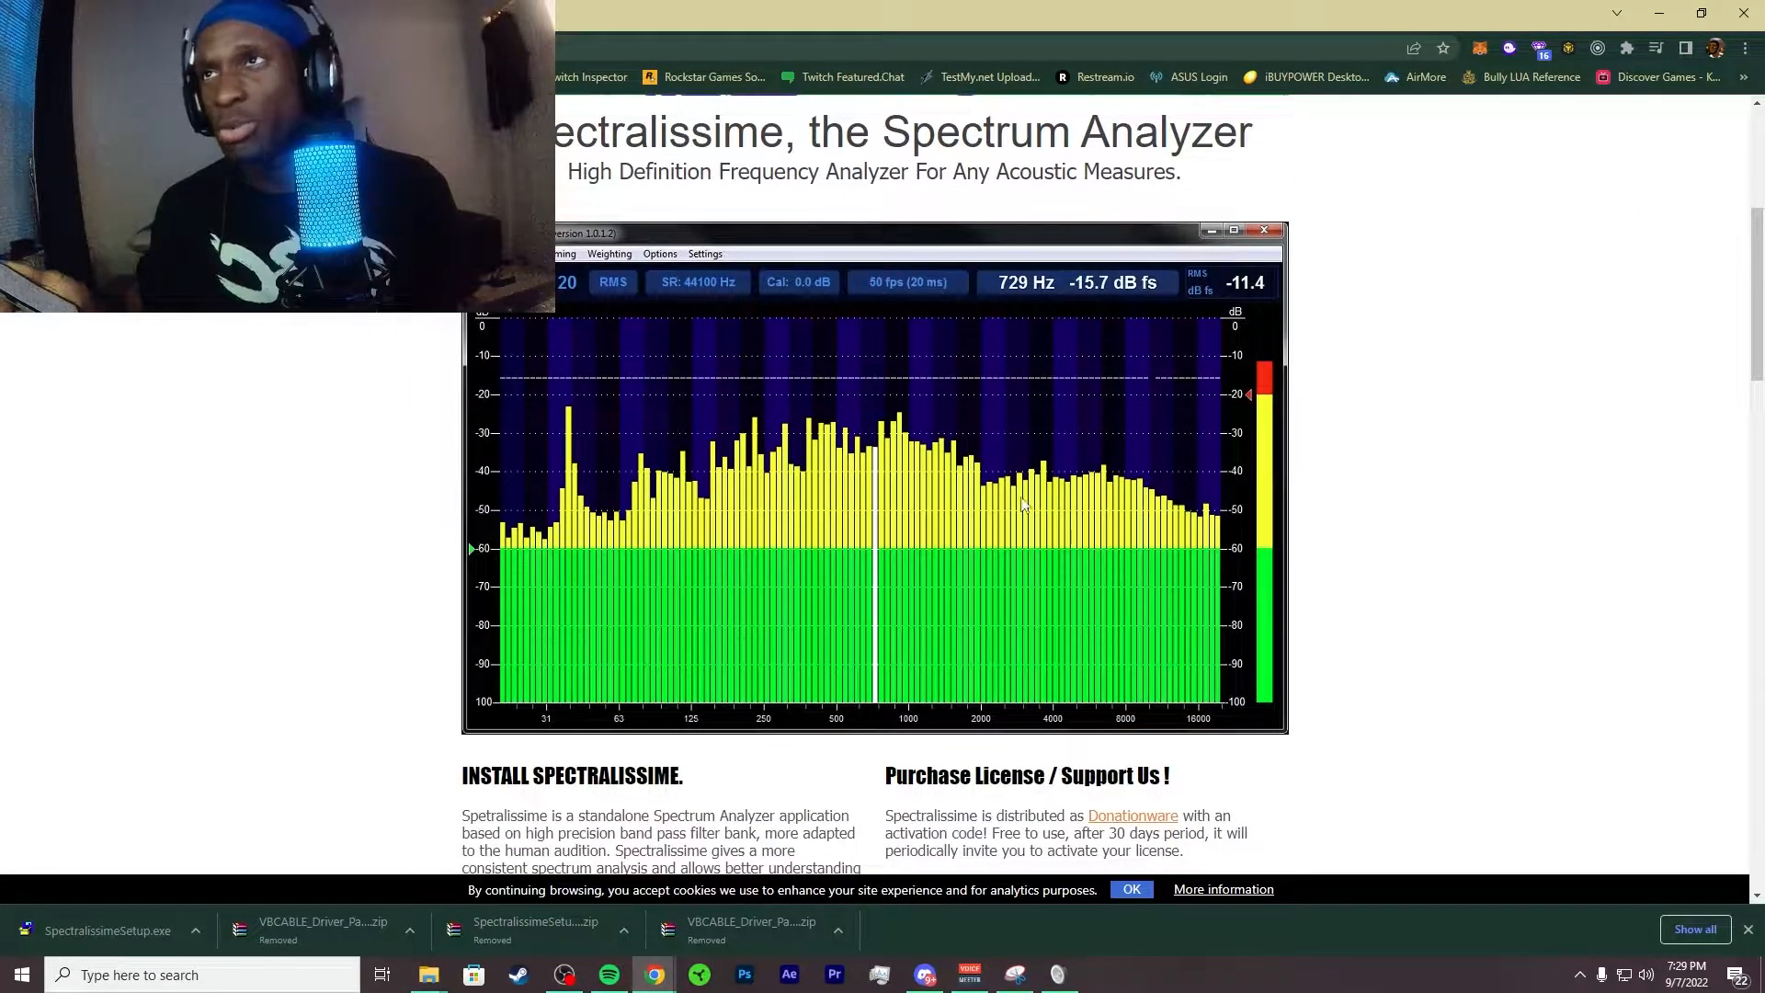
scroll(980, 461, "up", 5)
left_click(641, 235)
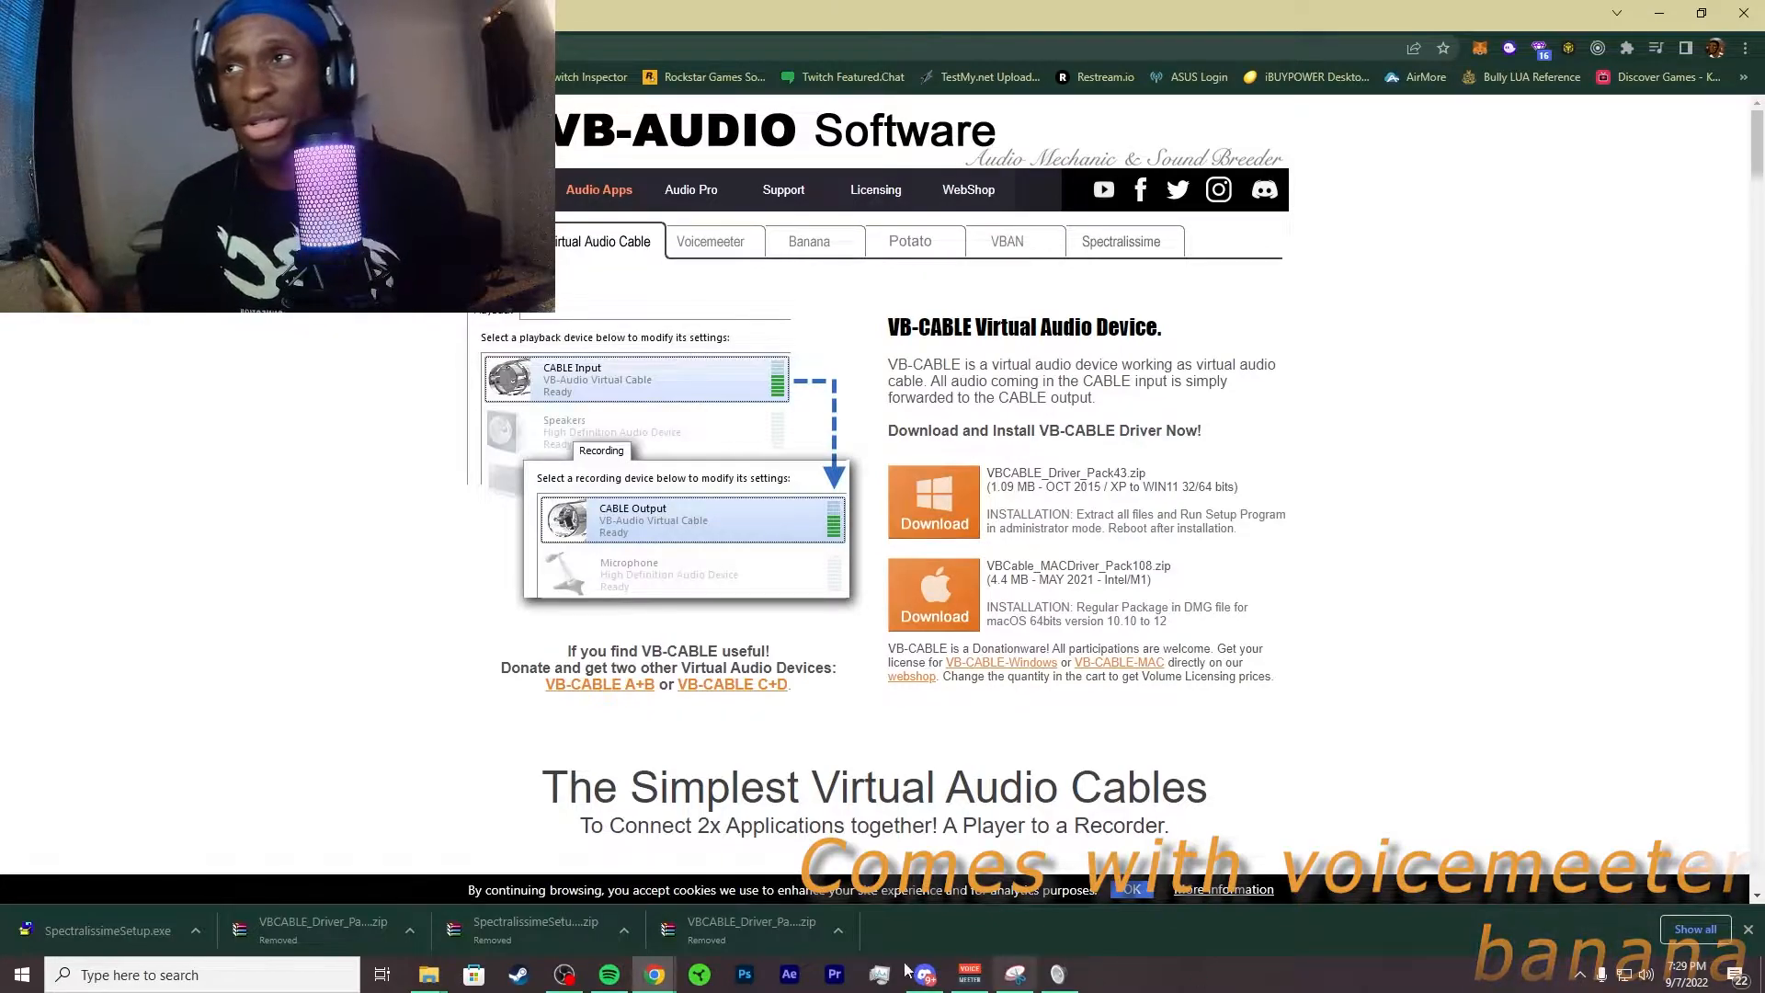
mouse_move(654, 982)
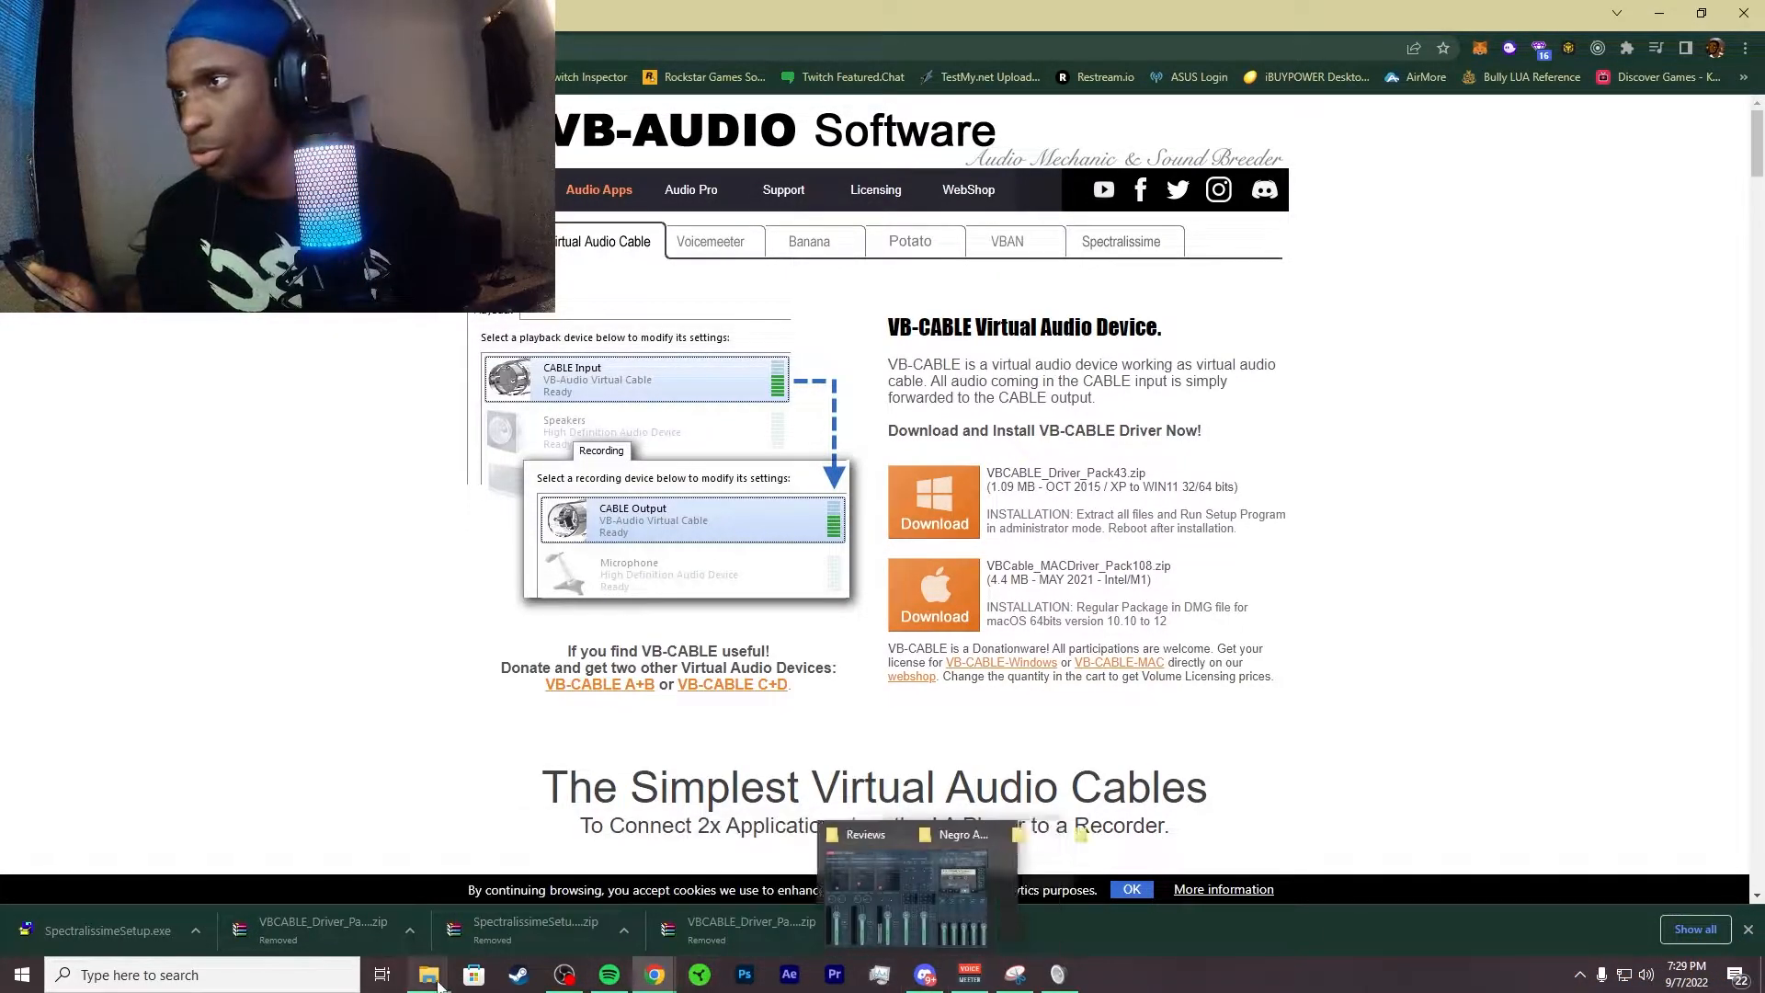
Step: Switch to File Explorer and move the SpectralissimeSetup file into the Downloads folder
left_click(437, 888)
right_click(706, 722)
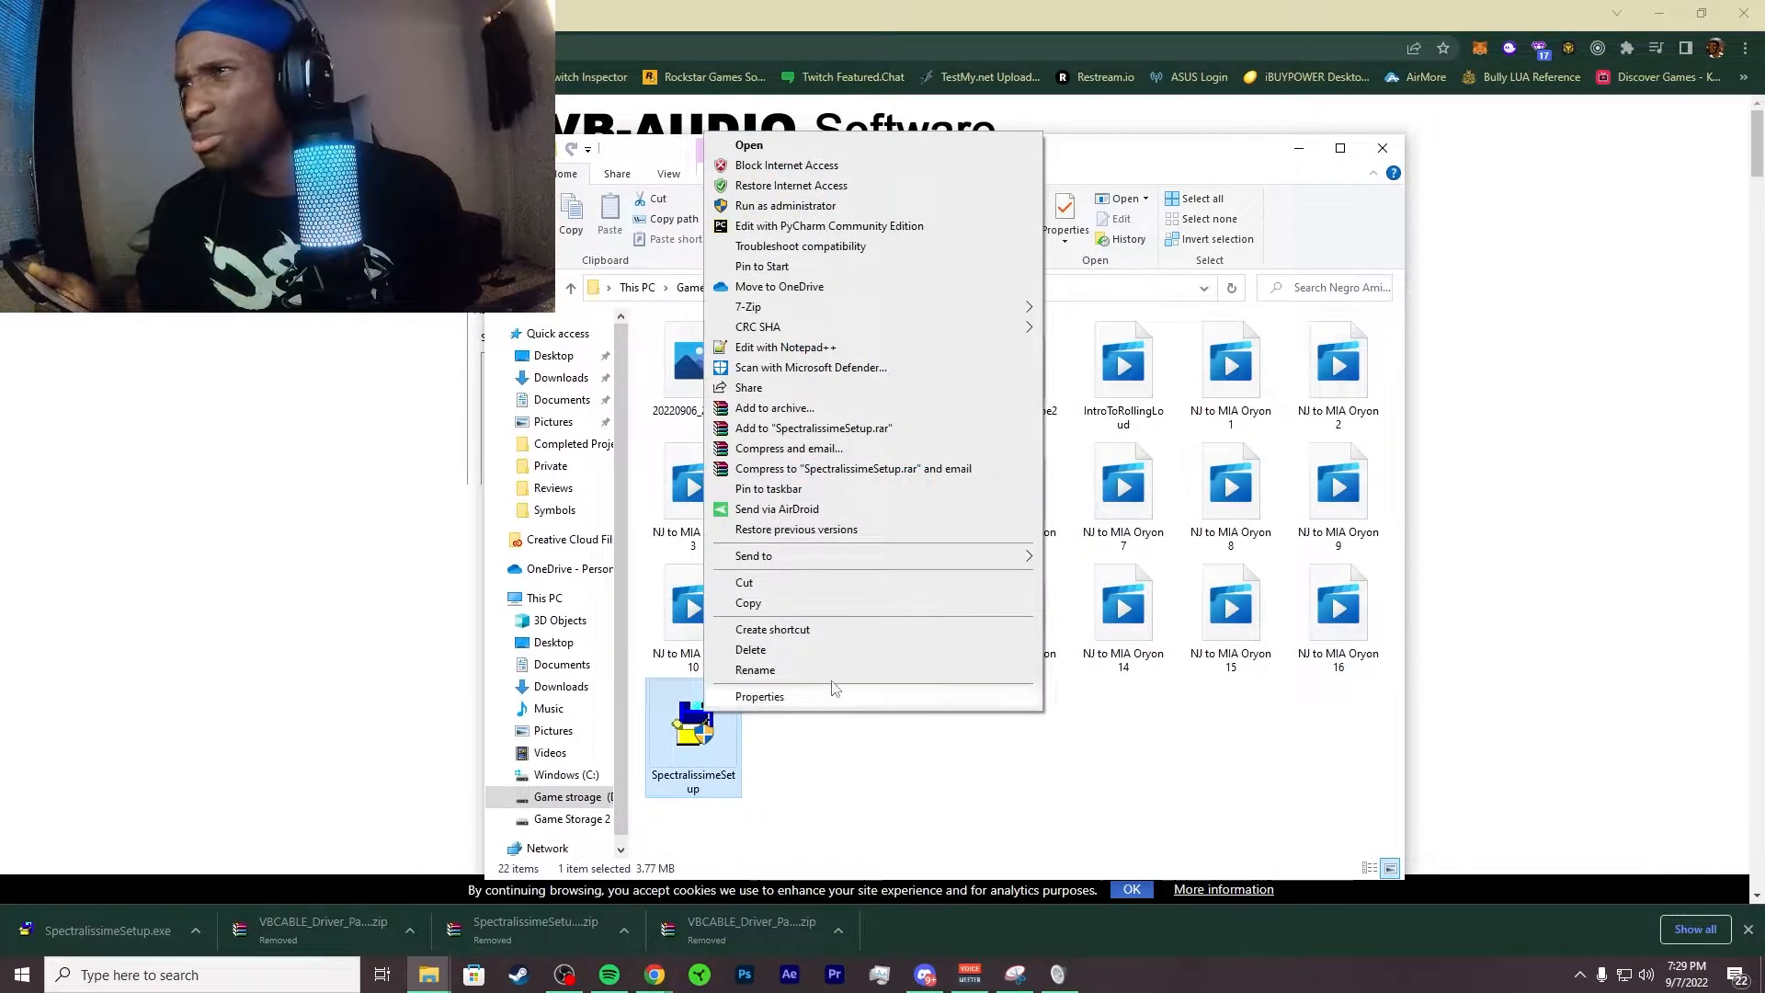
left_click(750, 585)
left_click(598, 687)
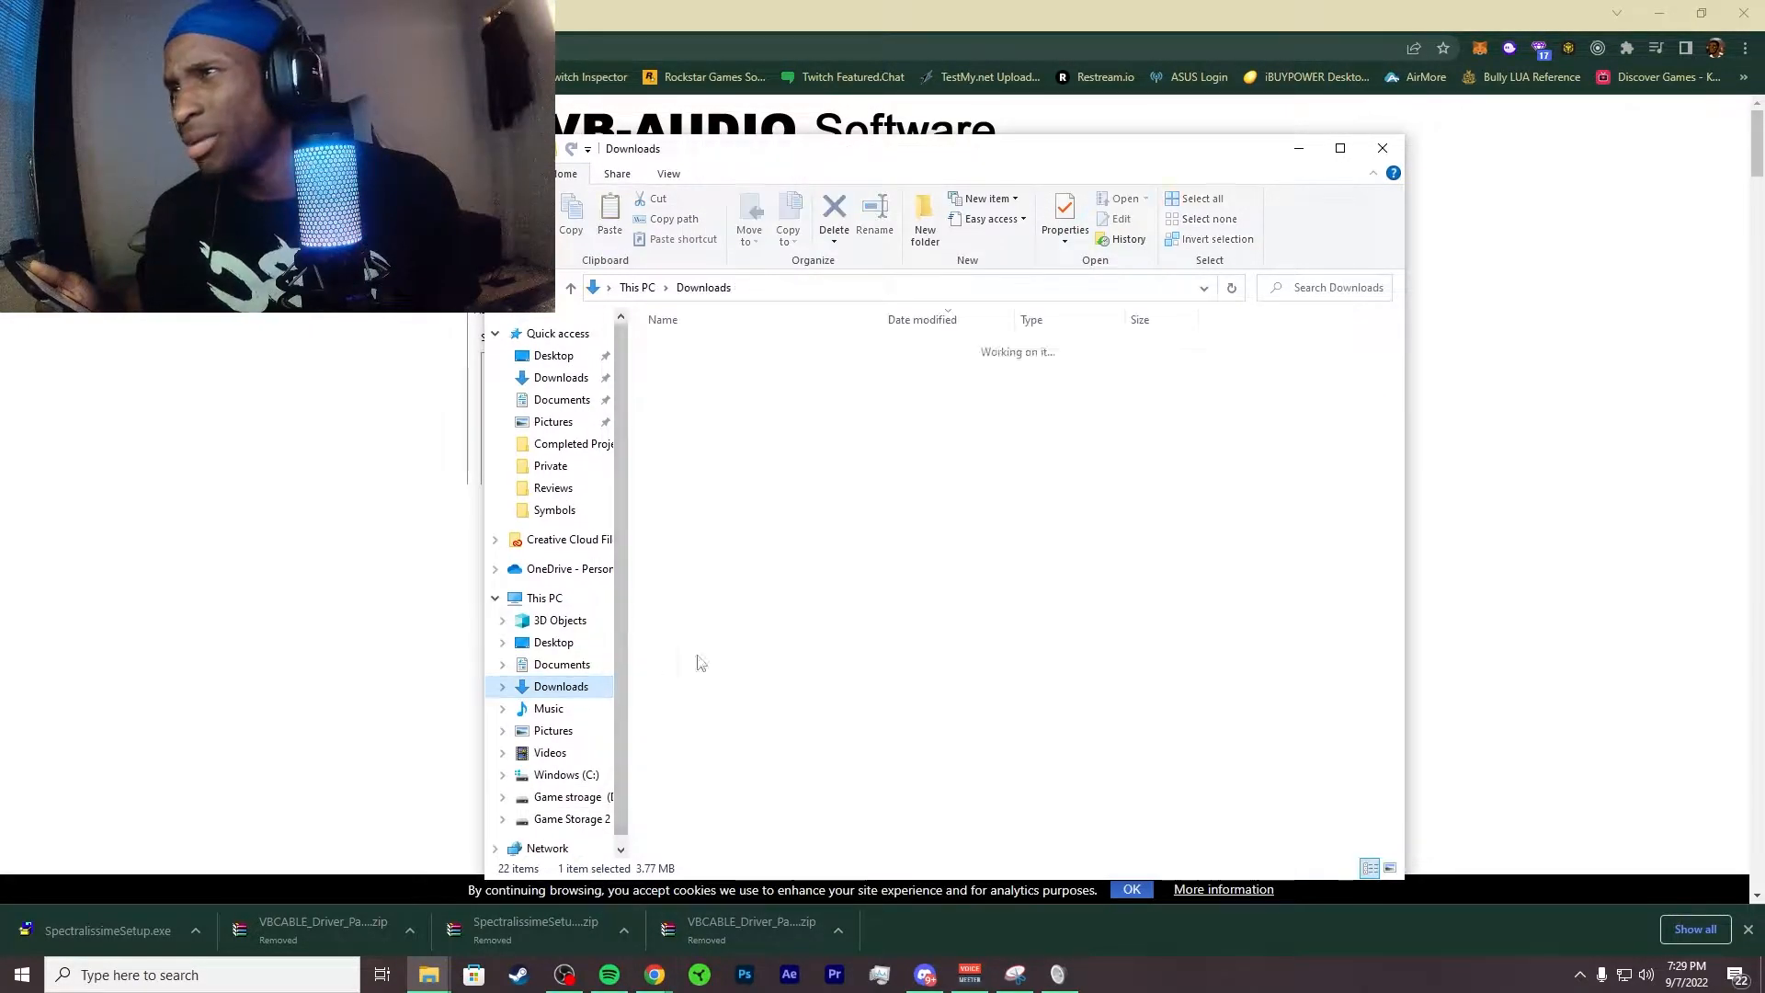
right_click(886, 558)
left_click(931, 685)
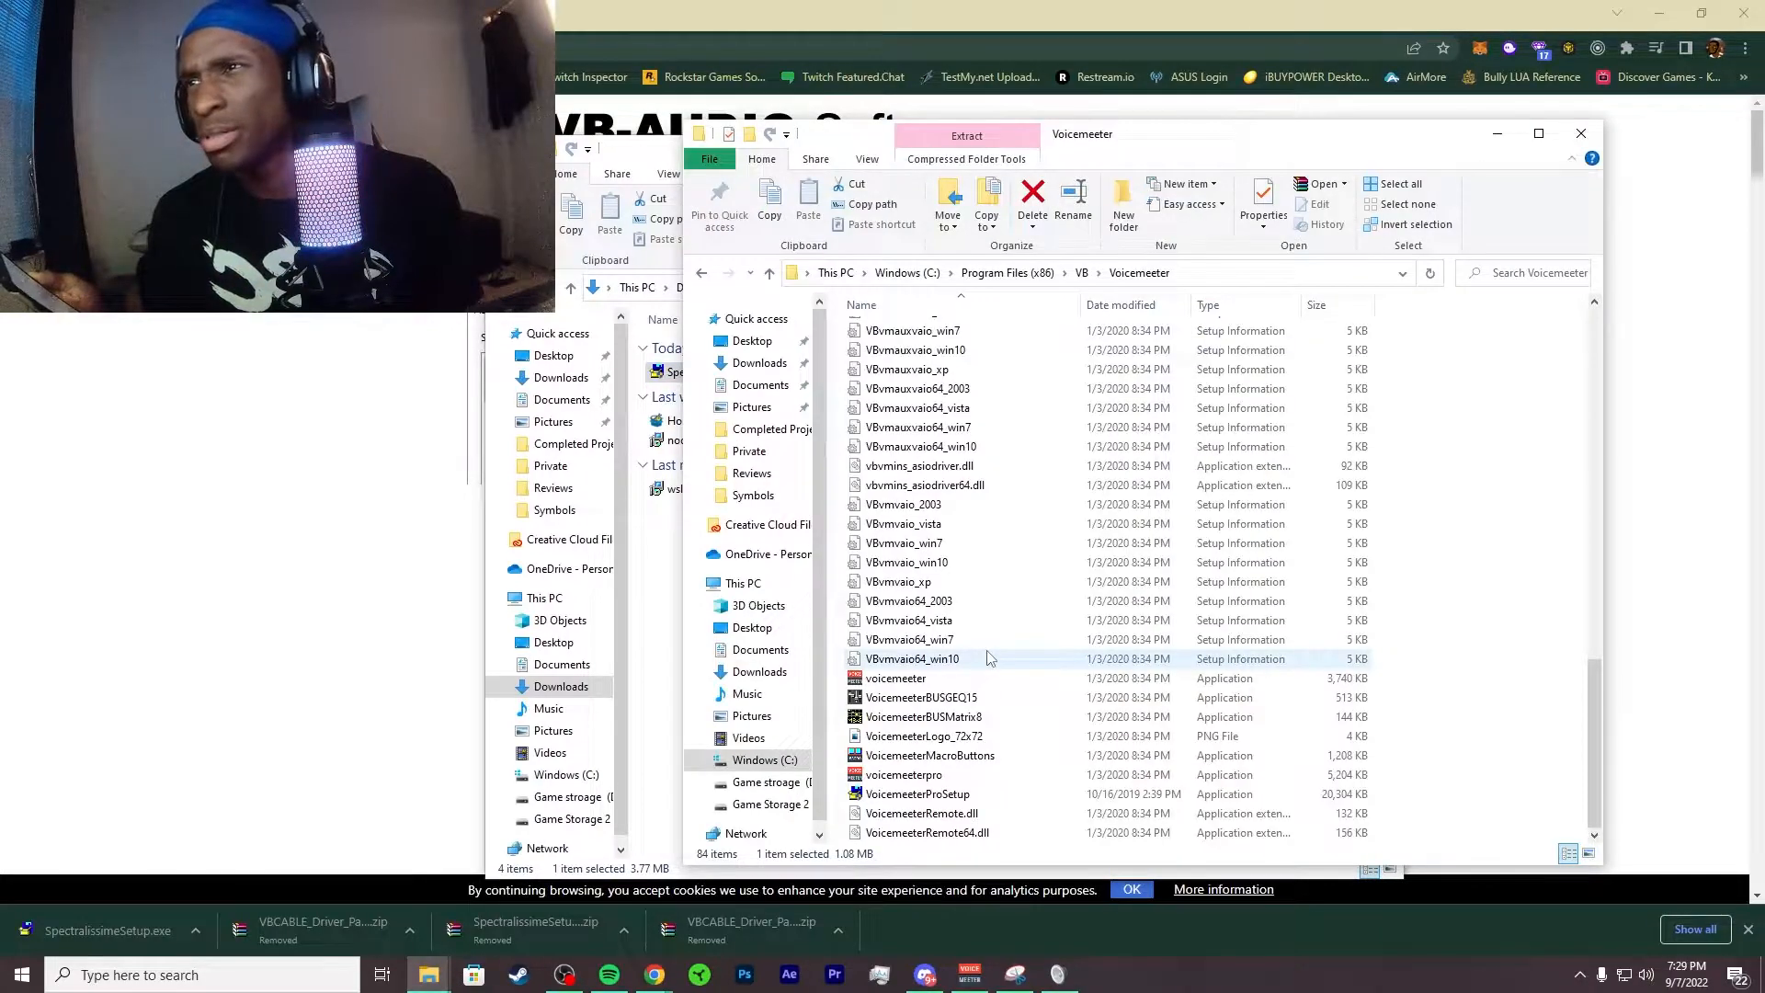
Step: Extract VBCABLE_Driver_Pack43 directly into the Voicemeeter program folder, replacing all existing files, and look over the extracted files
scroll(989, 658, "up", 9)
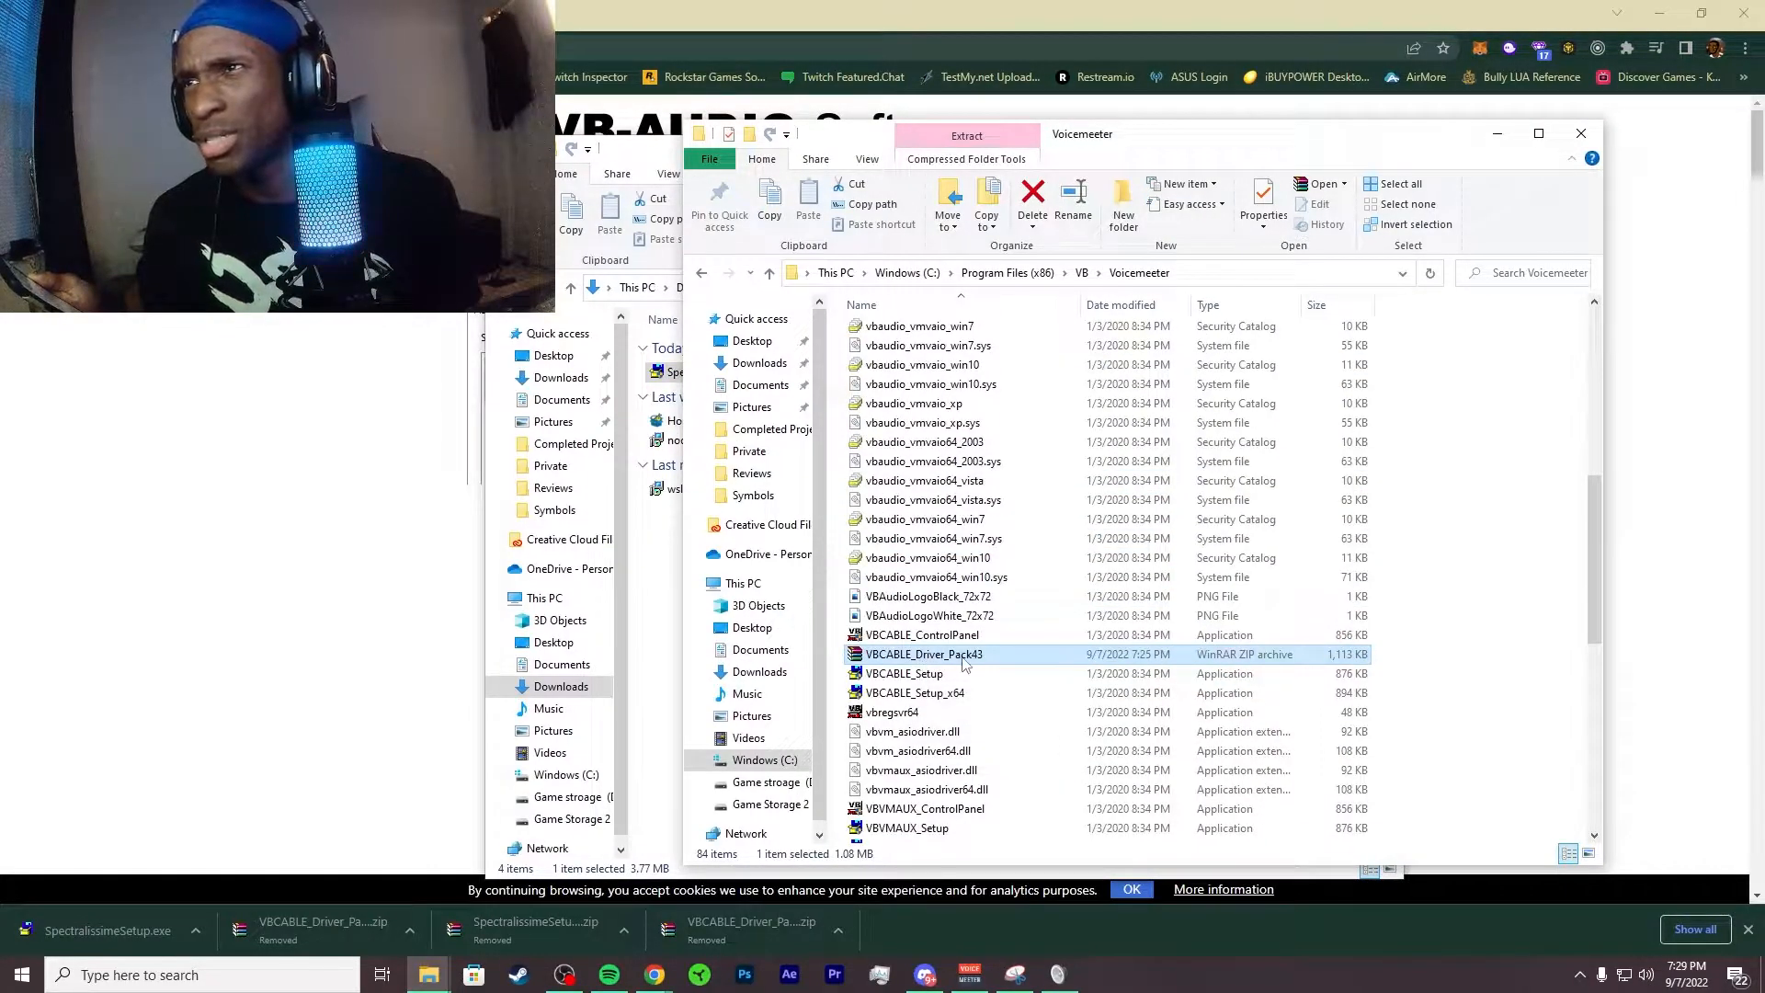
right_click(964, 659)
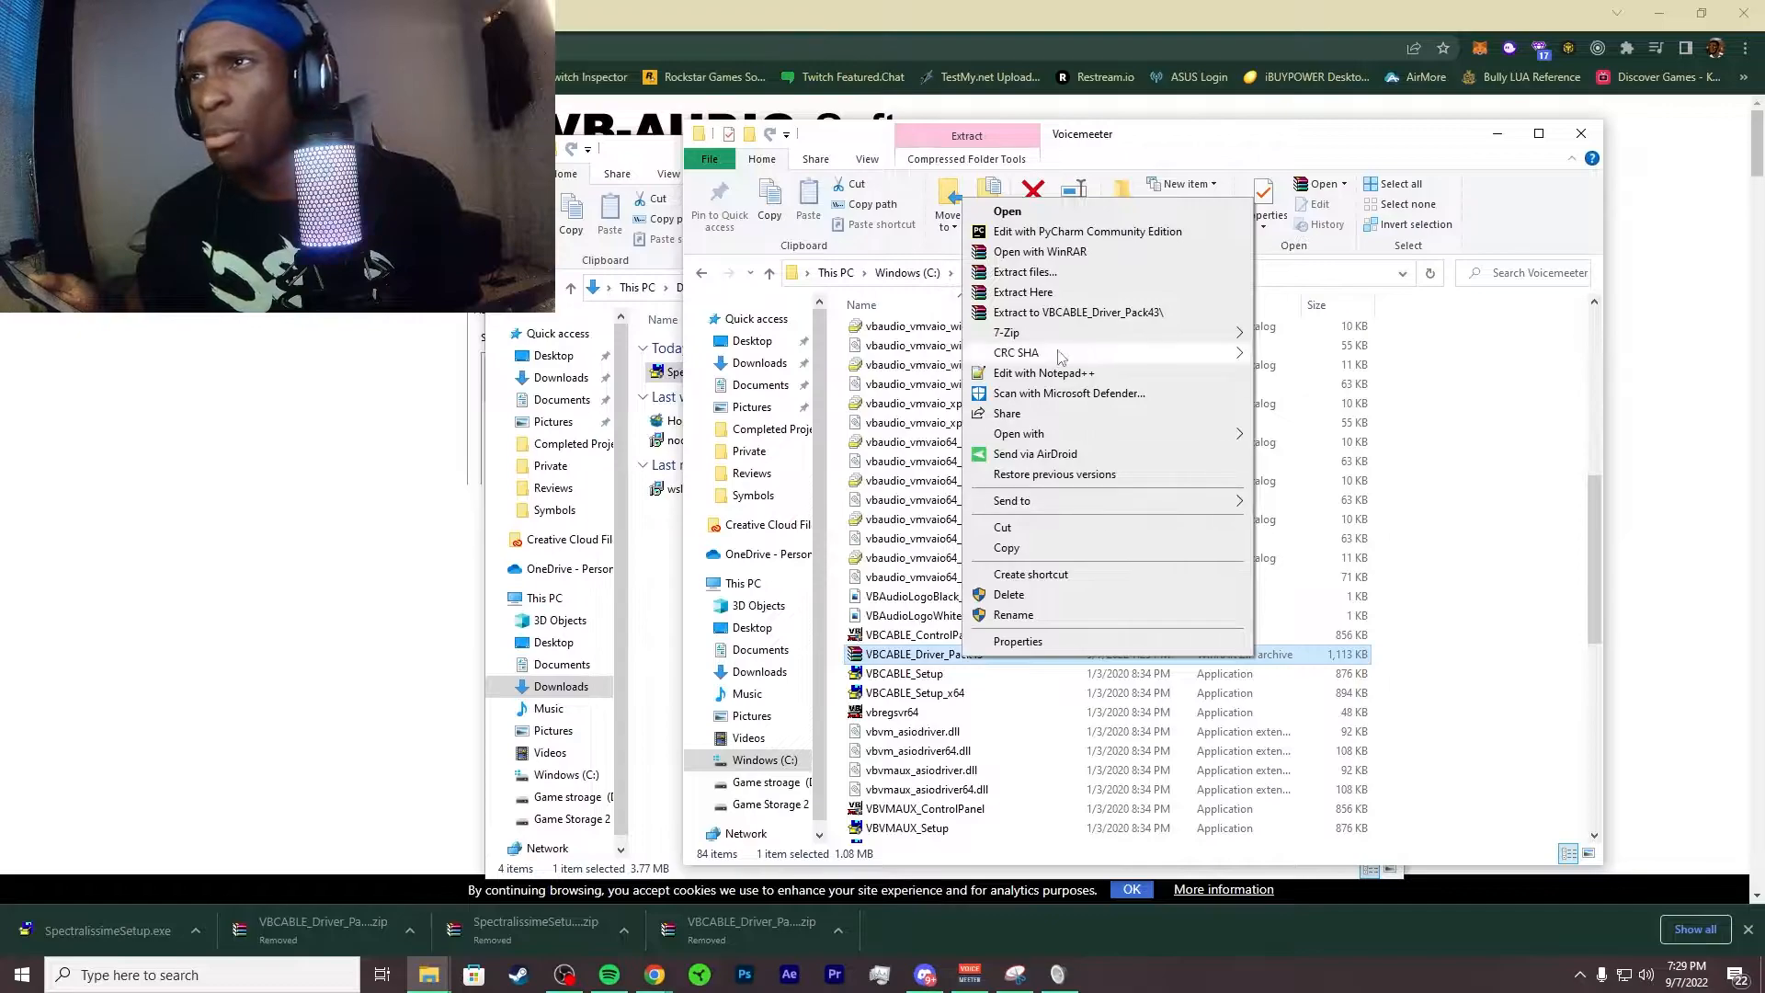
left_click(1041, 309)
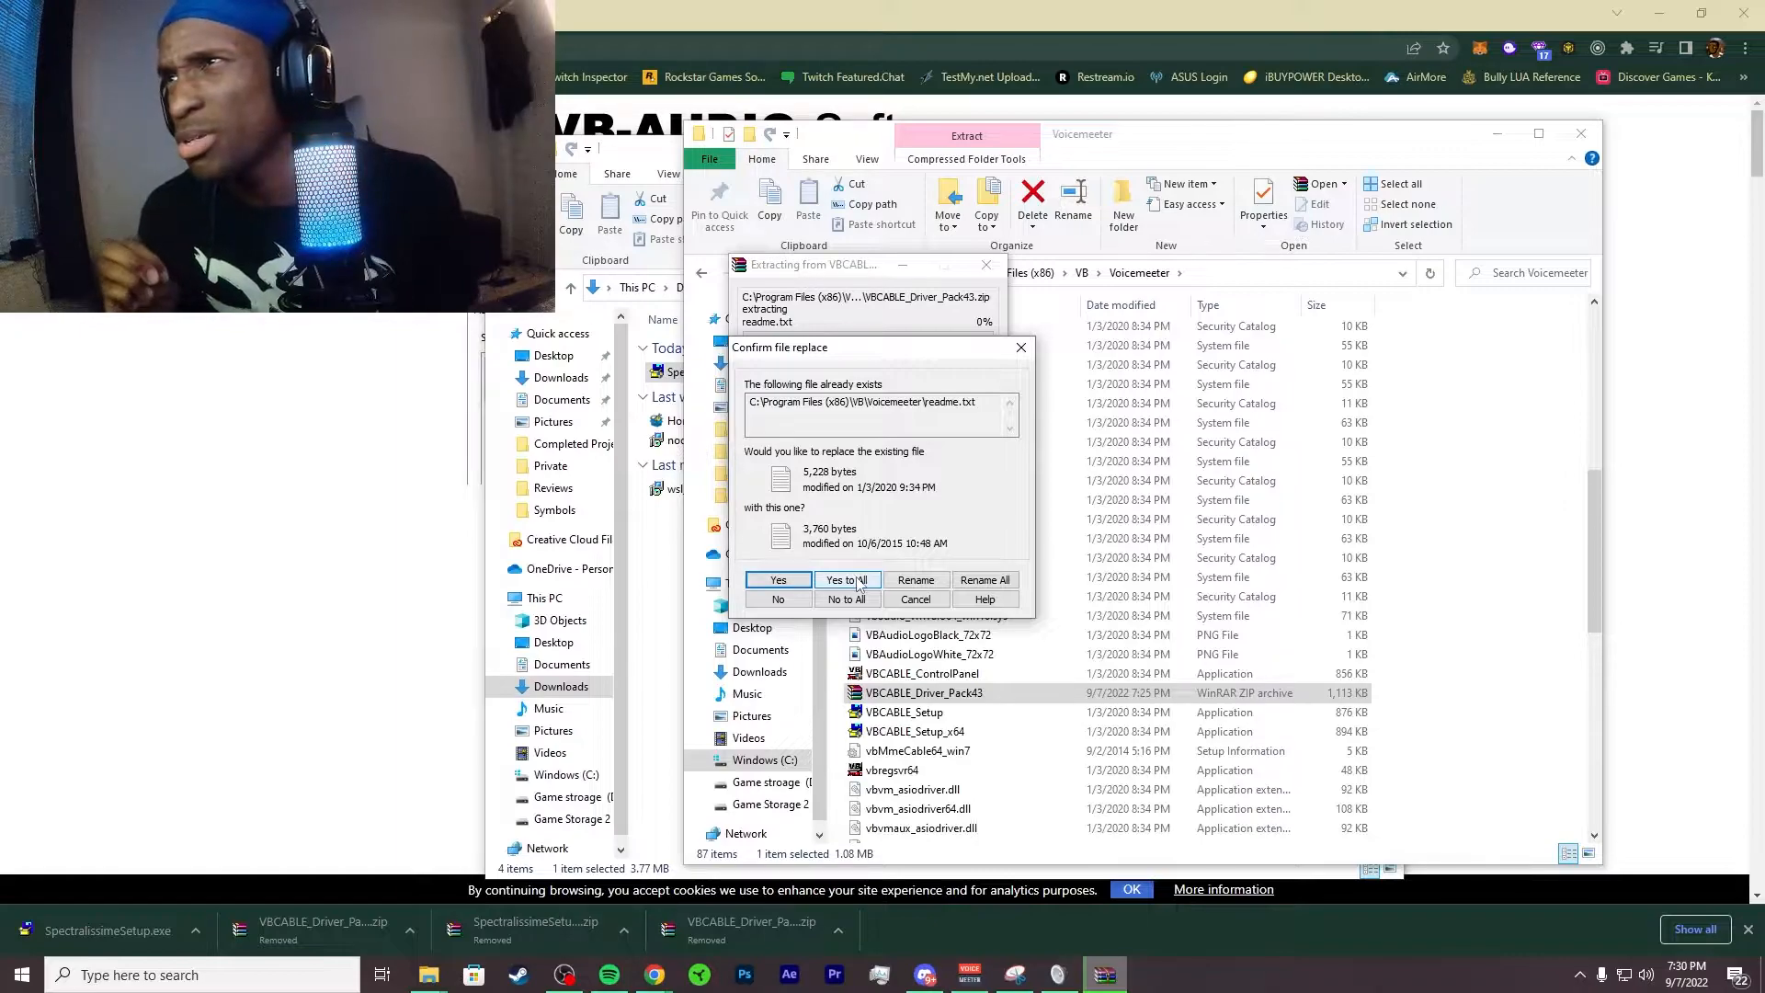
left_click(848, 580)
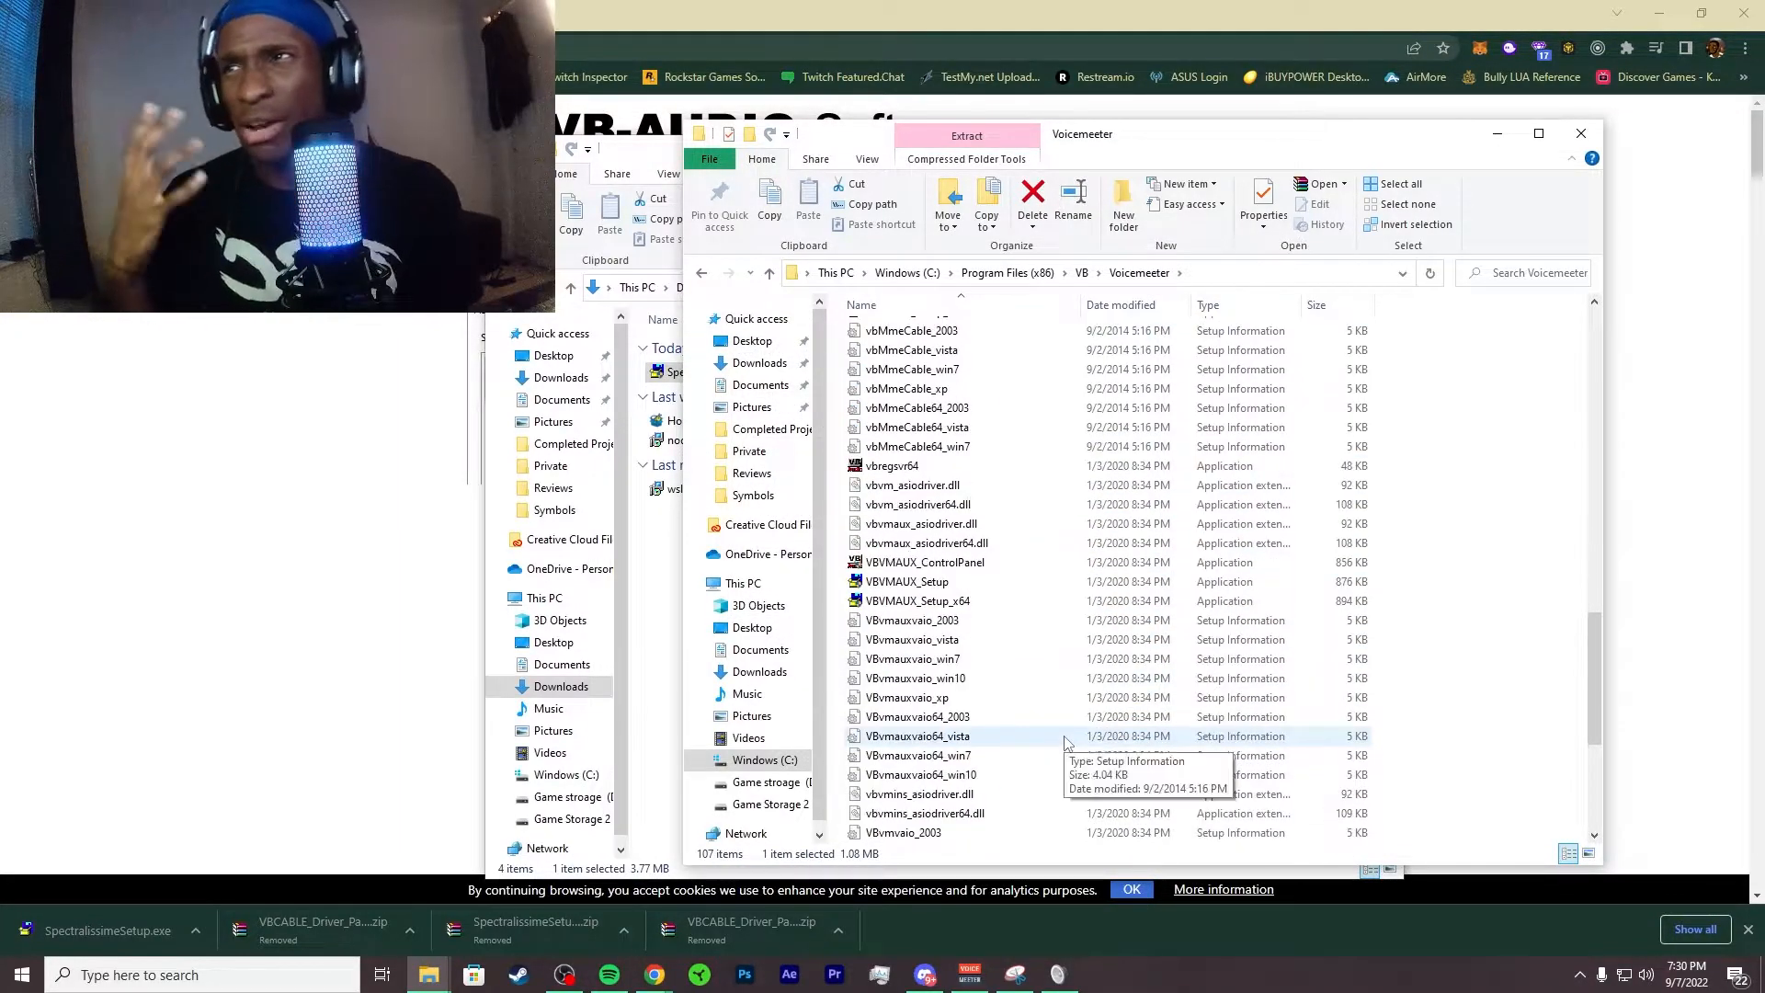
scroll(1067, 743, "down", 6)
scroll(1067, 743, "up", 8)
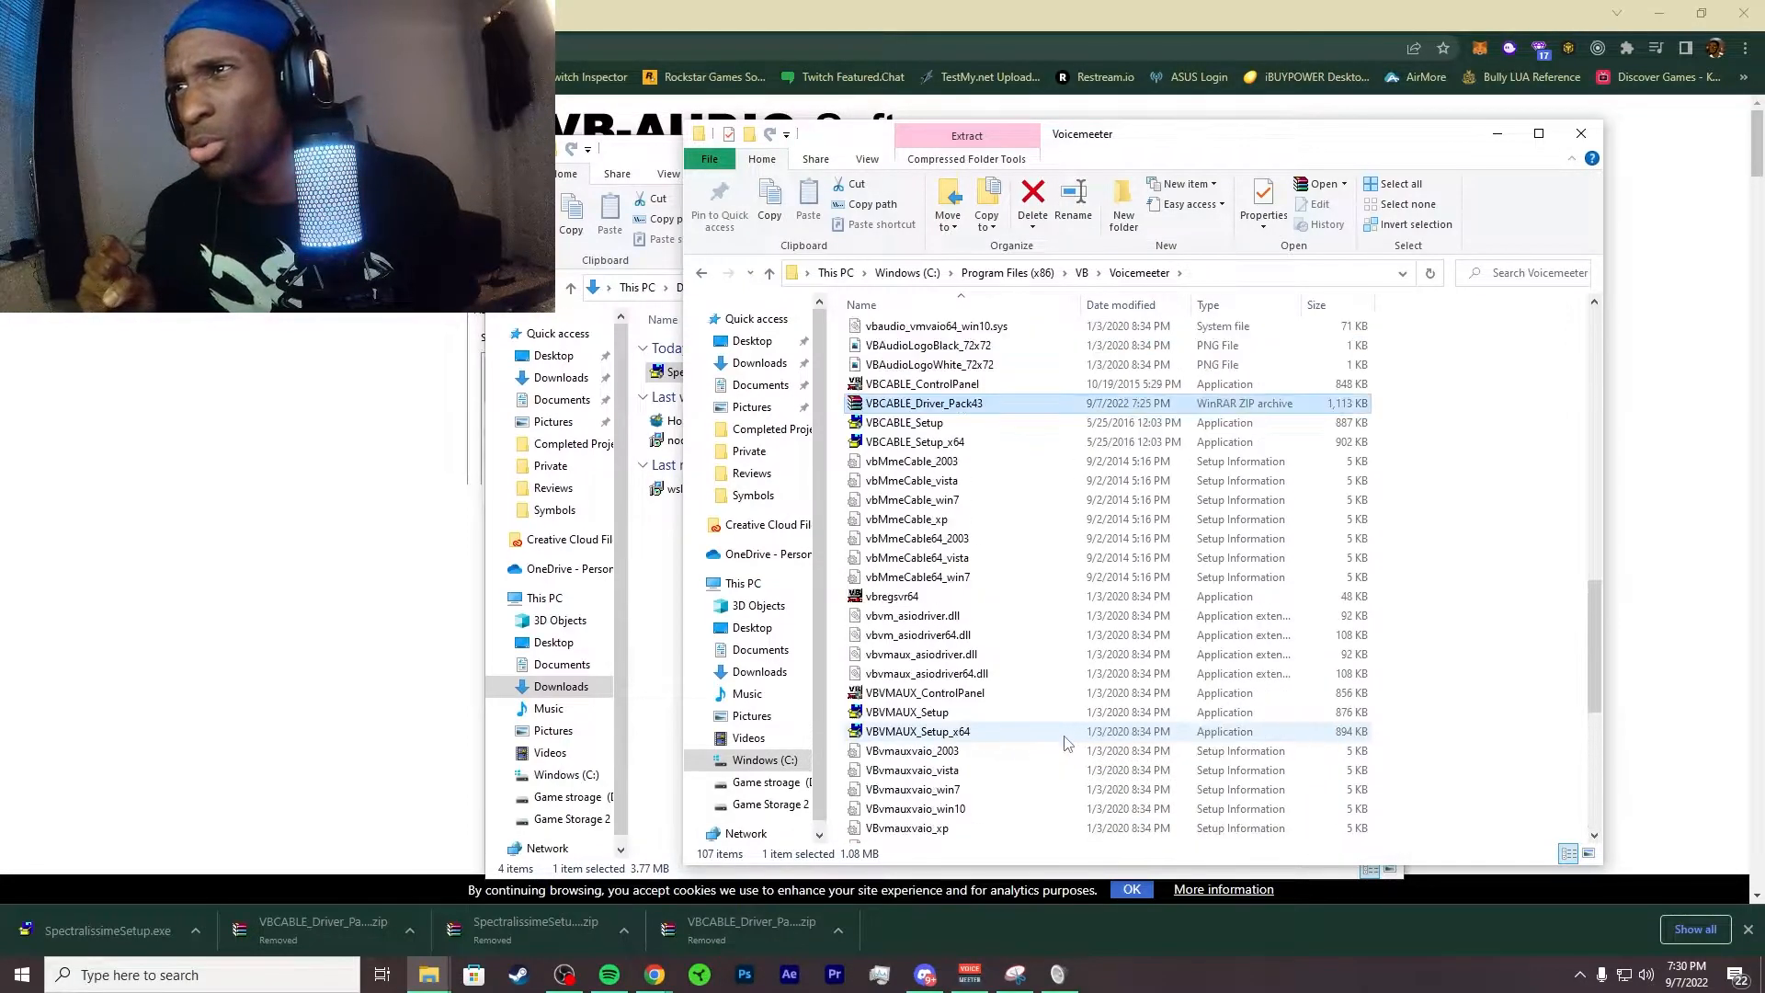
scroll(1066, 743, "up", 4)
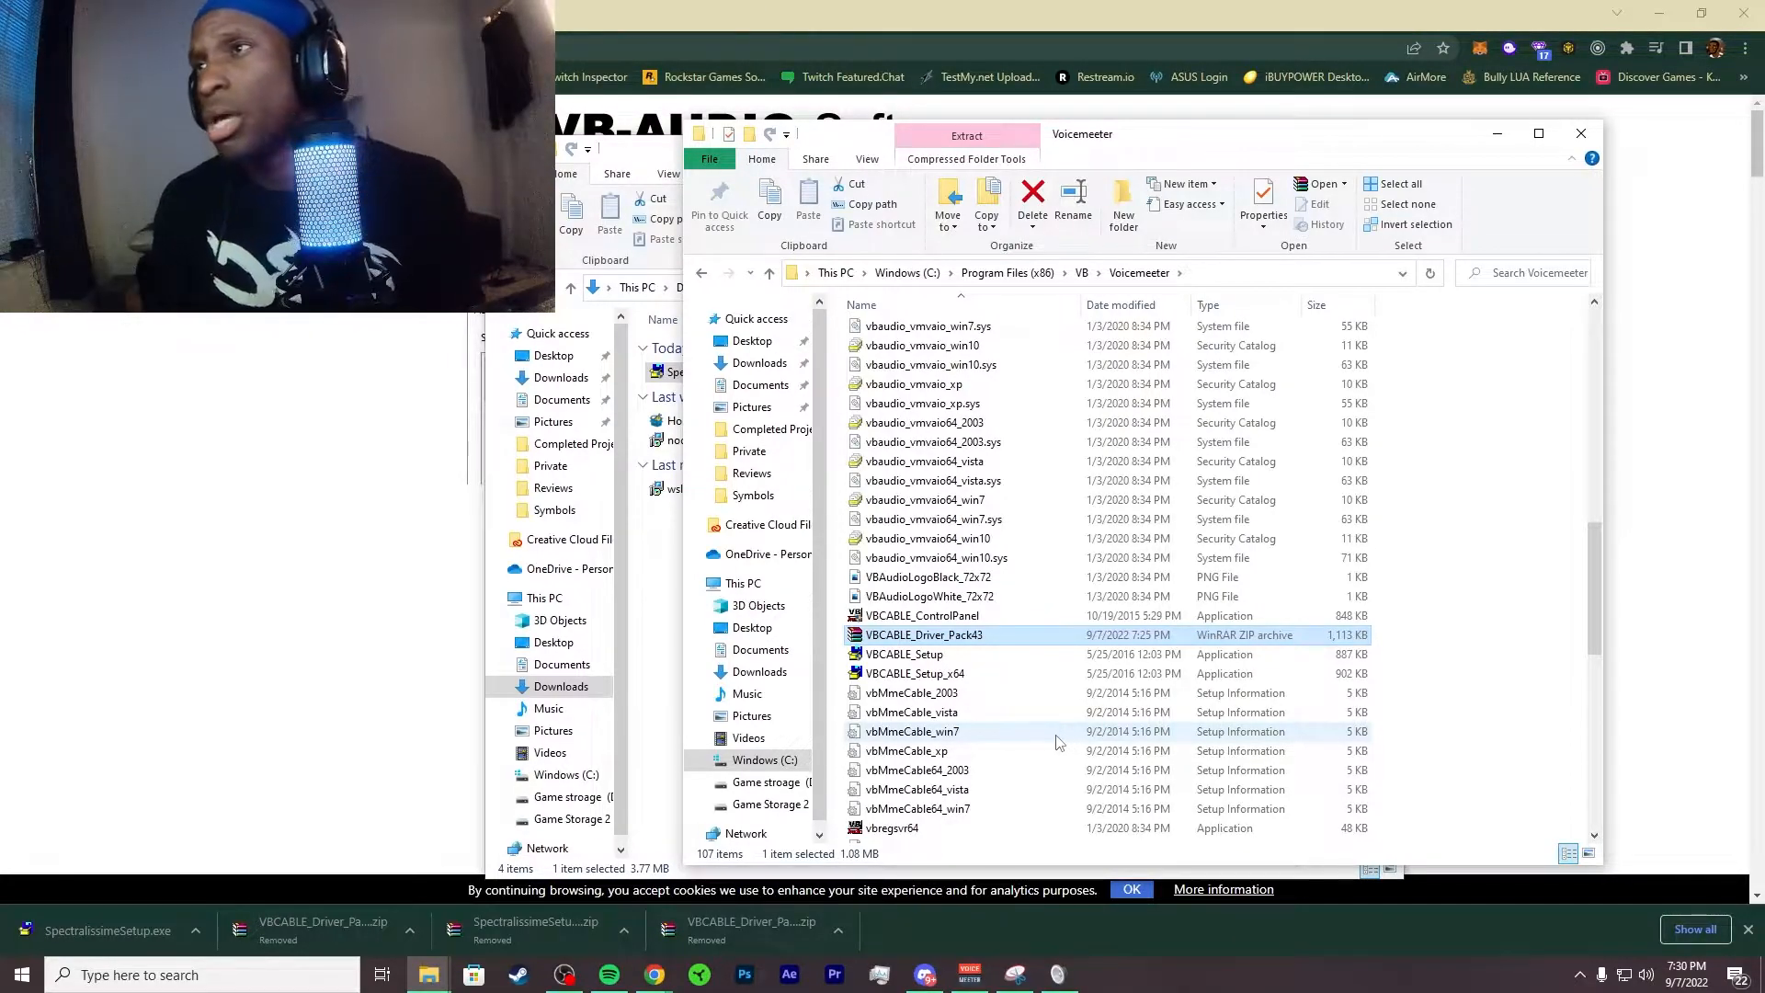
Step: Run SpectralissimeSetup from the Downloads folder and install VB-Audio Spectralissime
left_click(677, 528)
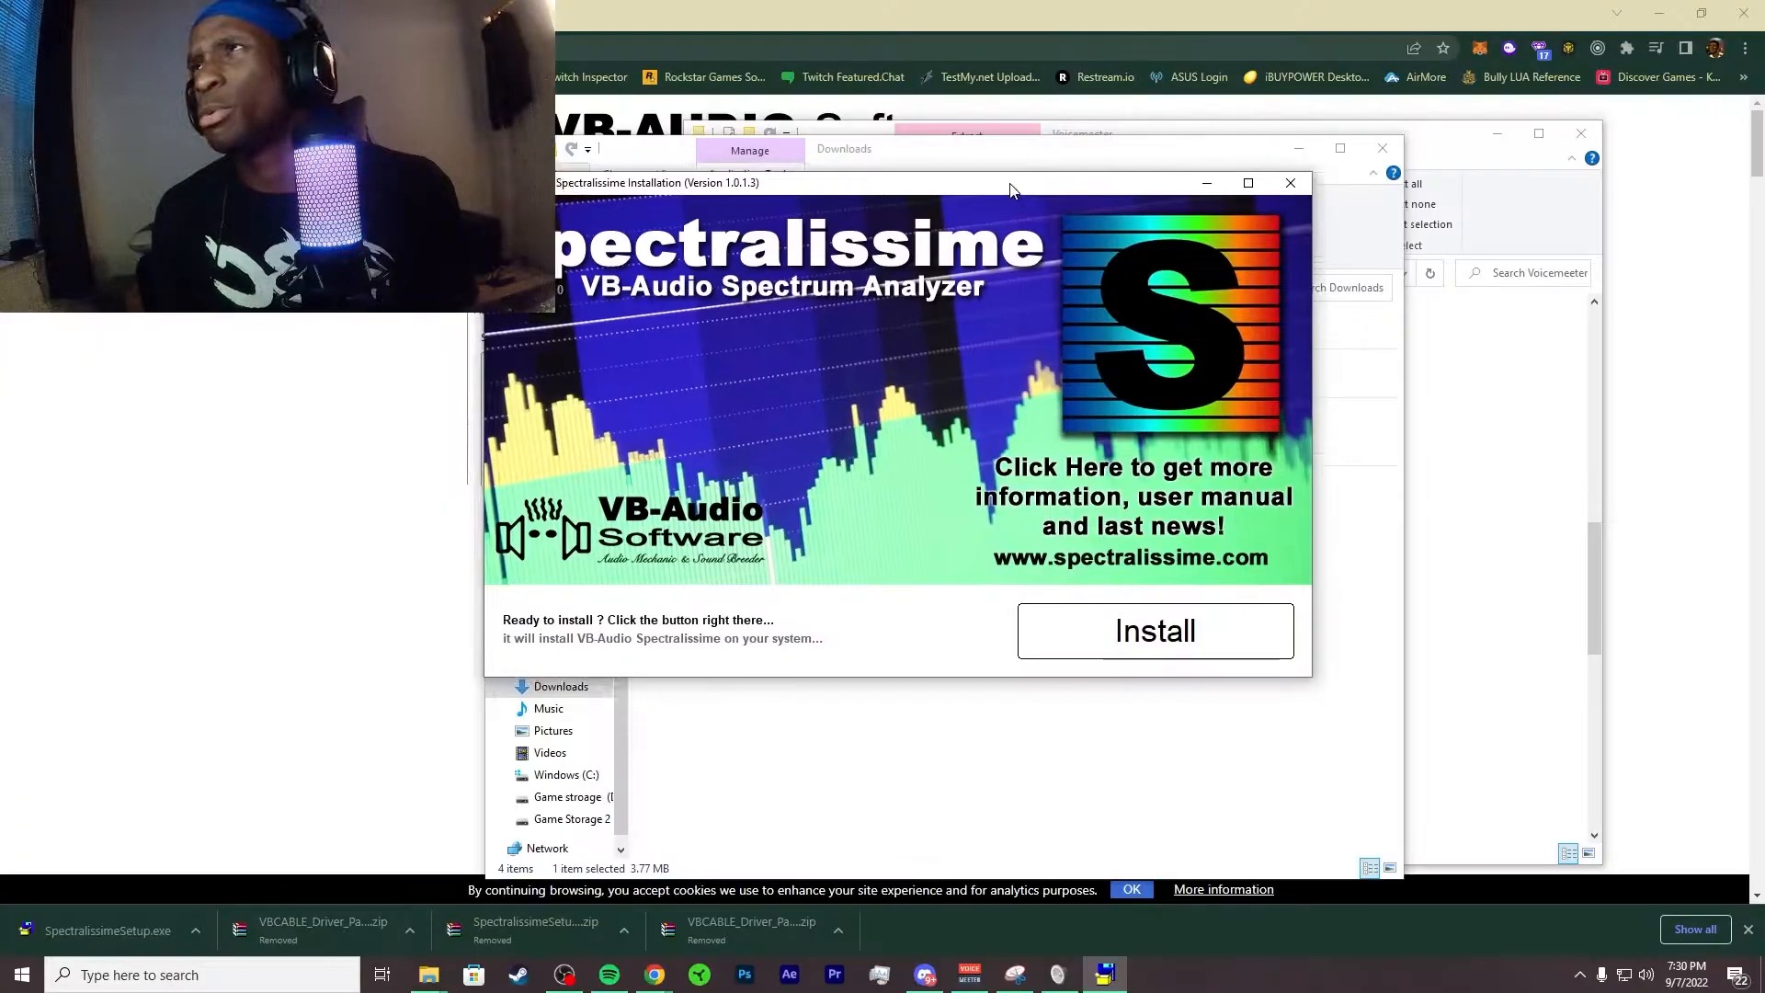
left_click_drag(1019, 162, 1216, 274)
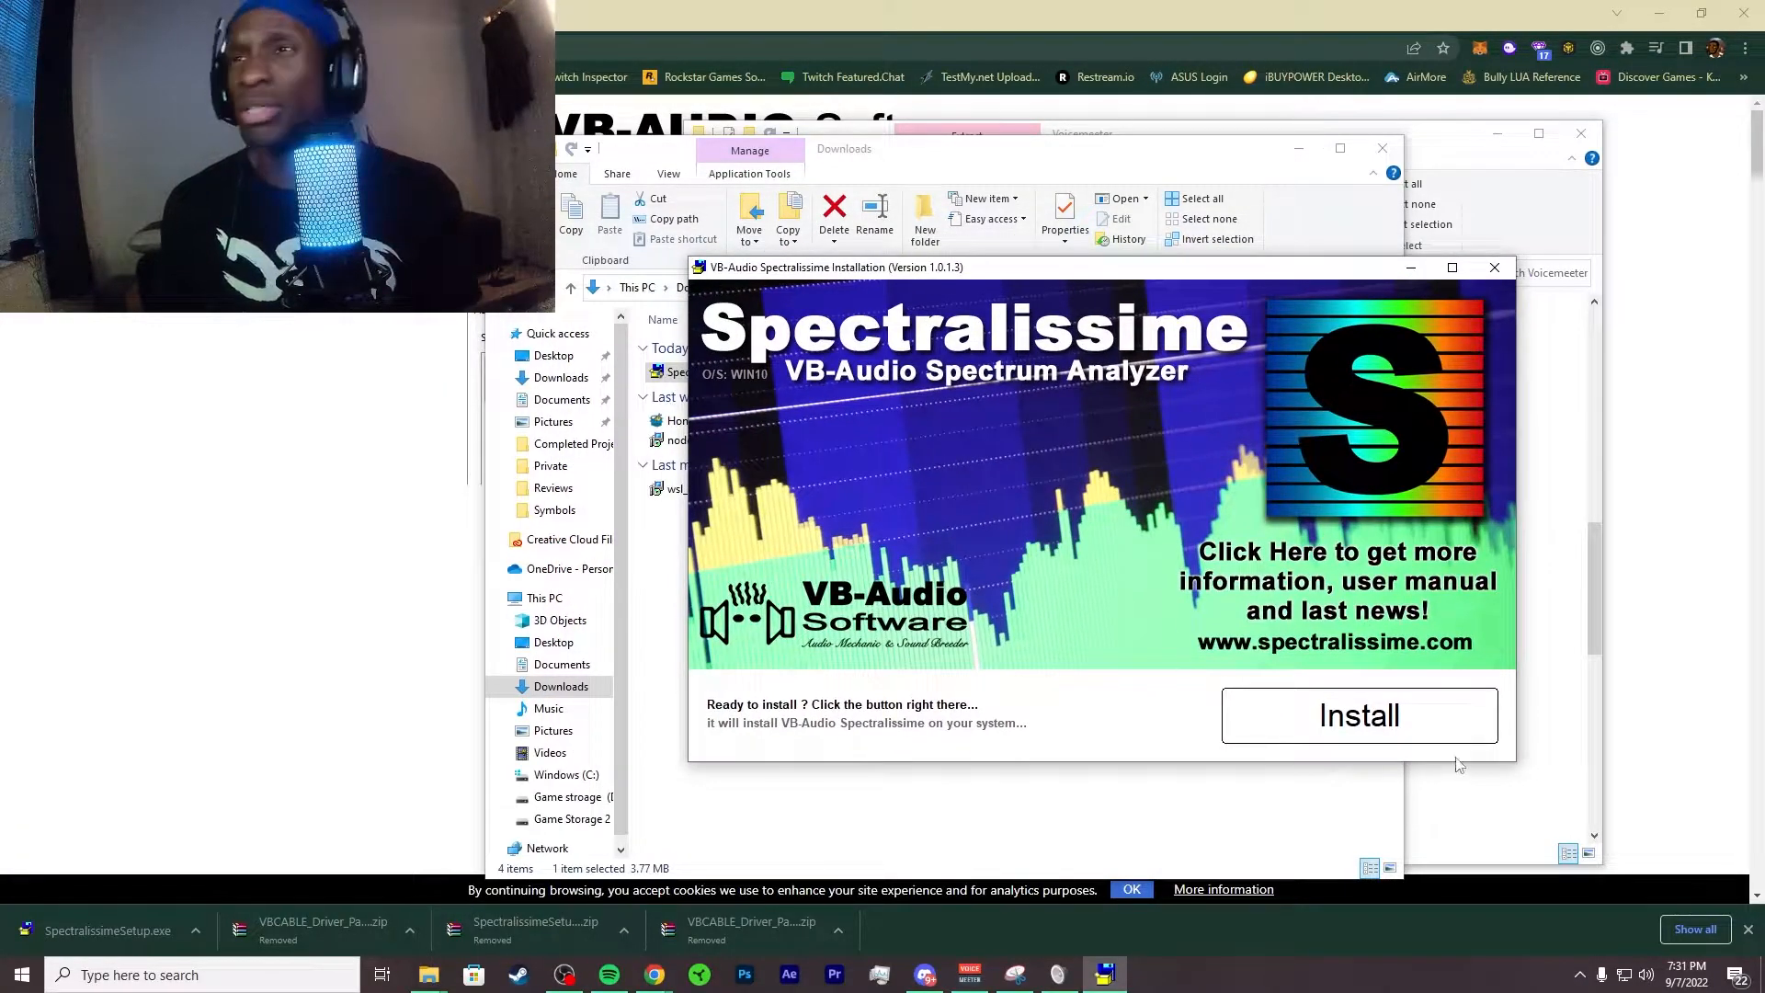
left_click(1360, 740)
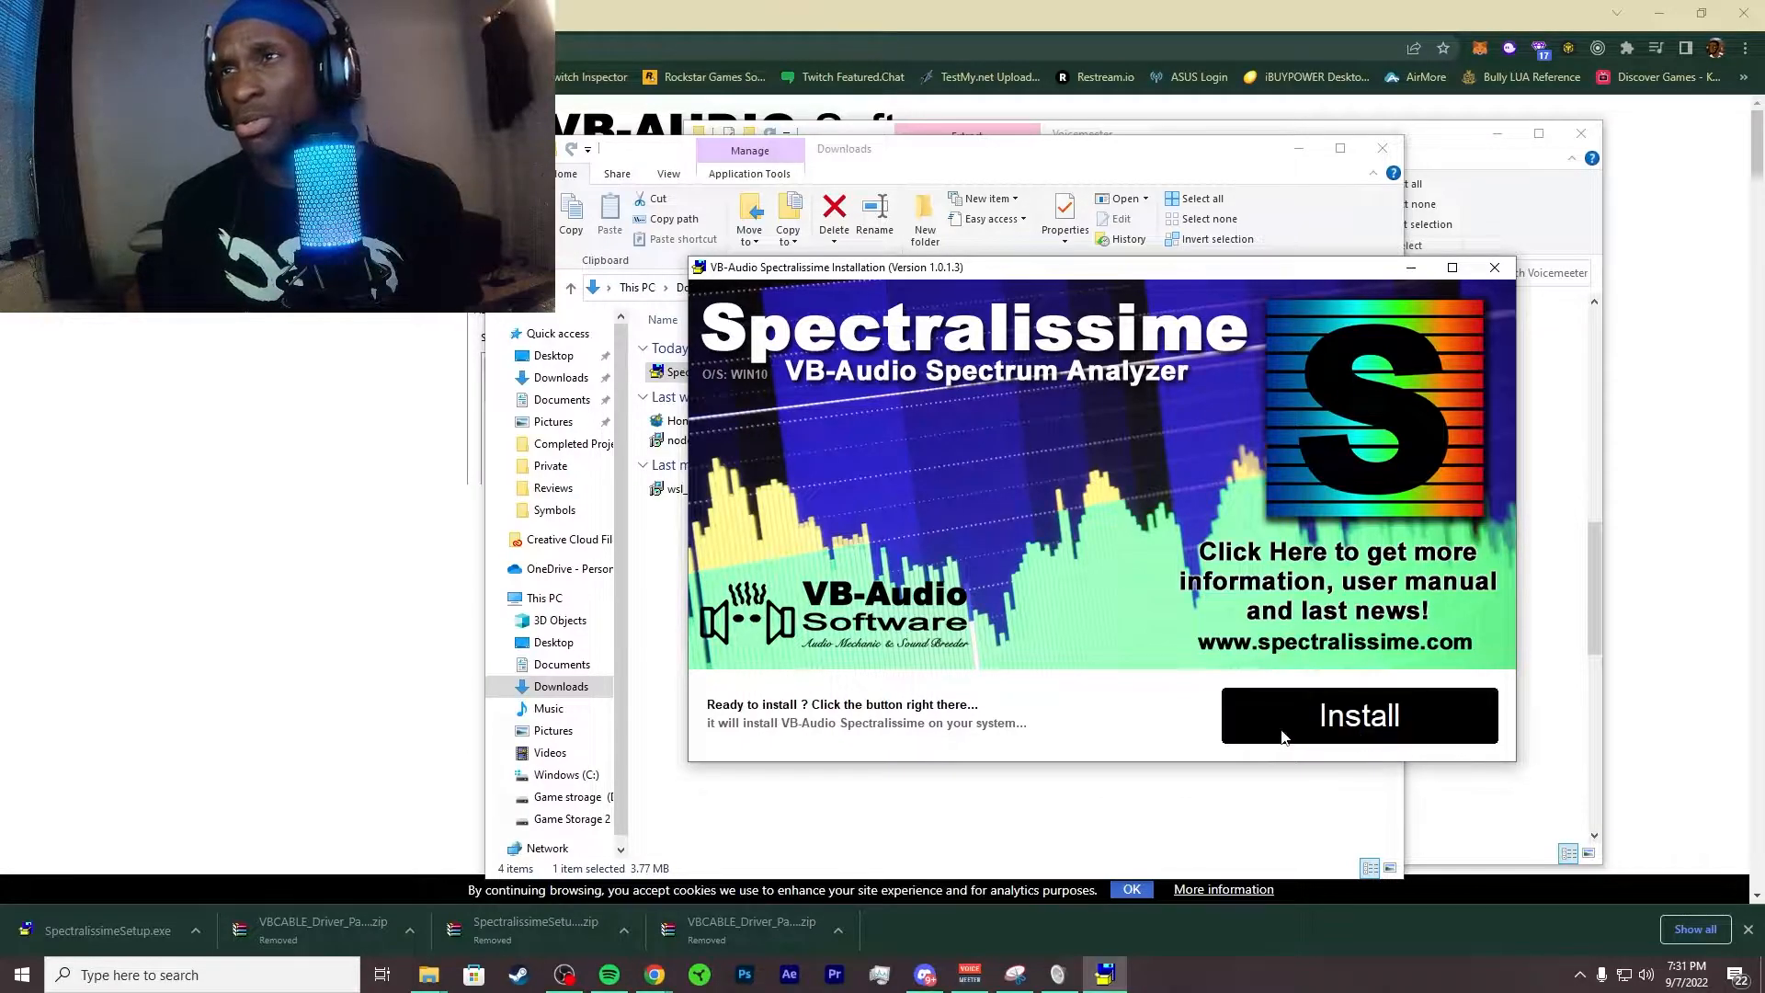
left_click(968, 548)
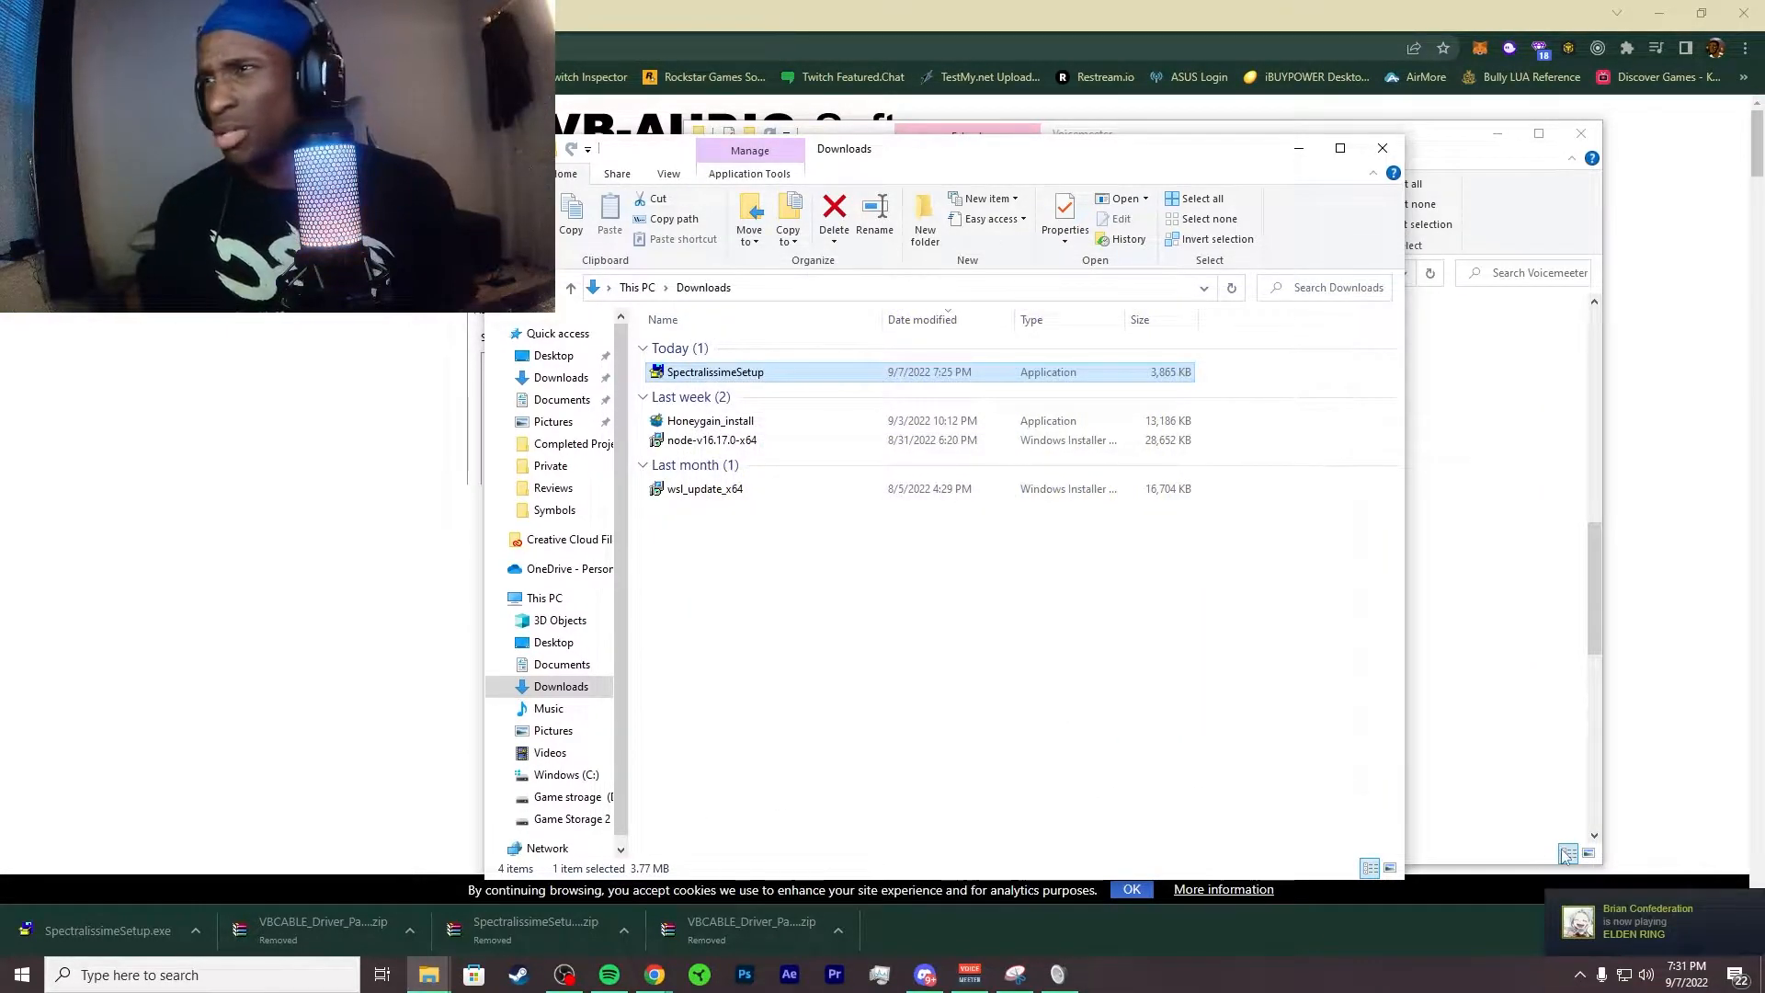
Step: Search Windows for the Spectralissime app with "spec" and clear the query
left_click(184, 975)
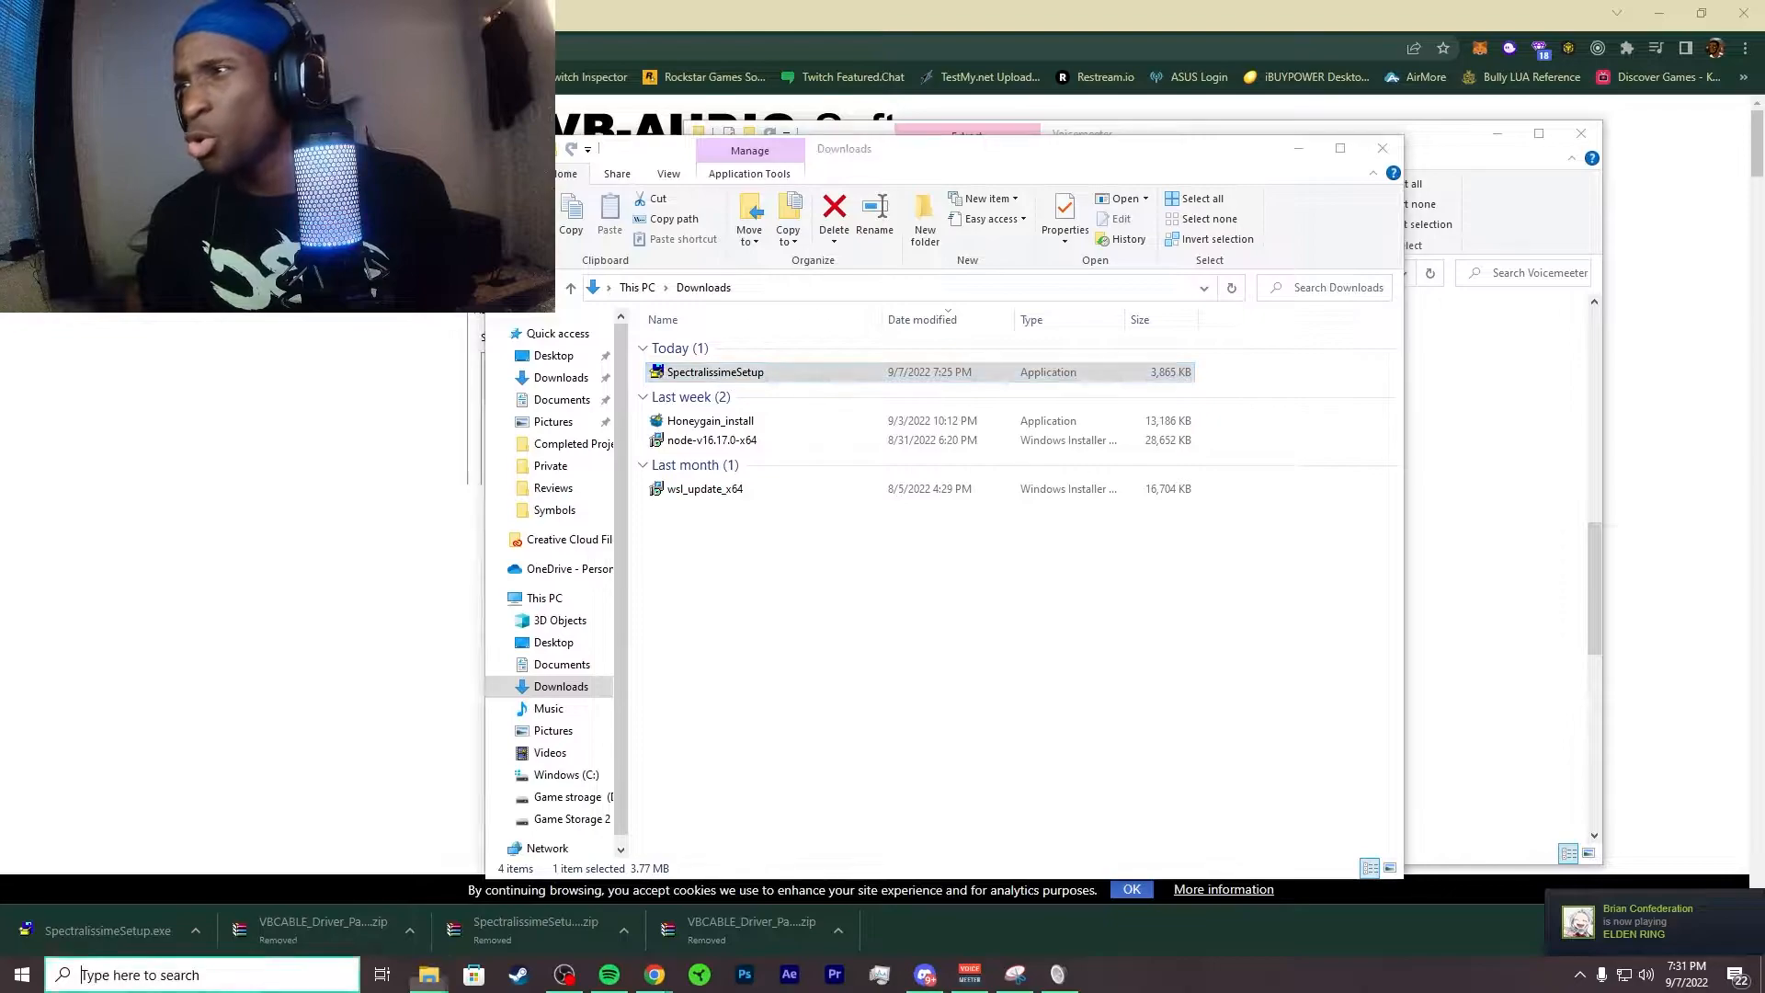
type("spec")
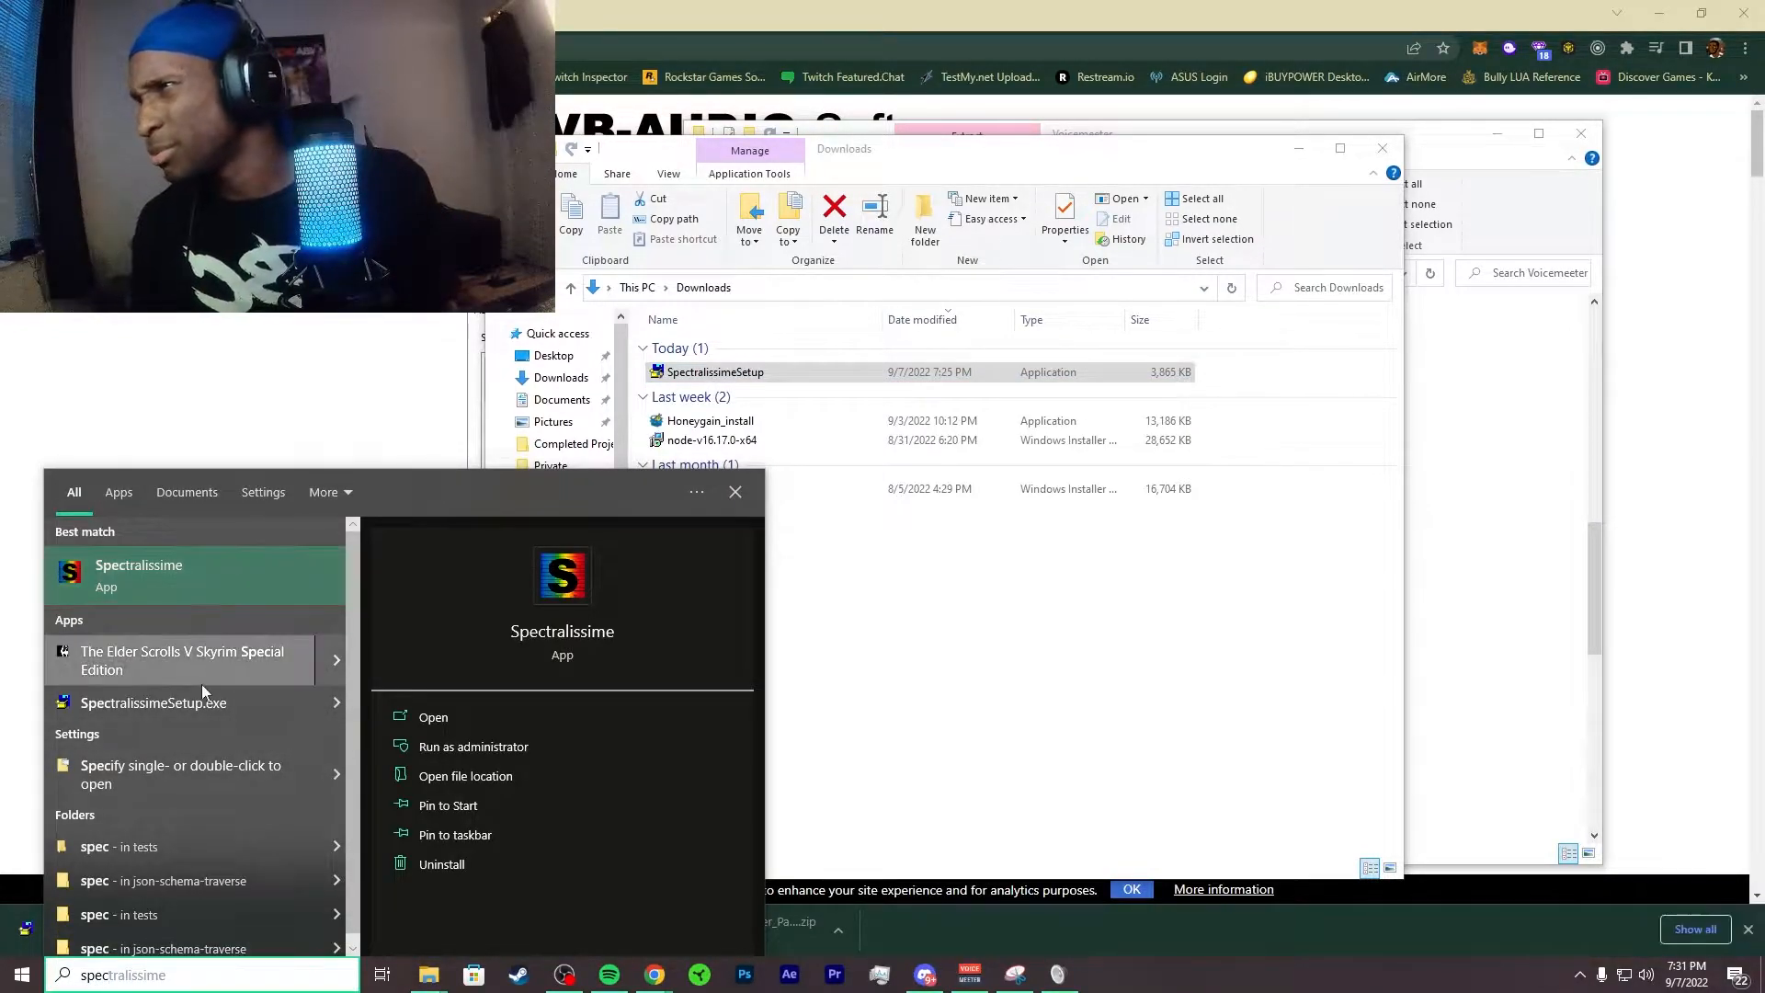
key("BackSpace")
key("BackSpace")
key("BackSpace")
key("BackSpace")
Step: Find "Add or remove programs" by searching for "add pro", open it and look through the installed apps list
type("a")
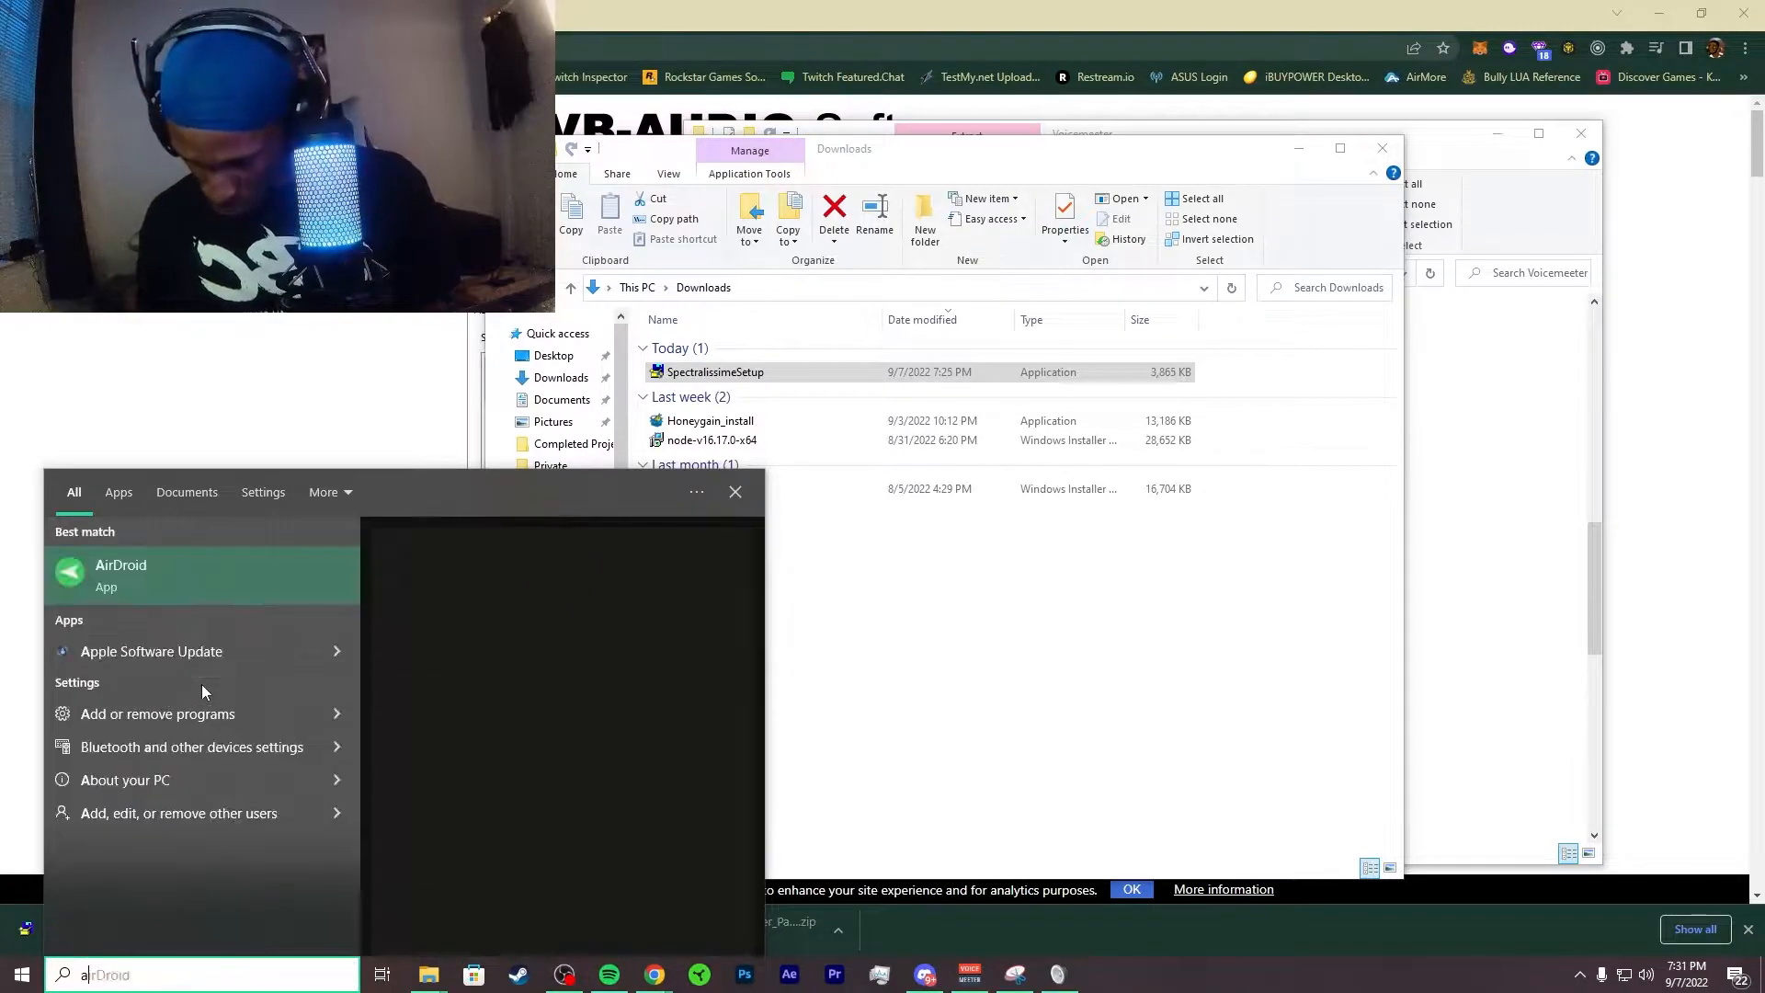
type("dd pro")
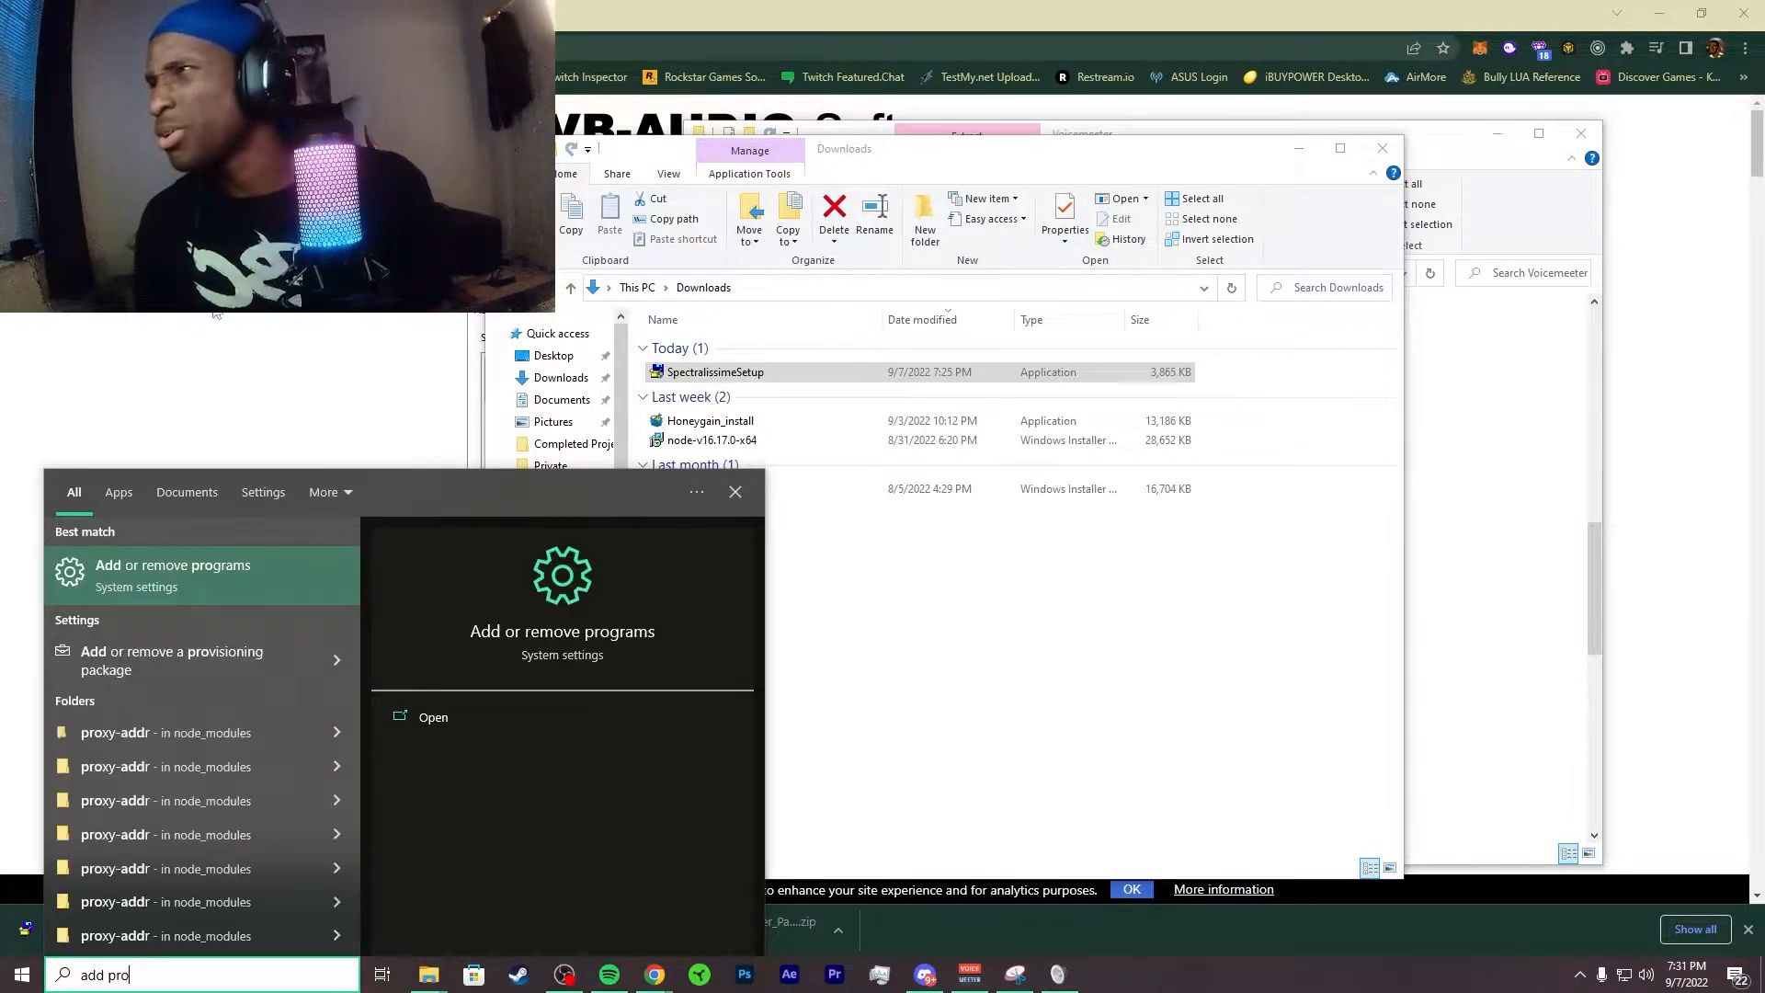
left_click(118, 585)
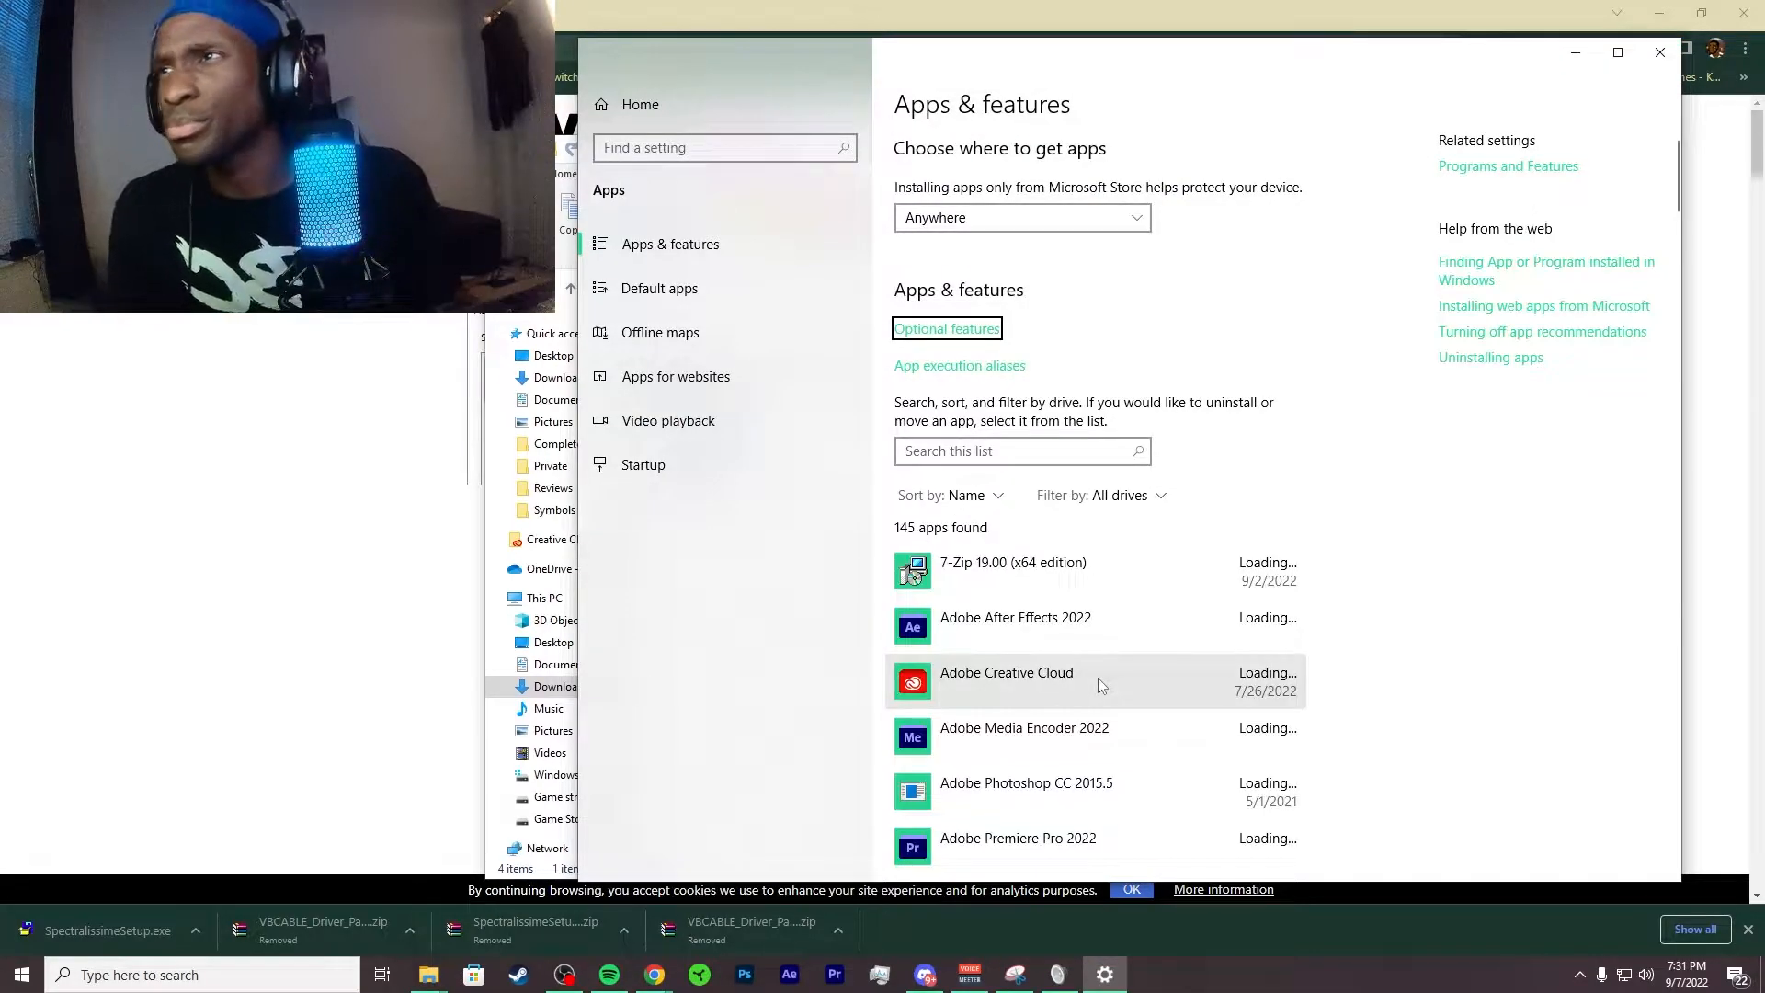
scroll(1397, 597, "down", 20)
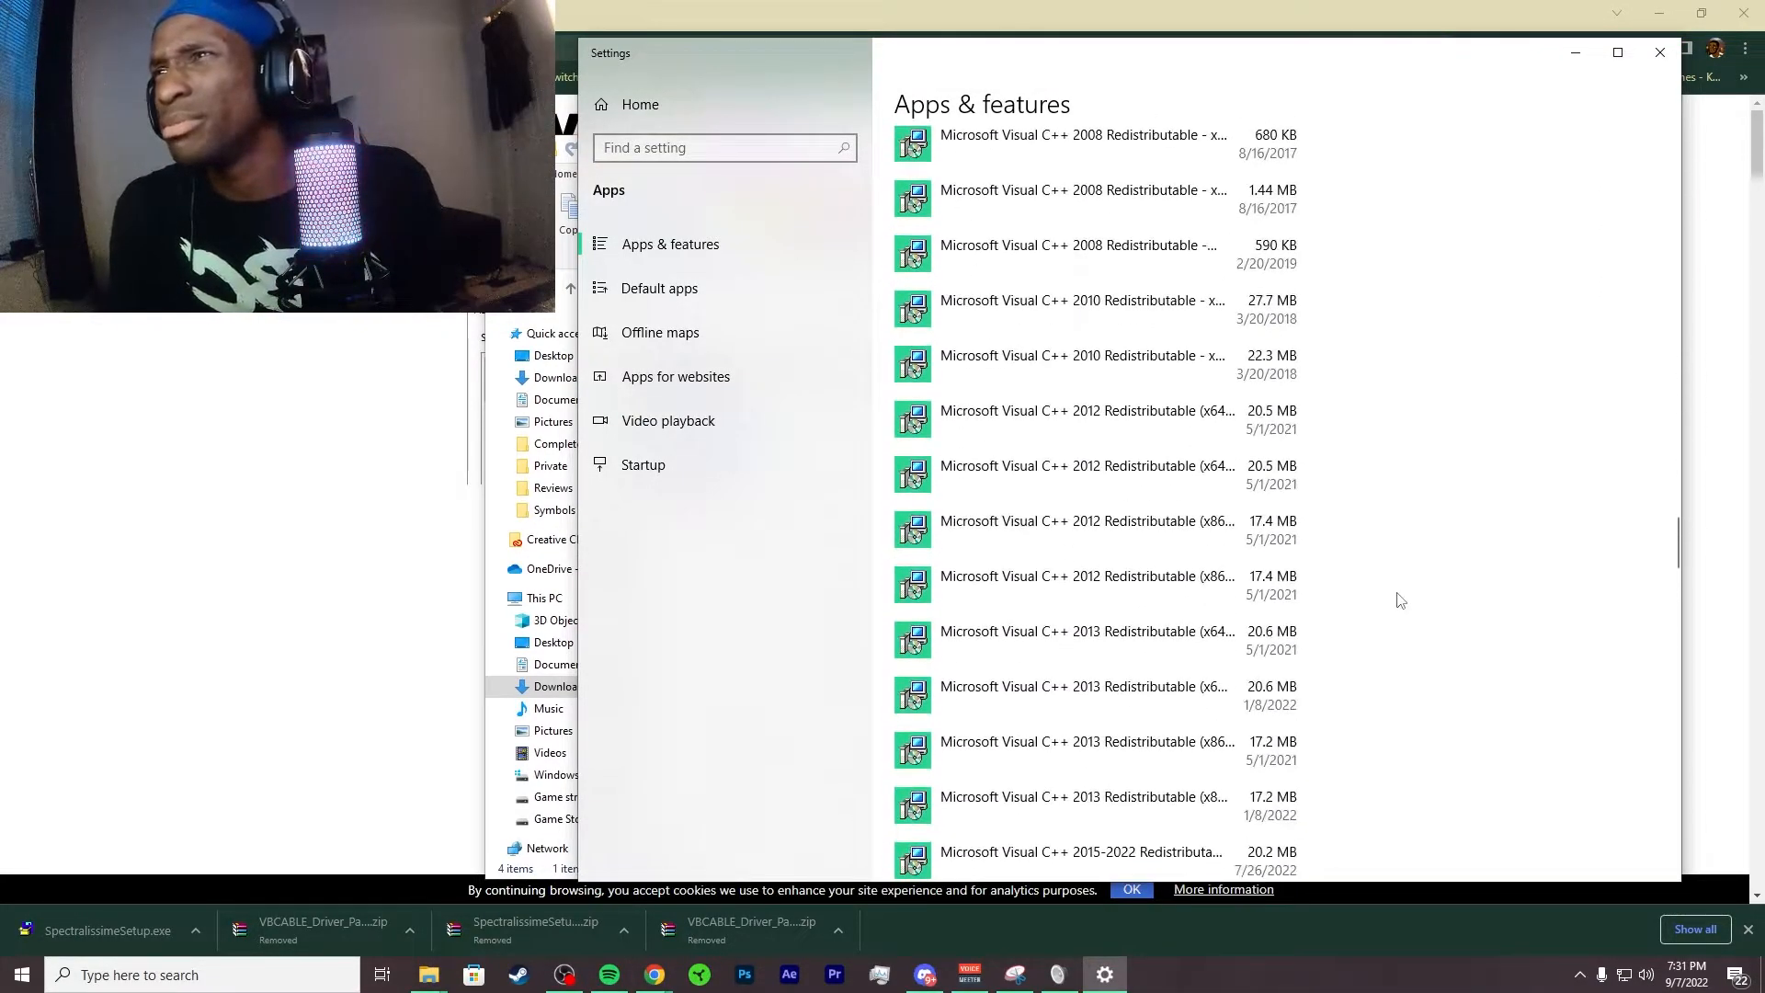
scroll(1403, 609, "down", 15)
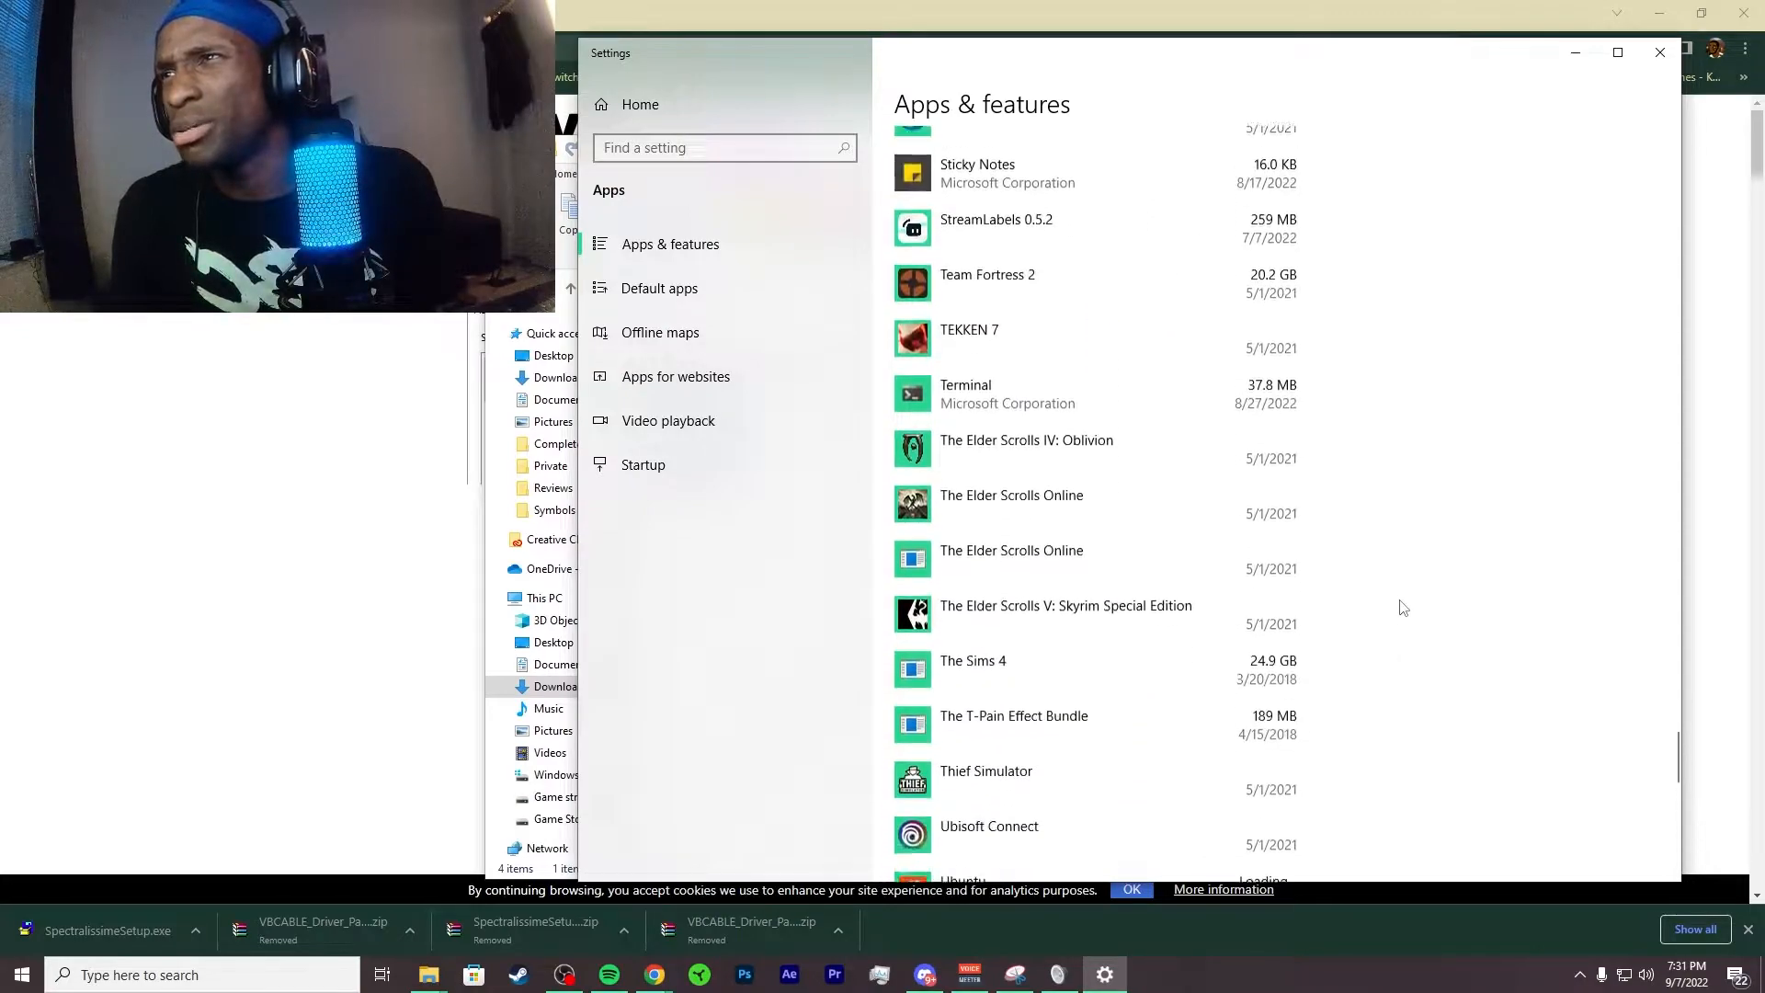
scroll(1402, 608, "up", 3)
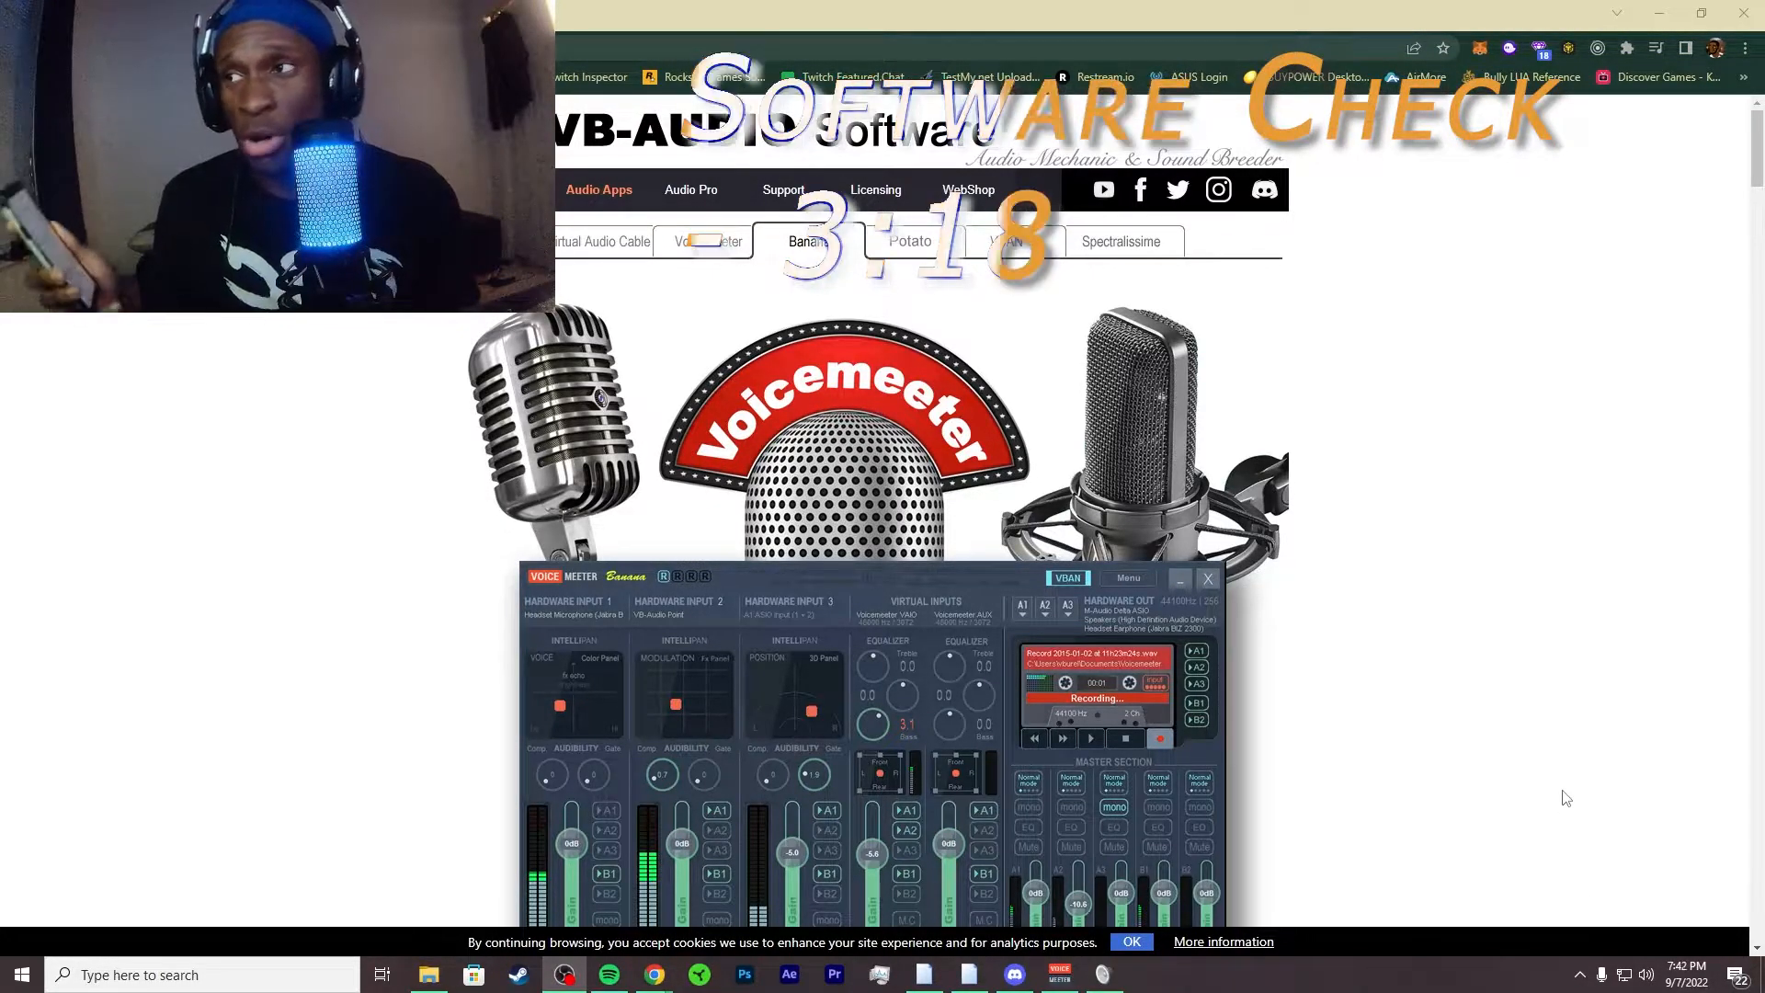
Step: Open the Windows Sound settings and examine the recording devices, including VoiceMeeter Output and VoiceMeeter Aux Output
right_click(1625, 975)
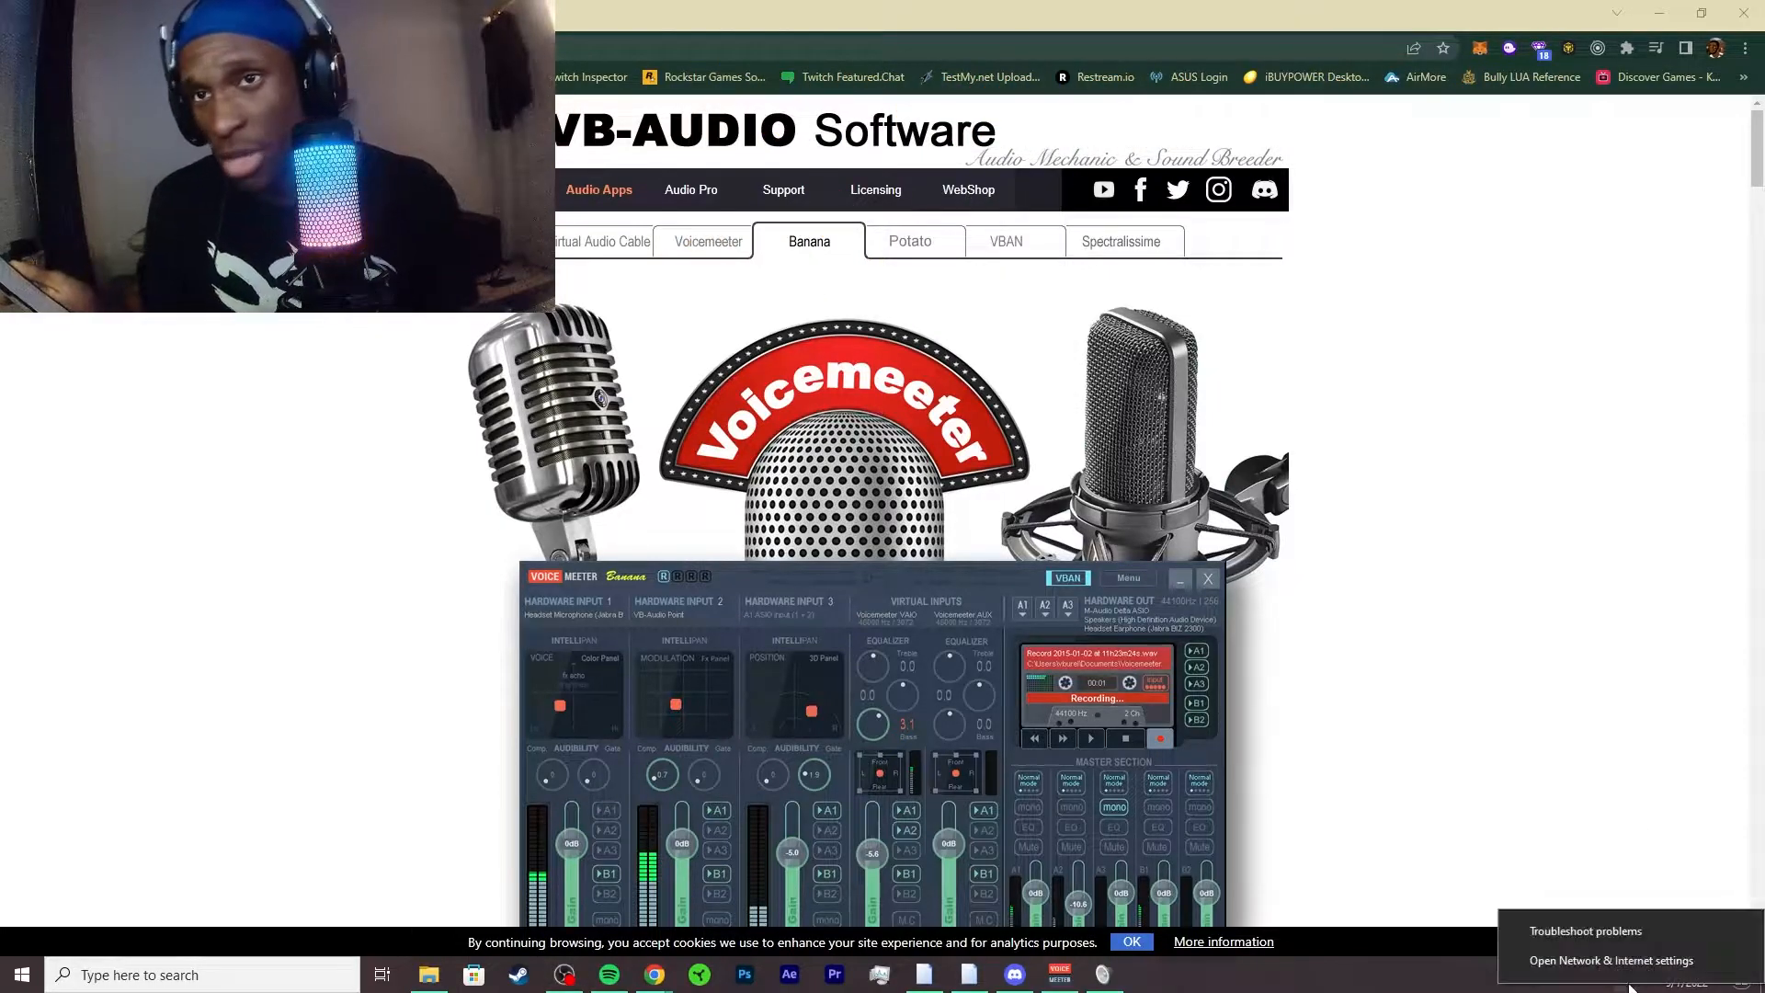
right_click(1646, 974)
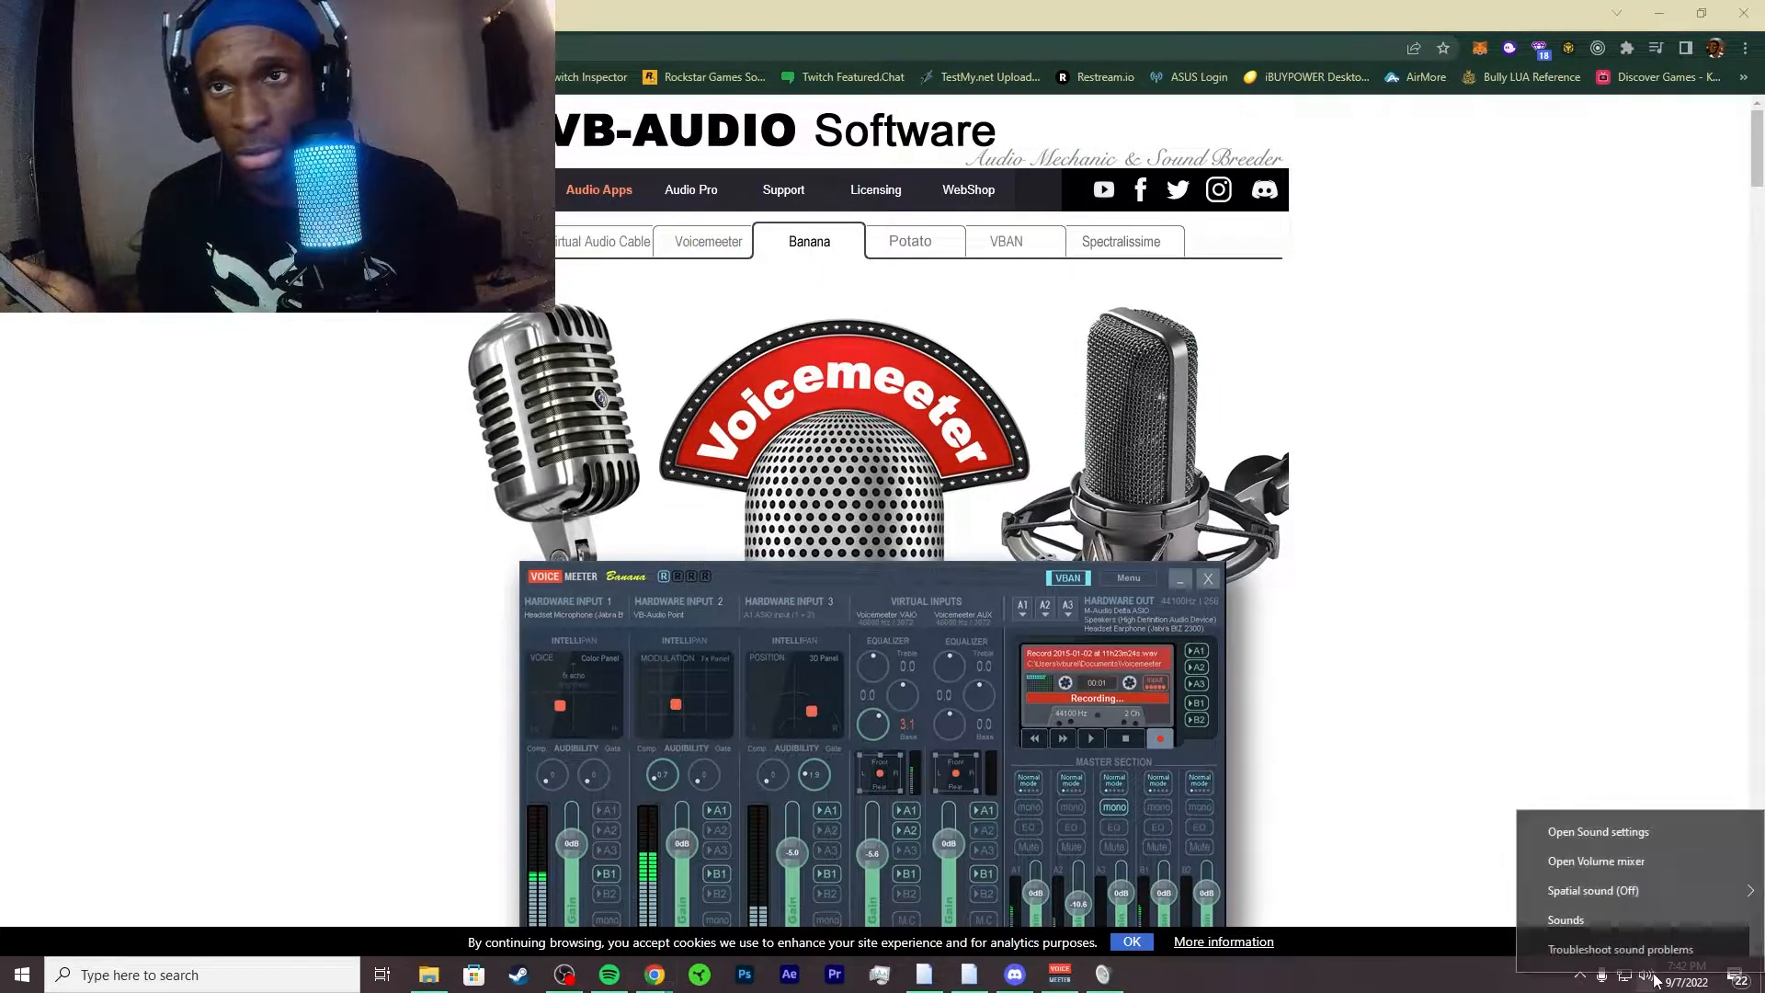
left_click(1586, 921)
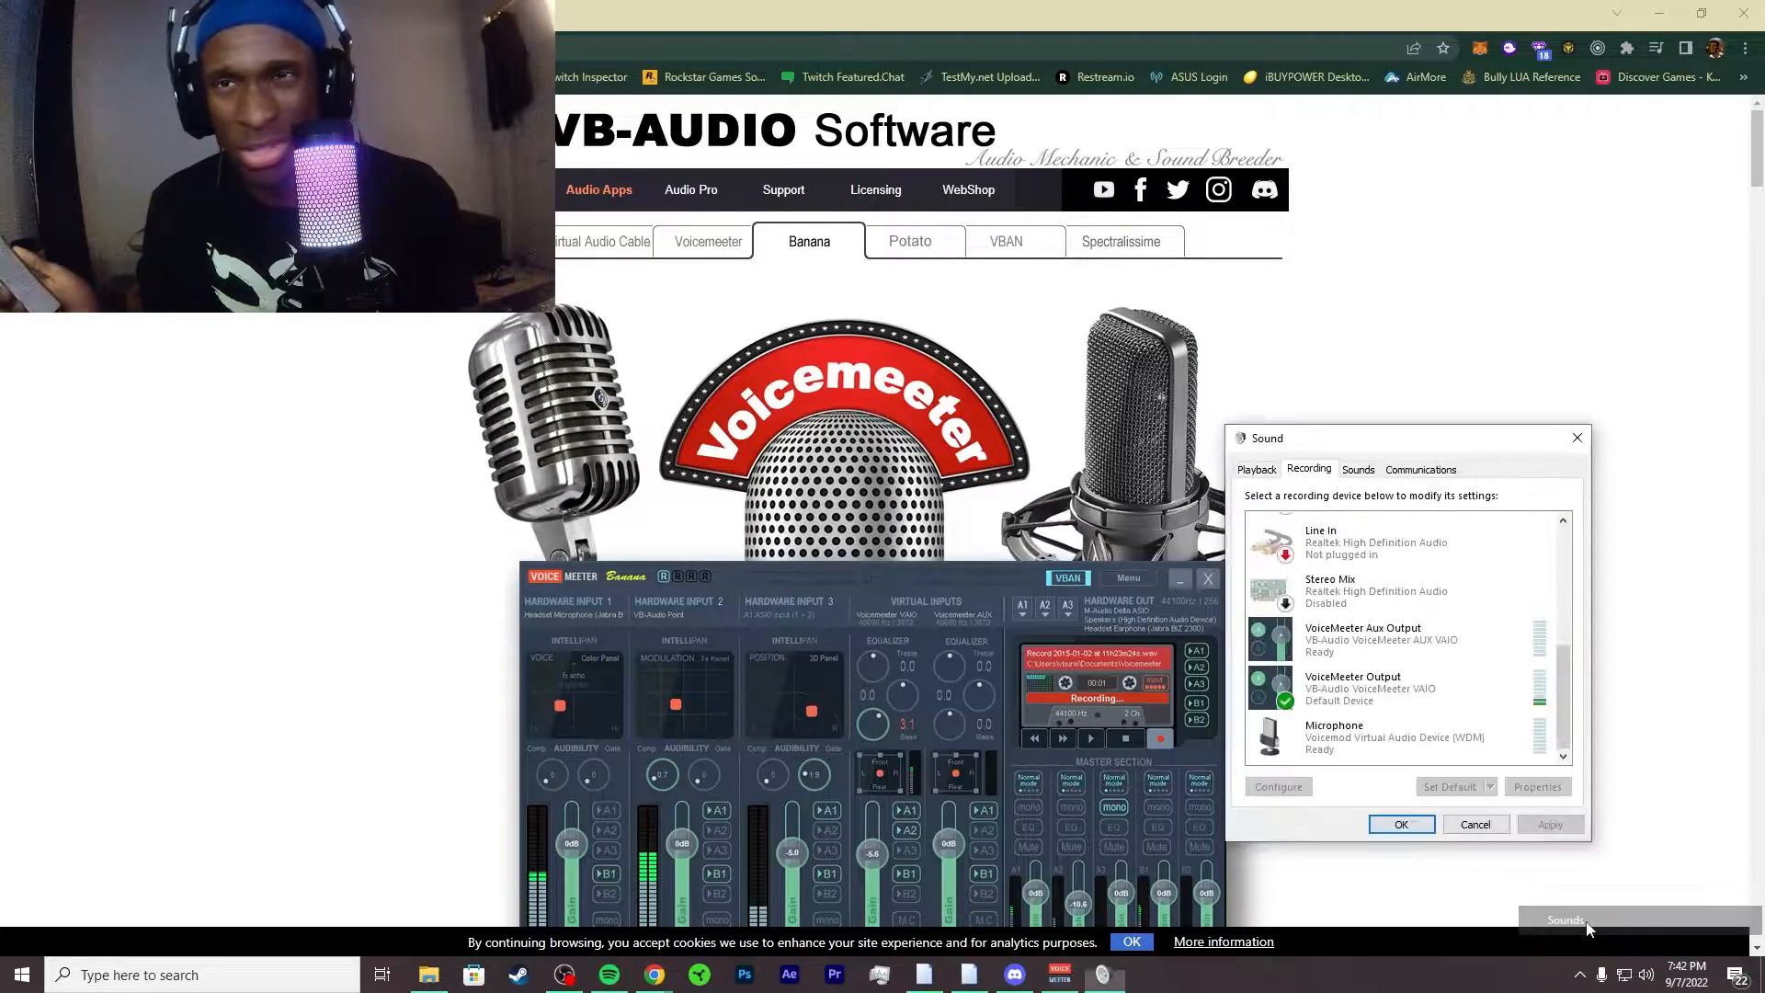
scroll(1655, 781, "up", 5)
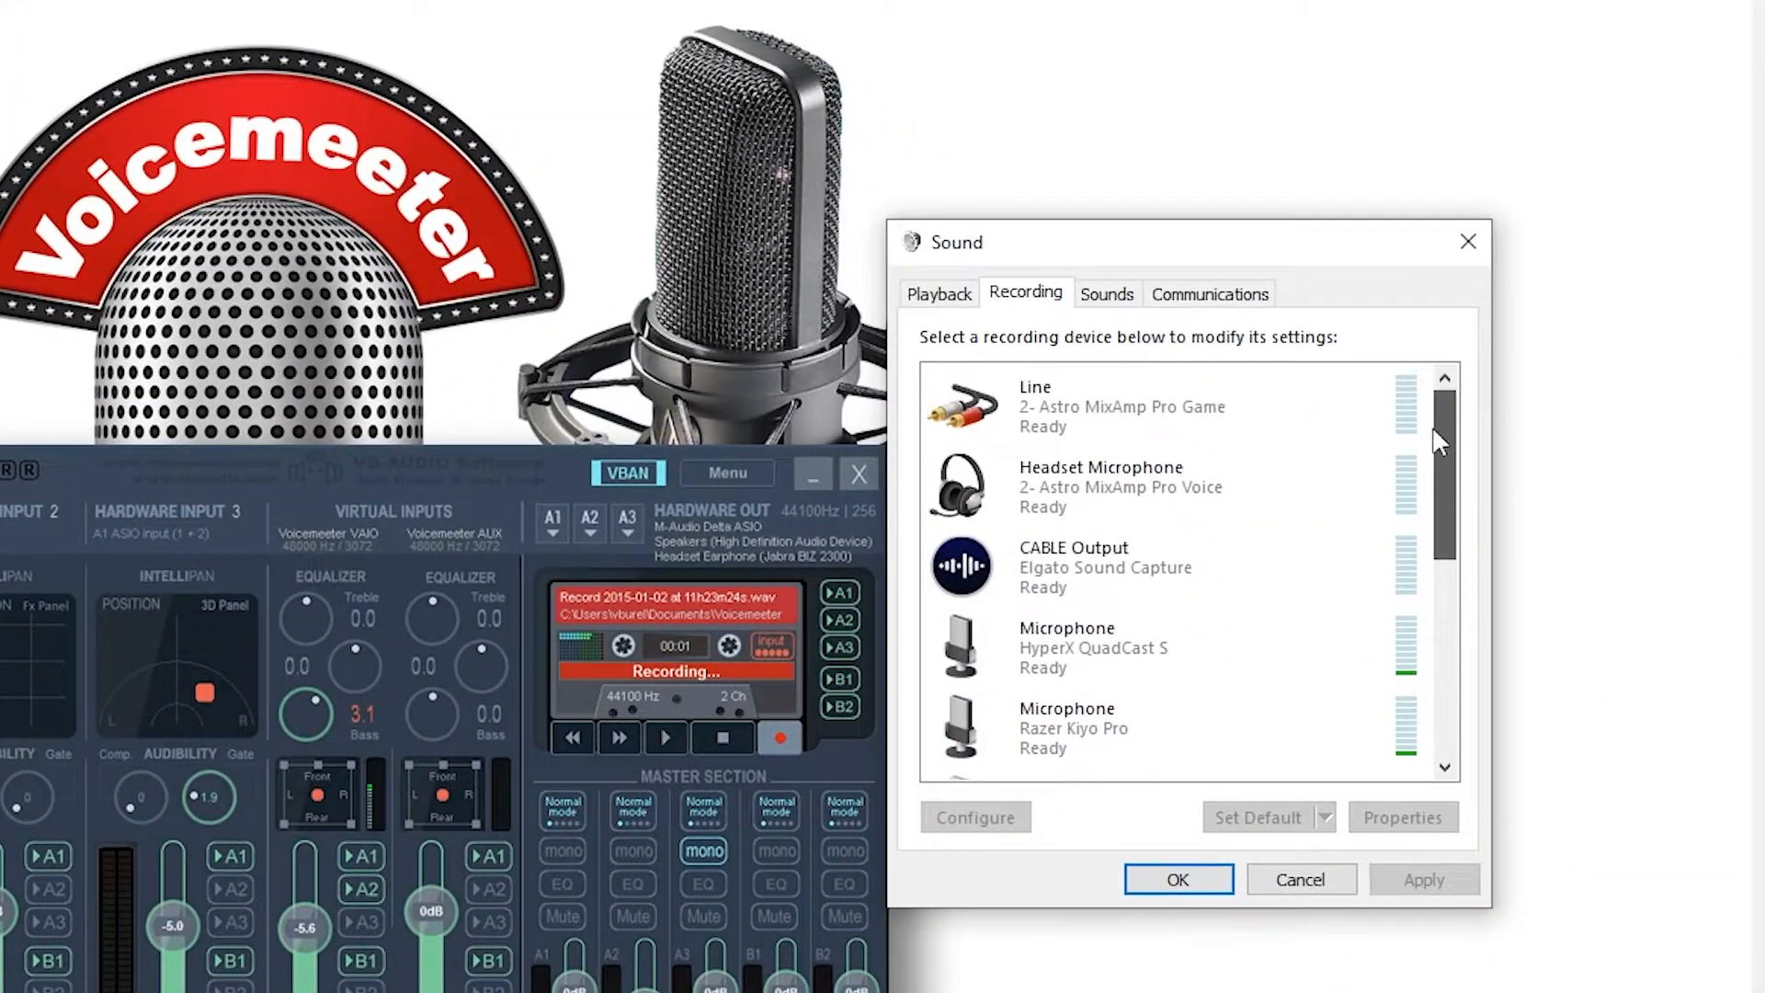
left_click_drag(1439, 444, 1440, 639)
left_click(1107, 676)
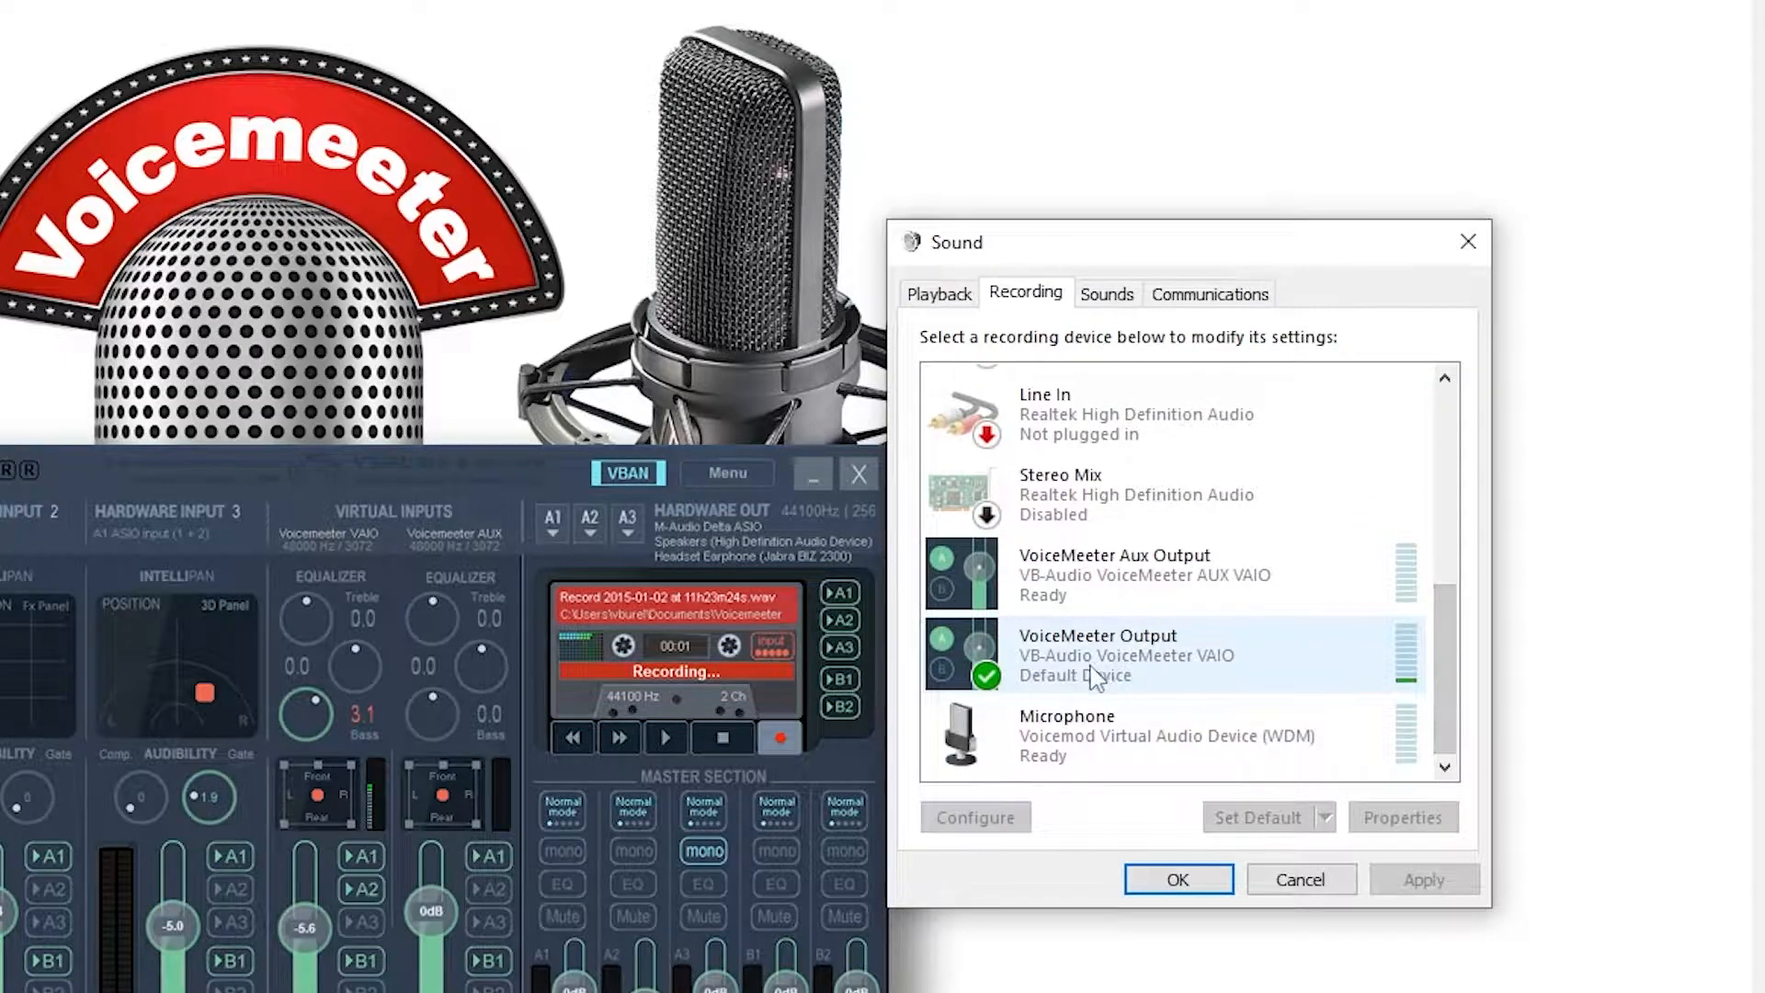
left_click(1151, 591)
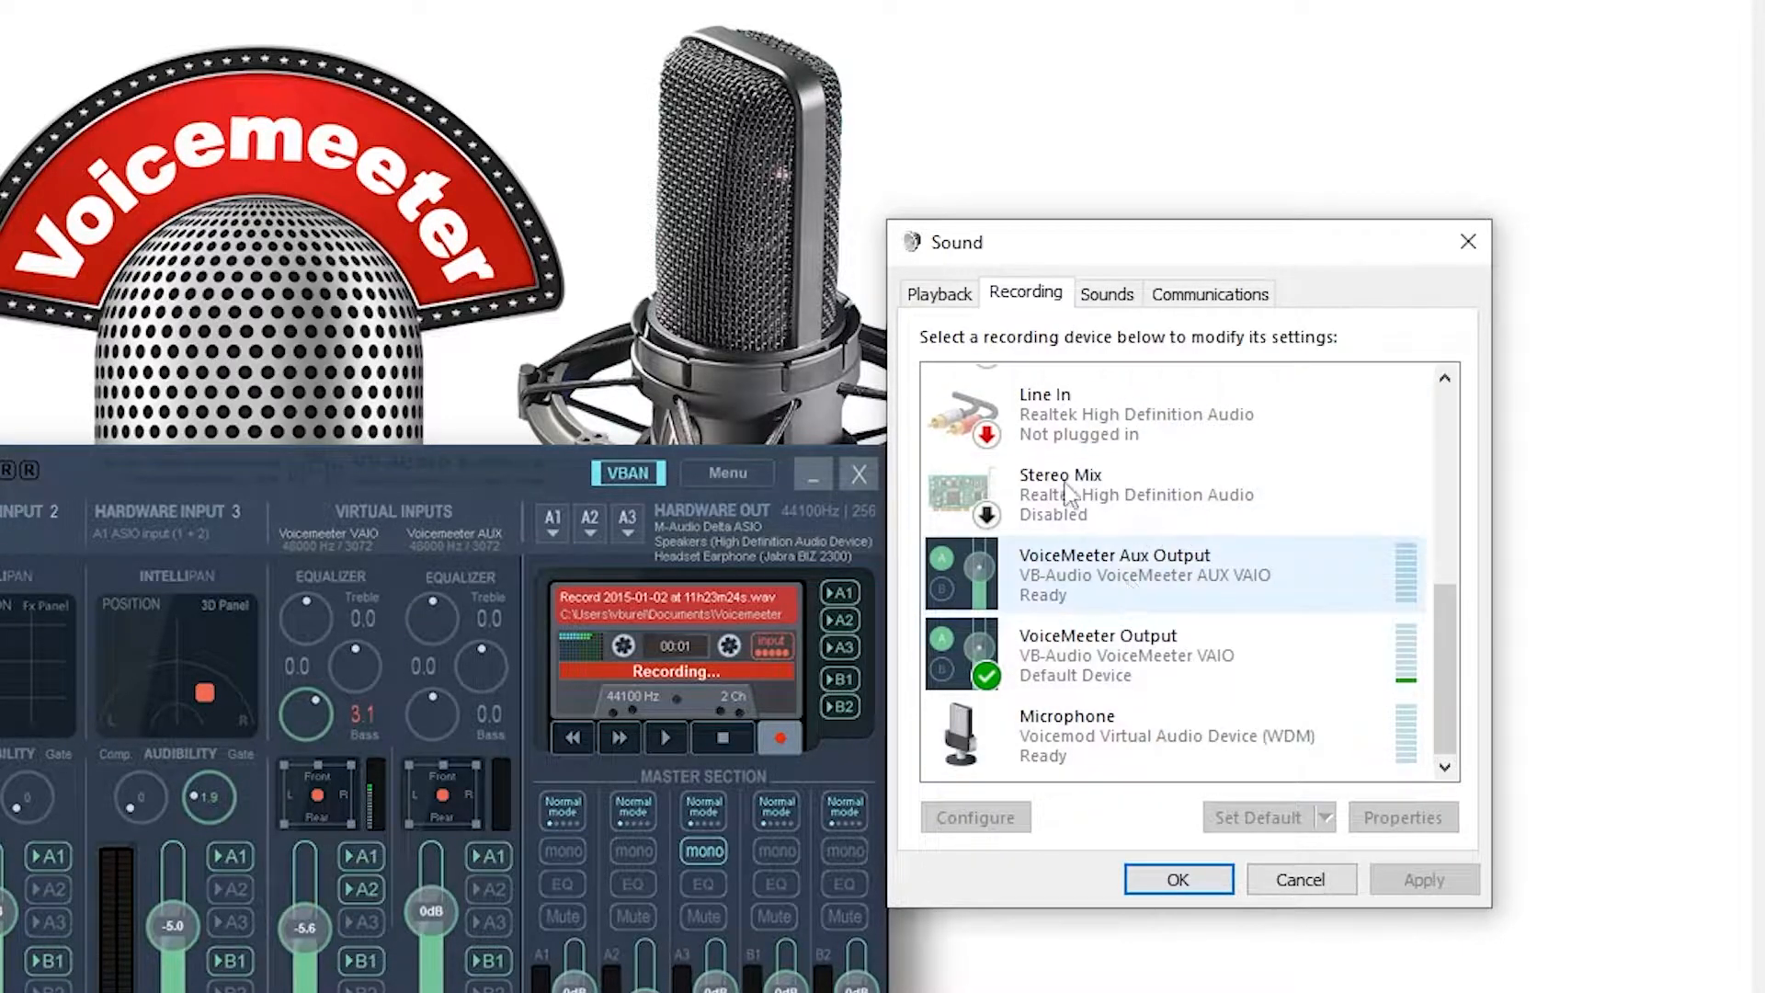
Step: Examine the playback devices in the Sound settings, including VoiceMeeter Input and VoiceMeeter Aux Input
left_click(959, 294)
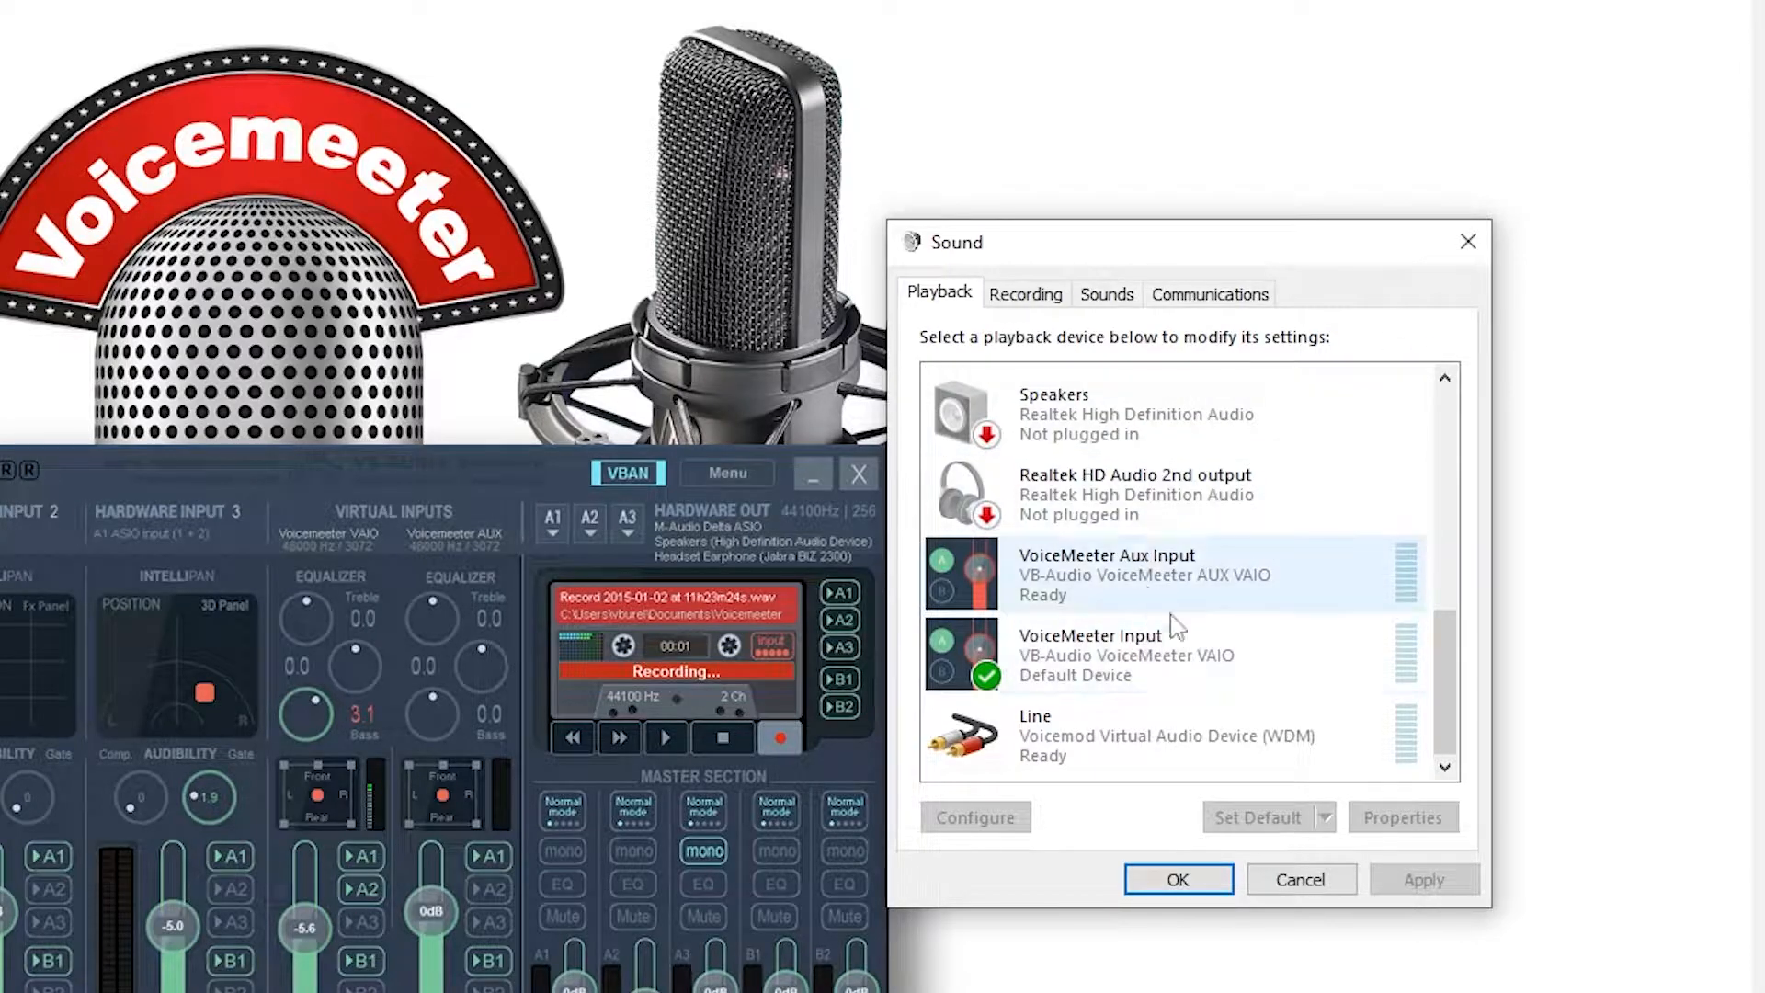
left_click_drag(1458, 701, 1297, 618)
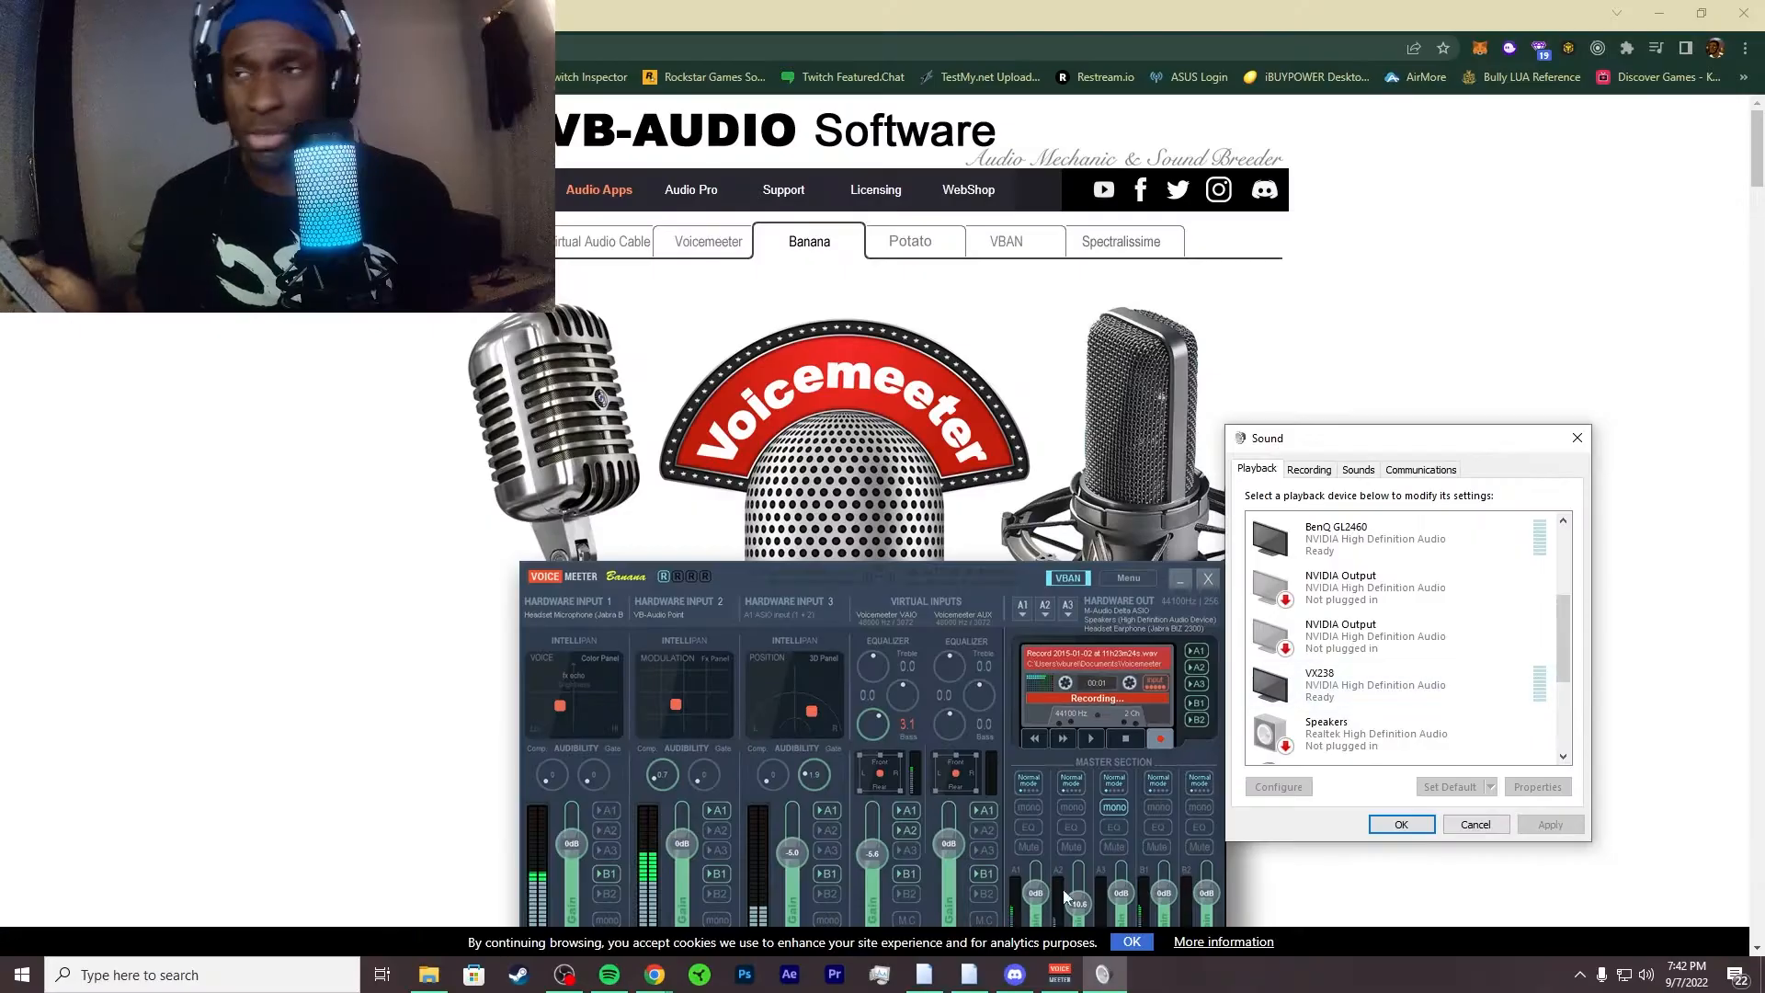
Step: Bring up the Voicemeeter Banana mixer, reposition it and assign WDM: Microphone (HyperX QuadCast S) to Hardware Input 3
left_click(1061, 974)
left_click_drag(1287, 173, 930, 173)
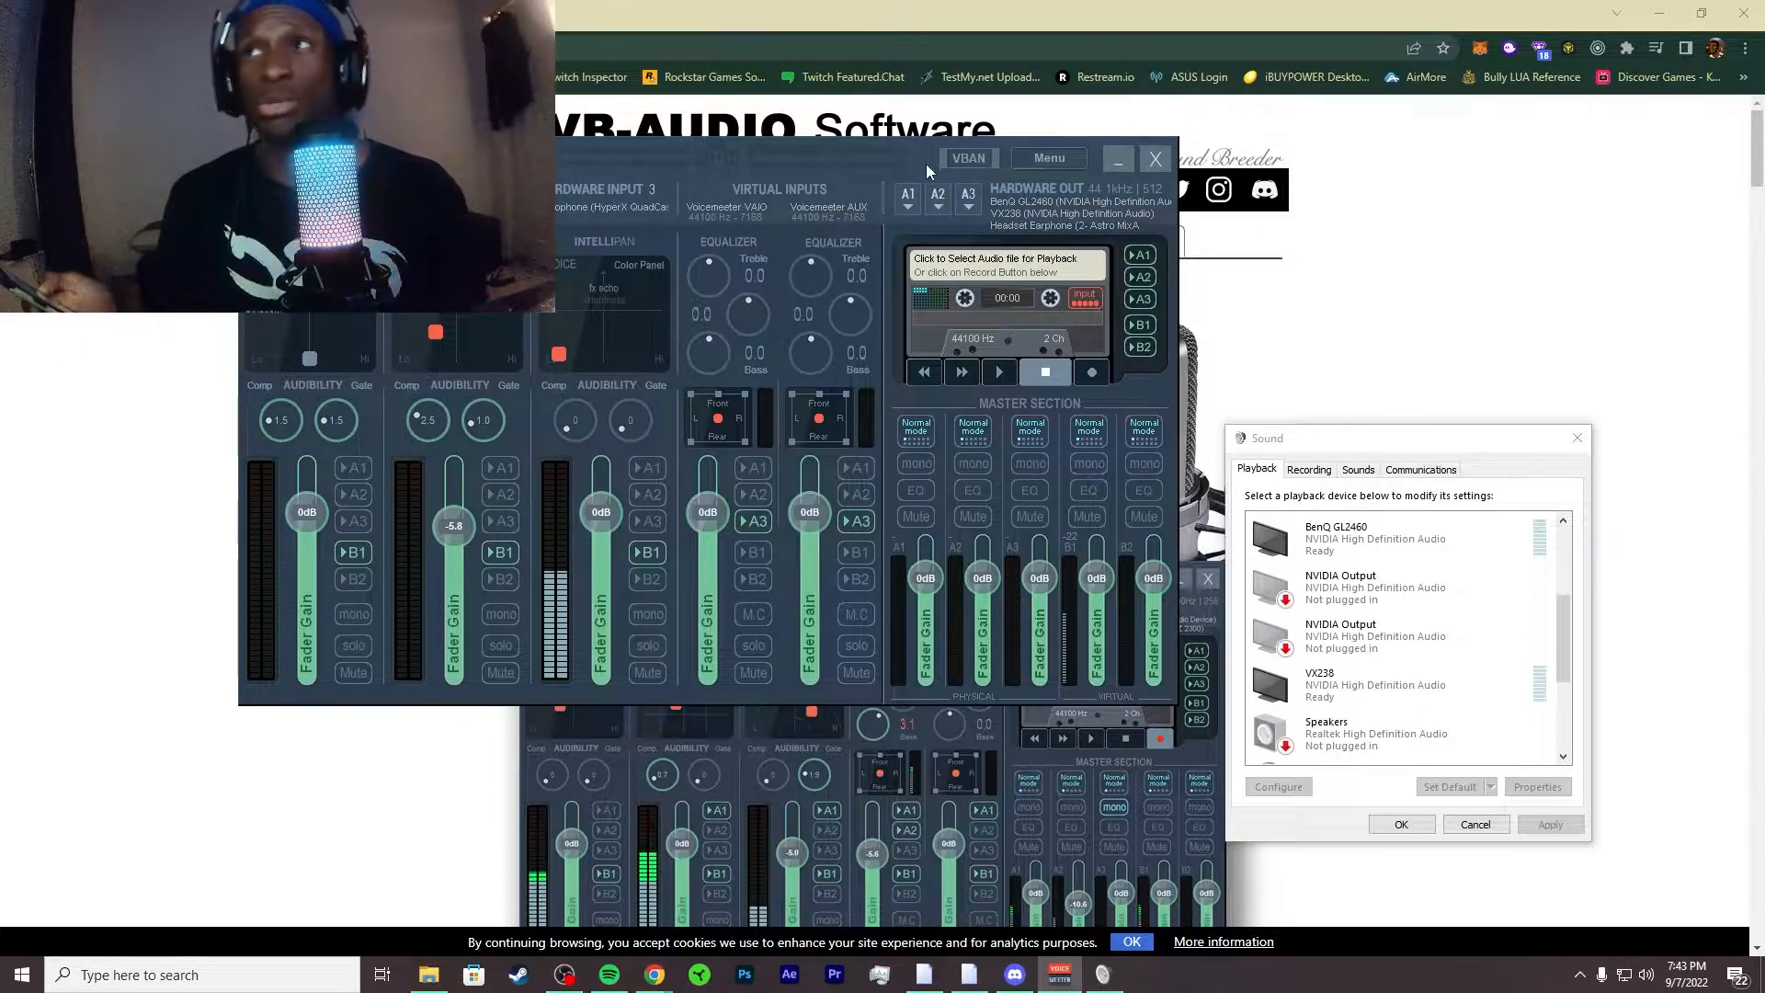
left_click_drag(925, 164, 995, 152)
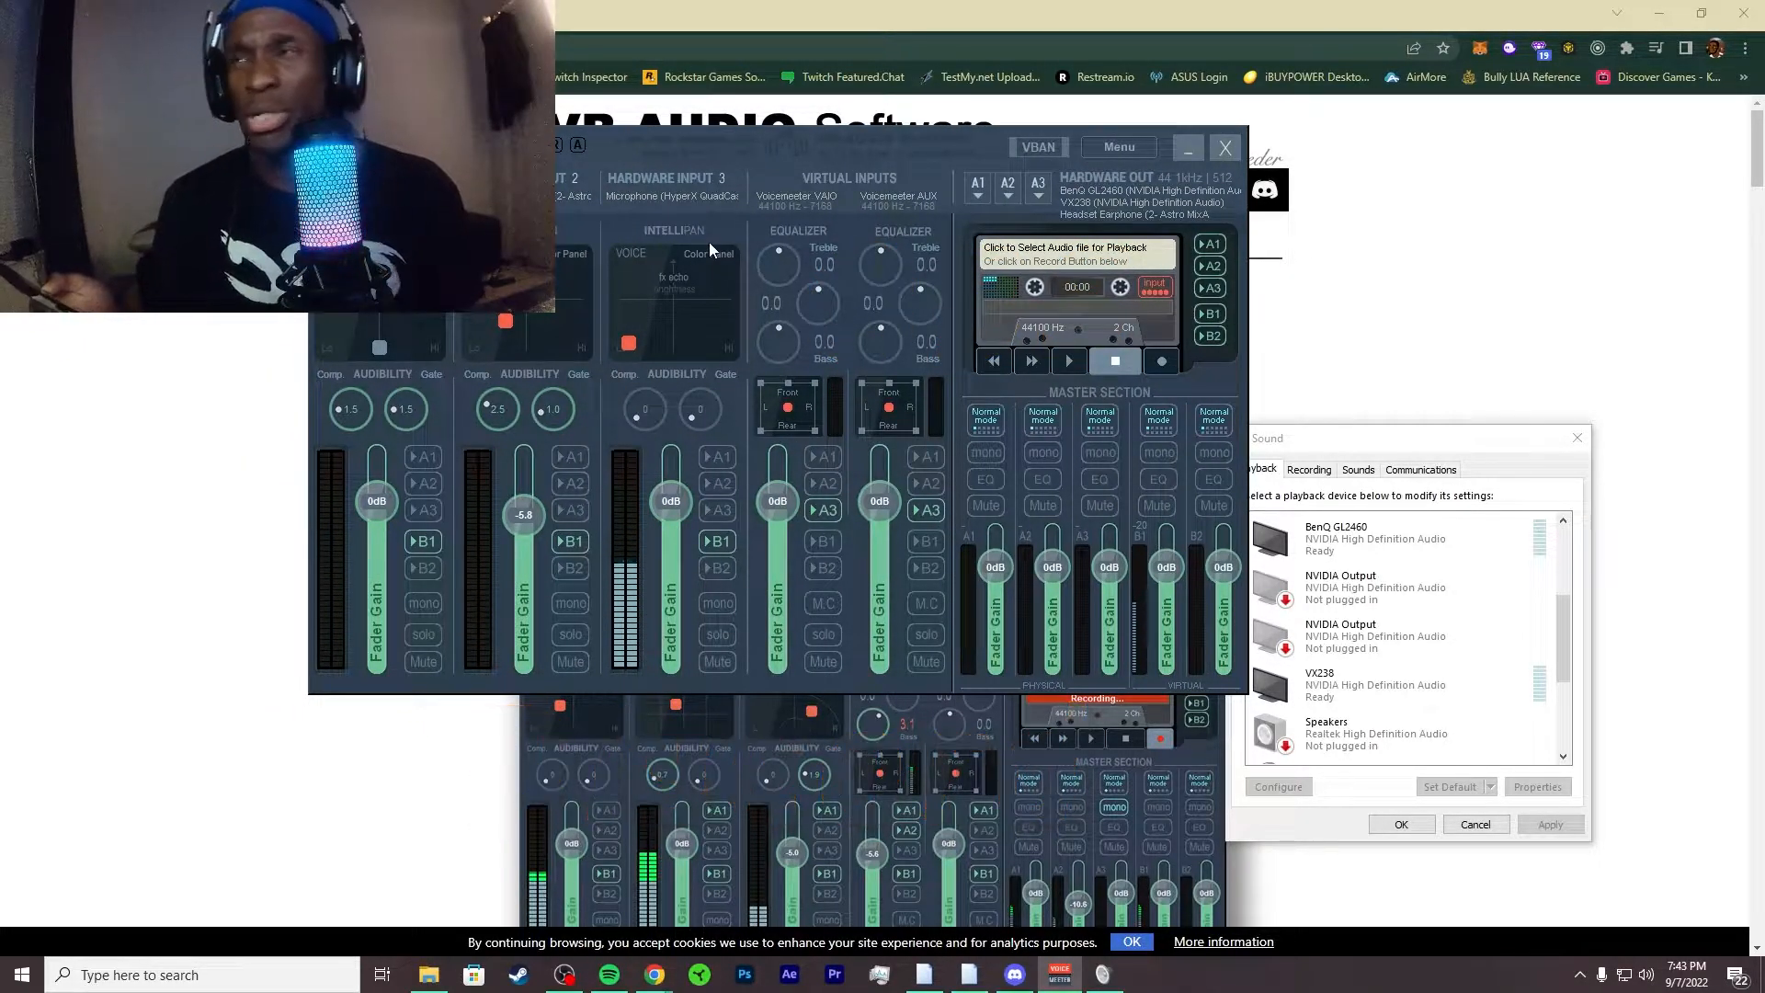
left_click(662, 197)
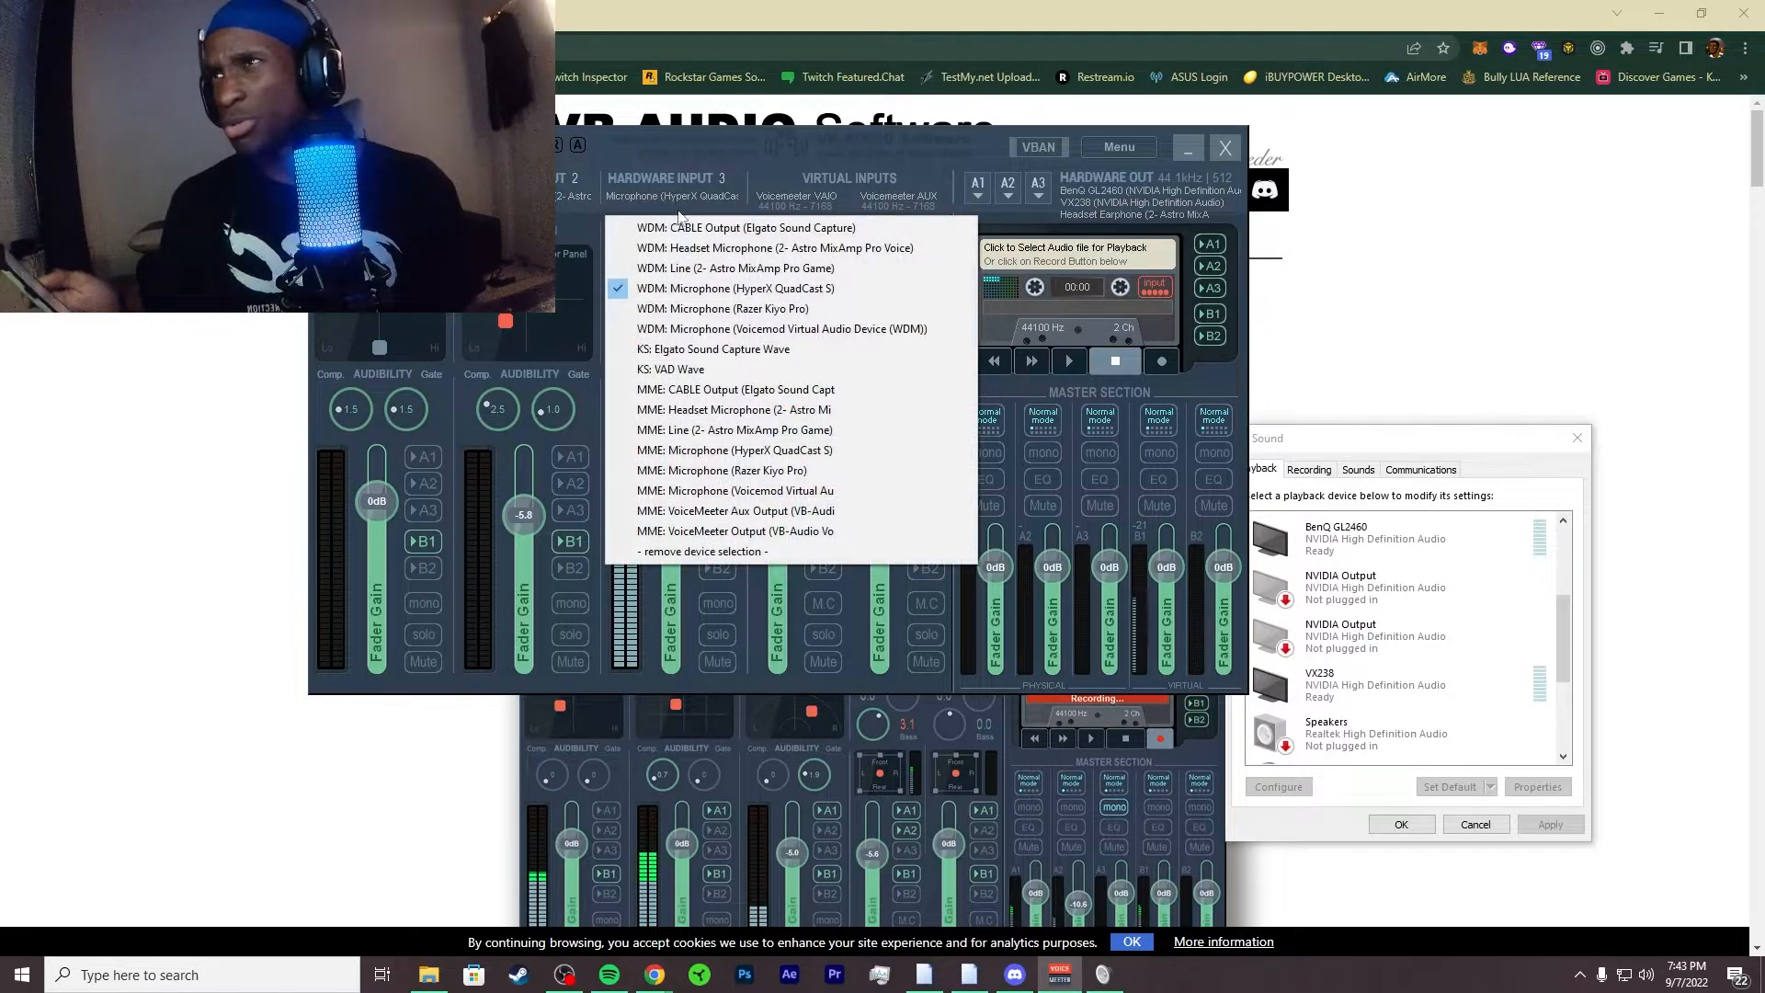
left_click(659, 295)
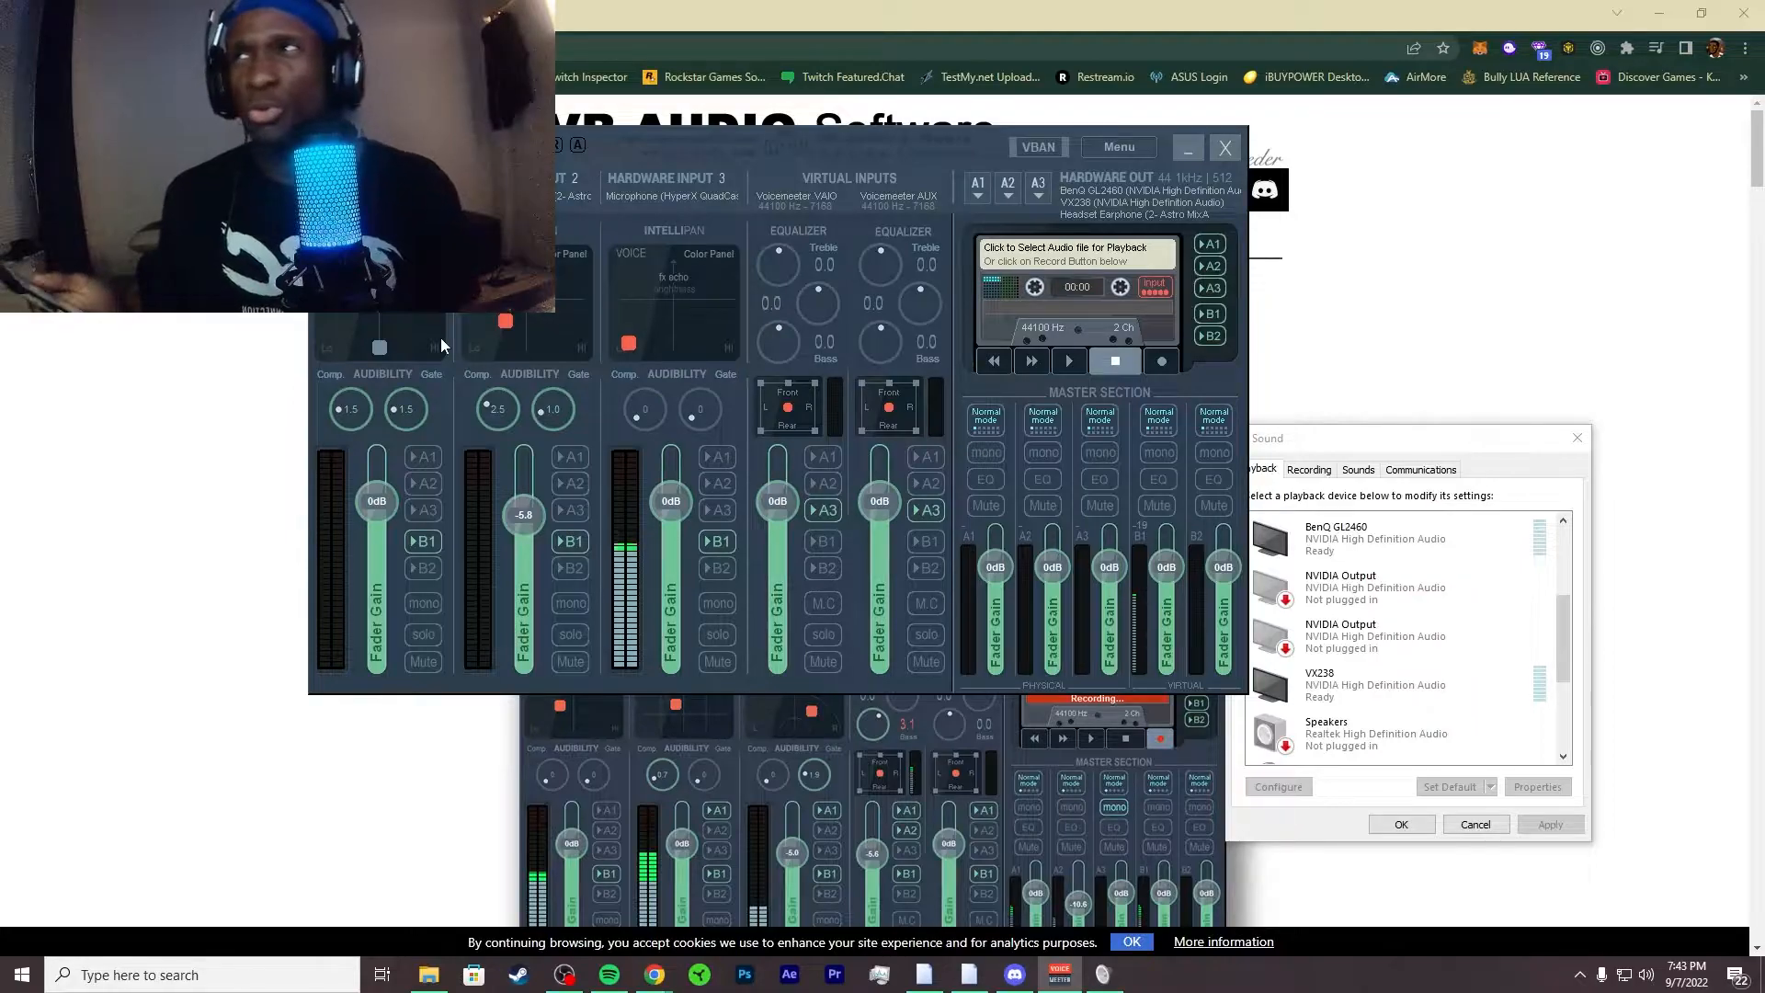
Step: Review the device choices for hardware output A3 and Hardware Input 3, keeping WDM: Microphone (HyperX QuadCast S) on the input
left_click(1038, 189)
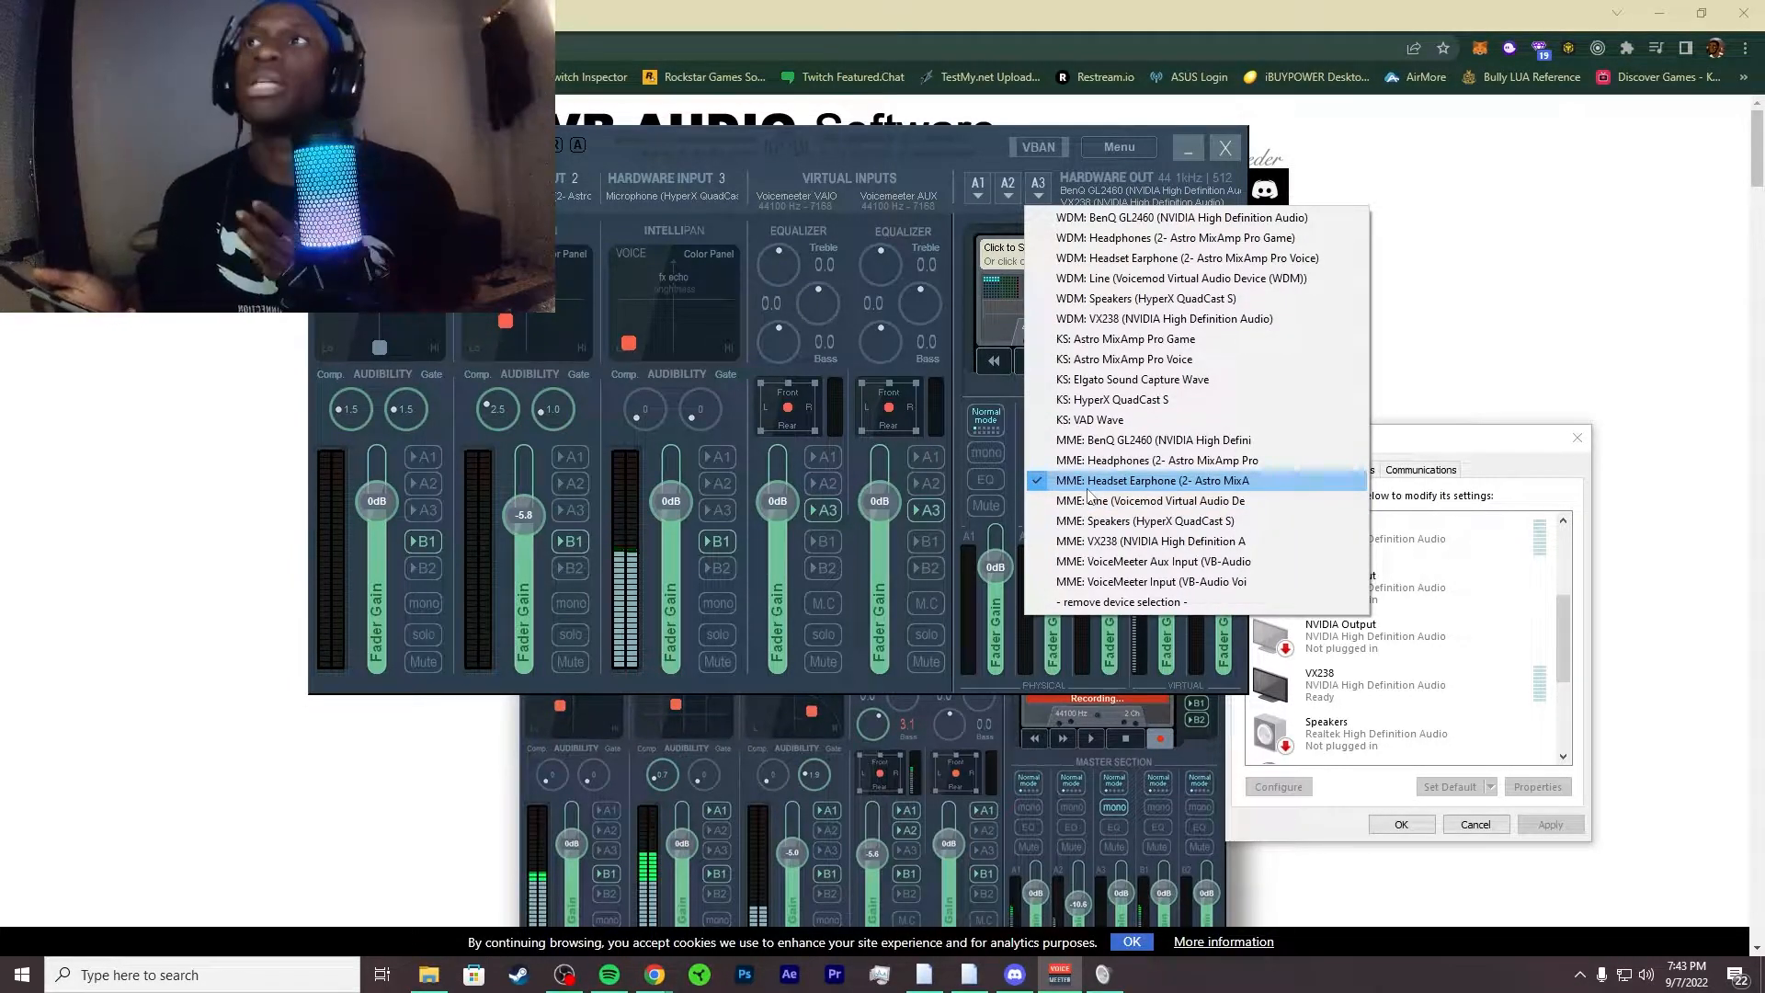
left_click(653, 197)
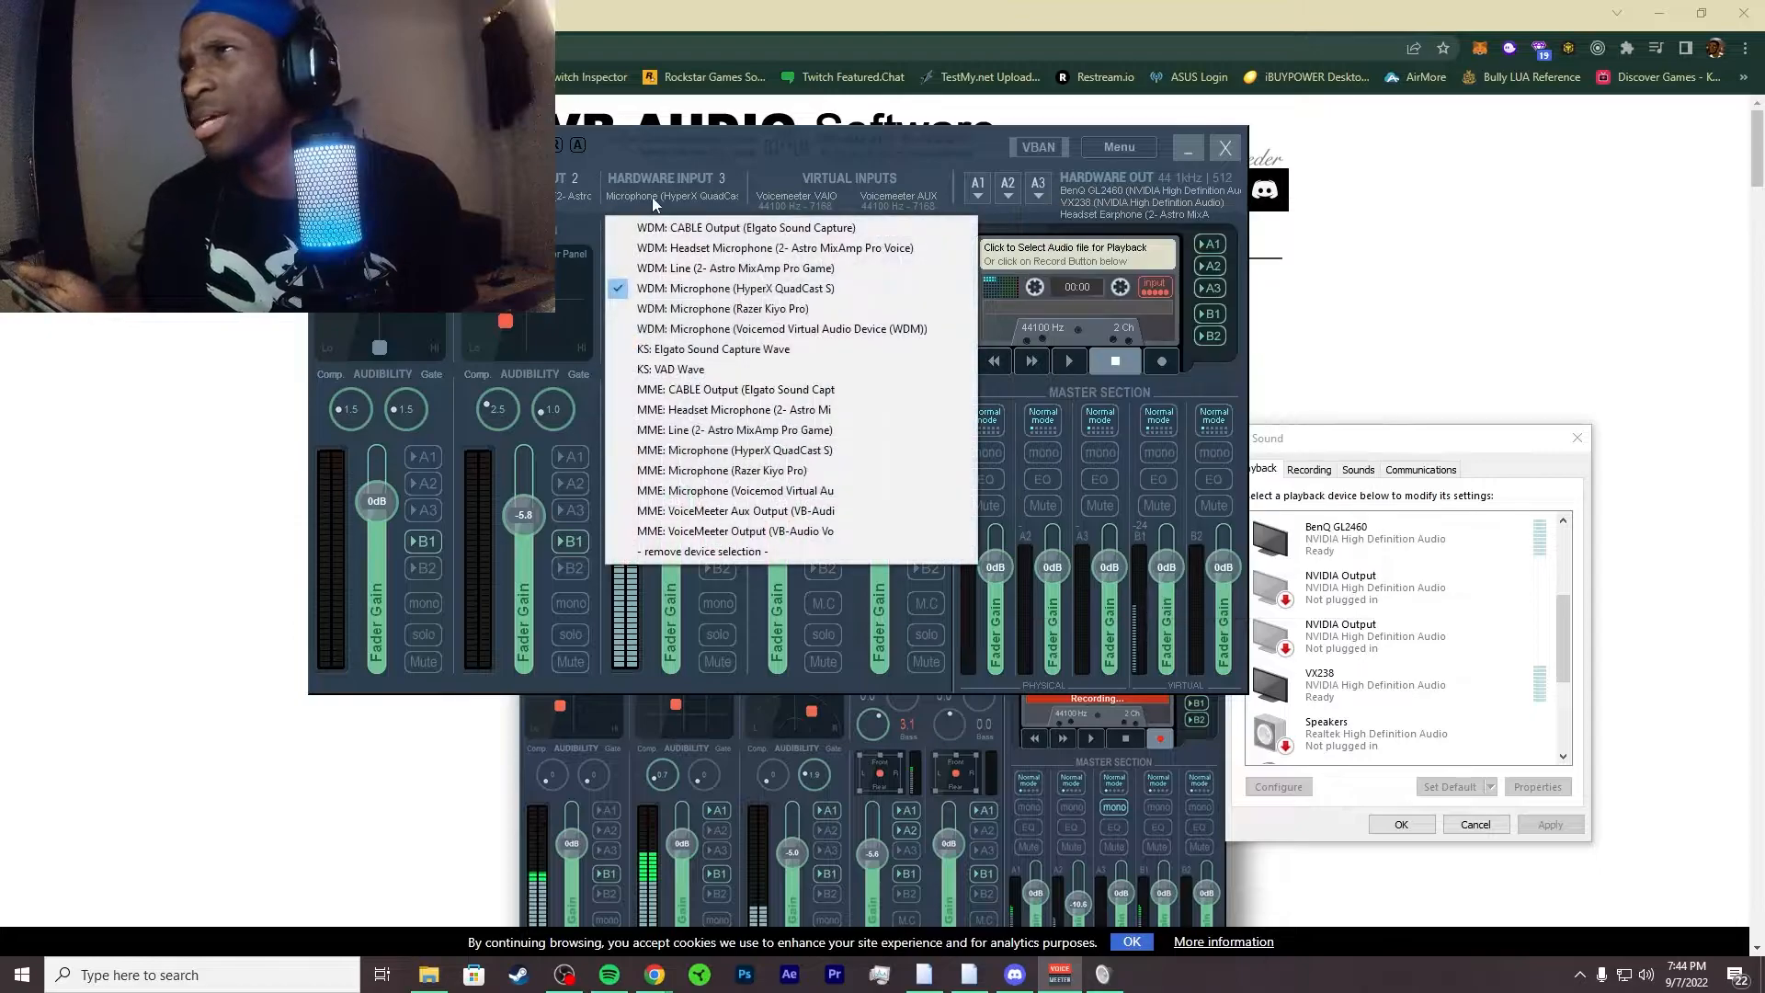
left_click(777, 289)
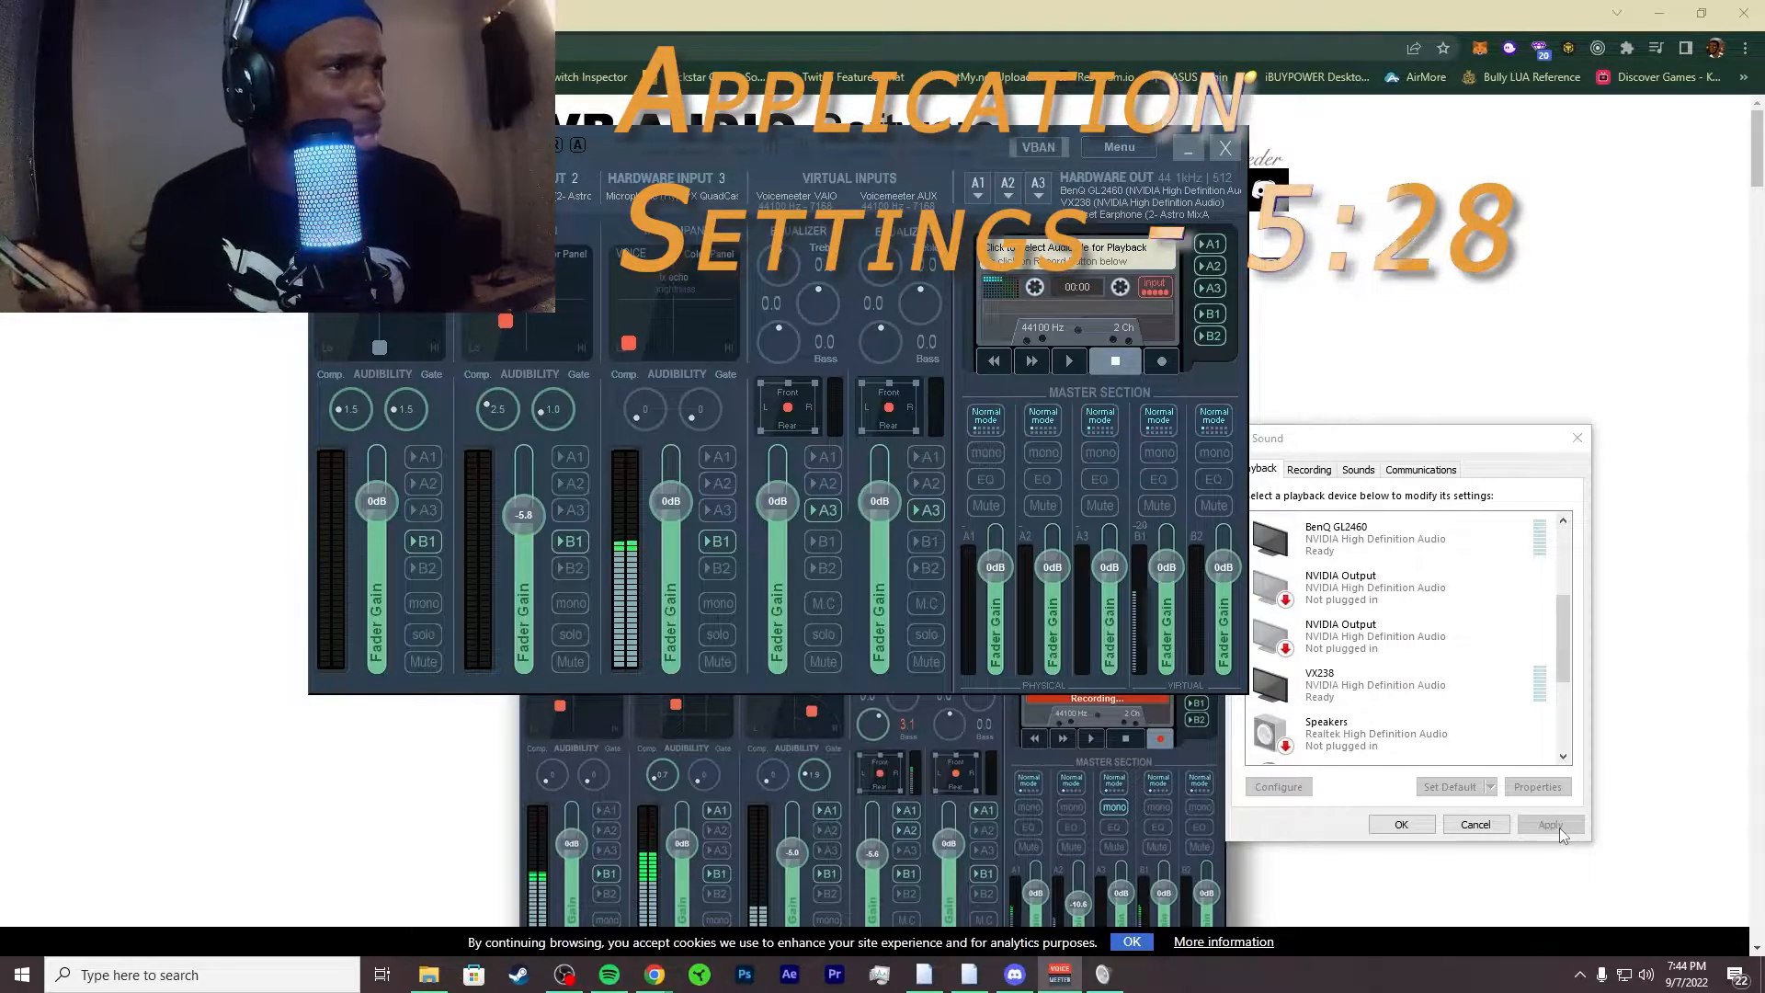
Step: Launch OBS Studio and dismiss the WebSockets Server failure message
right_click(564, 975)
left_click(544, 875)
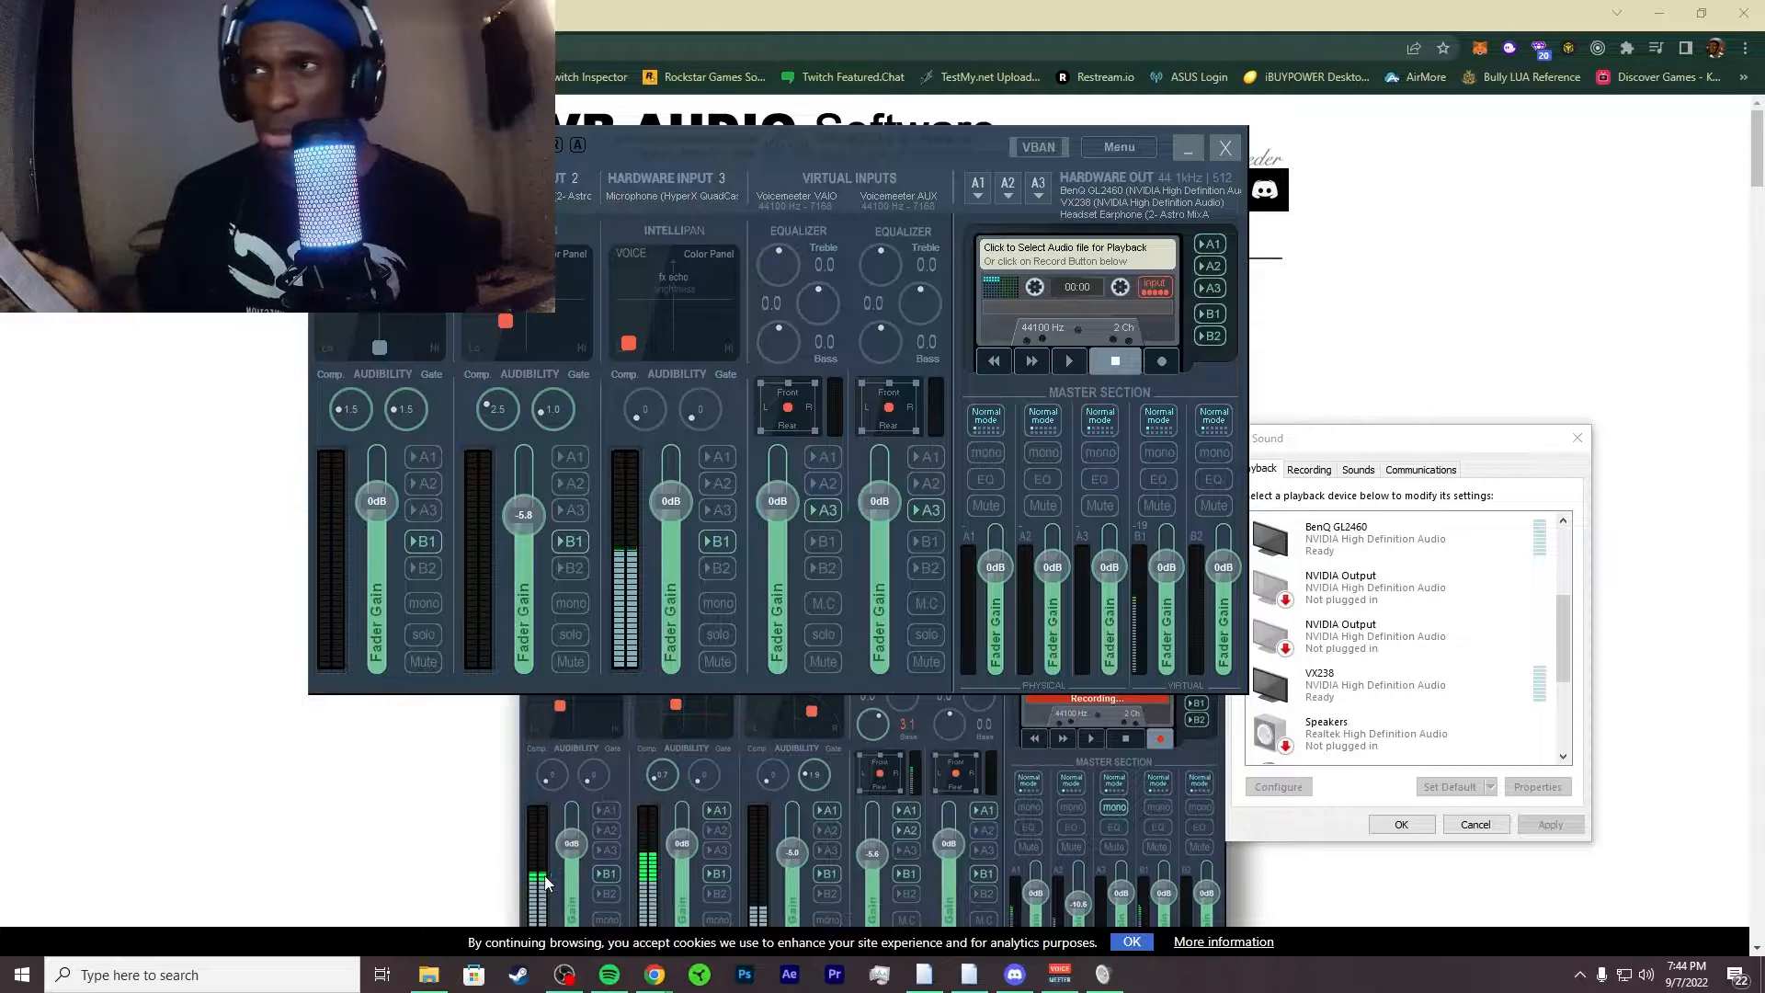
left_click(990, 506)
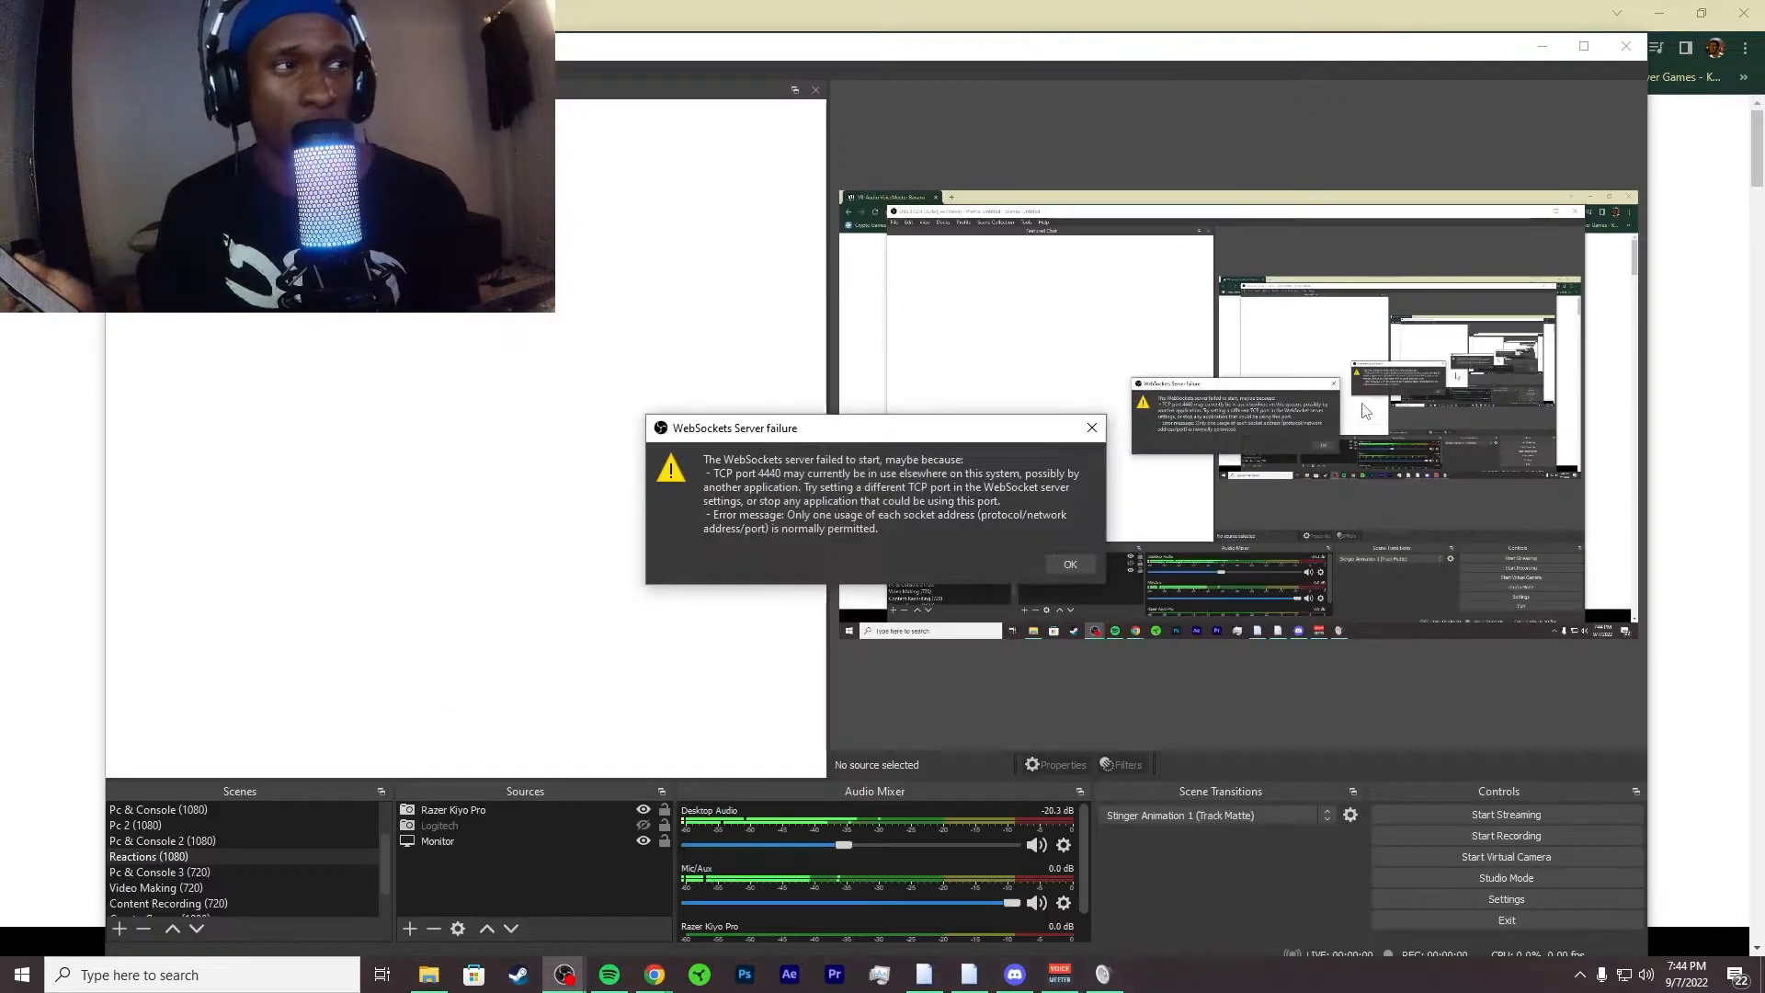
left_click(1070, 563)
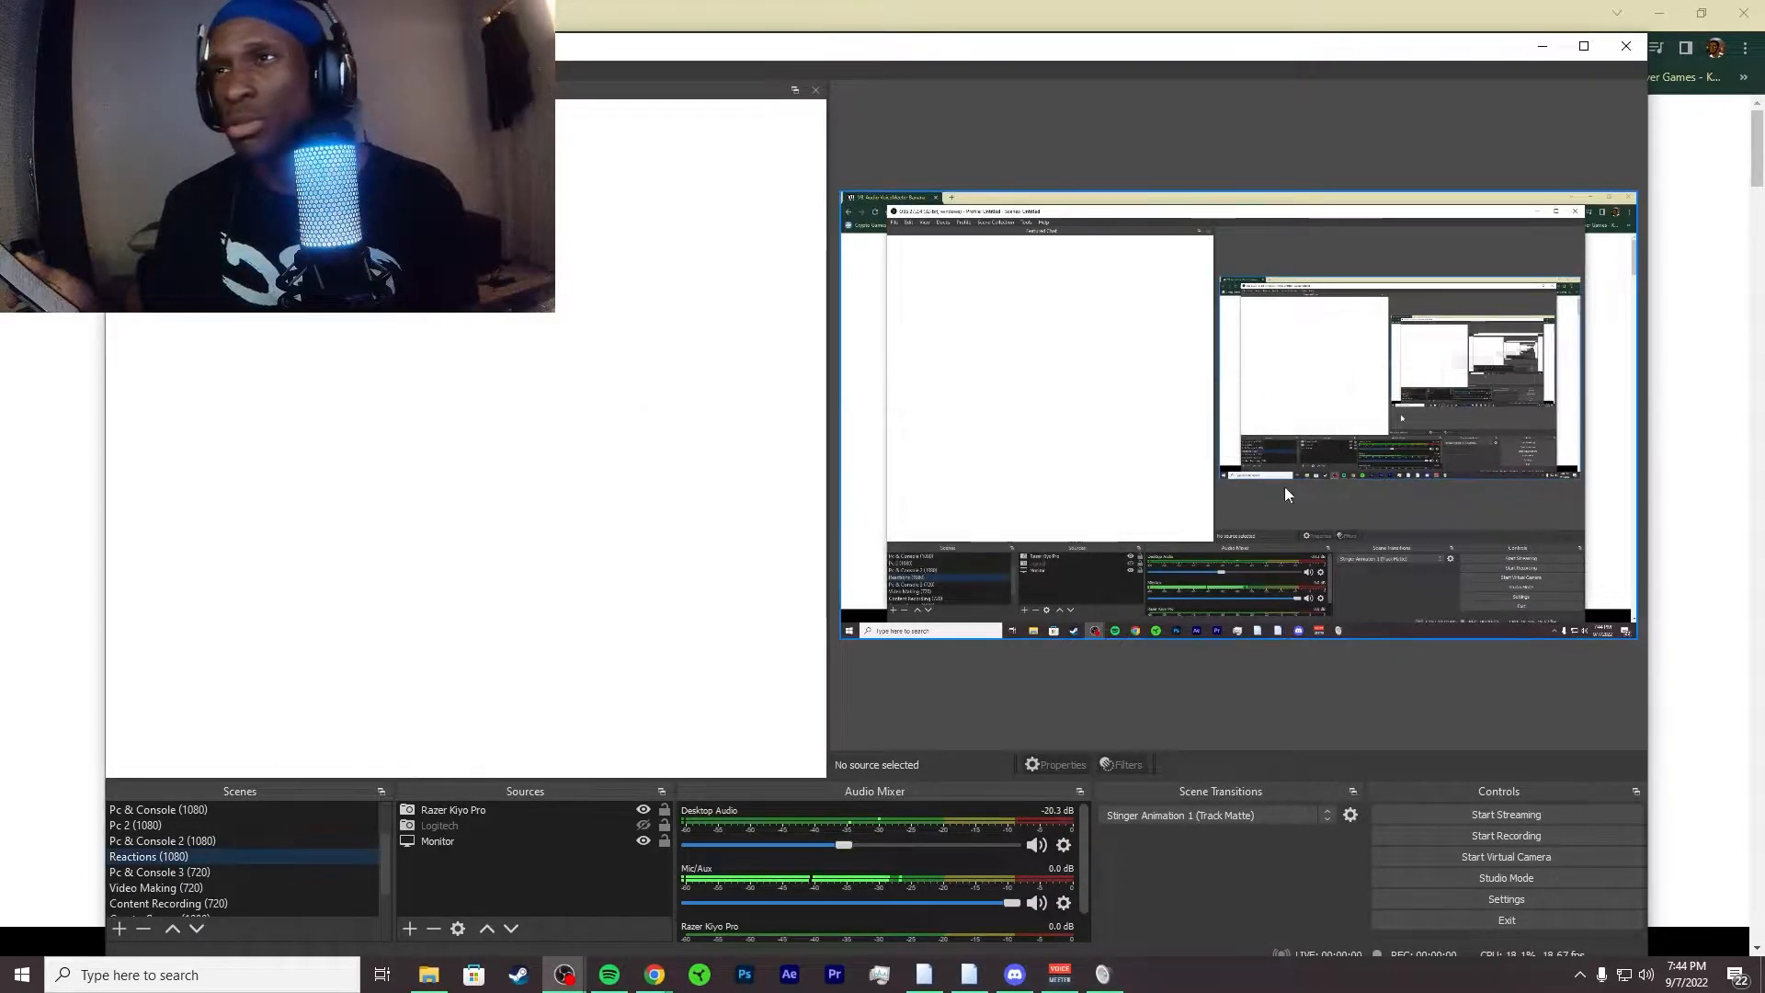
Step: In the OBS audio settings, choose VoiceMeeter Output (VB-Audio VoiceMeeter VAIO) for Mic/Auxiliary Audio and close the settings
left_click(1489, 899)
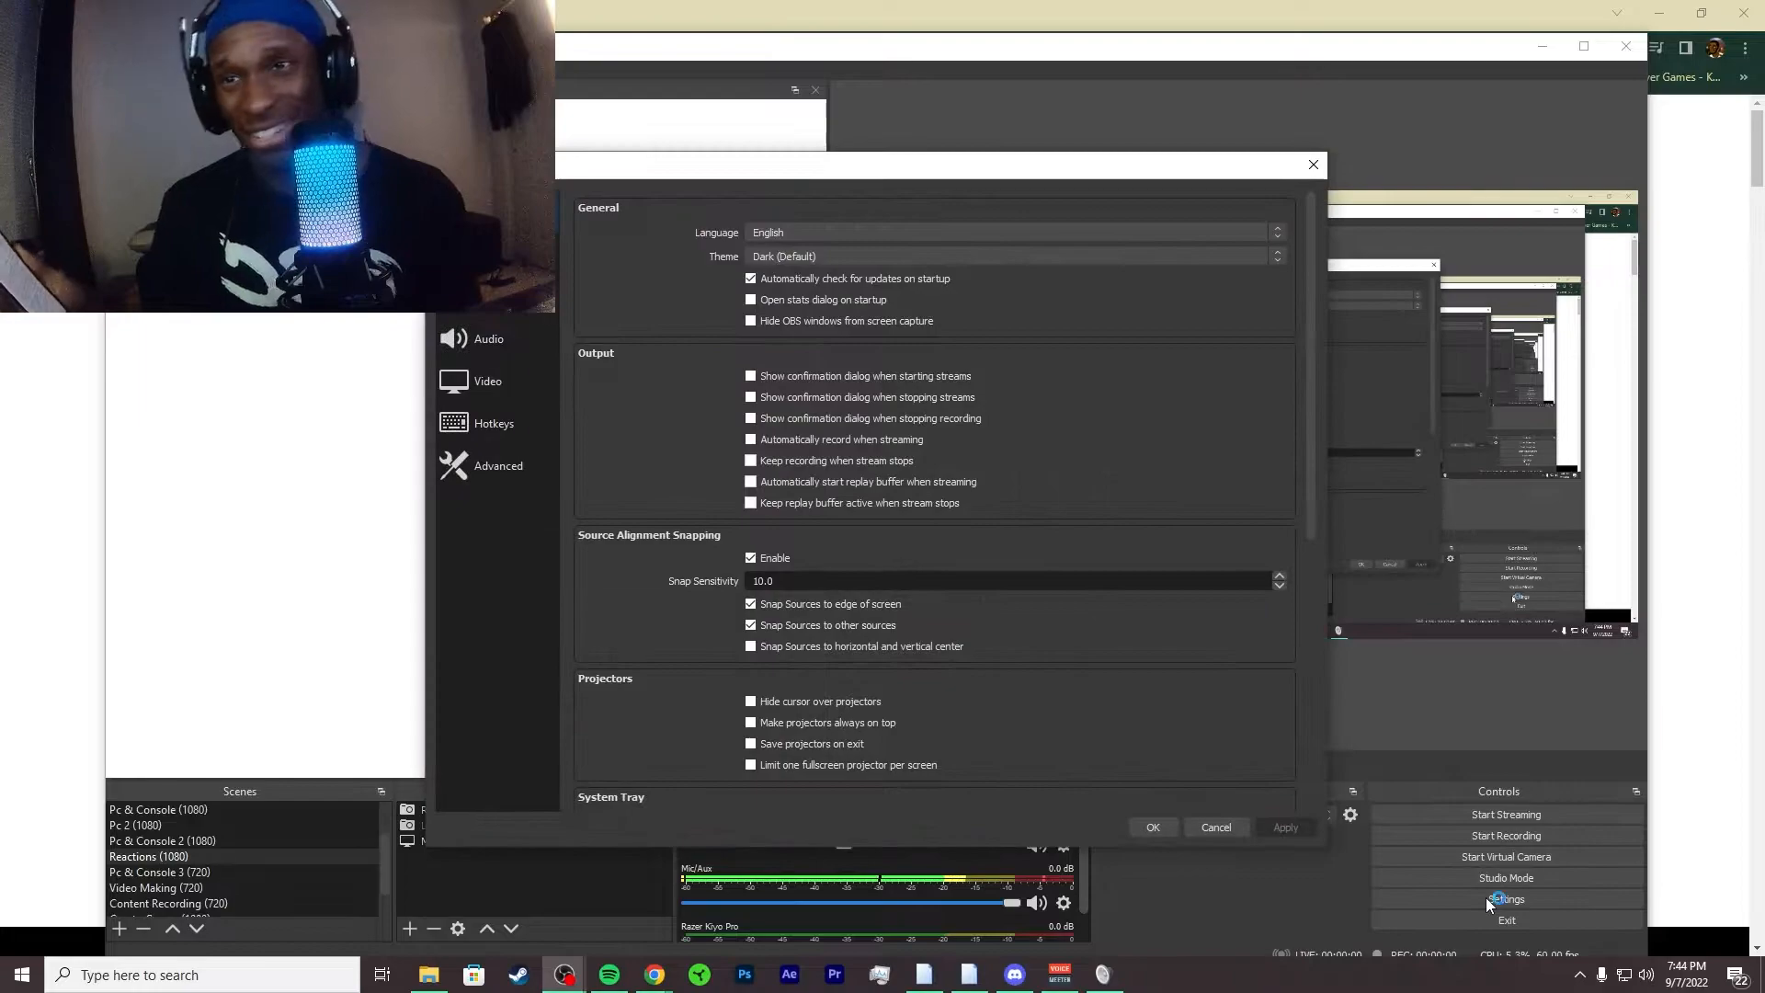
left_click(488, 296)
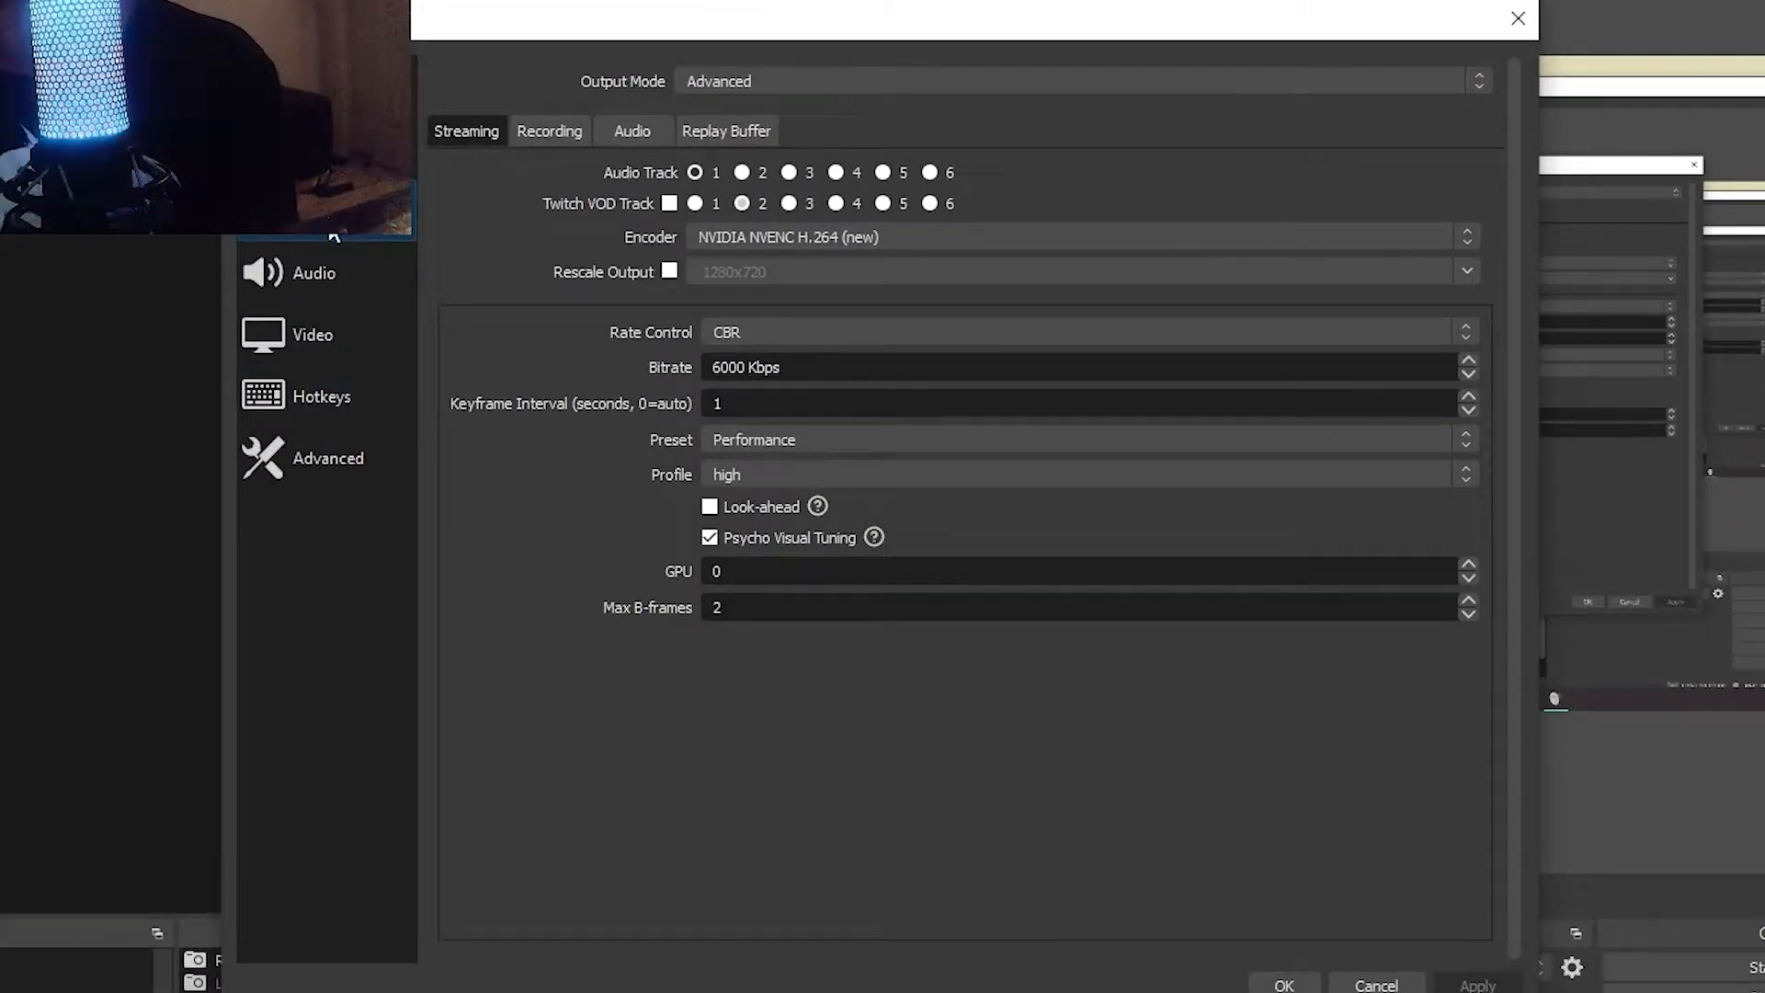
left_click(338, 278)
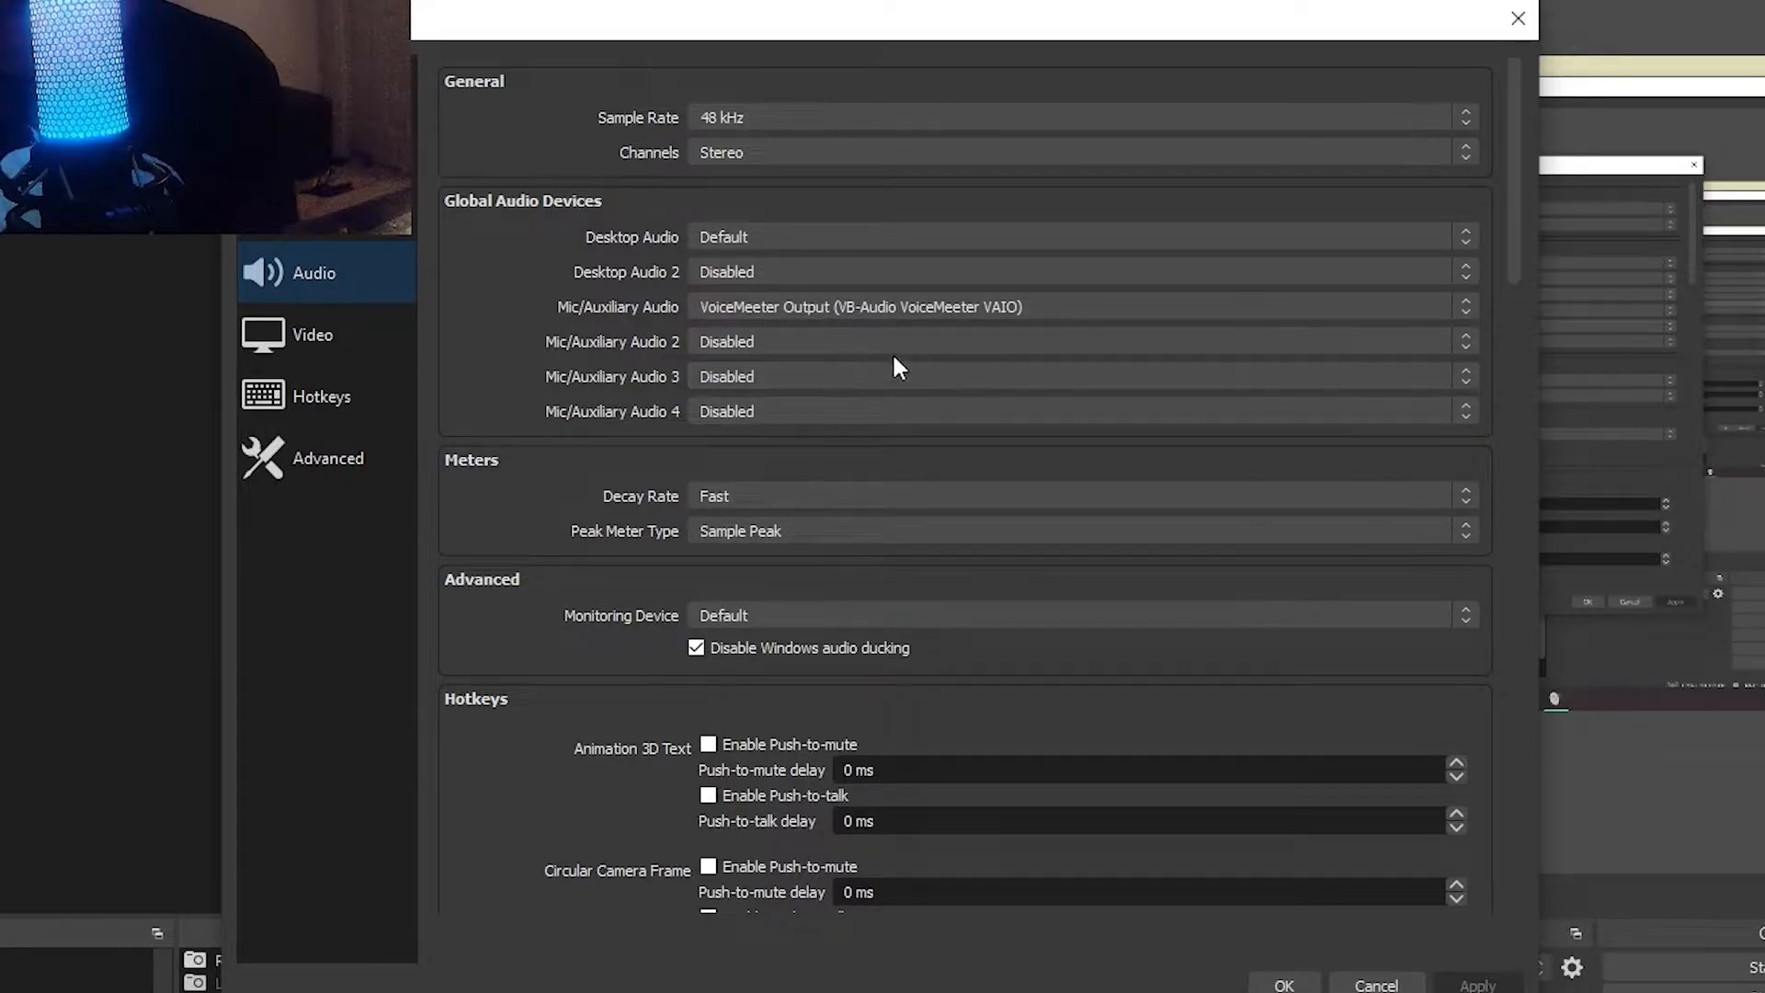
left_click(813, 306)
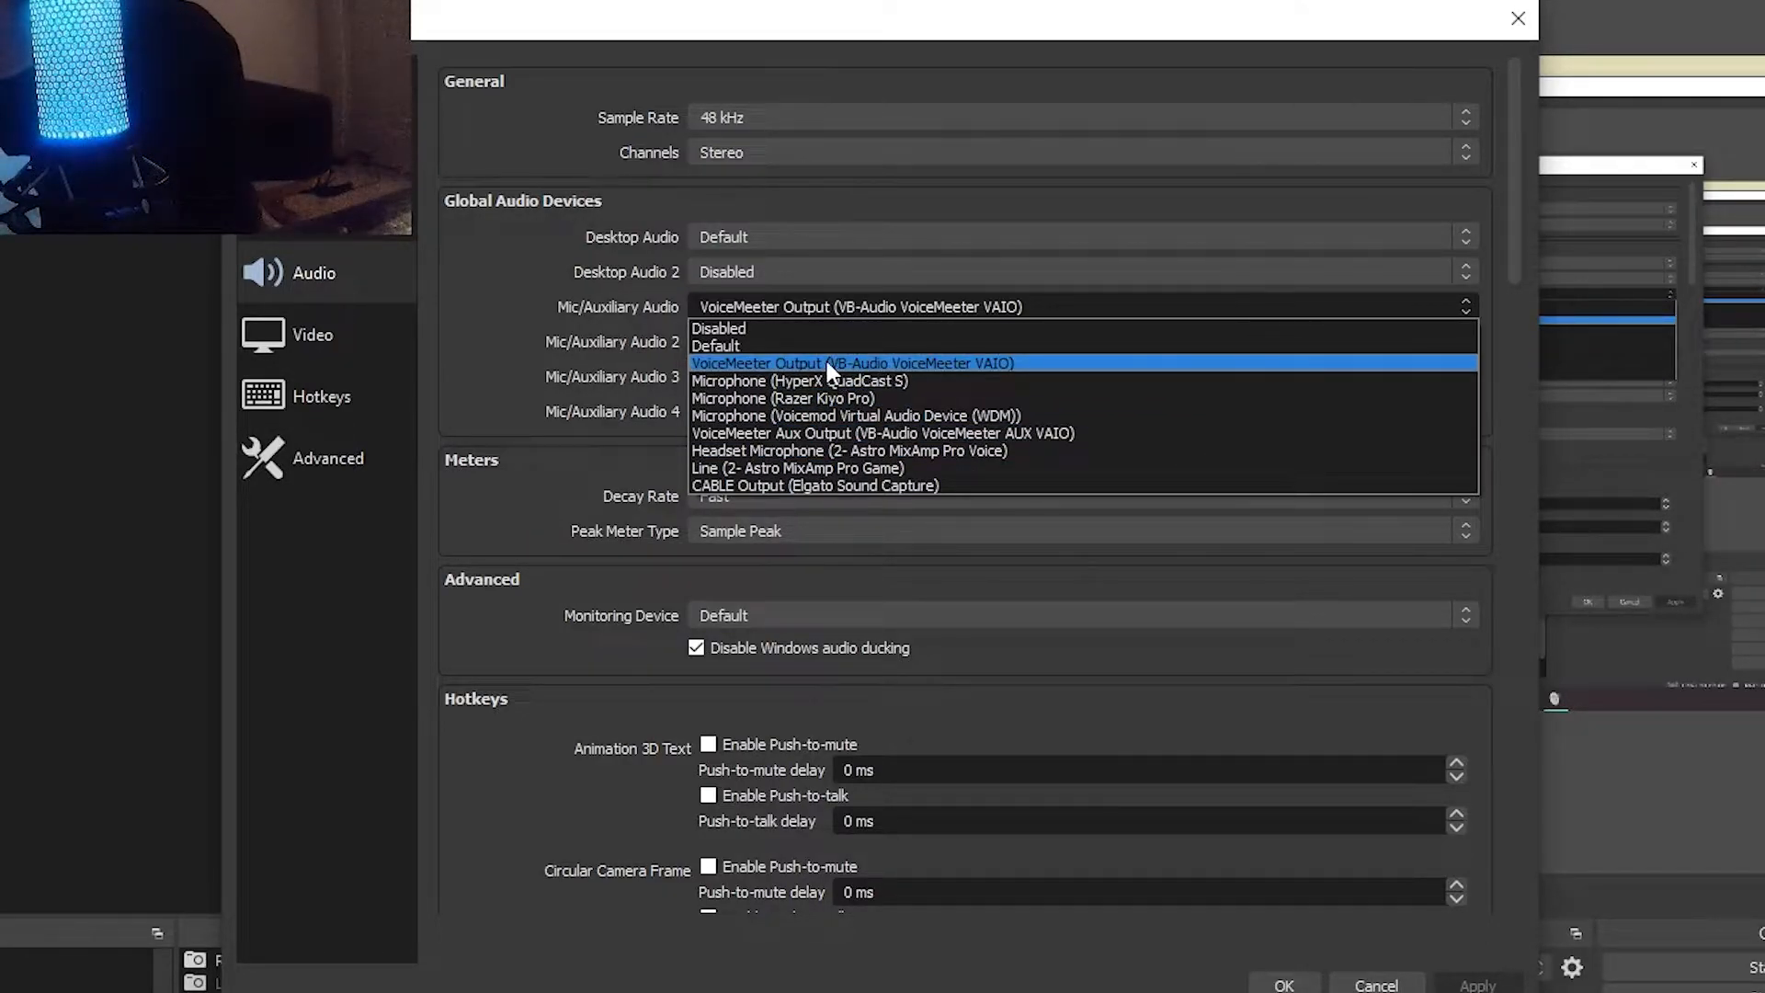
left_click(873, 362)
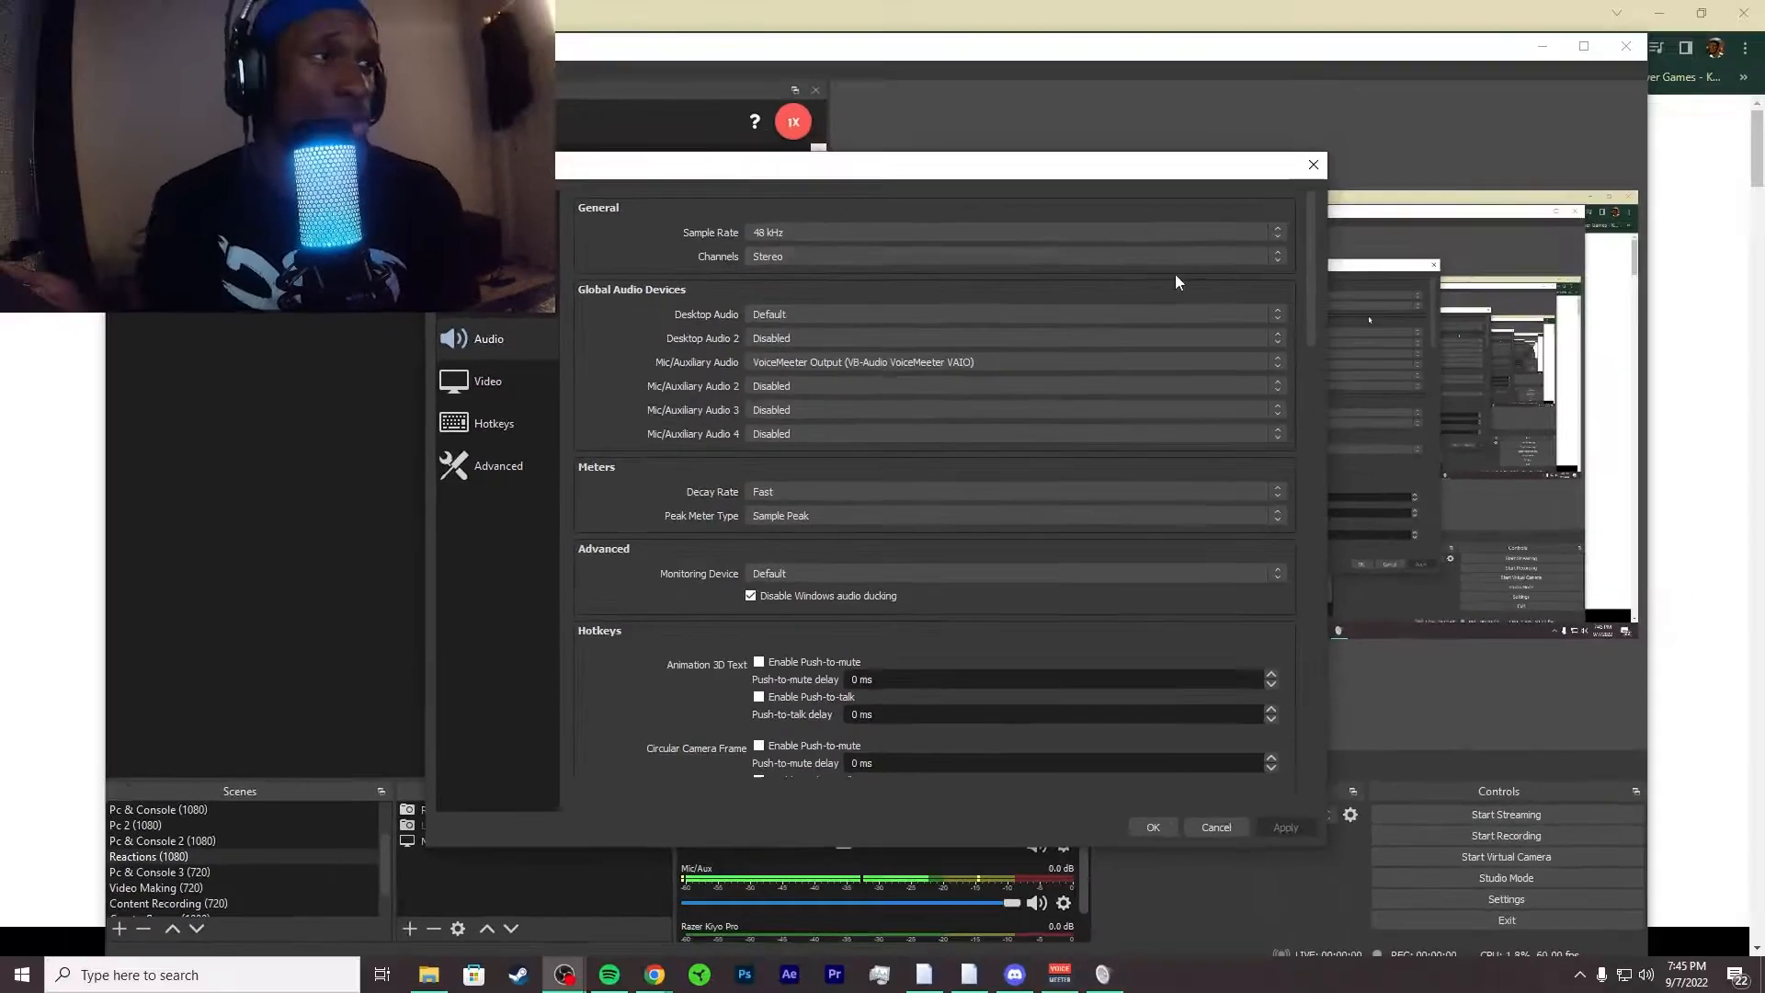
left_click(1312, 165)
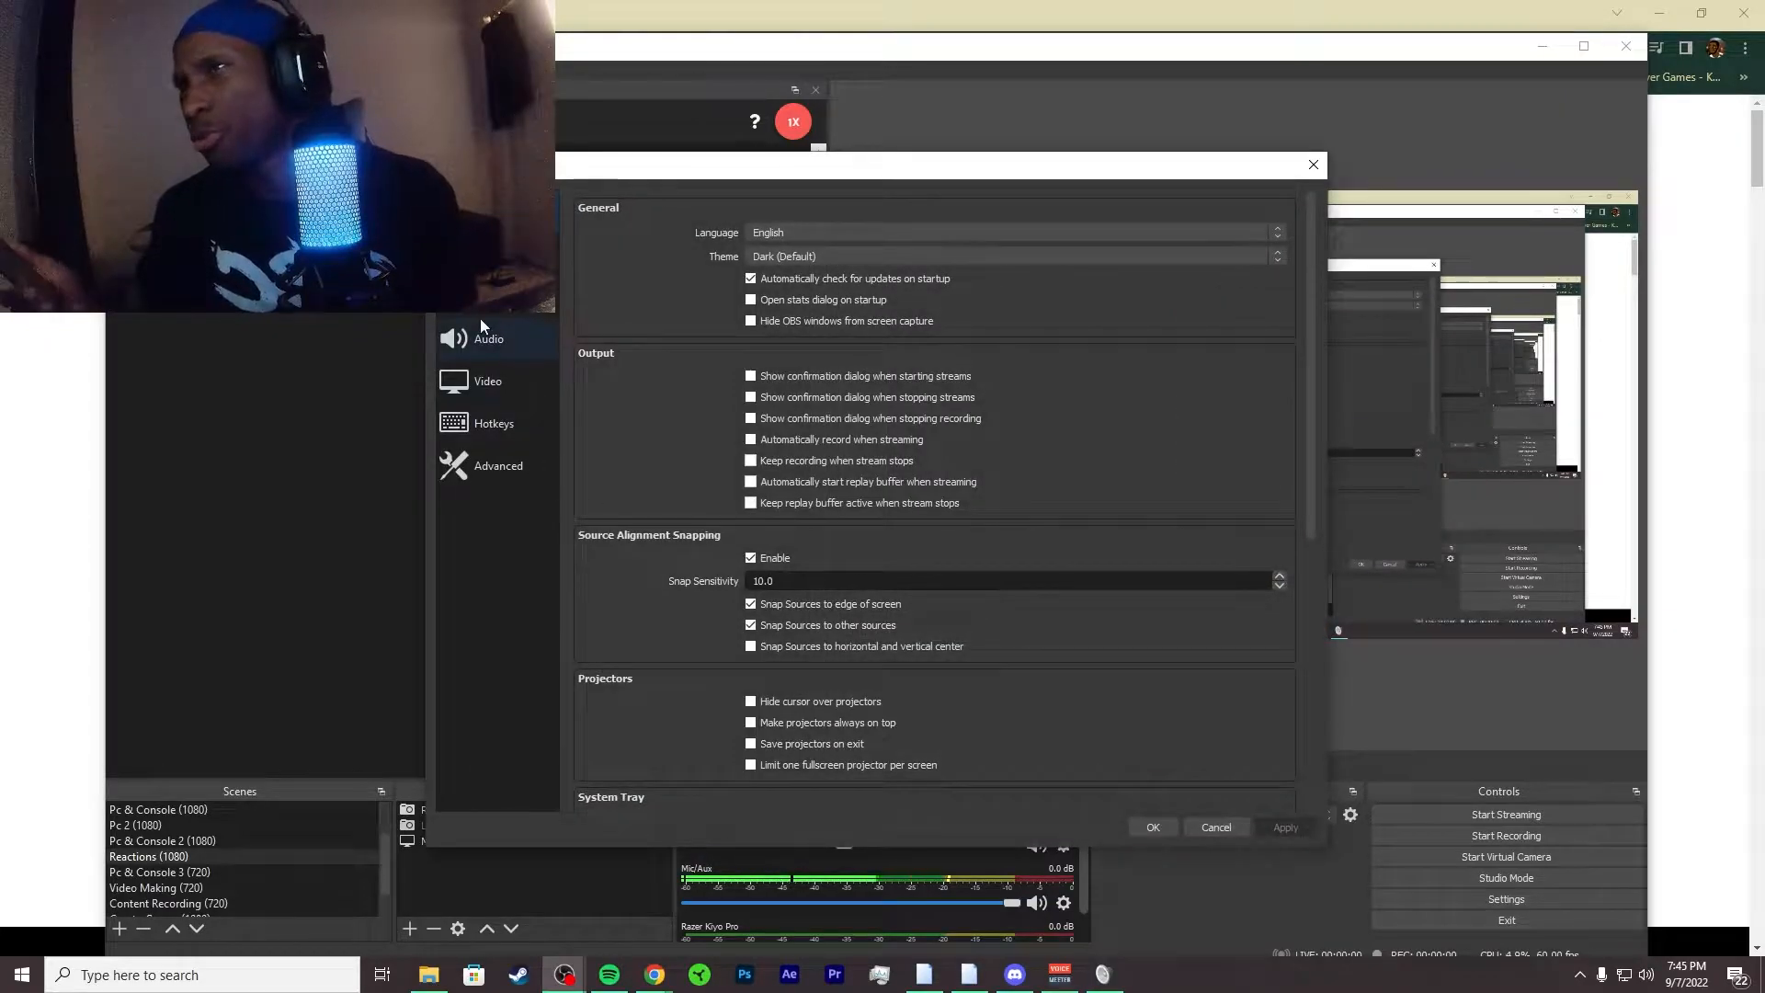
Step: Look through the OBS audio settings again down to the push-to-talk options, and close the settings and OBS
left_click(482, 333)
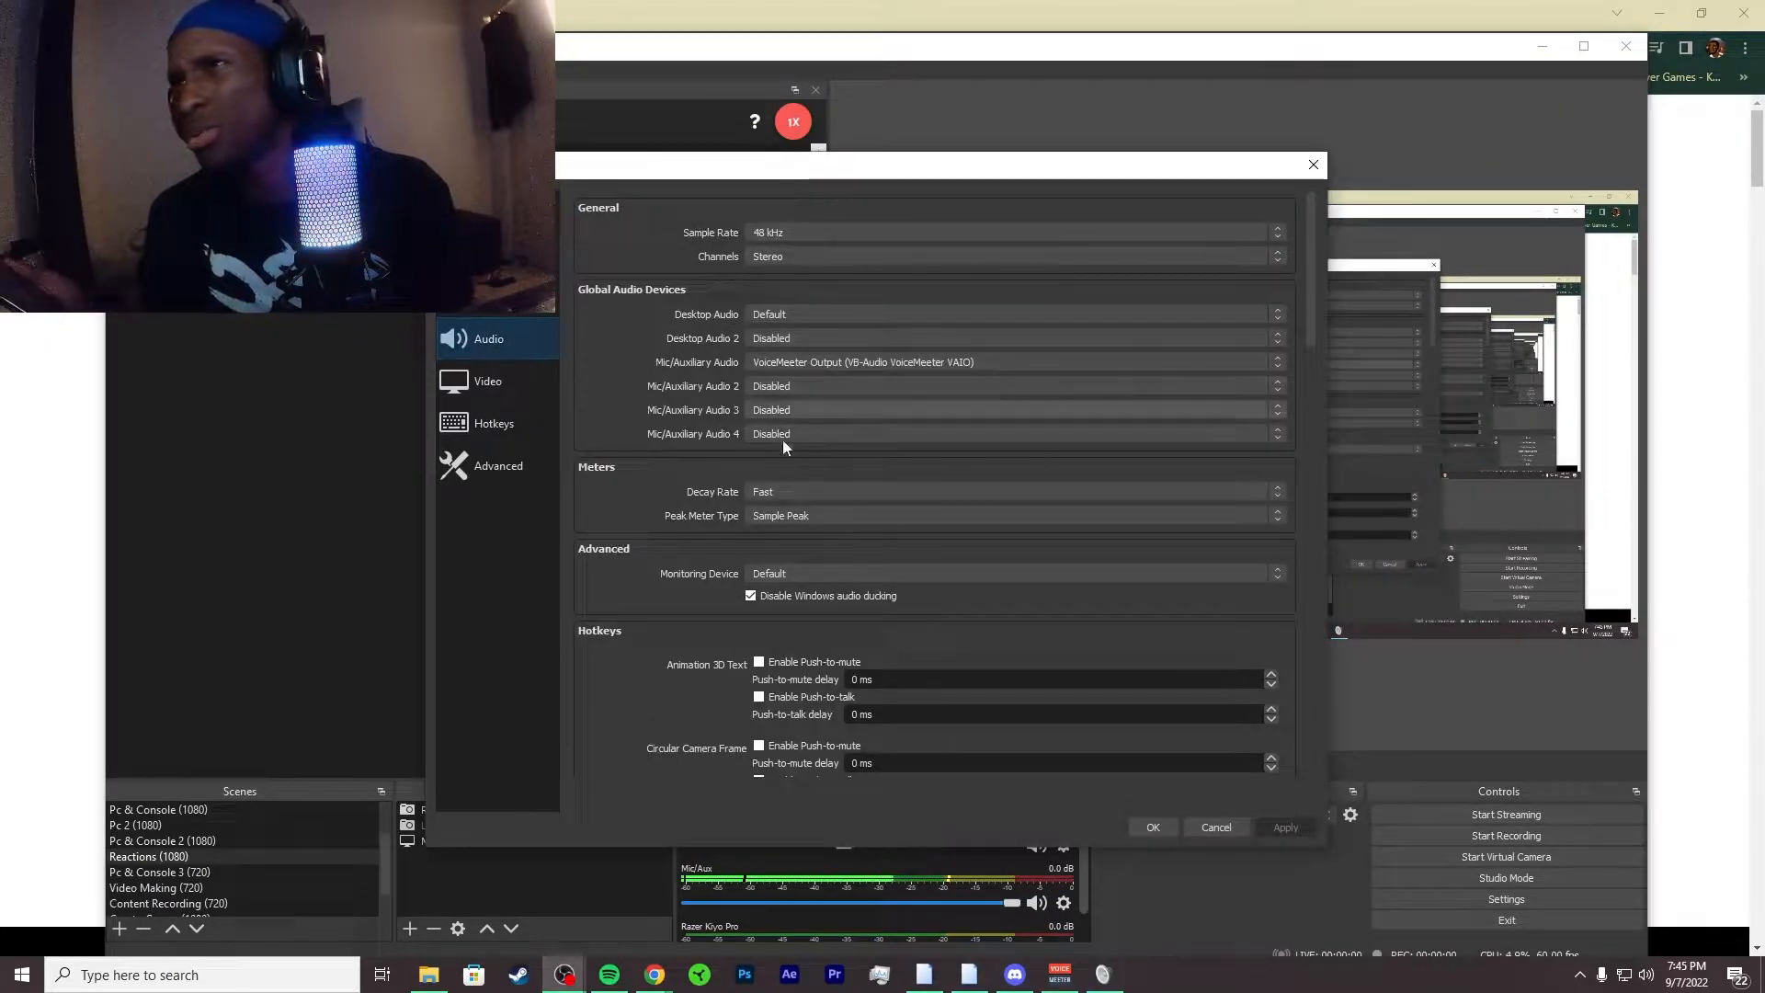
scroll(616, 377, "down", 2)
scroll(630, 409, "down", 15)
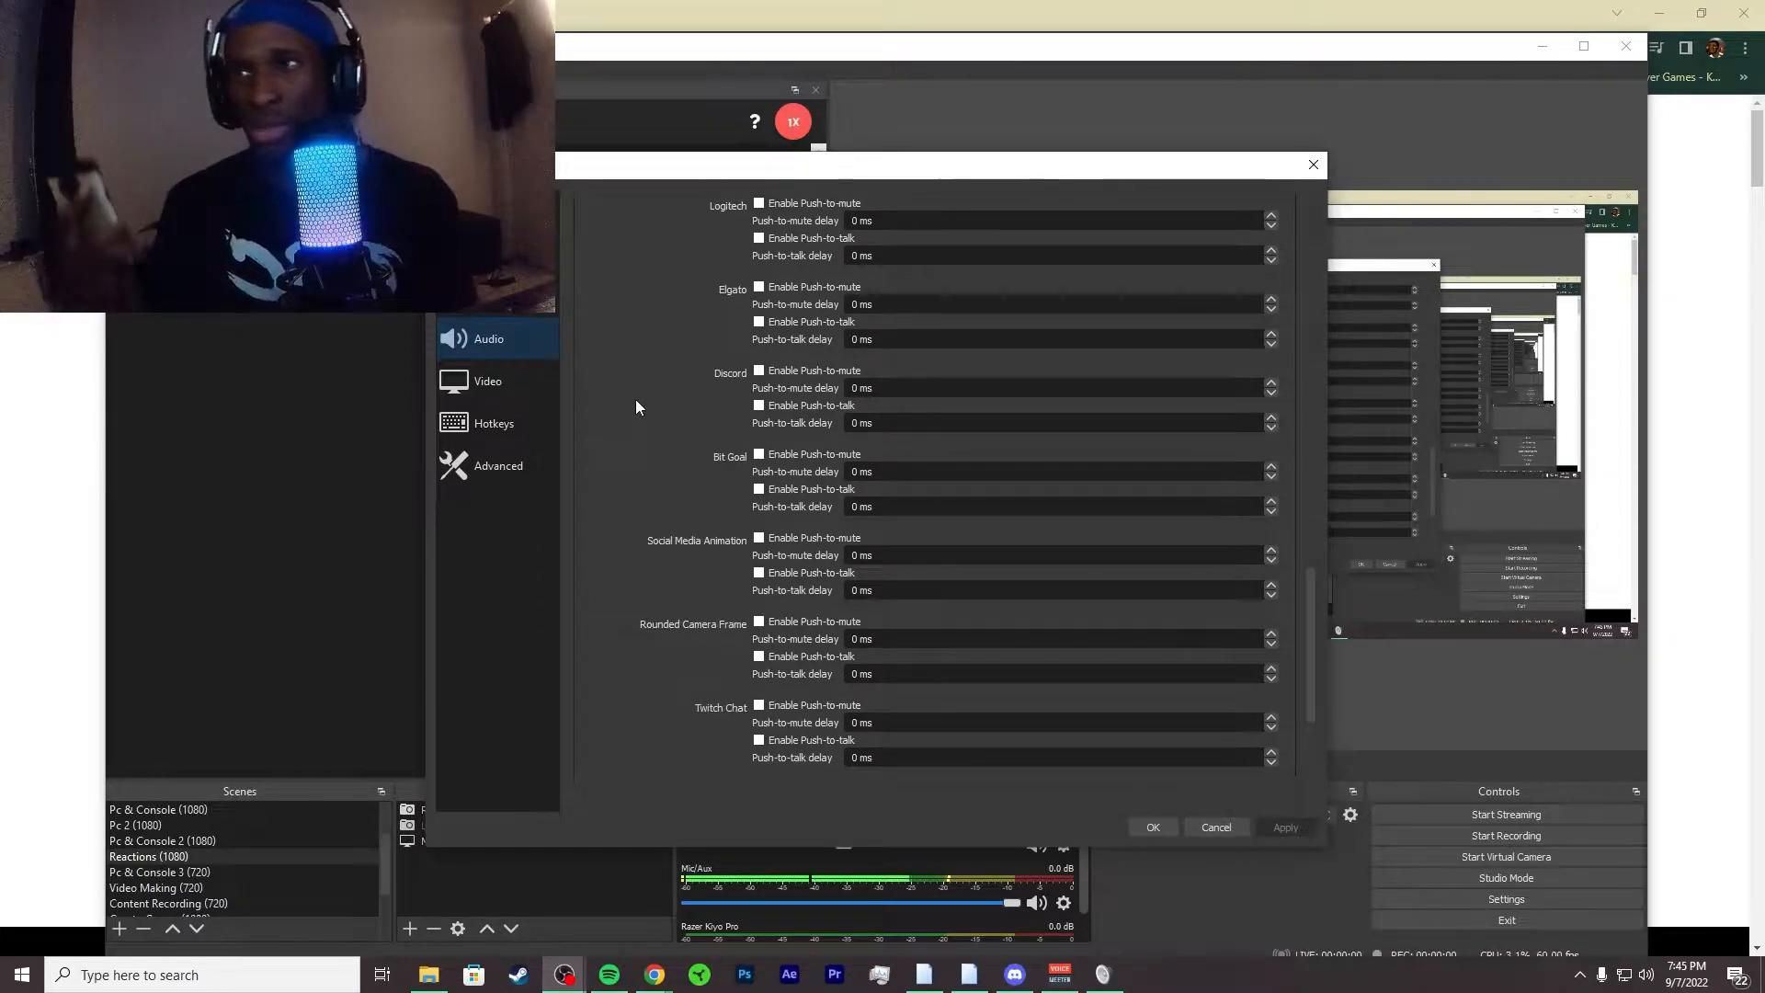
left_click(1313, 166)
left_click(1637, 51)
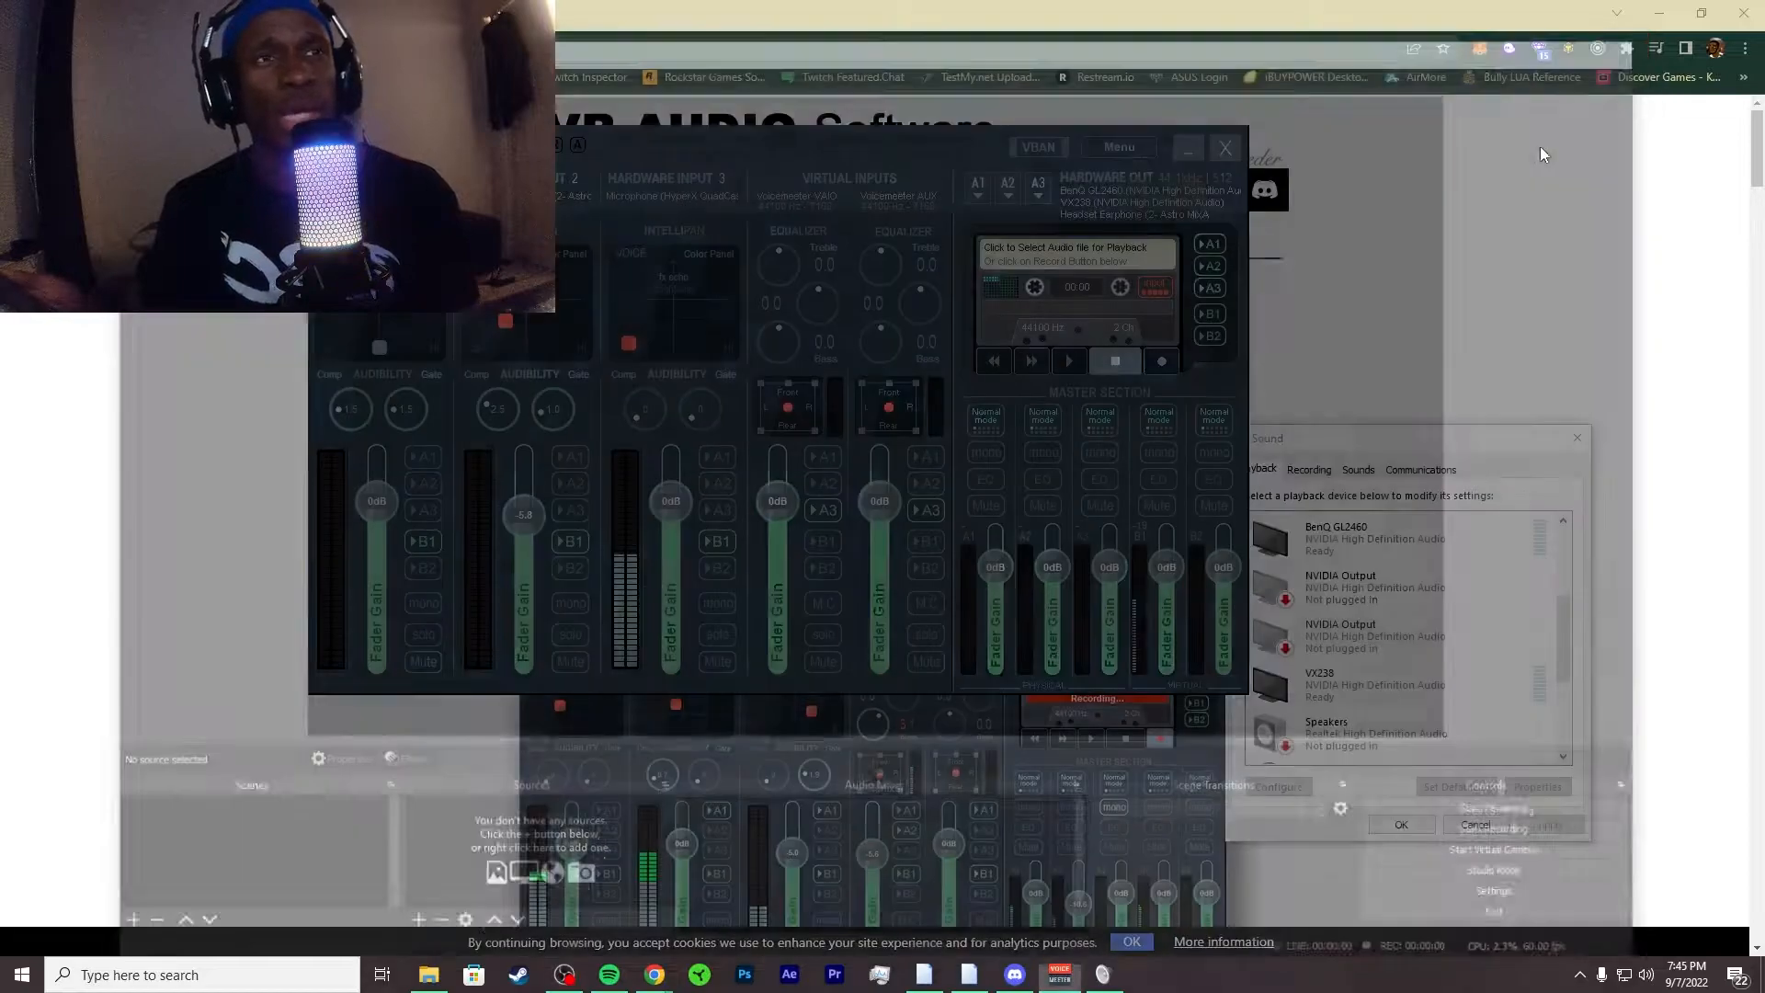
Step: Switch to Discord and open the Voice & Video section of its user settings
left_click(1022, 978)
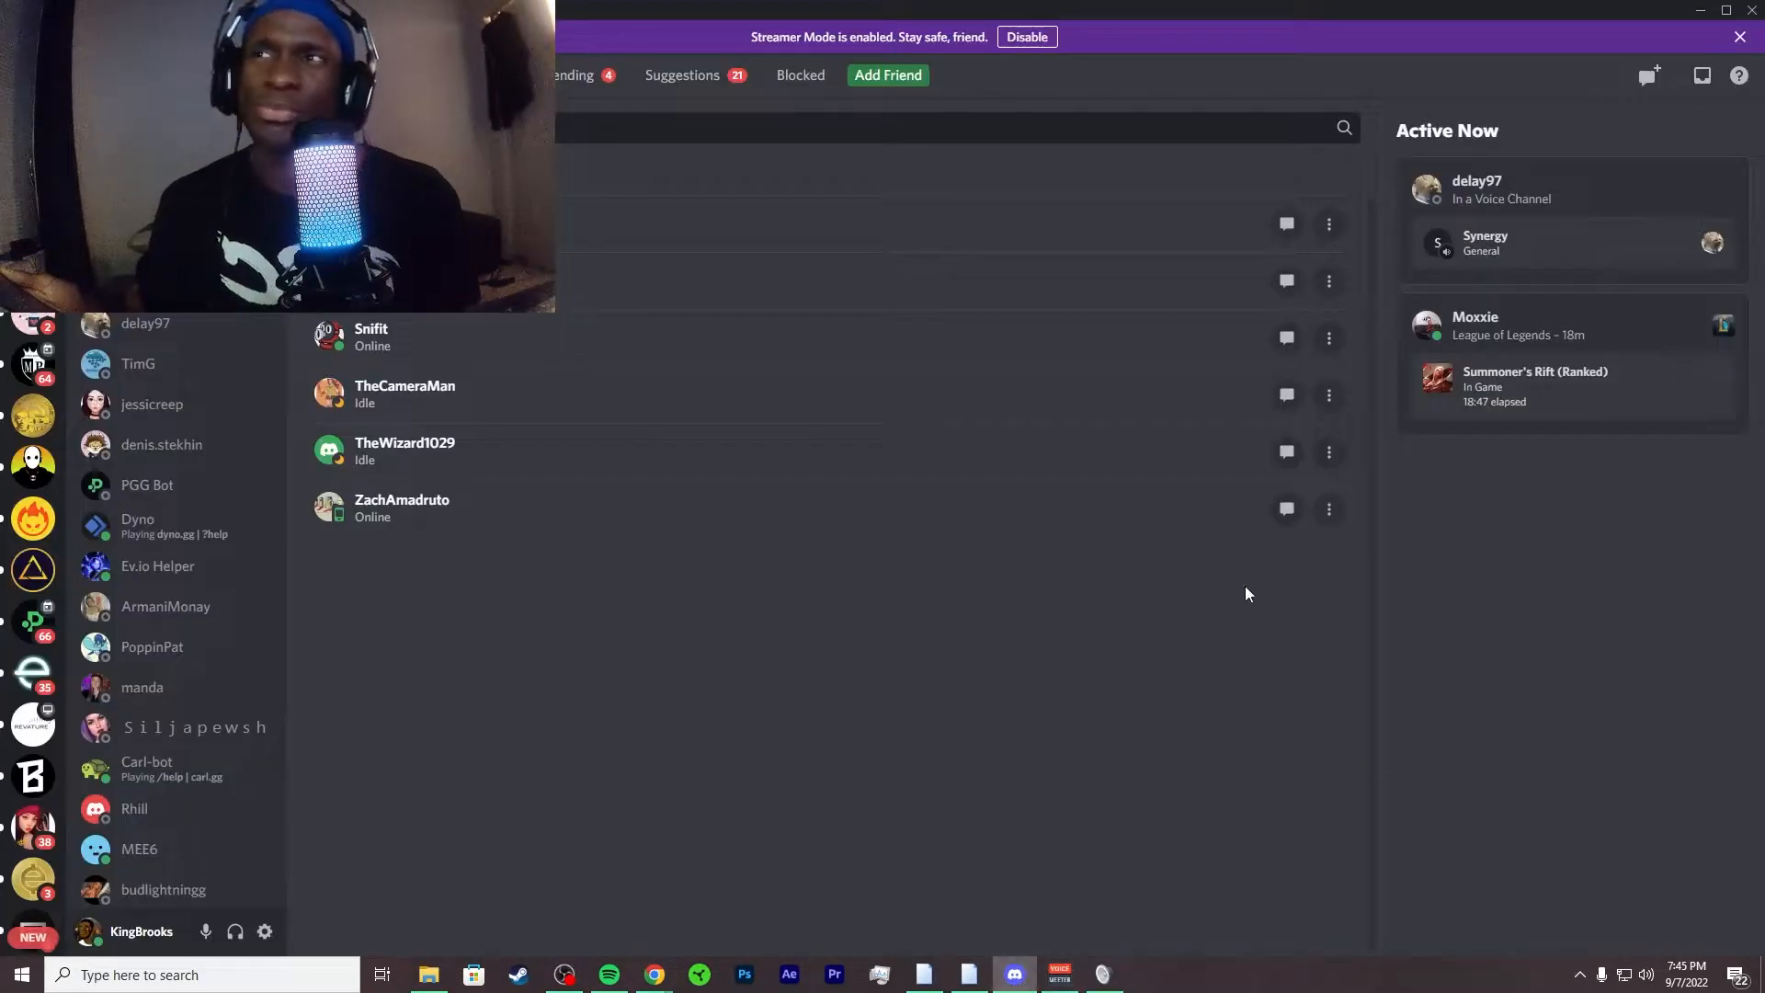
left_click(264, 933)
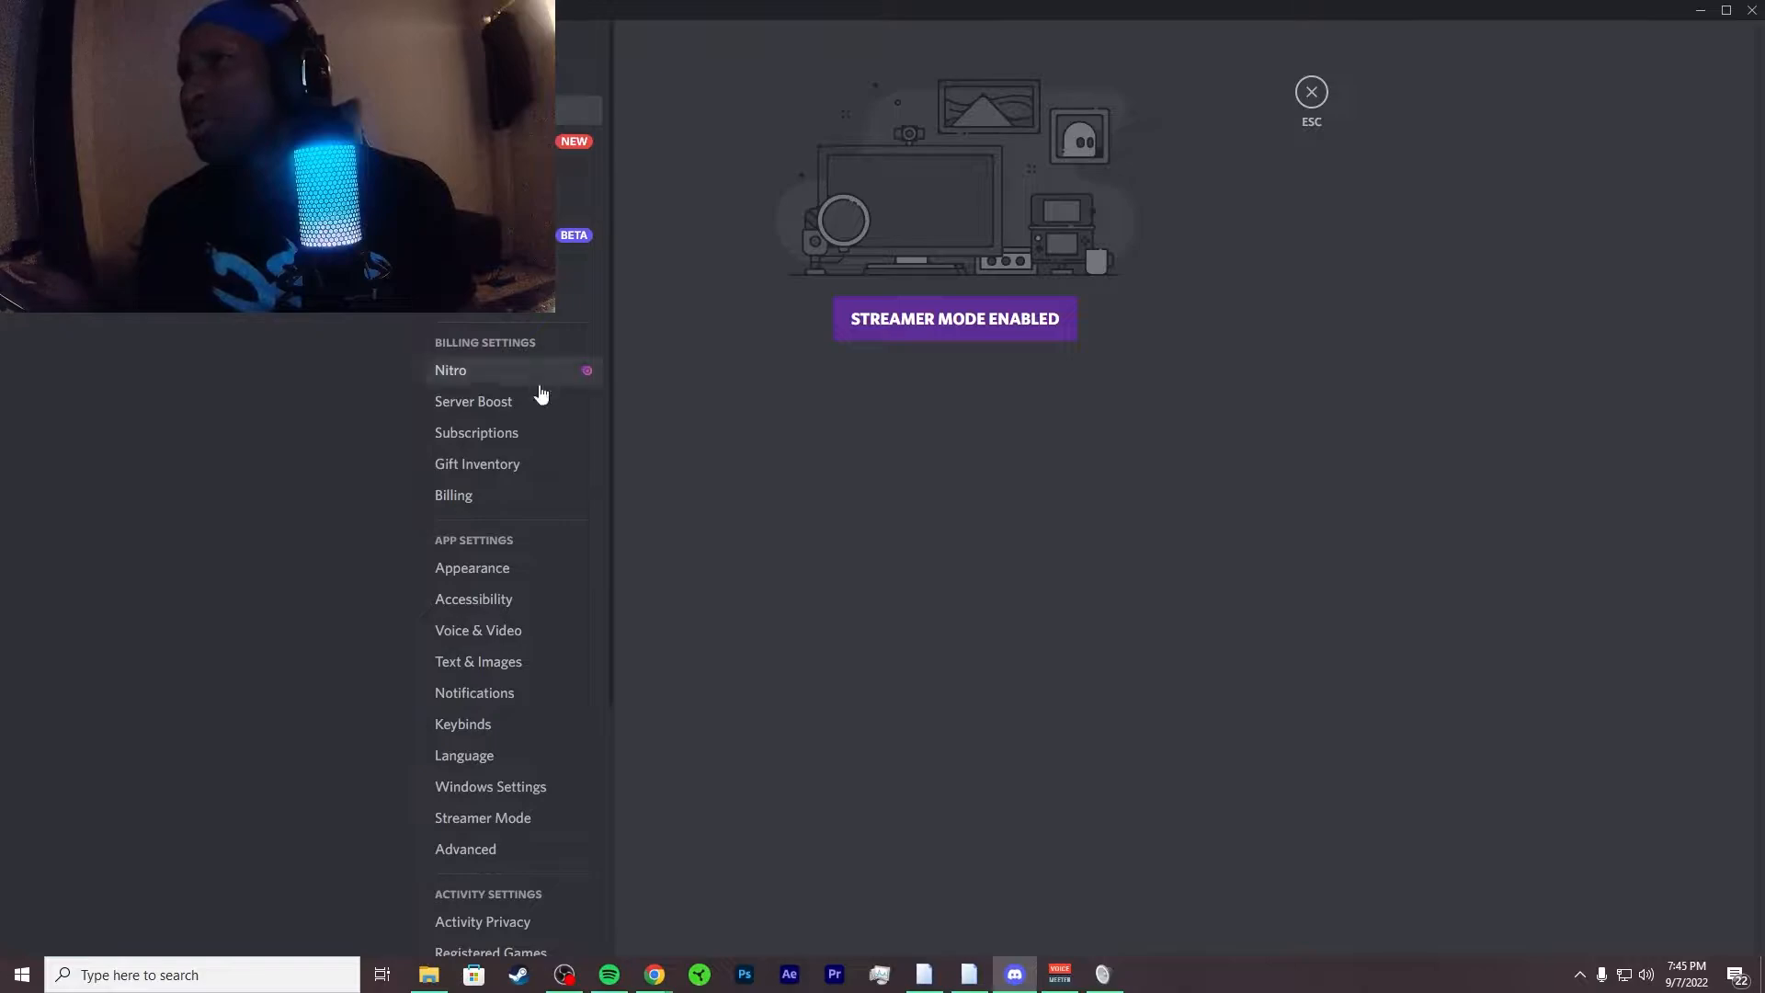
scroll(524, 528, "down", 2)
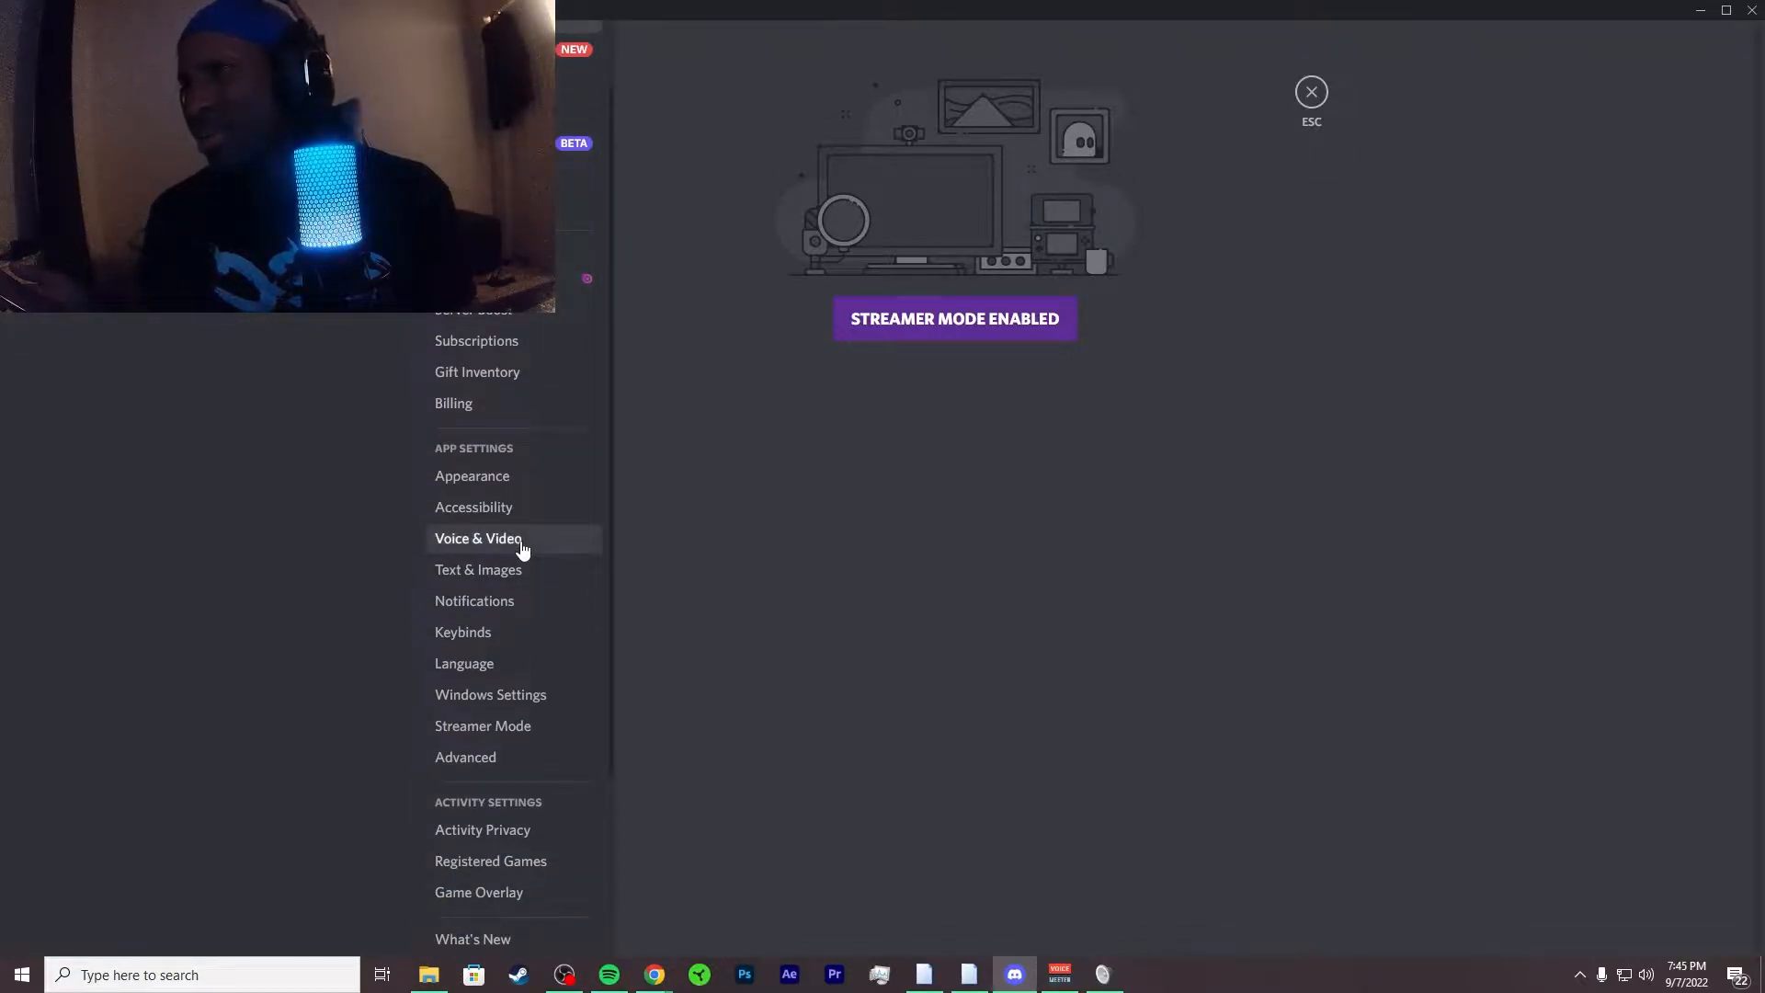
left_click(522, 547)
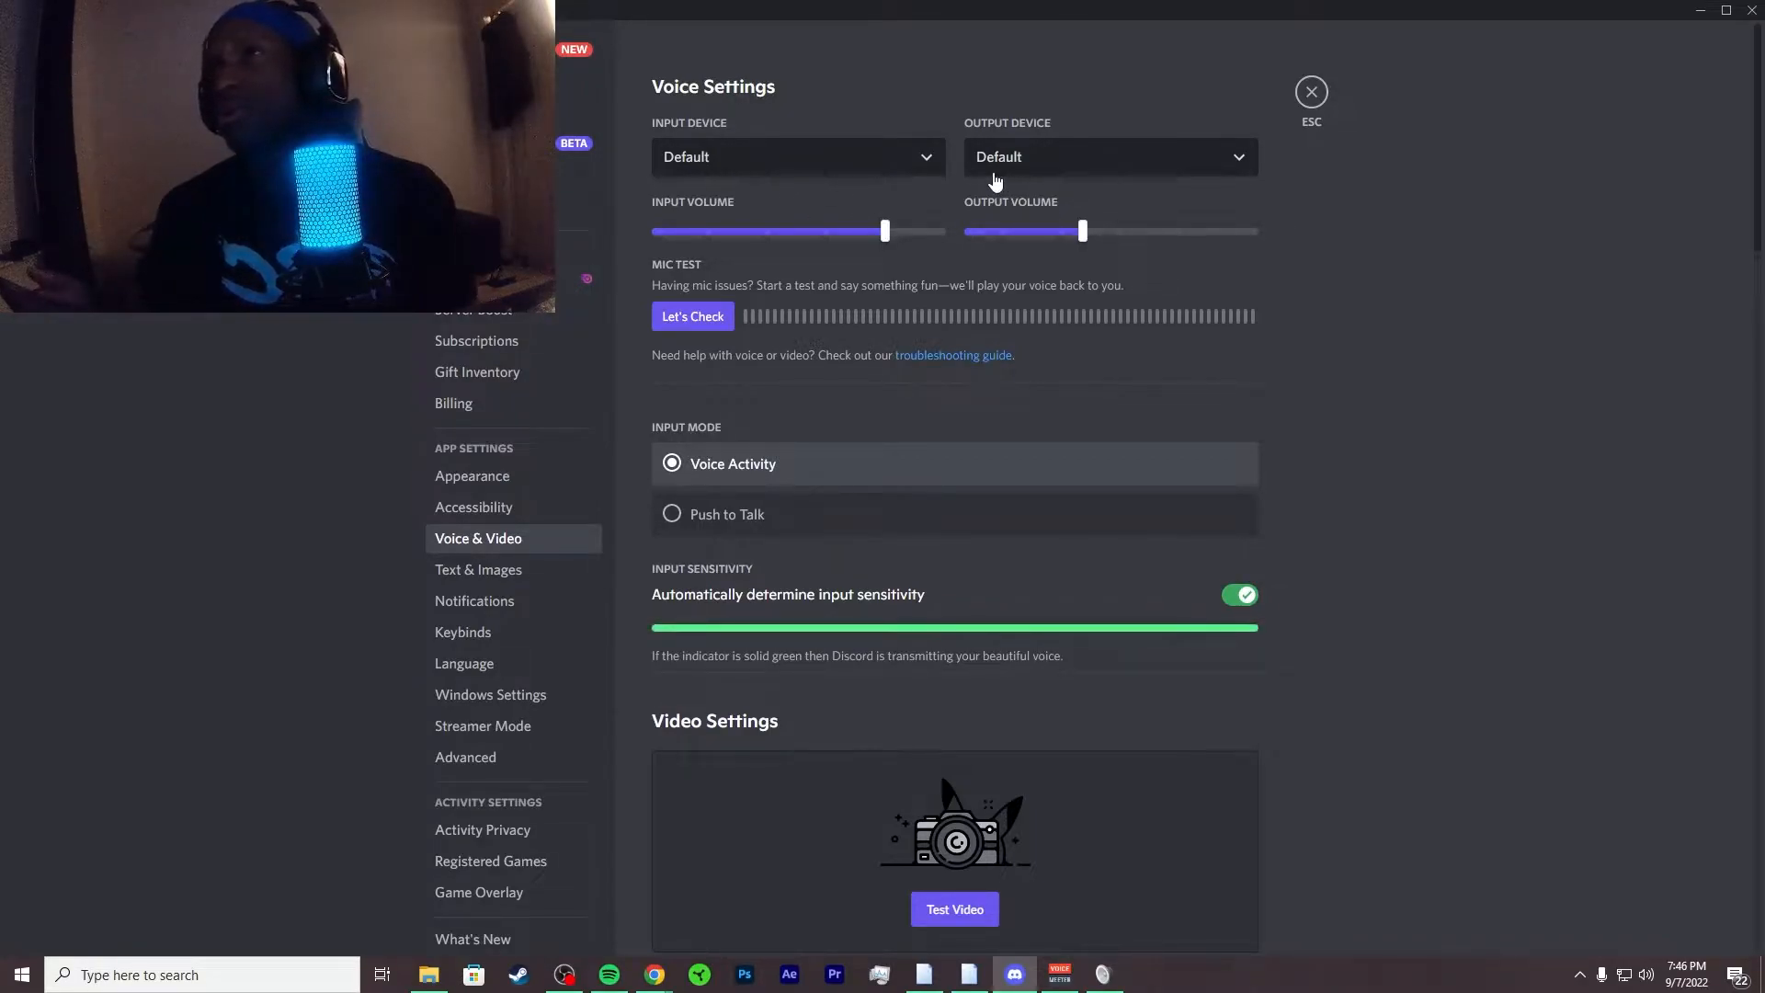
Step: Set Discord's voice input device to VoiceMeeter Output
left_click(820, 165)
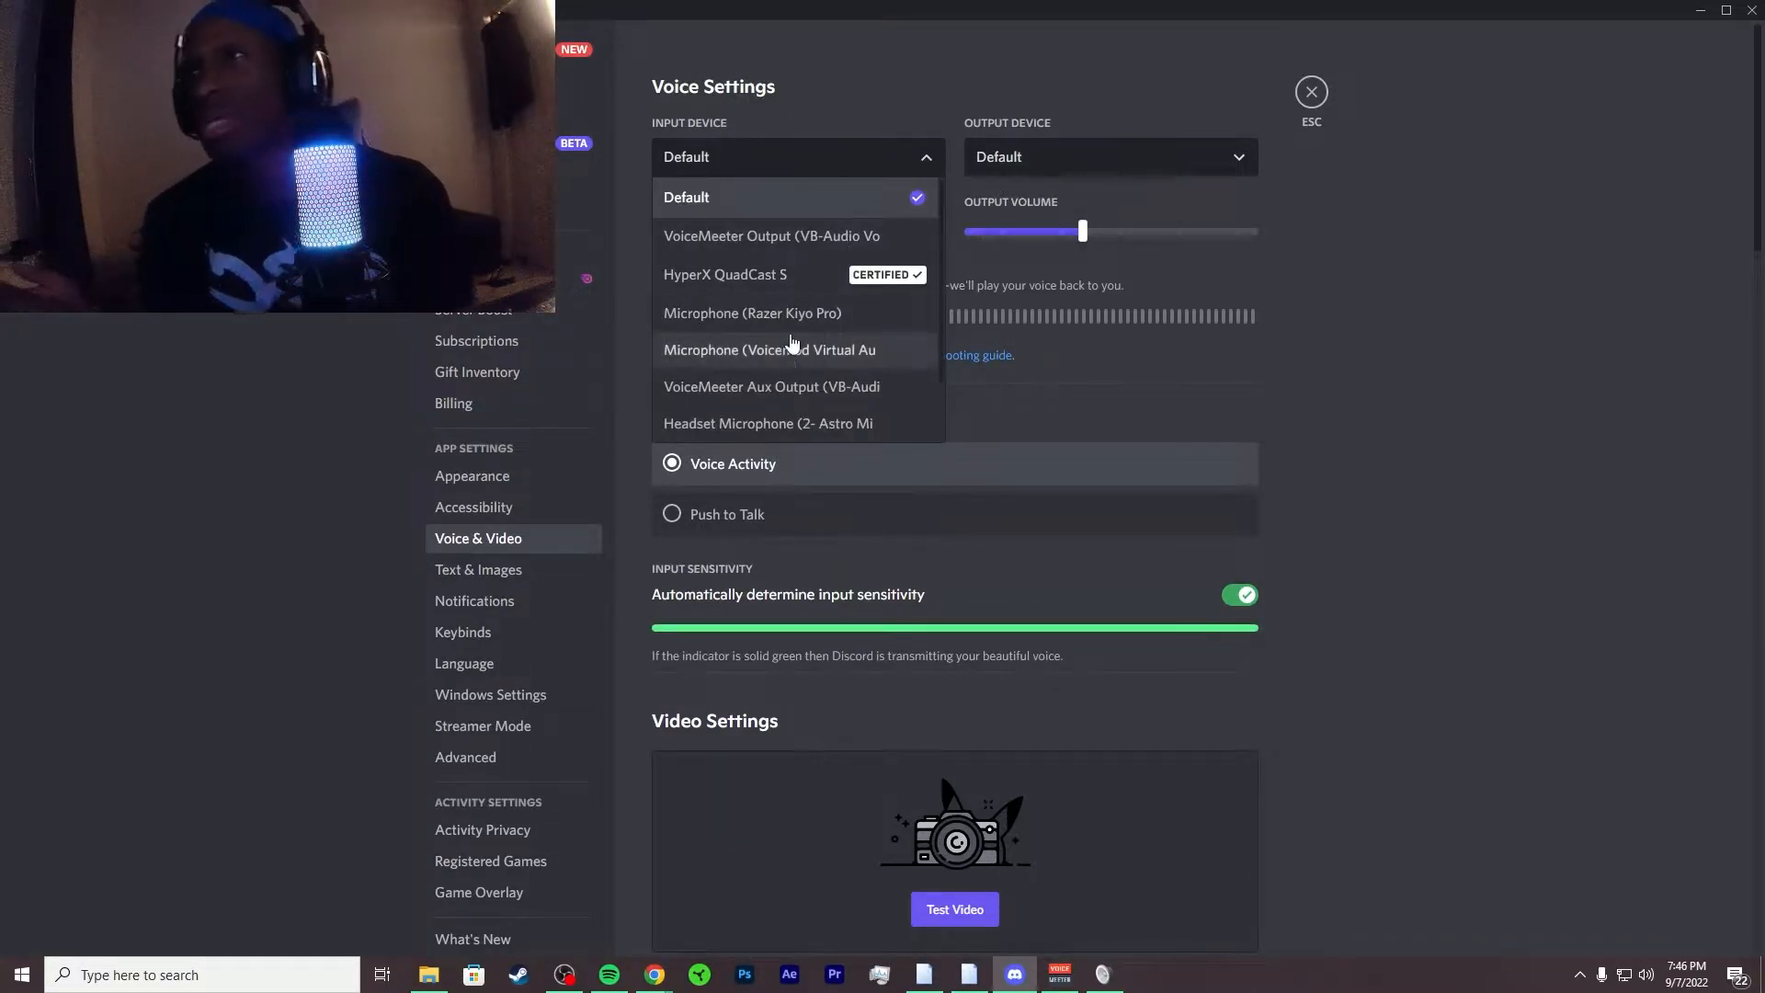
scroll(864, 230, "down", 2)
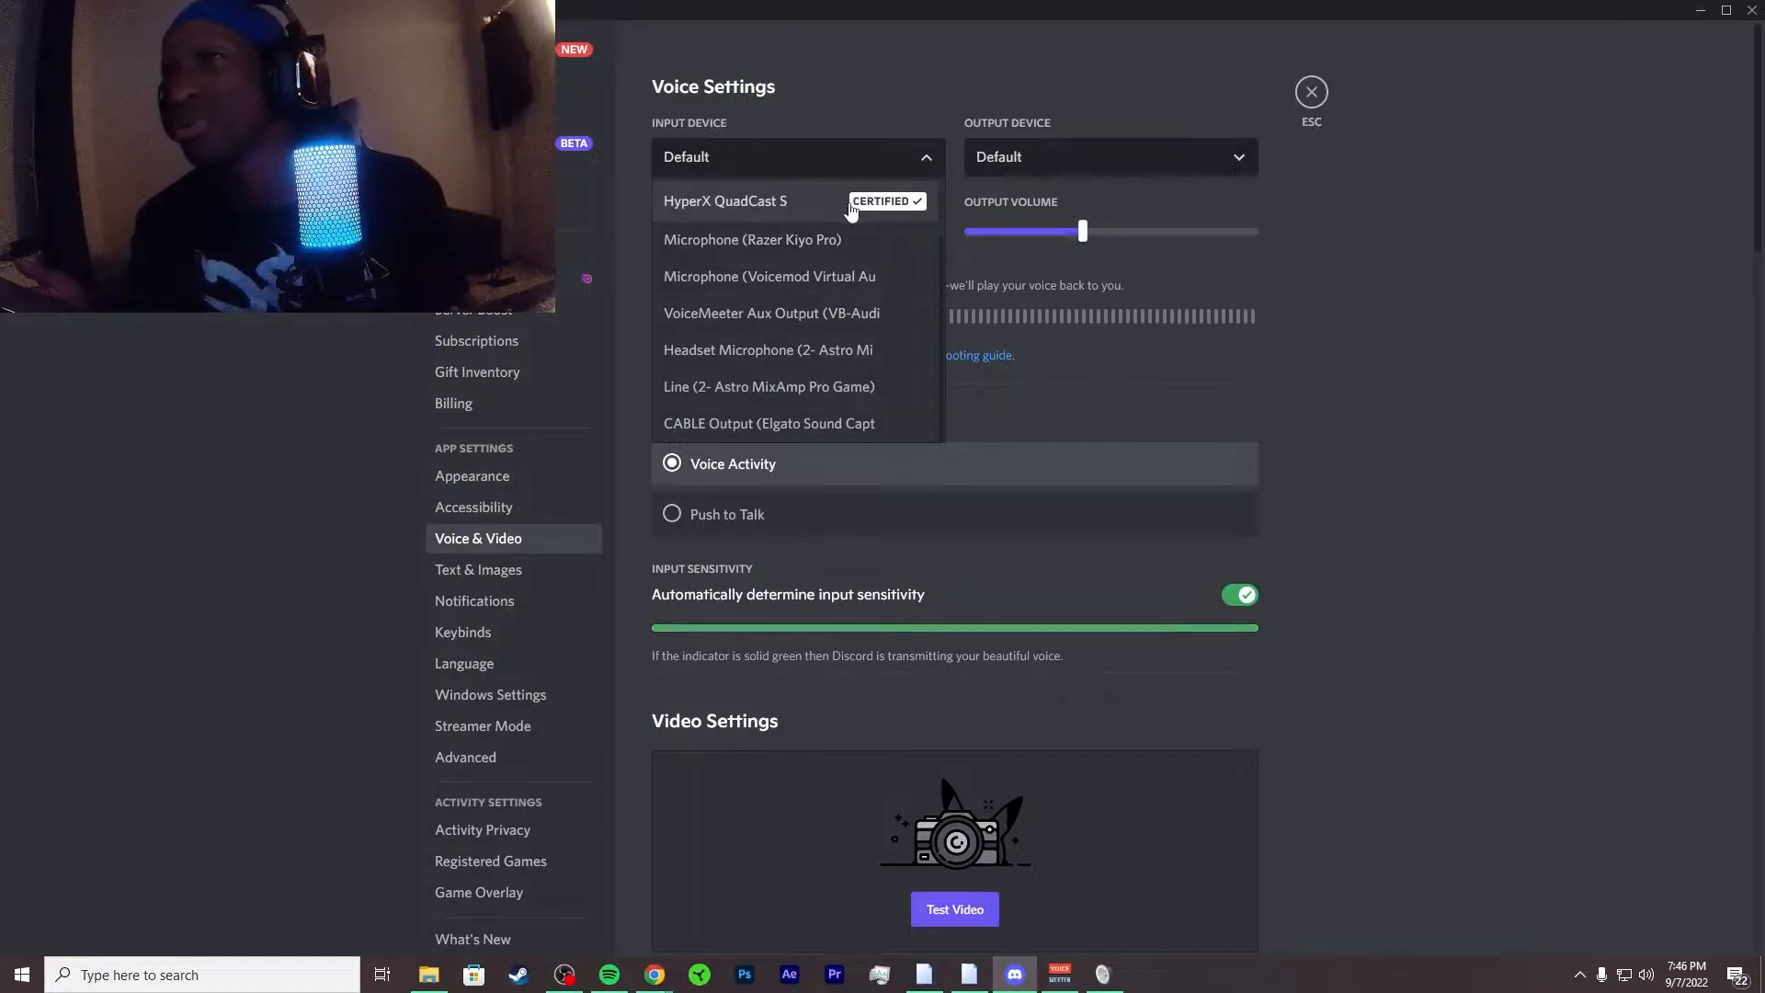
scroll(837, 368, "up", 2)
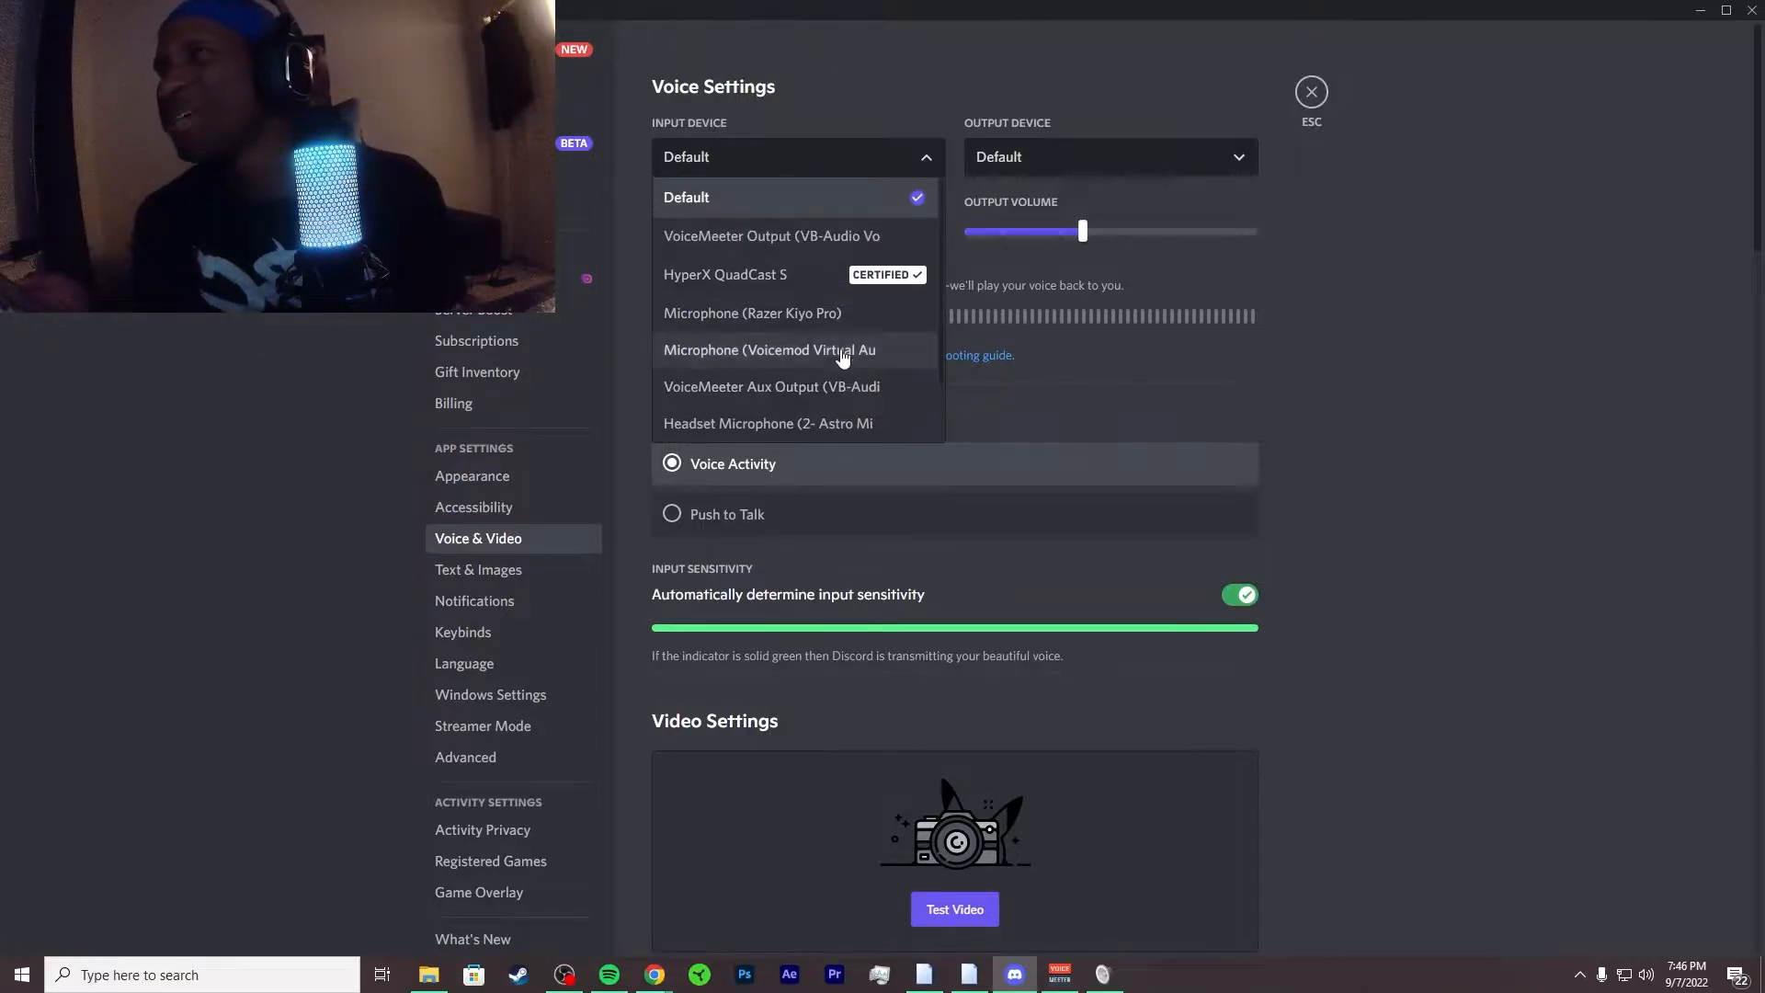
left_click(810, 241)
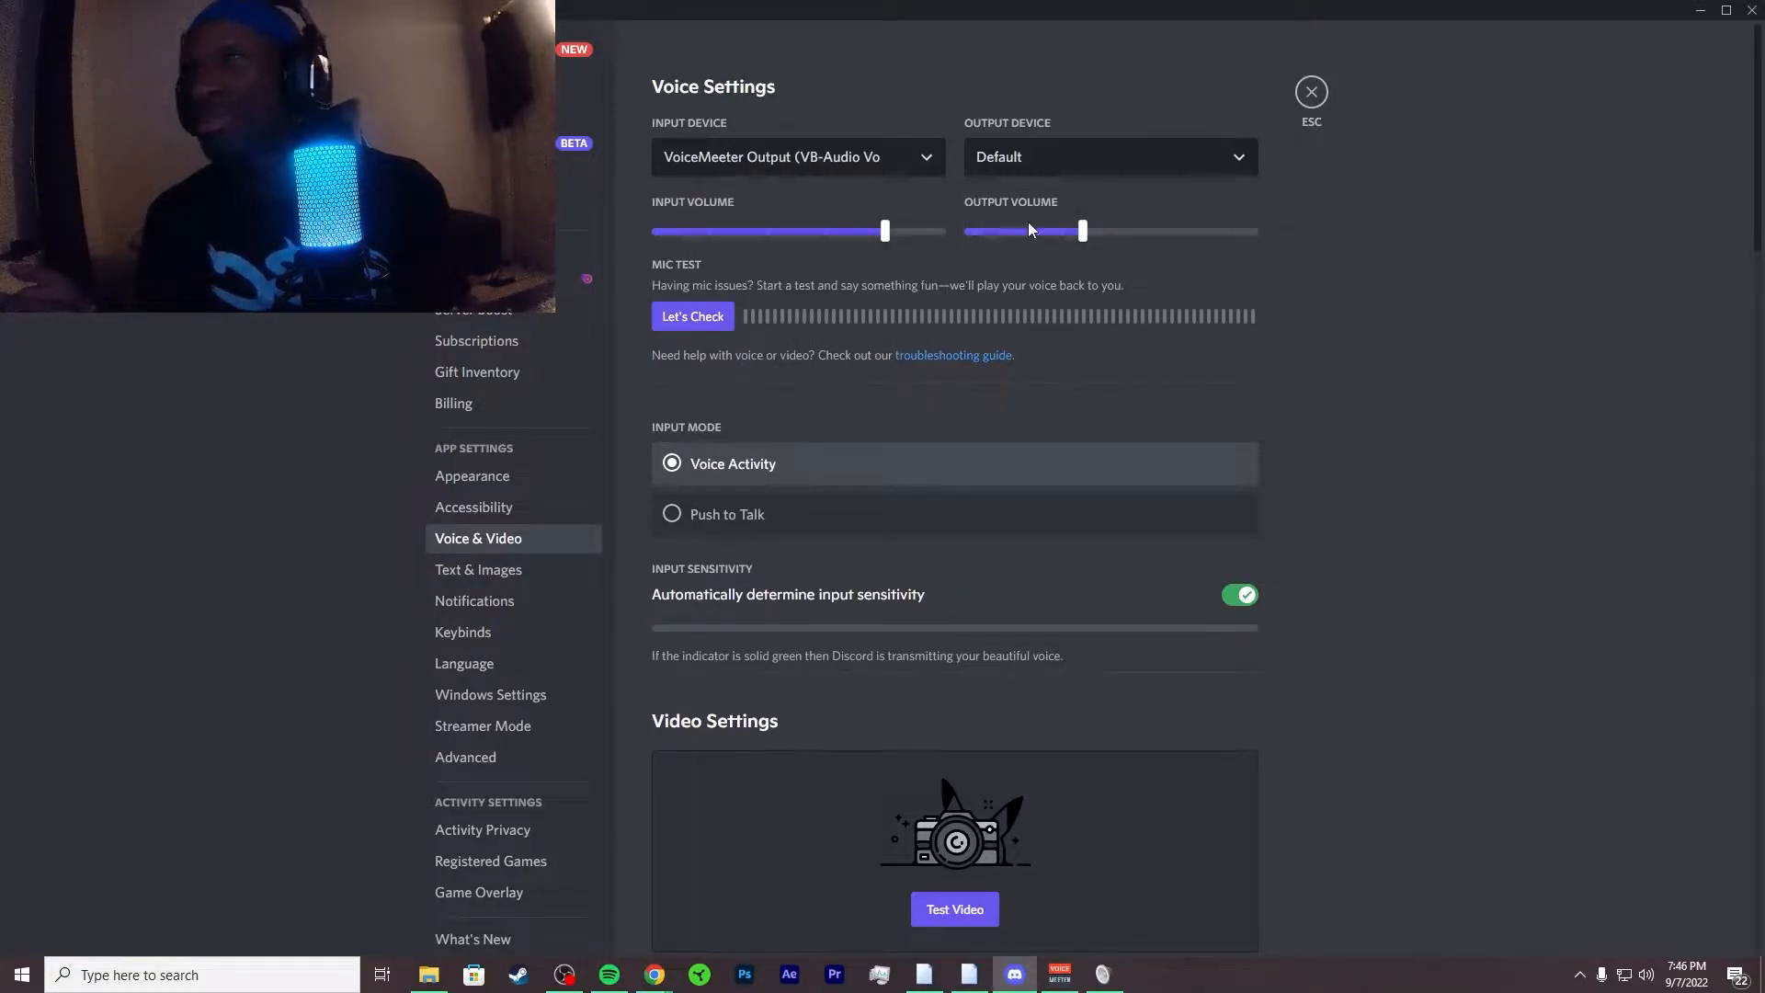
Step: Look through the available output and input devices in Discord's voice settings without changing them
left_click(1104, 157)
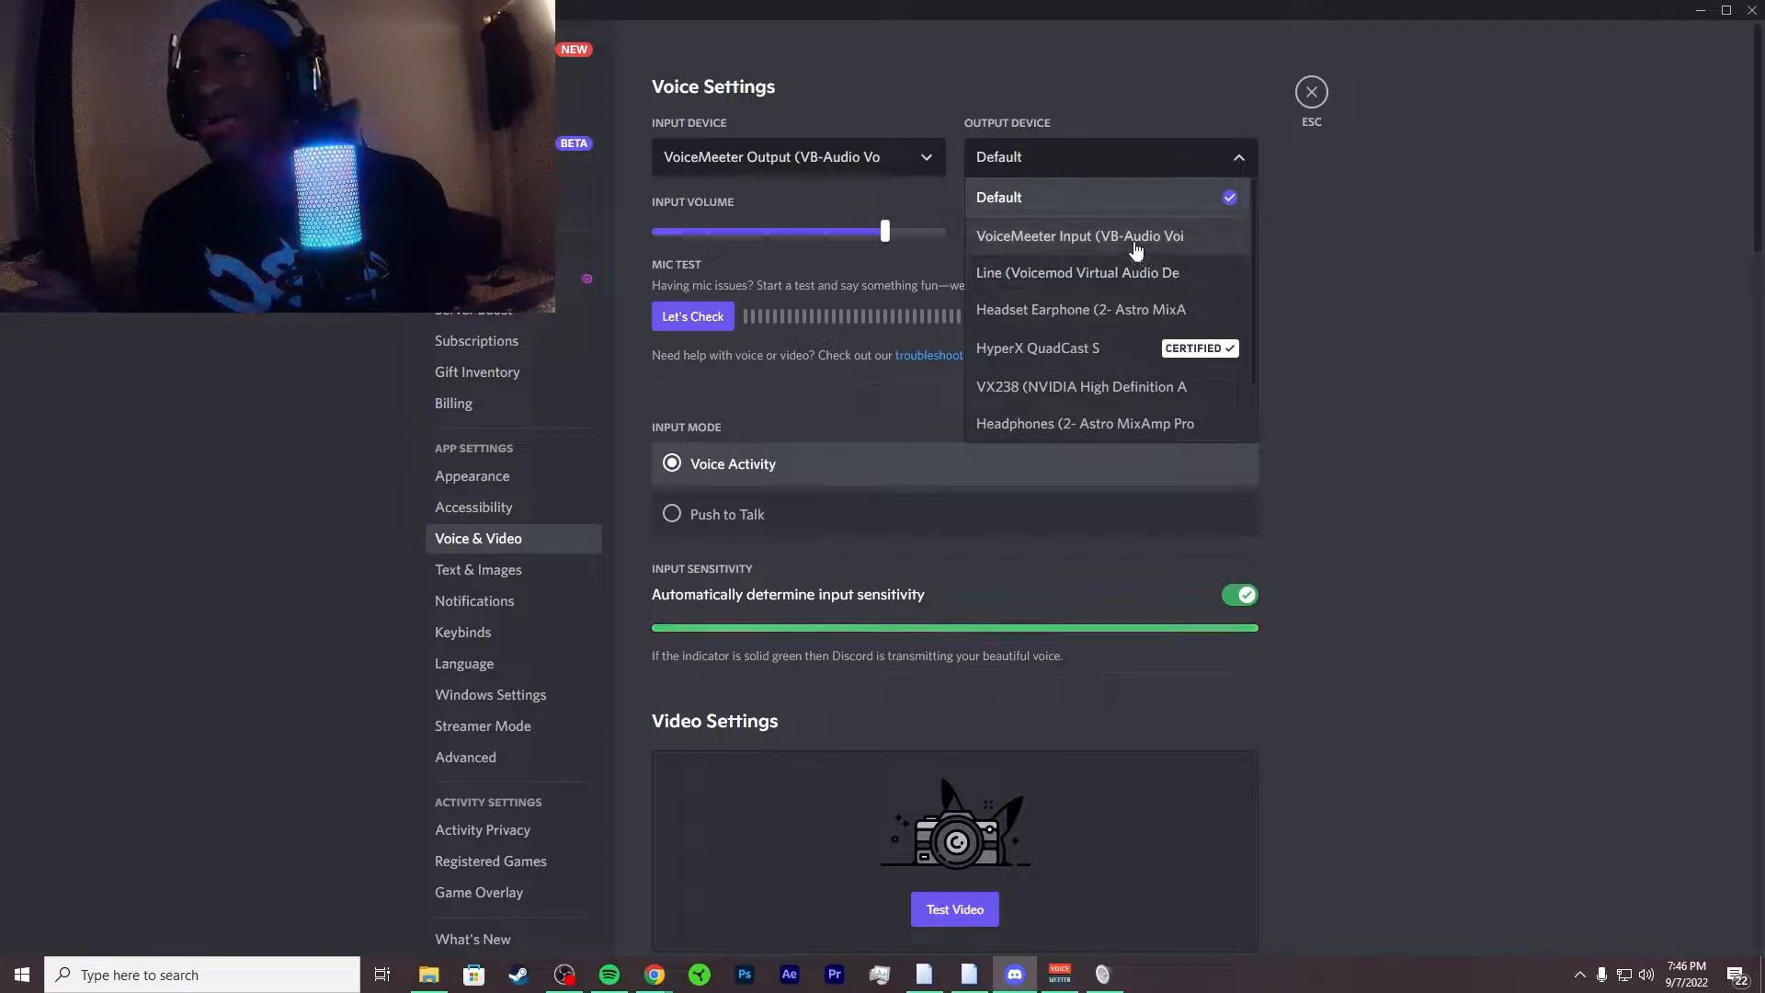
left_click(902, 160)
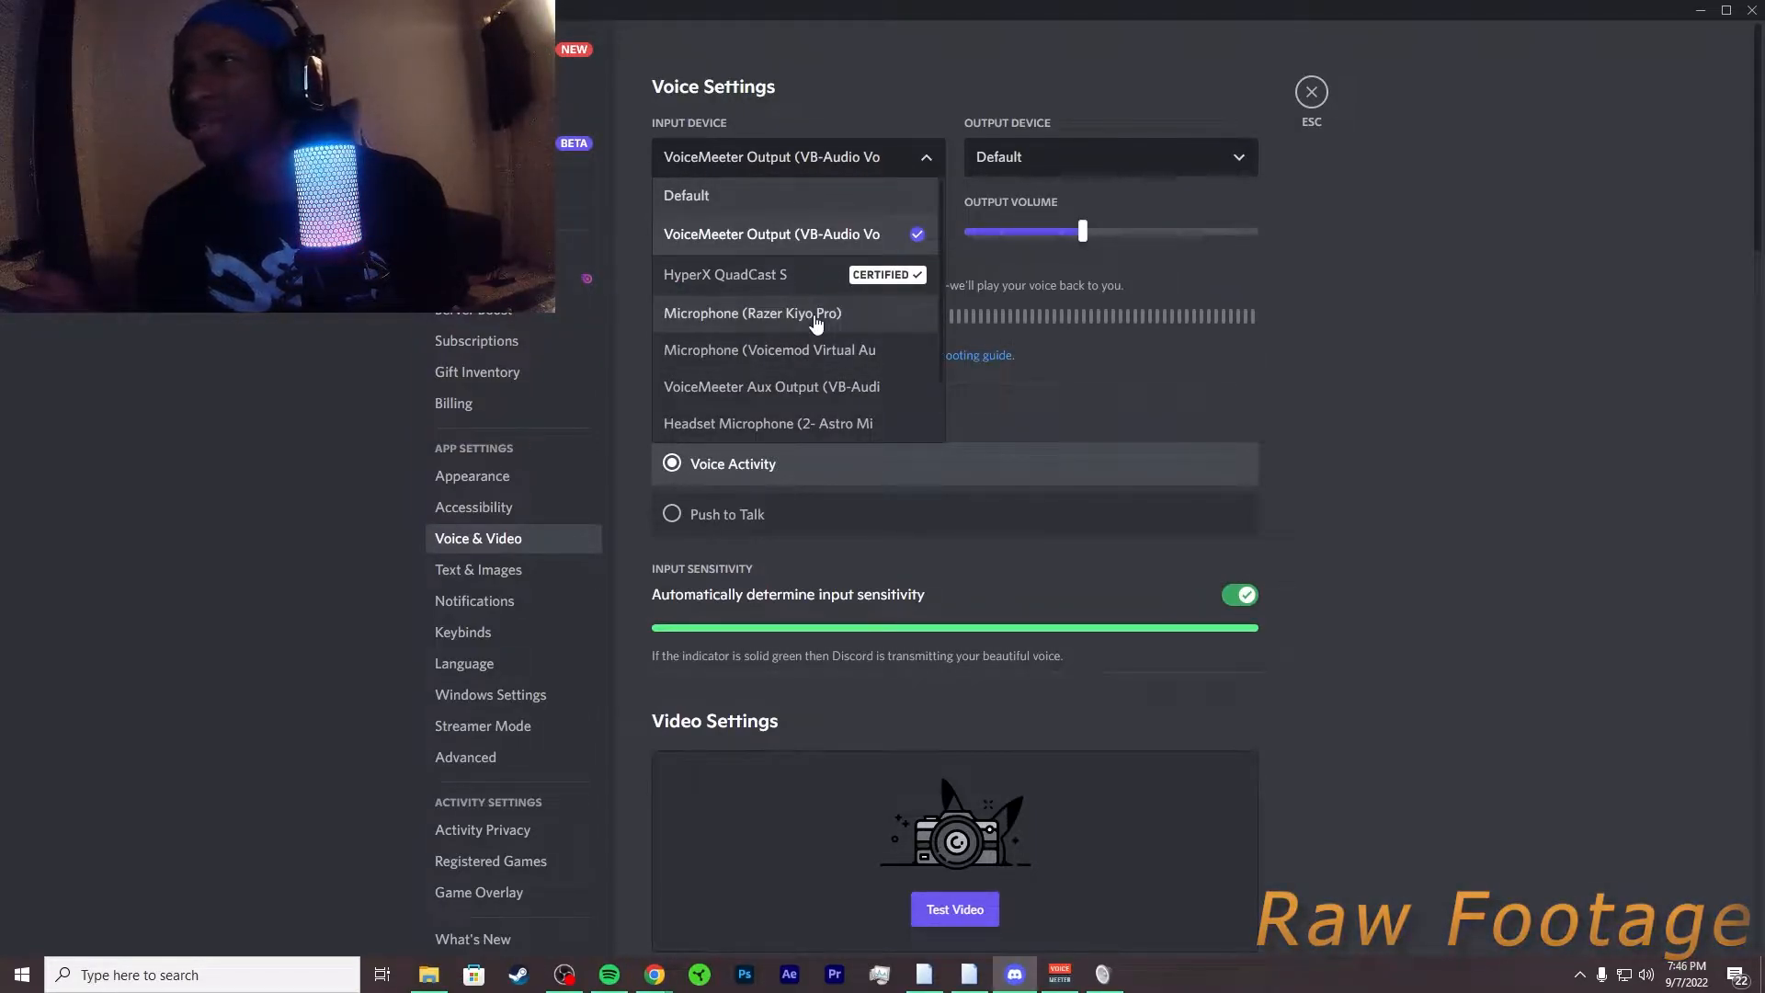
scroll(816, 322, "down", 2)
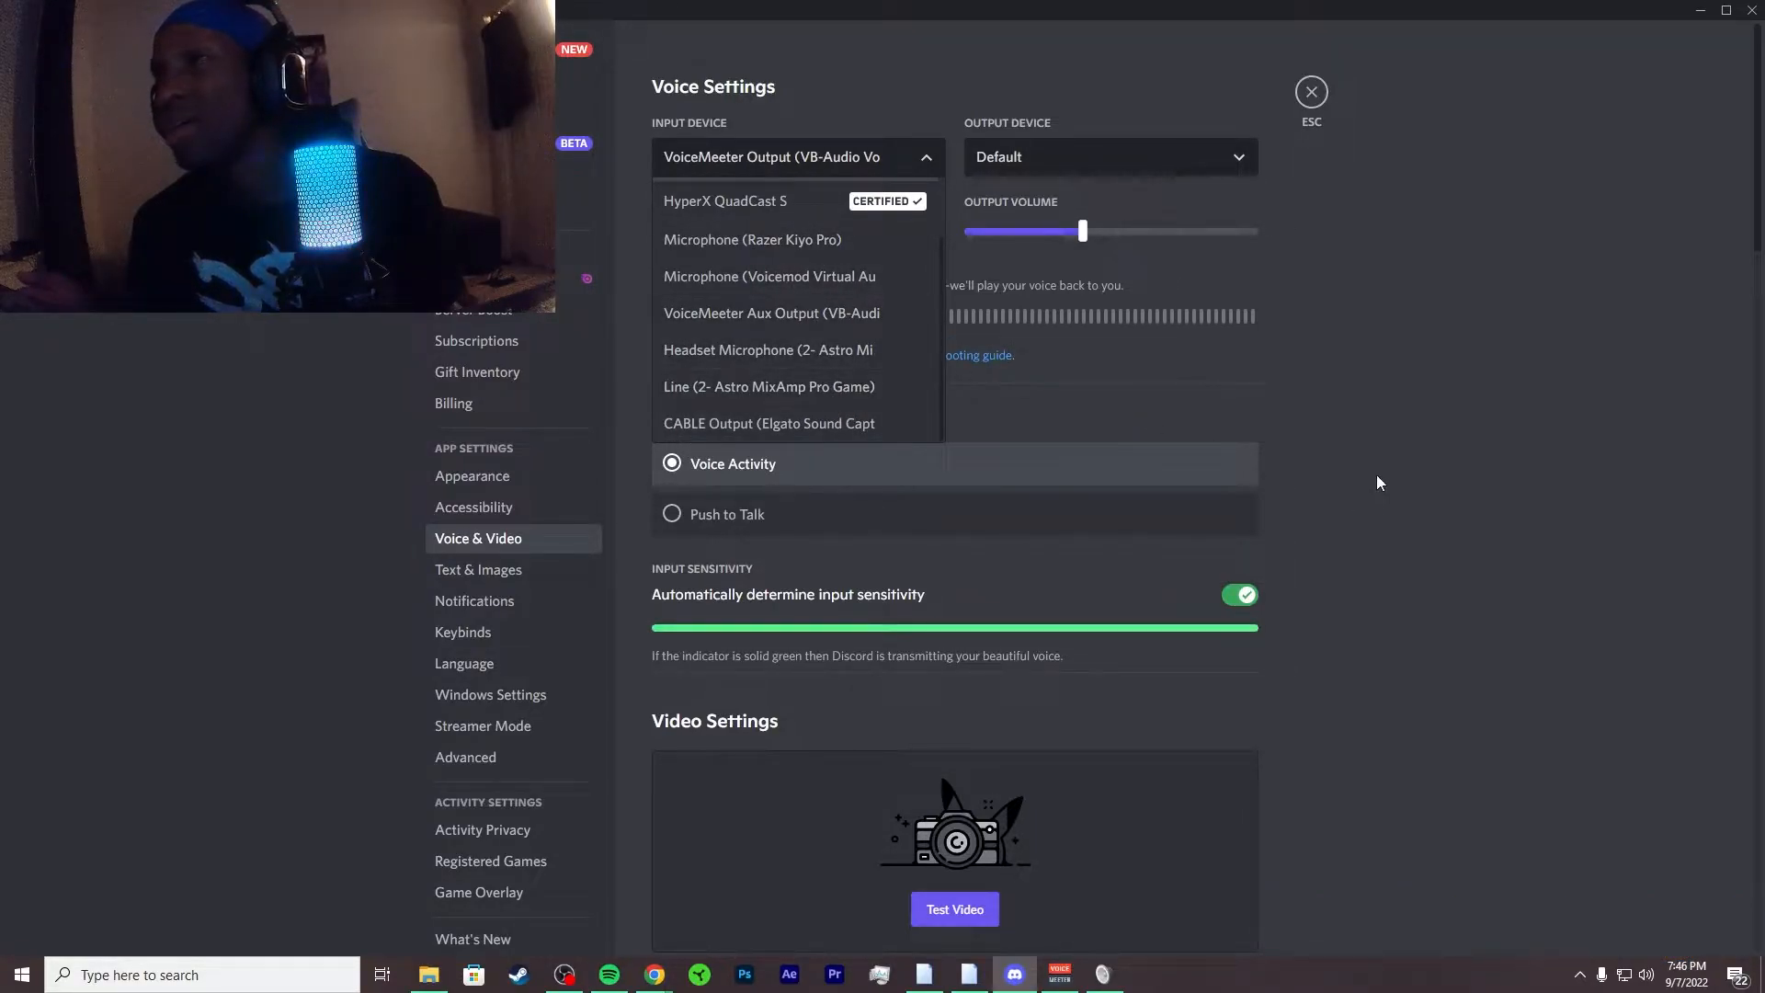
left_click(1371, 433)
Step: Reselect VoiceMeeter Output as Discord's input device and set the output device to VoiceMeeter Input
left_click(838, 162)
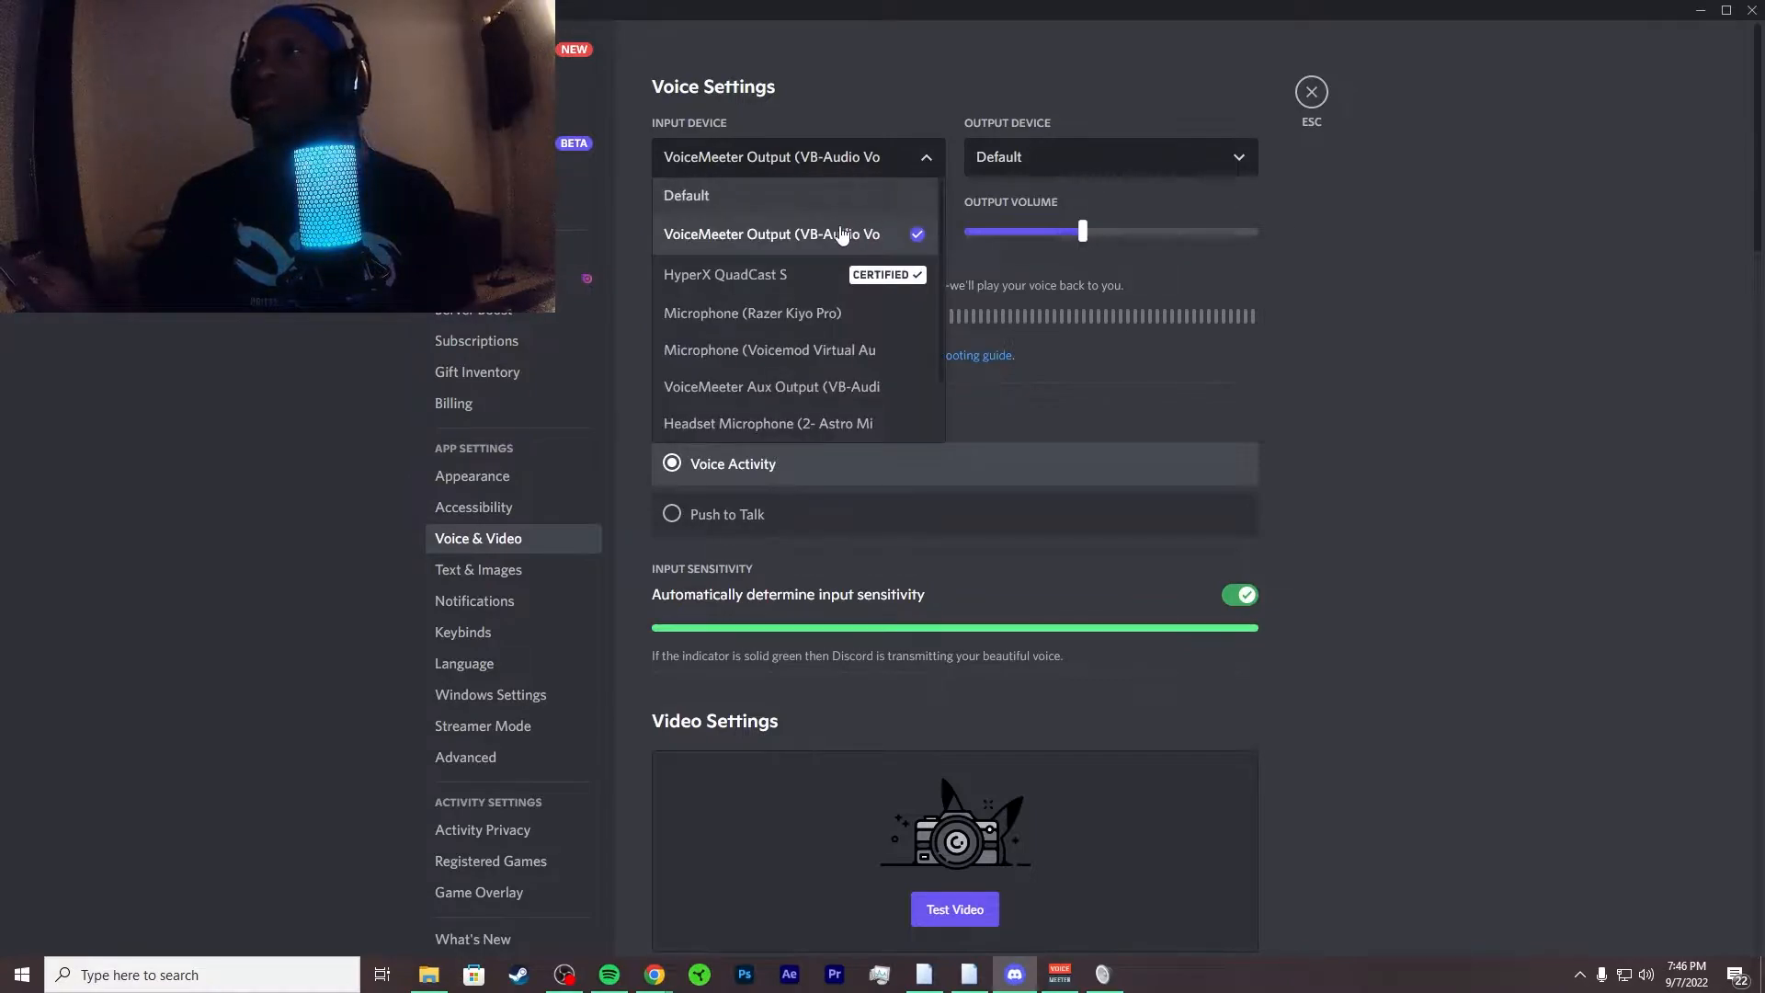
left_click(886, 232)
left_click(1084, 164)
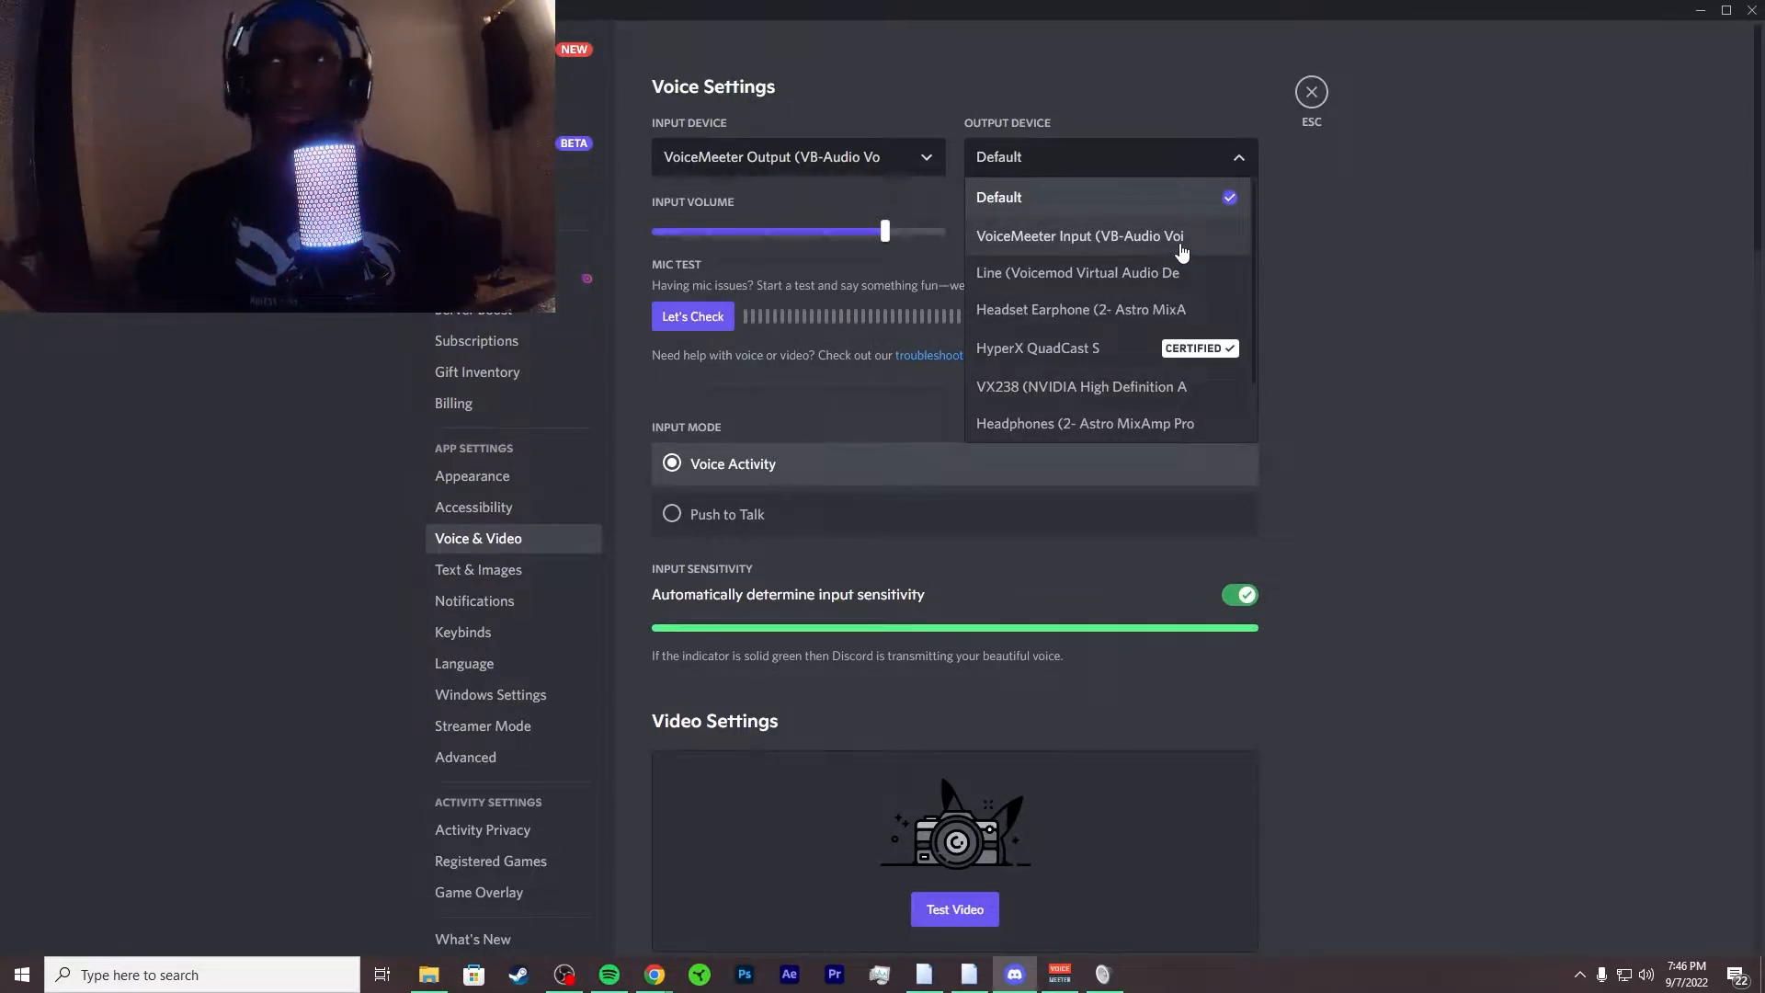
left_click(1144, 243)
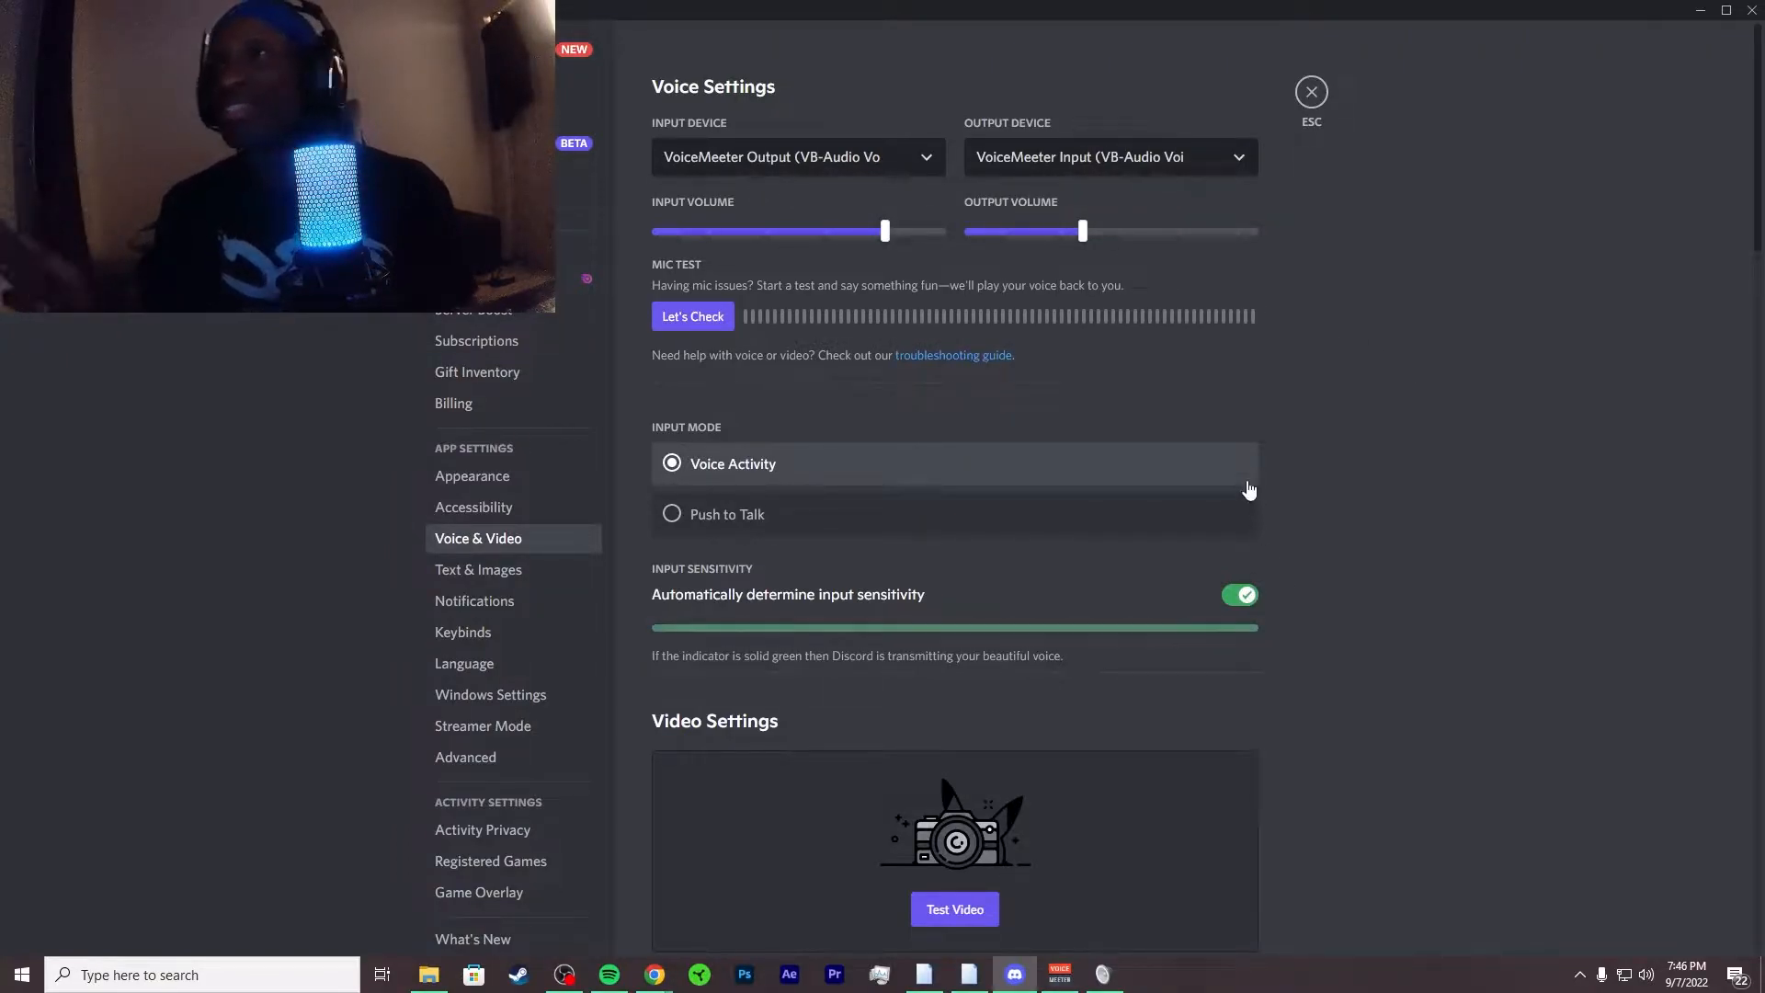
Step: Check the default playback and recording devices in the Windows Sound dialog, and close it without changes
right_click(1647, 975)
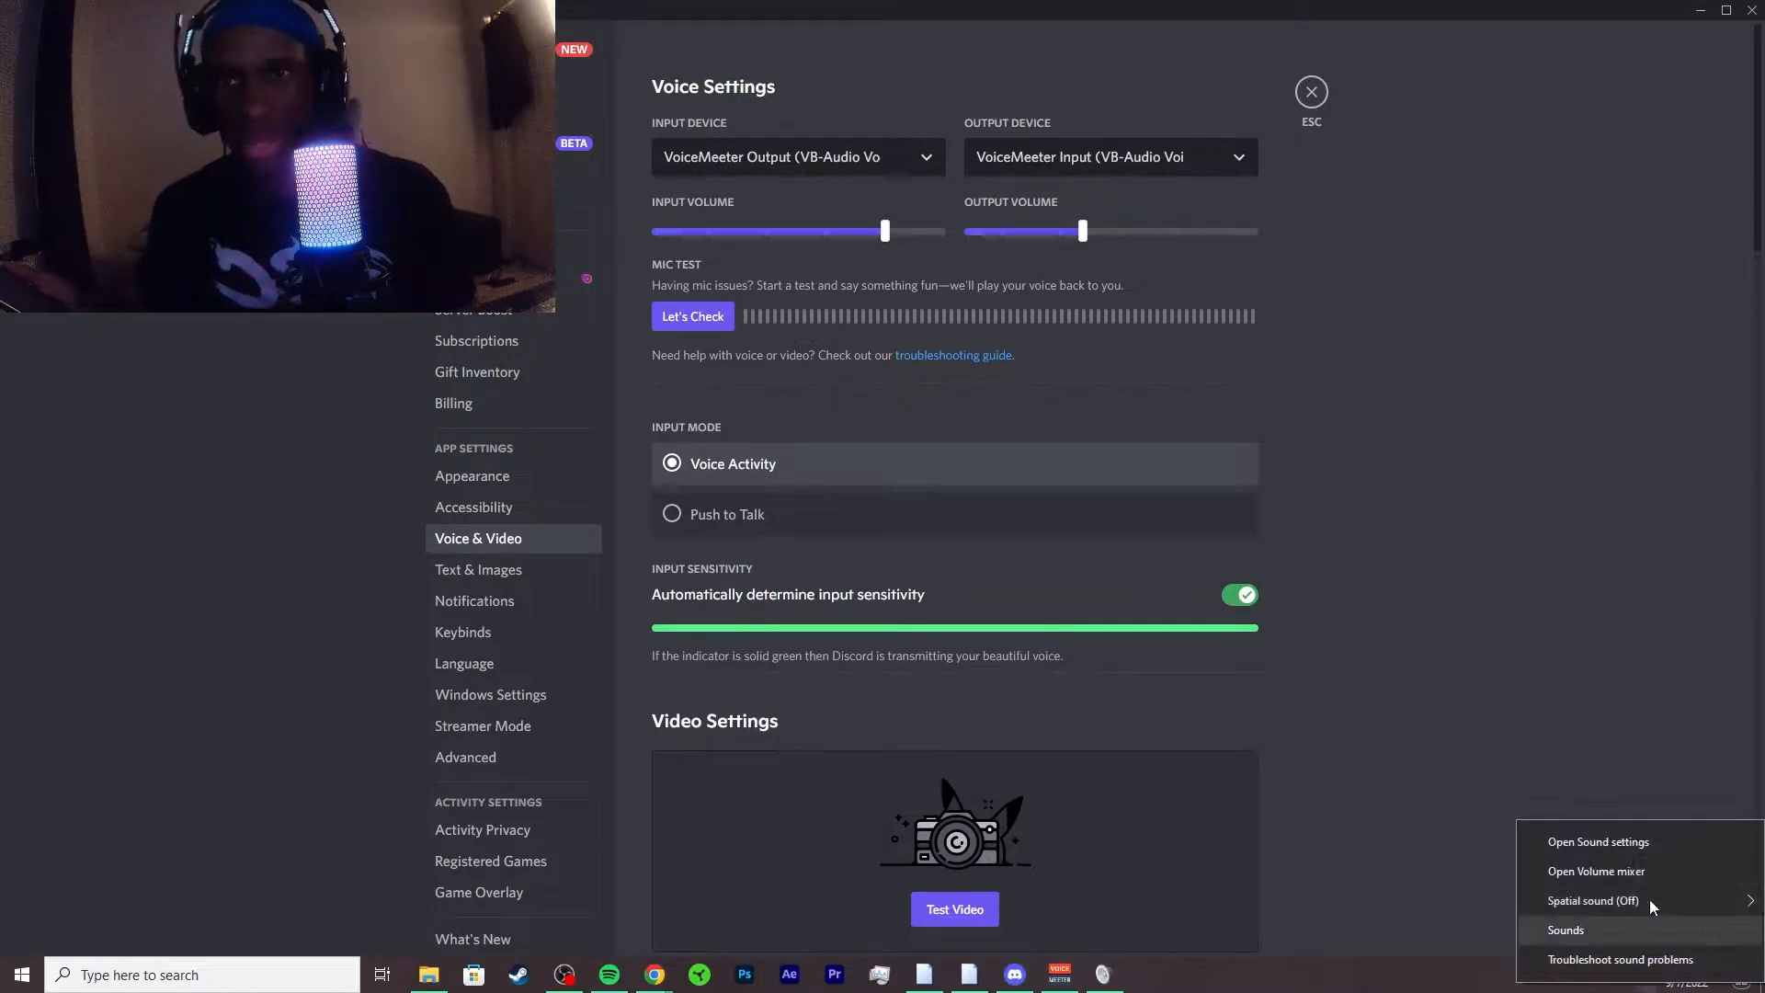
left_click(1615, 938)
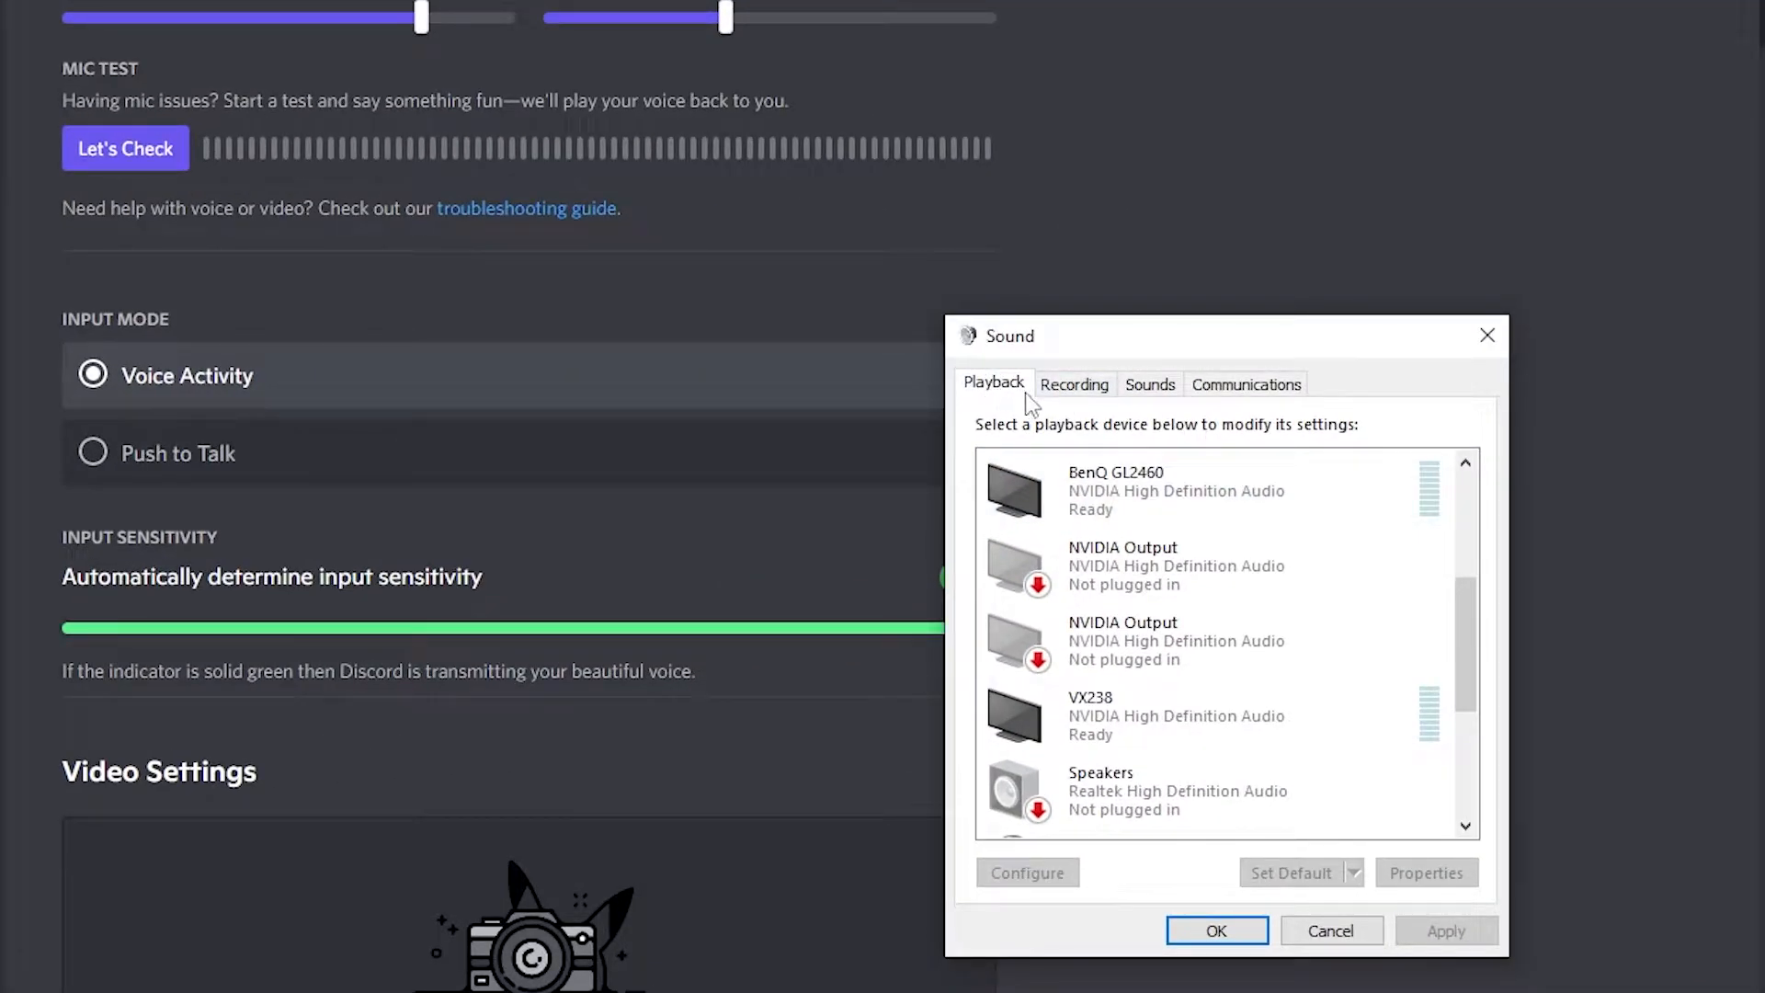
scroll(1190, 665, "down", 4)
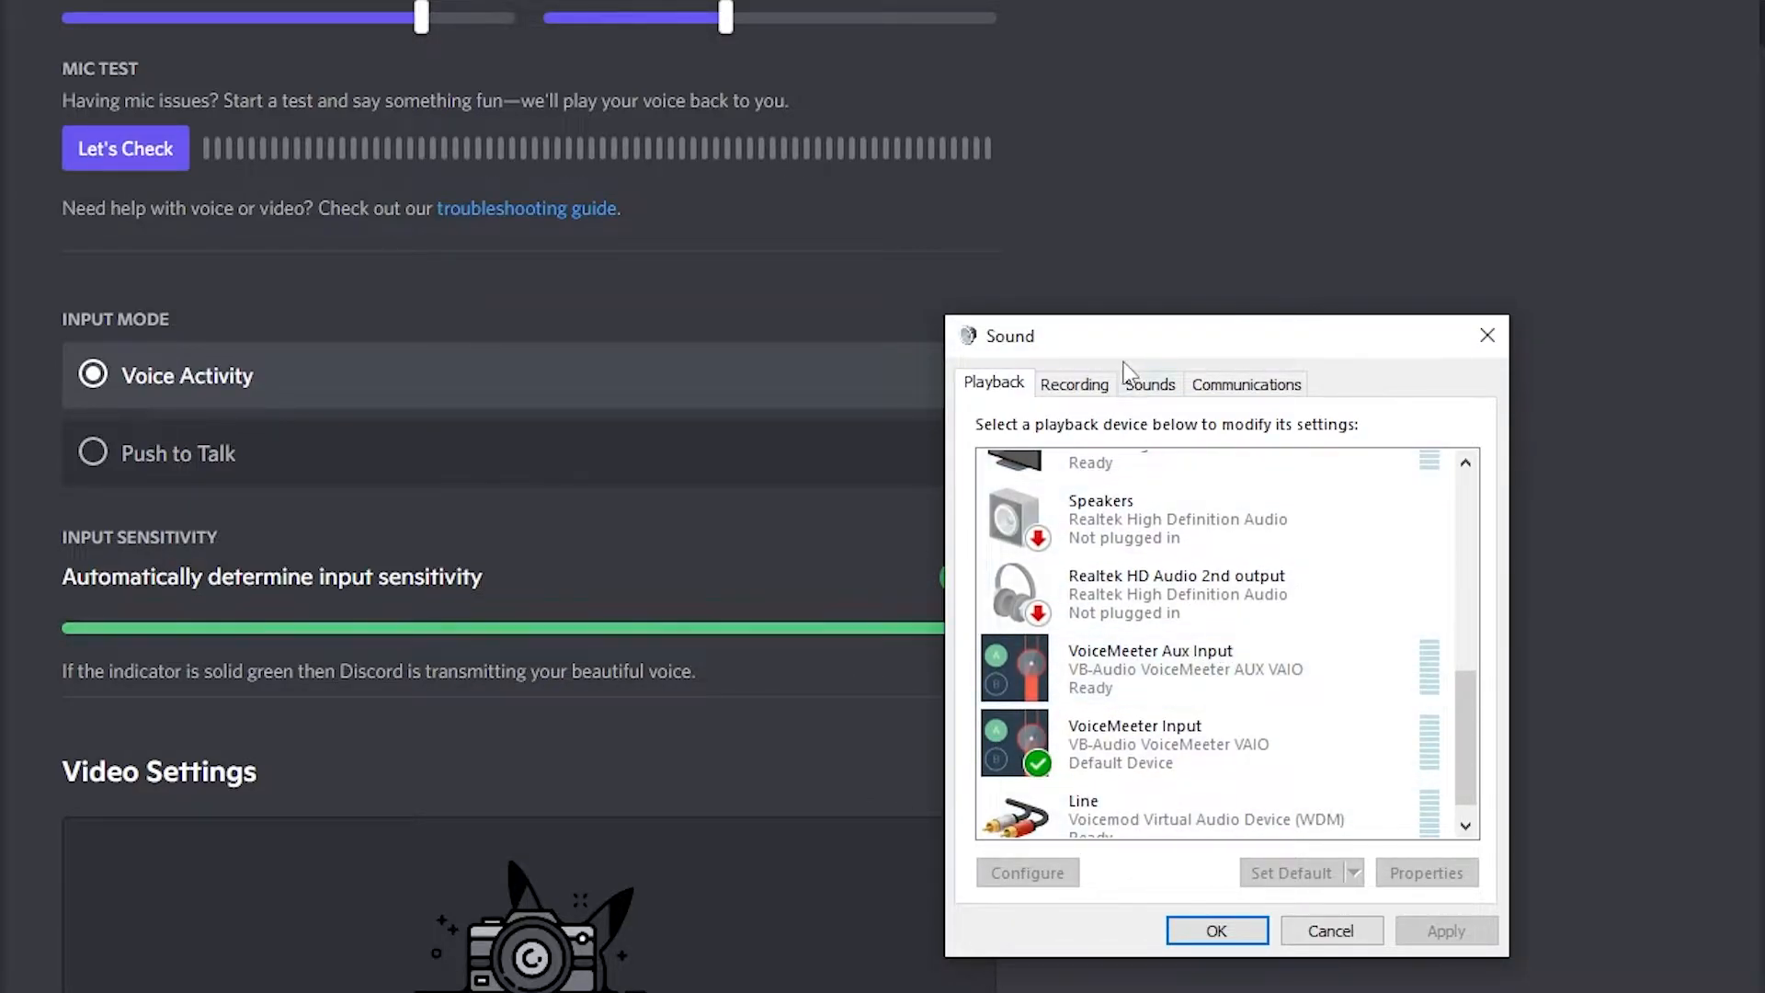
left_click(1089, 388)
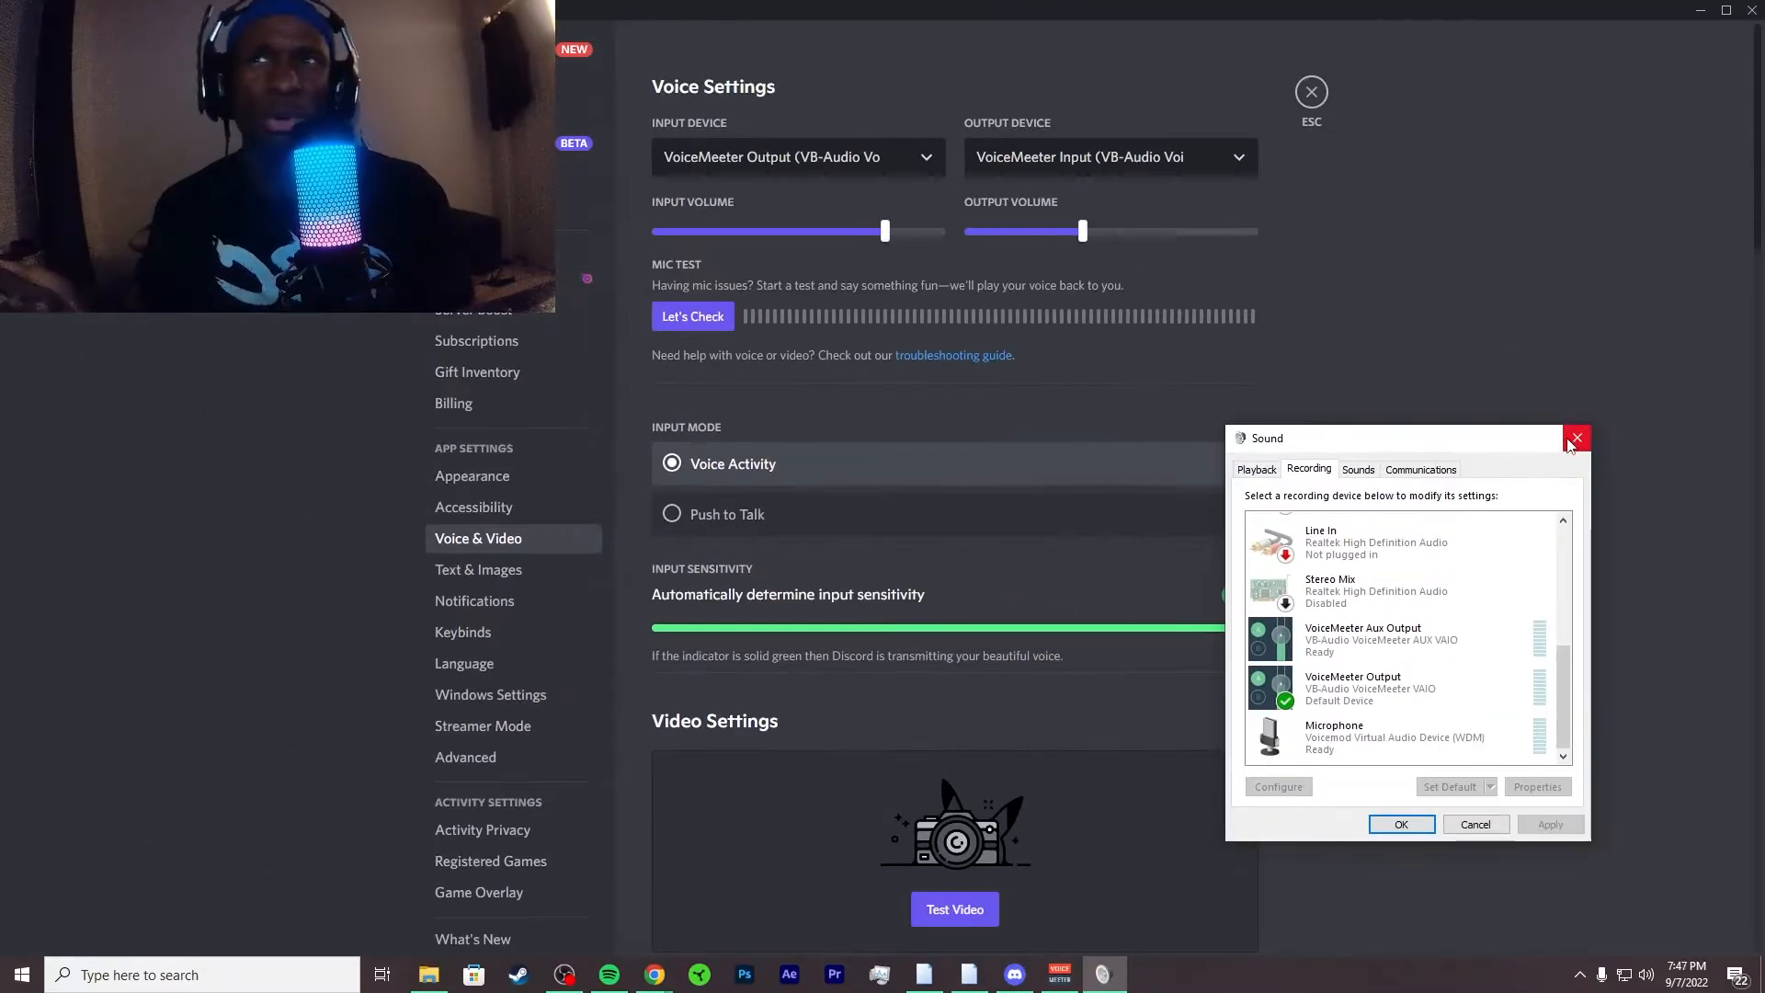
left_click(1575, 439)
Step: Leave Discord's user settings and open the Come Hither server
mouse_move(883, 227)
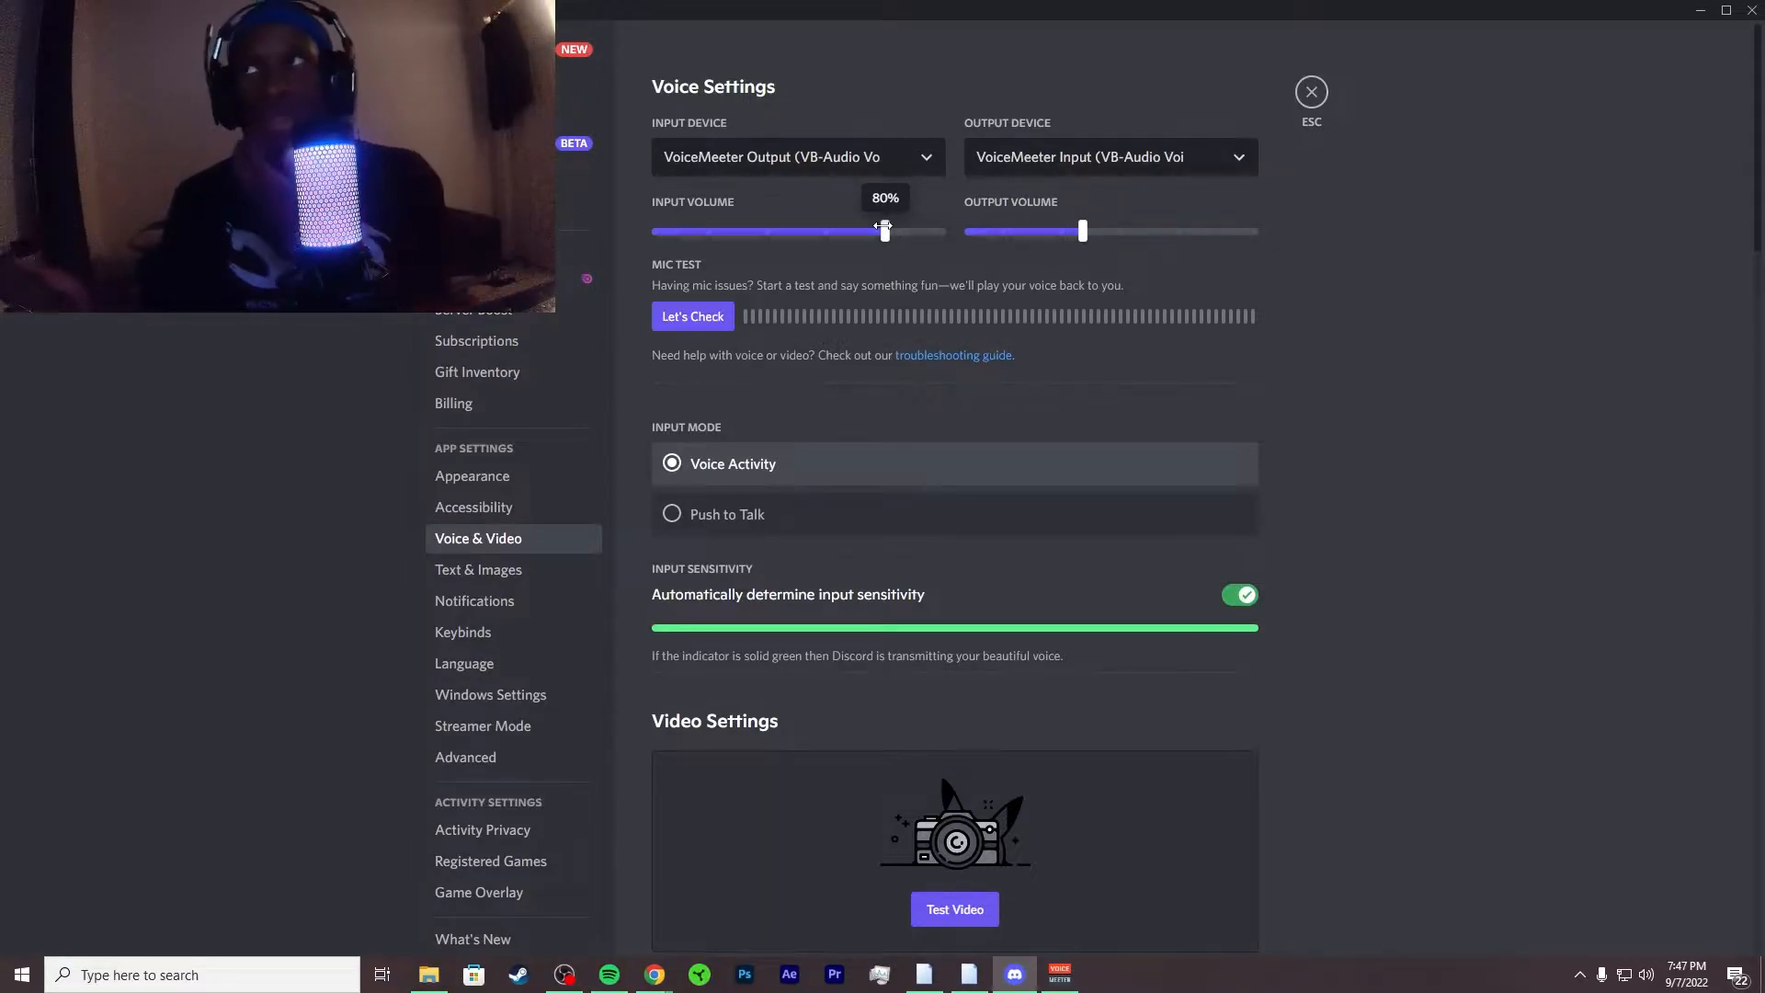
left_click(1312, 92)
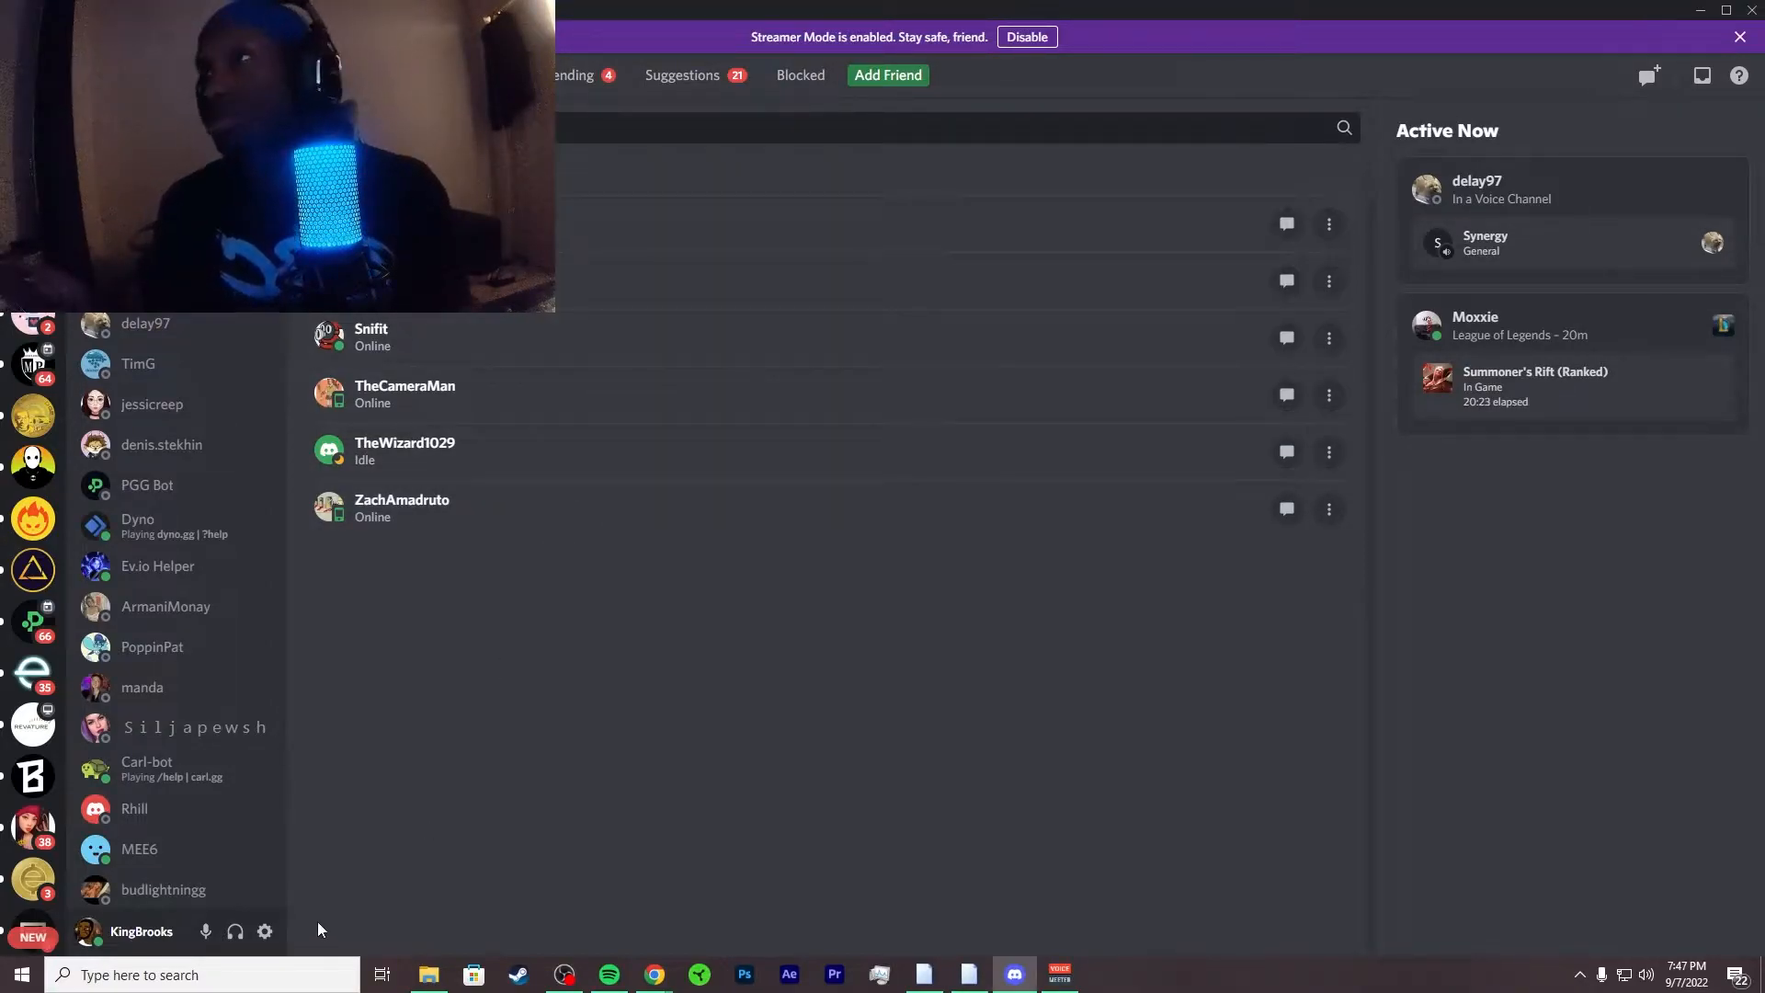
scroll(138, 827, "down", 2)
scroll(33, 827, "down", 5)
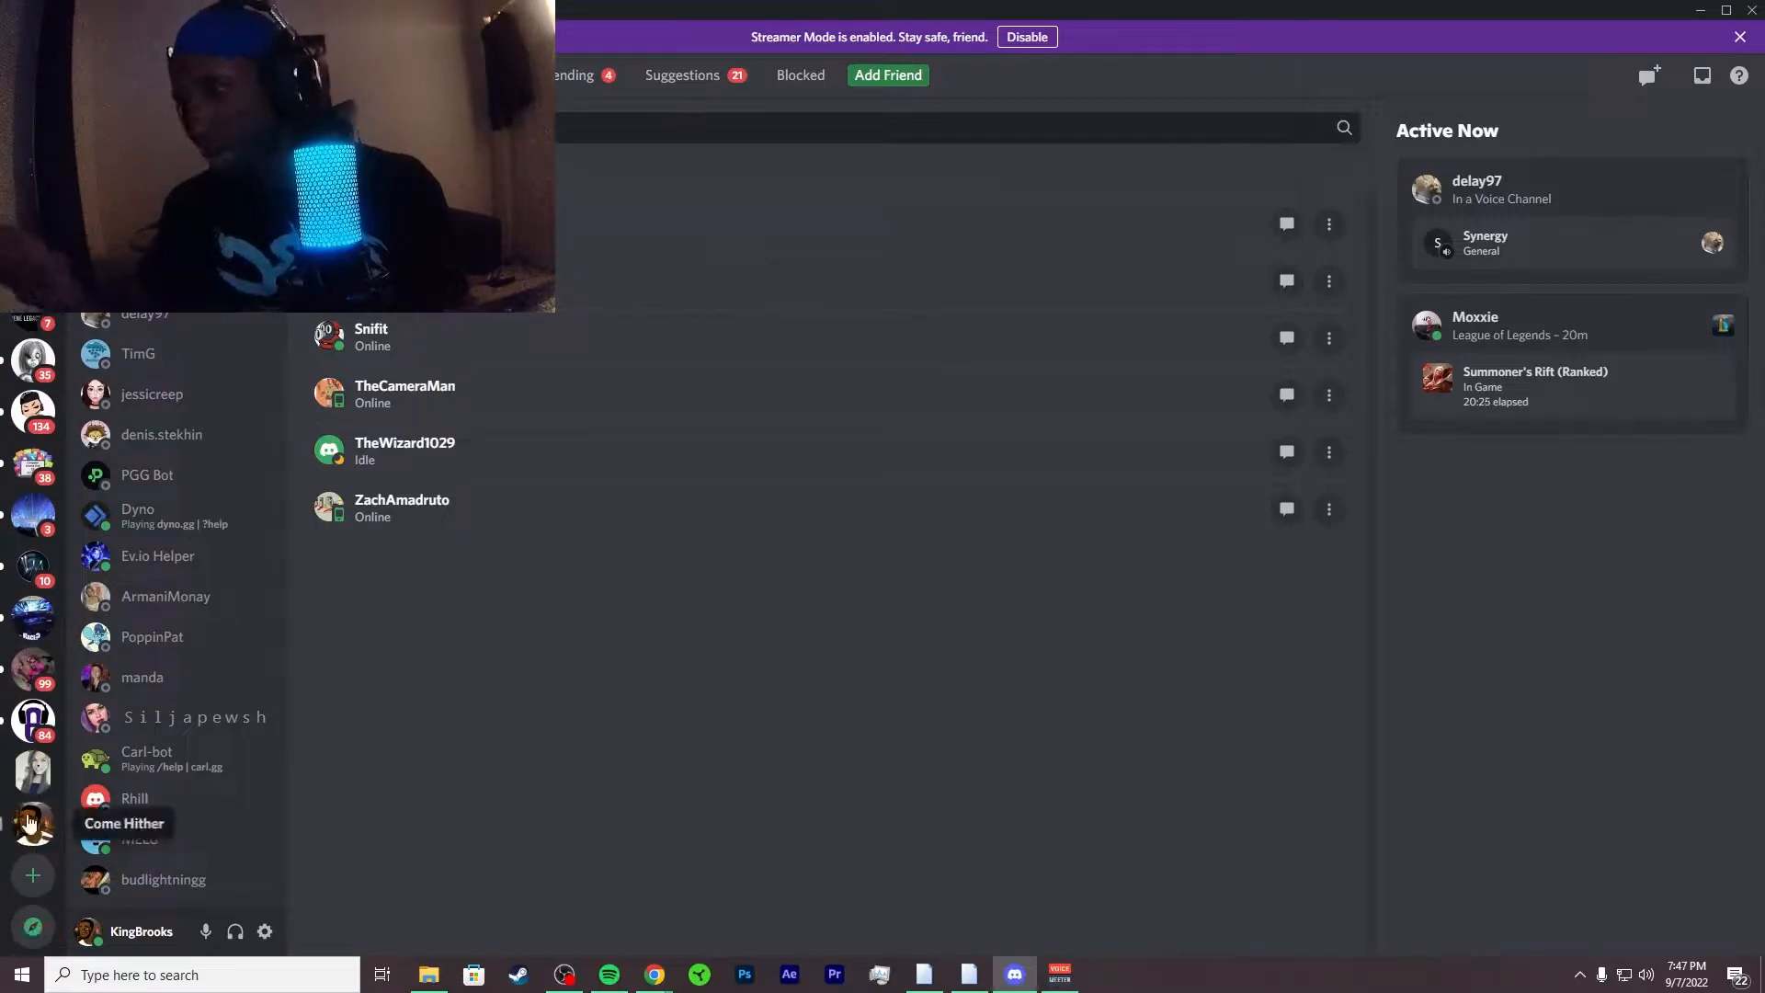
left_click(33, 827)
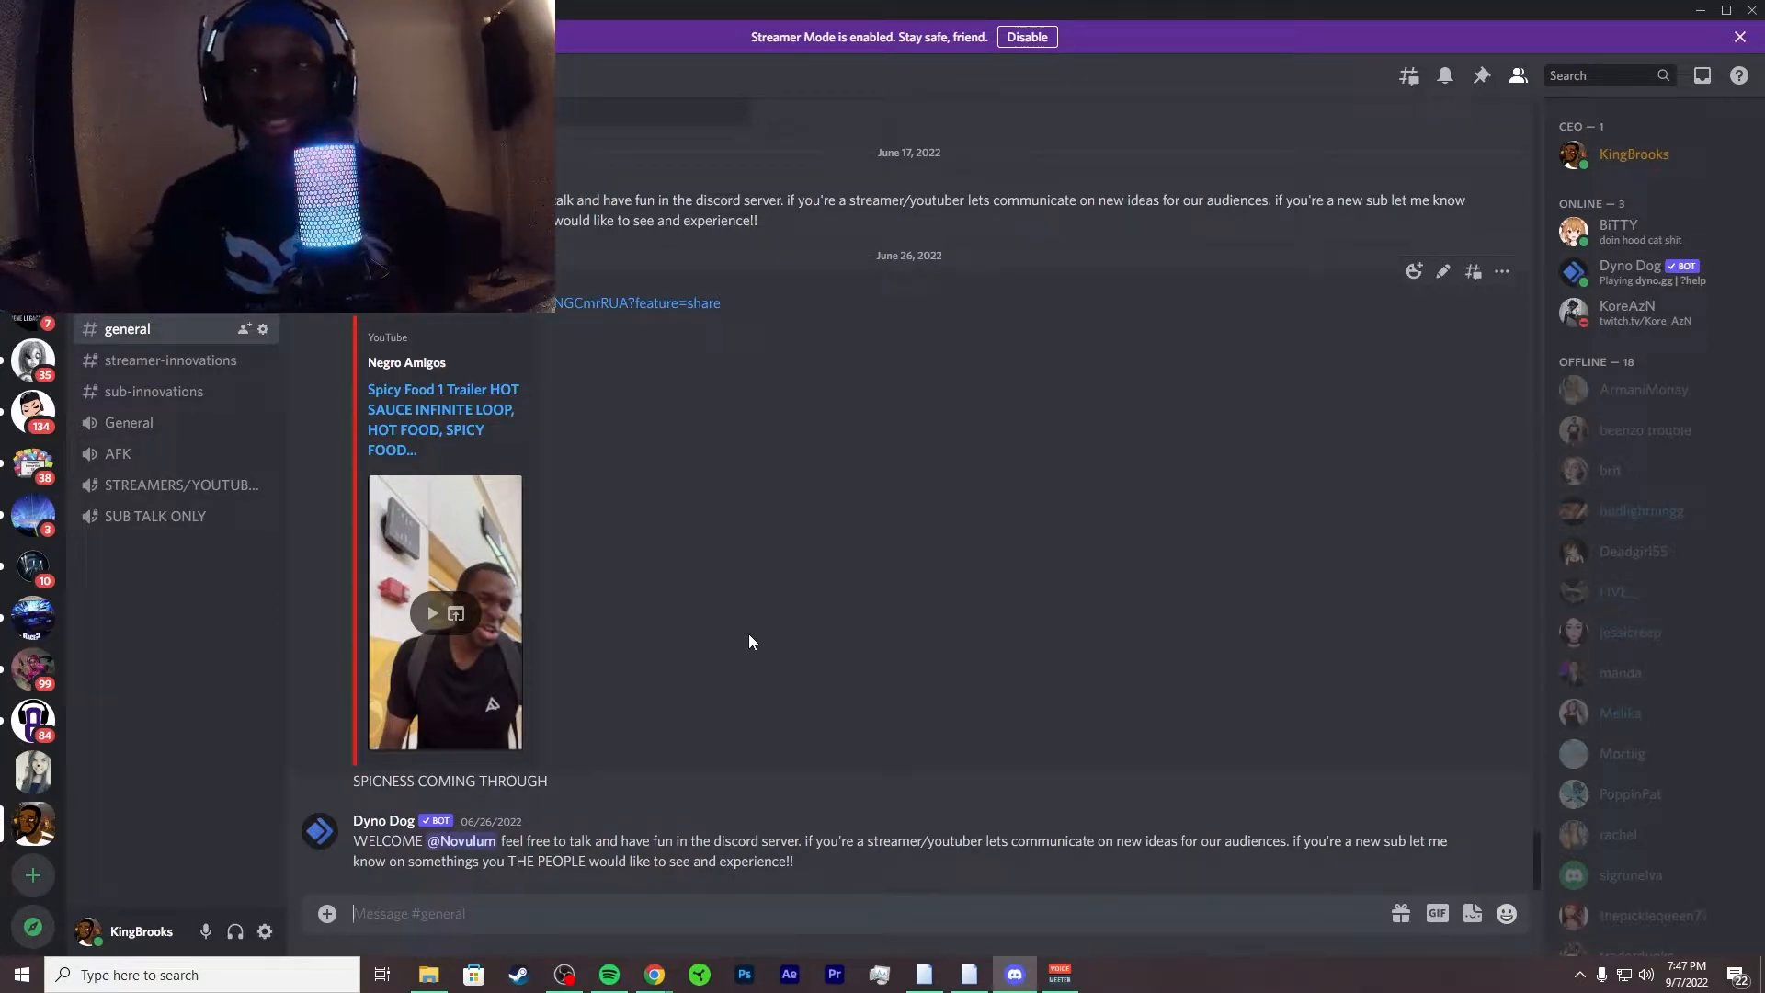
Step: Look through the server's member list and close the Discord window
scroll(1563, 681, "down", 2)
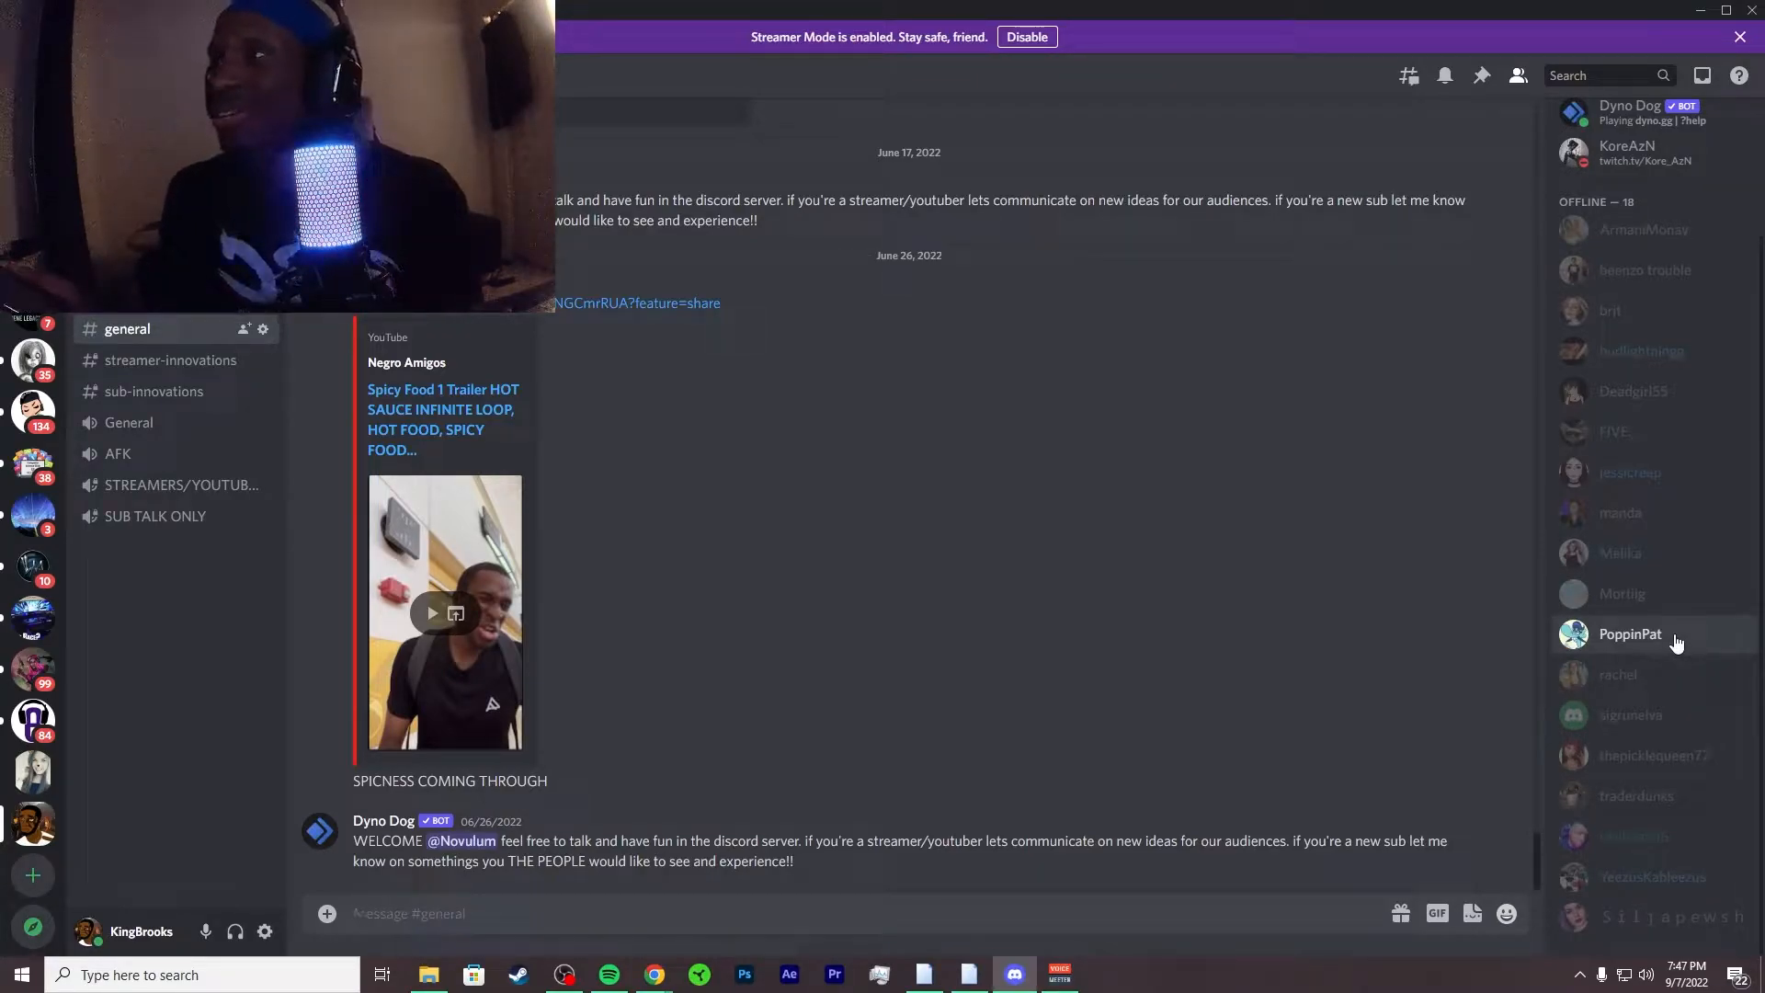
scroll(1672, 644, "up", 2)
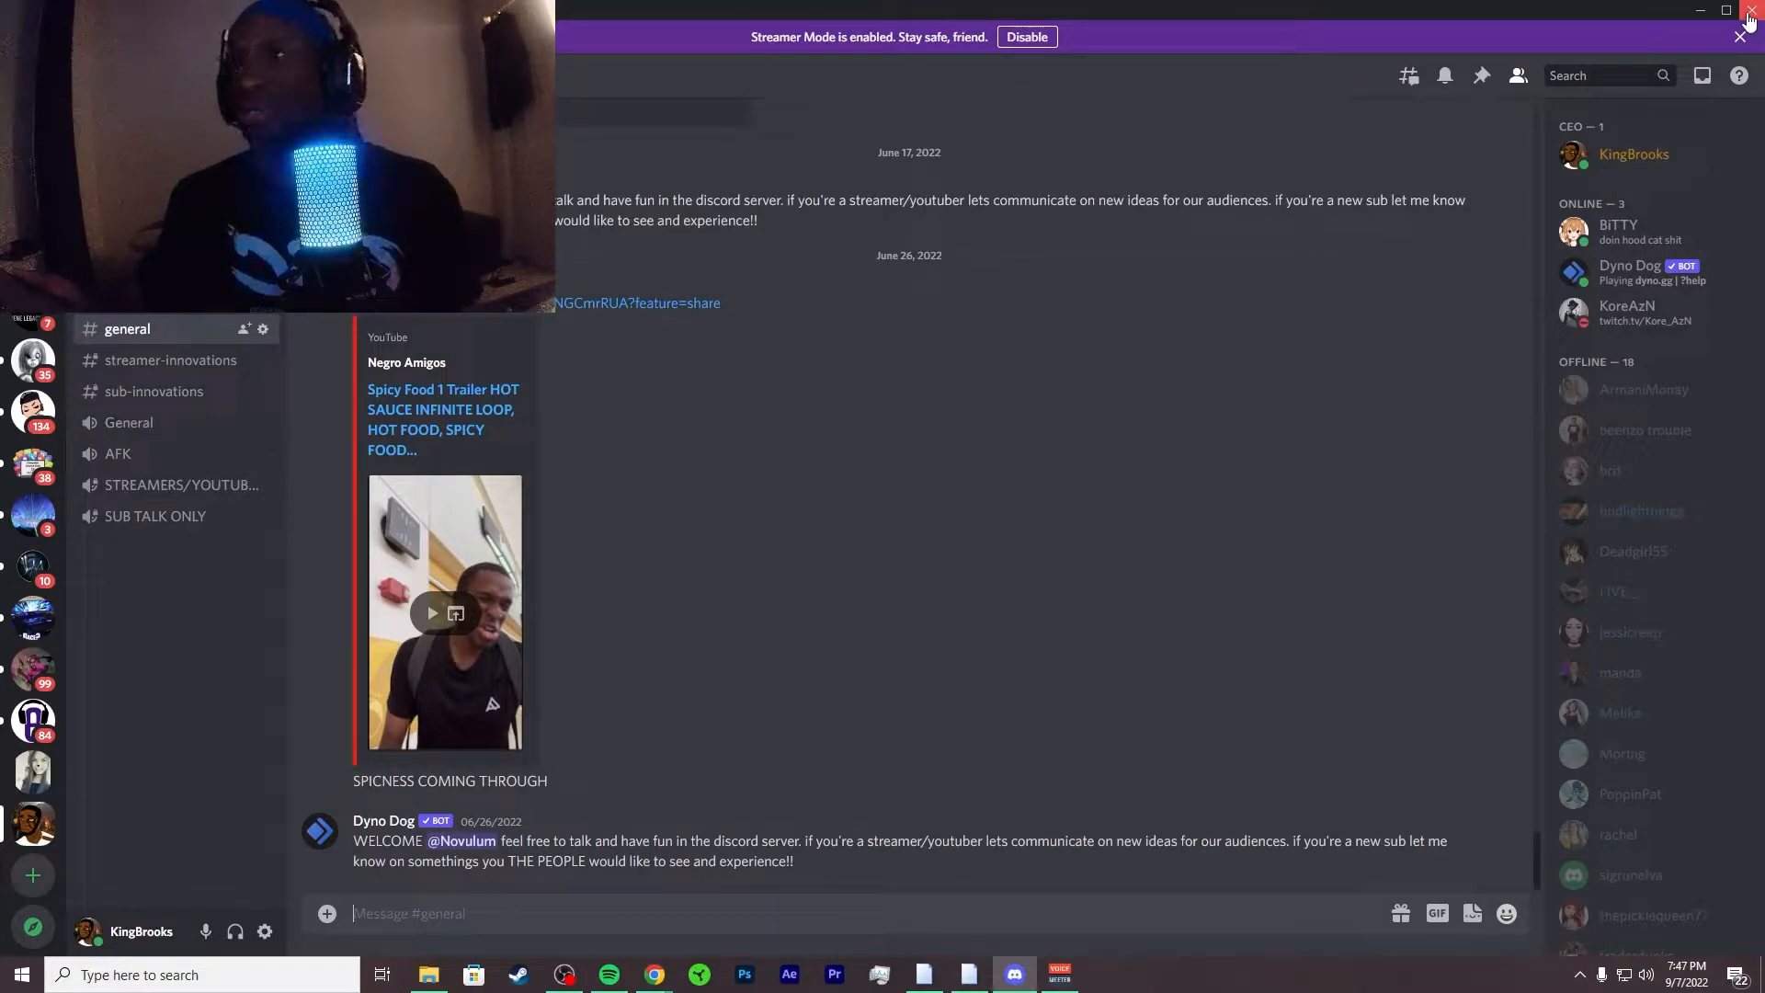
left_click(1750, 21)
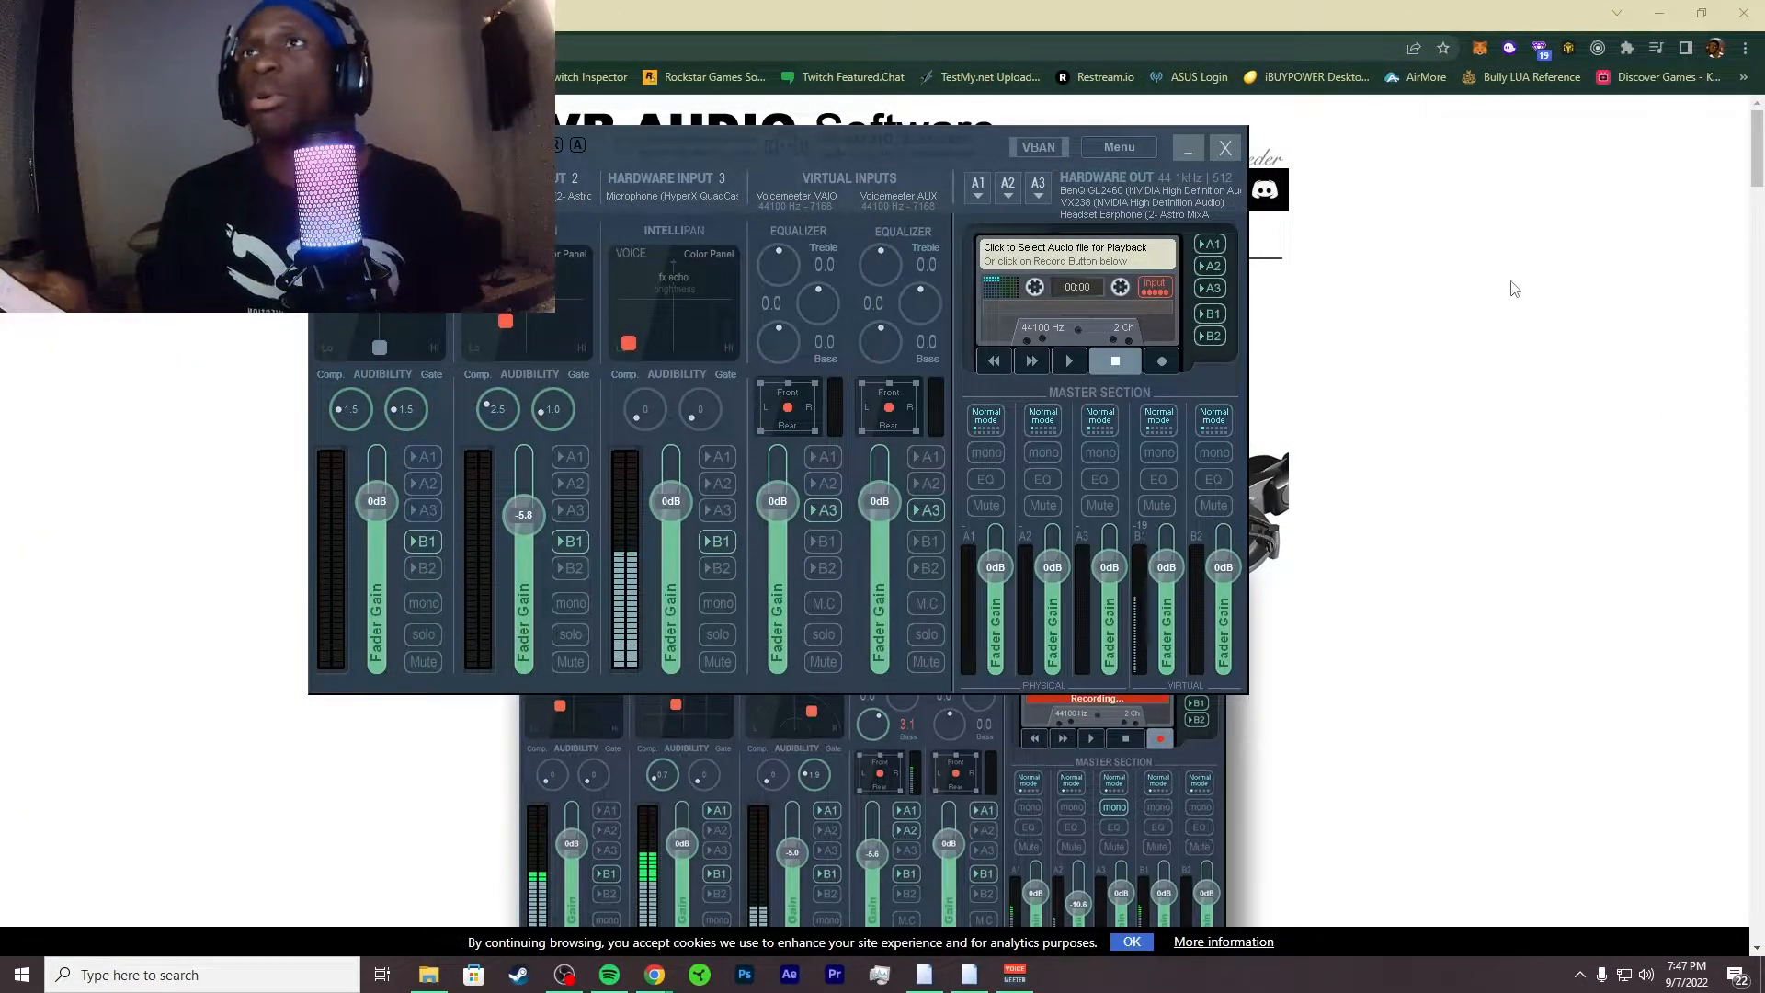
Step: Reopen the Windows Sound dialog beside Voicemeeter, review its recording and playback device lists, and close it
left_click_drag(993, 146, 1139, 157)
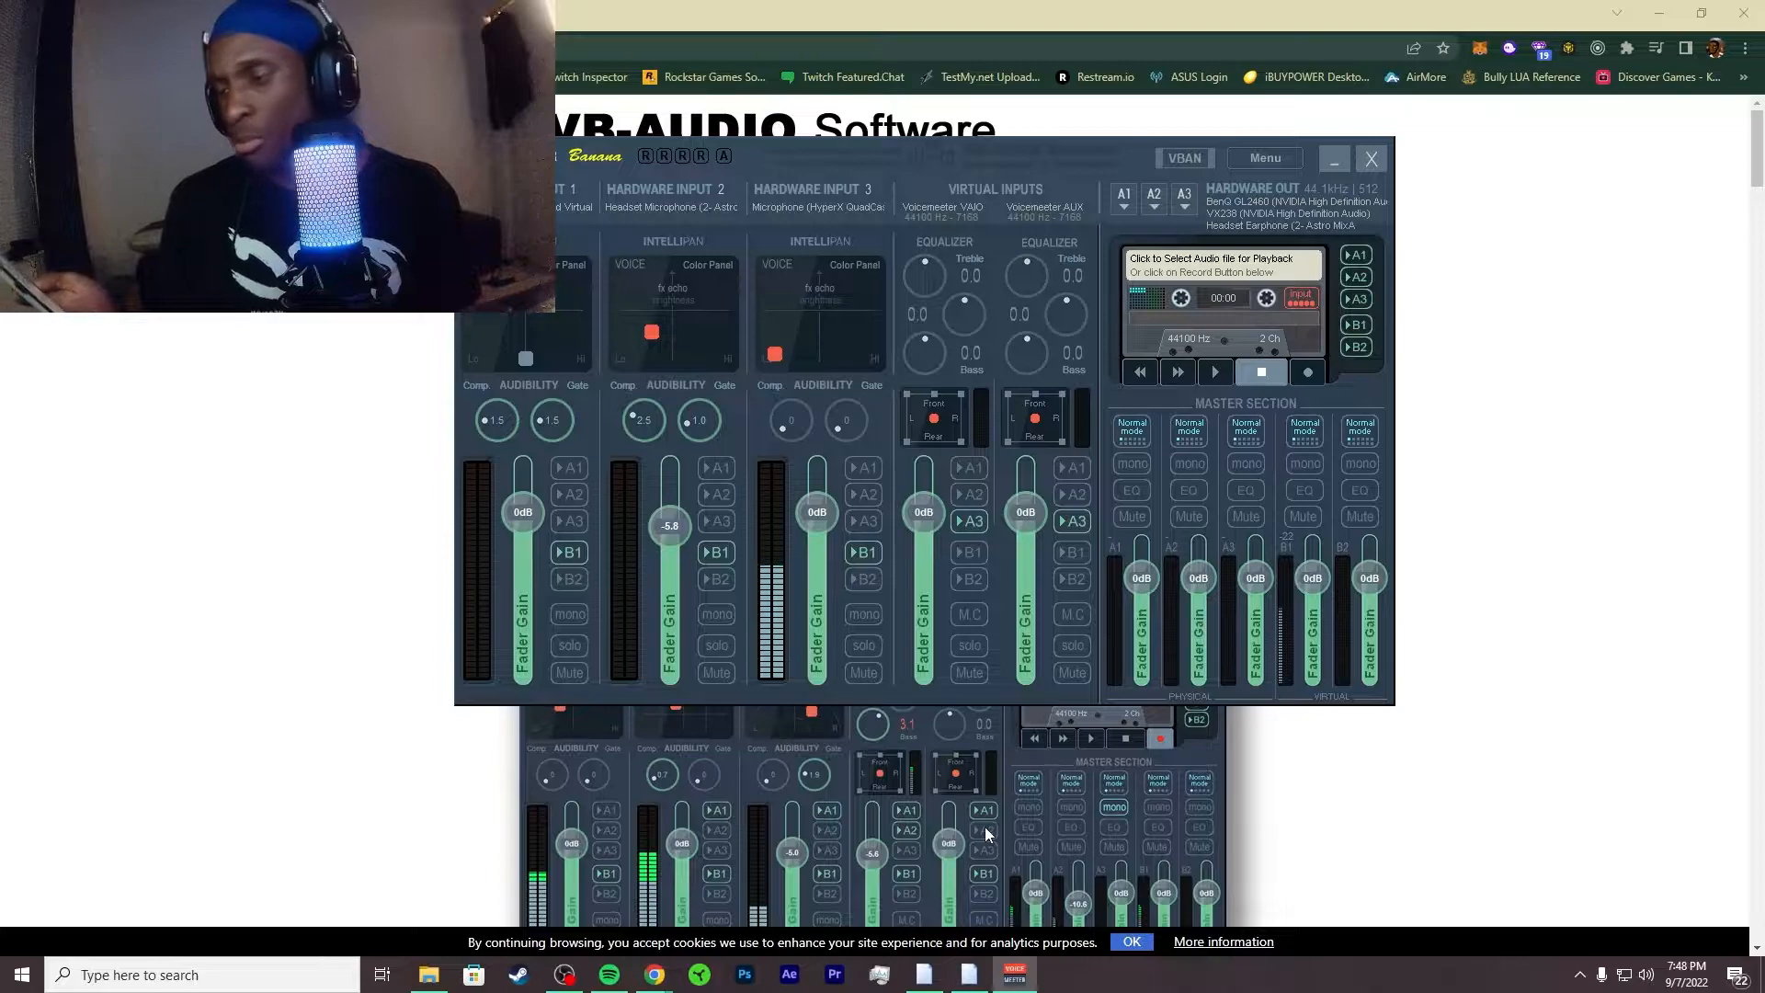
right_click(1647, 974)
left_click(1636, 919)
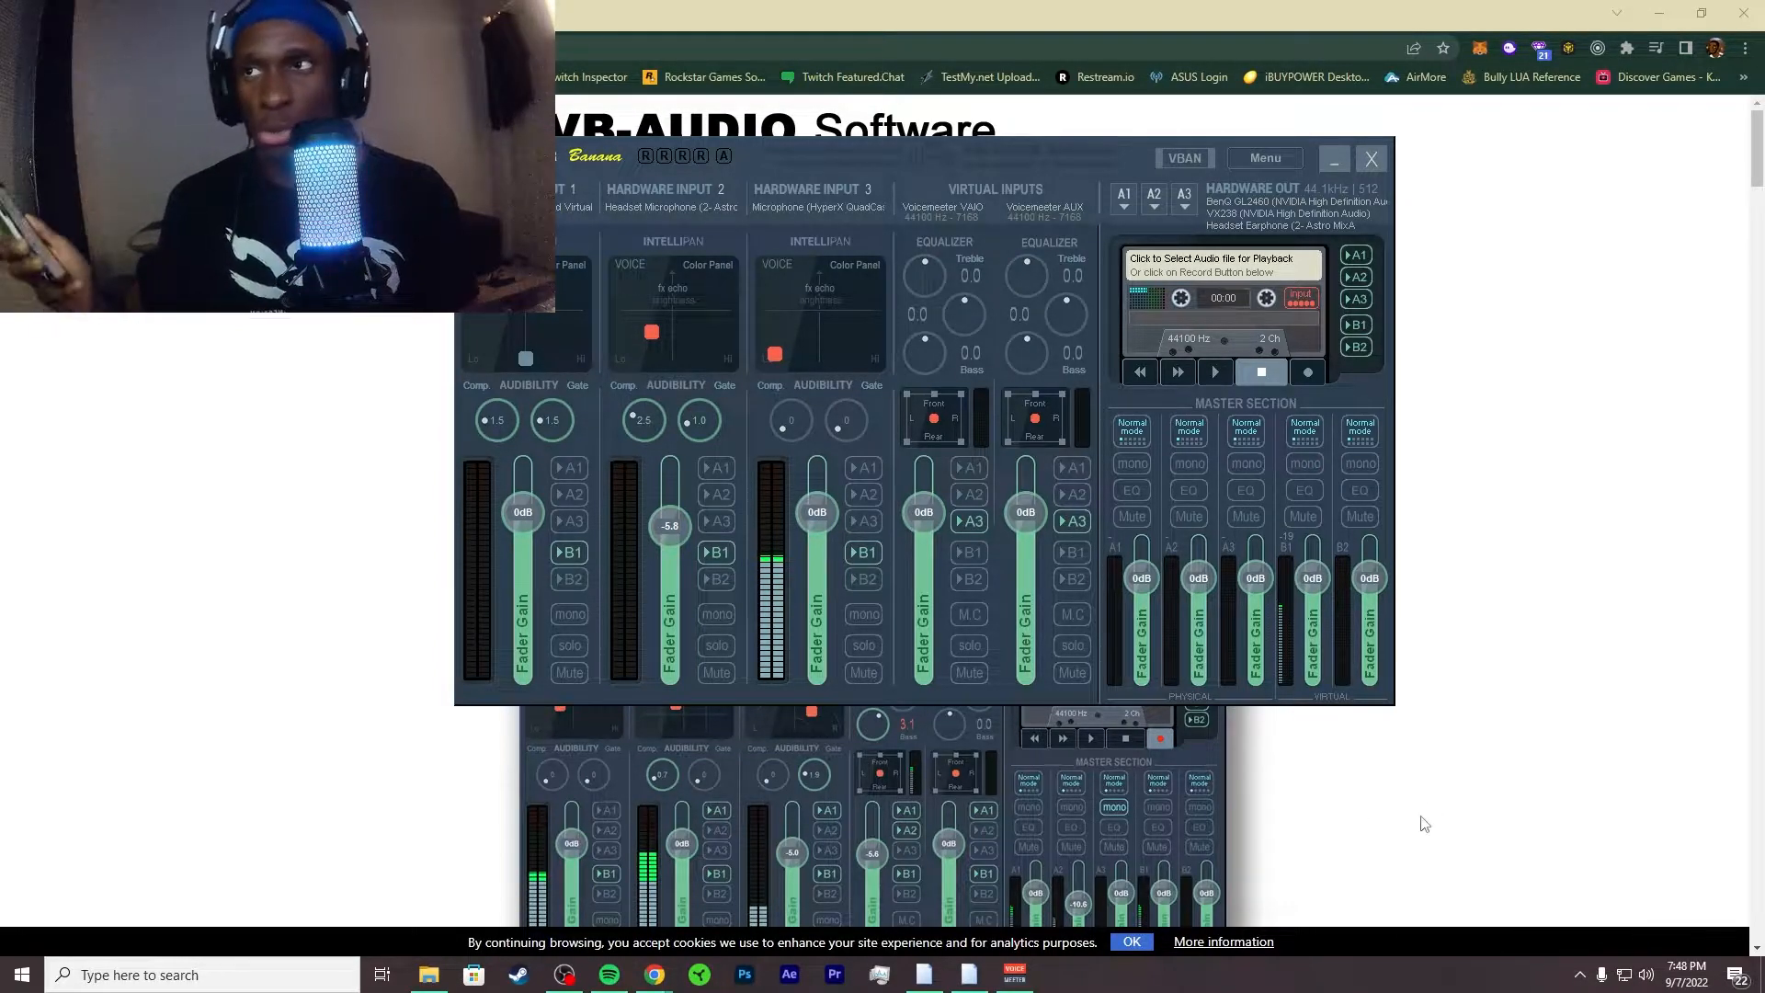
left_click_drag(139, 39, 1440, 464)
left_click(1399, 501)
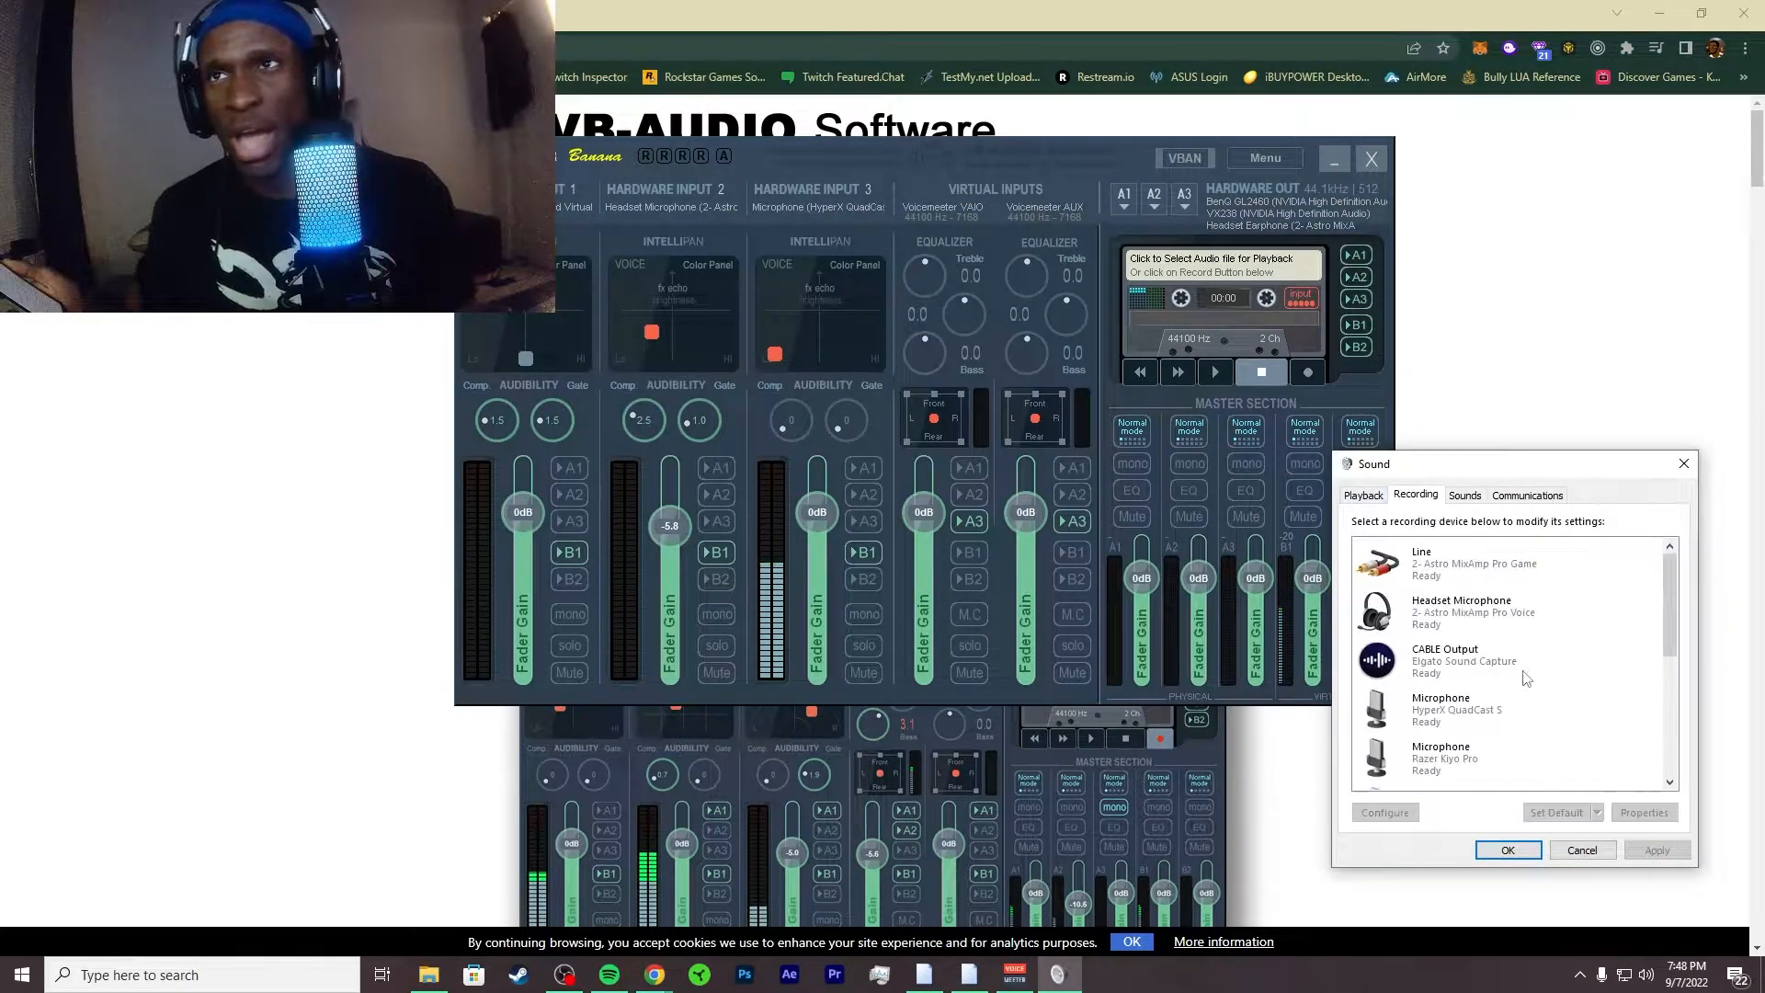
scroll(1618, 625, "down", 1)
left_click_drag(1675, 646, 1666, 763)
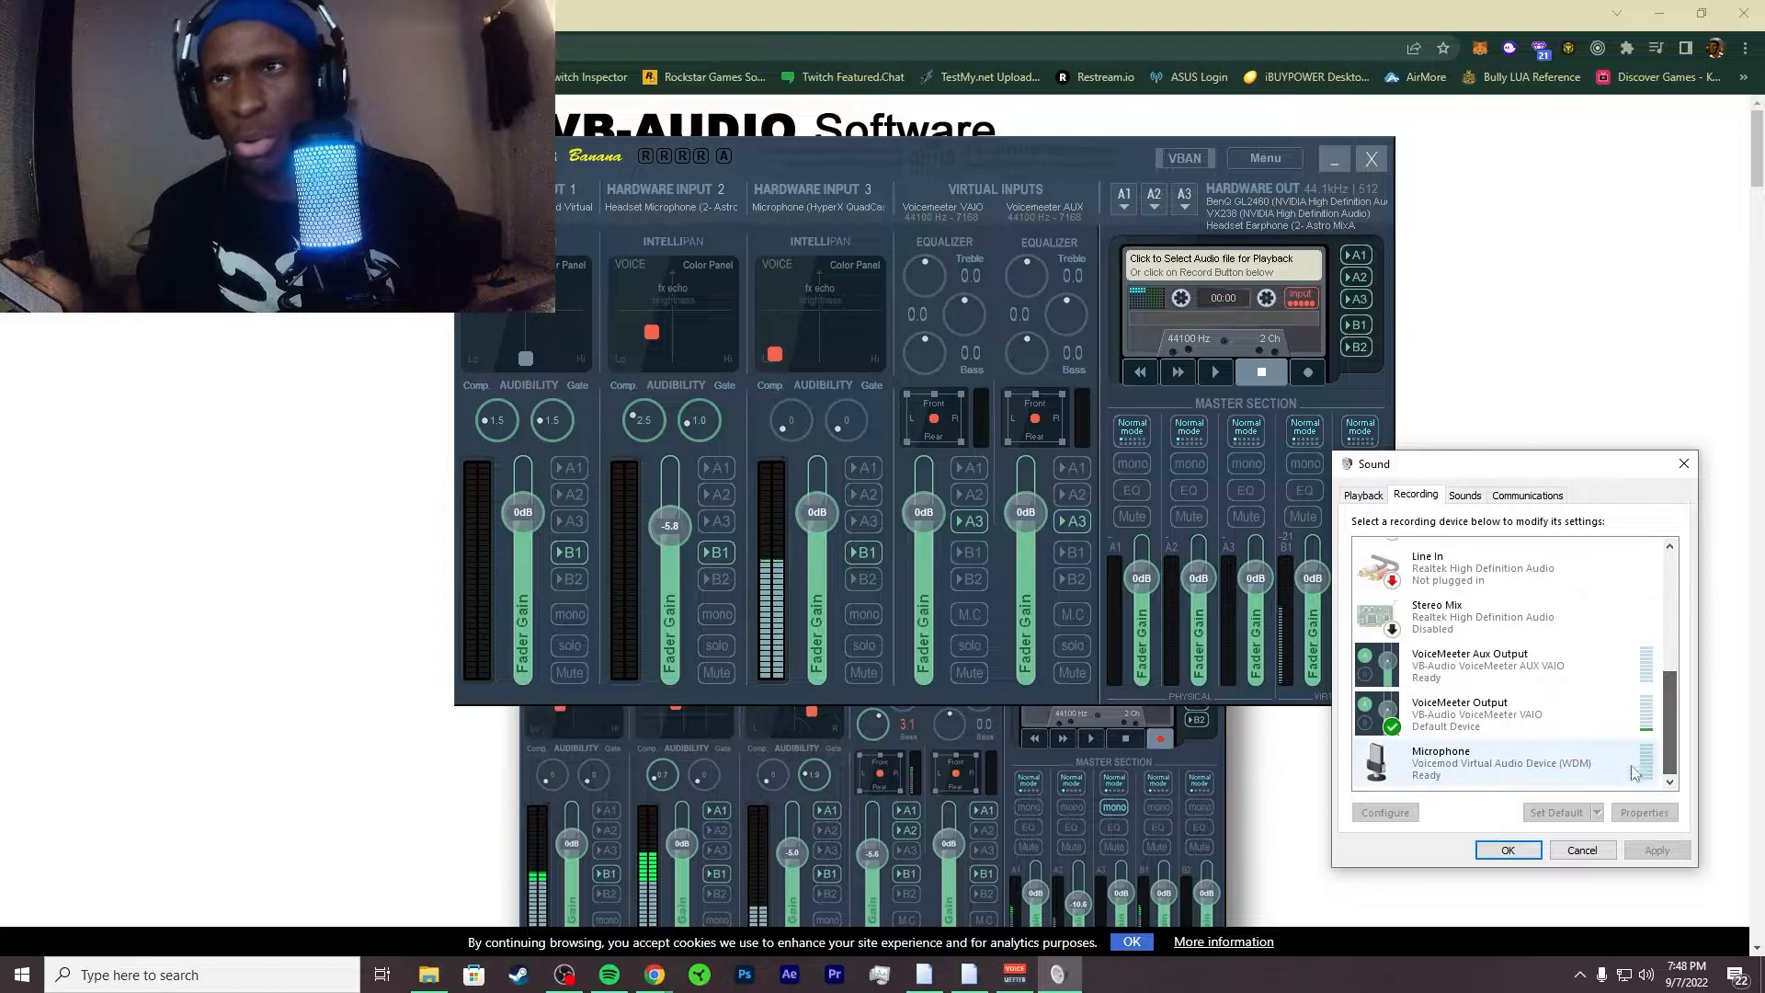
left_click(1363, 494)
left_click_drag(1667, 590, 1669, 546)
left_click_drag(1670, 617, 1674, 747)
left_click(1684, 464)
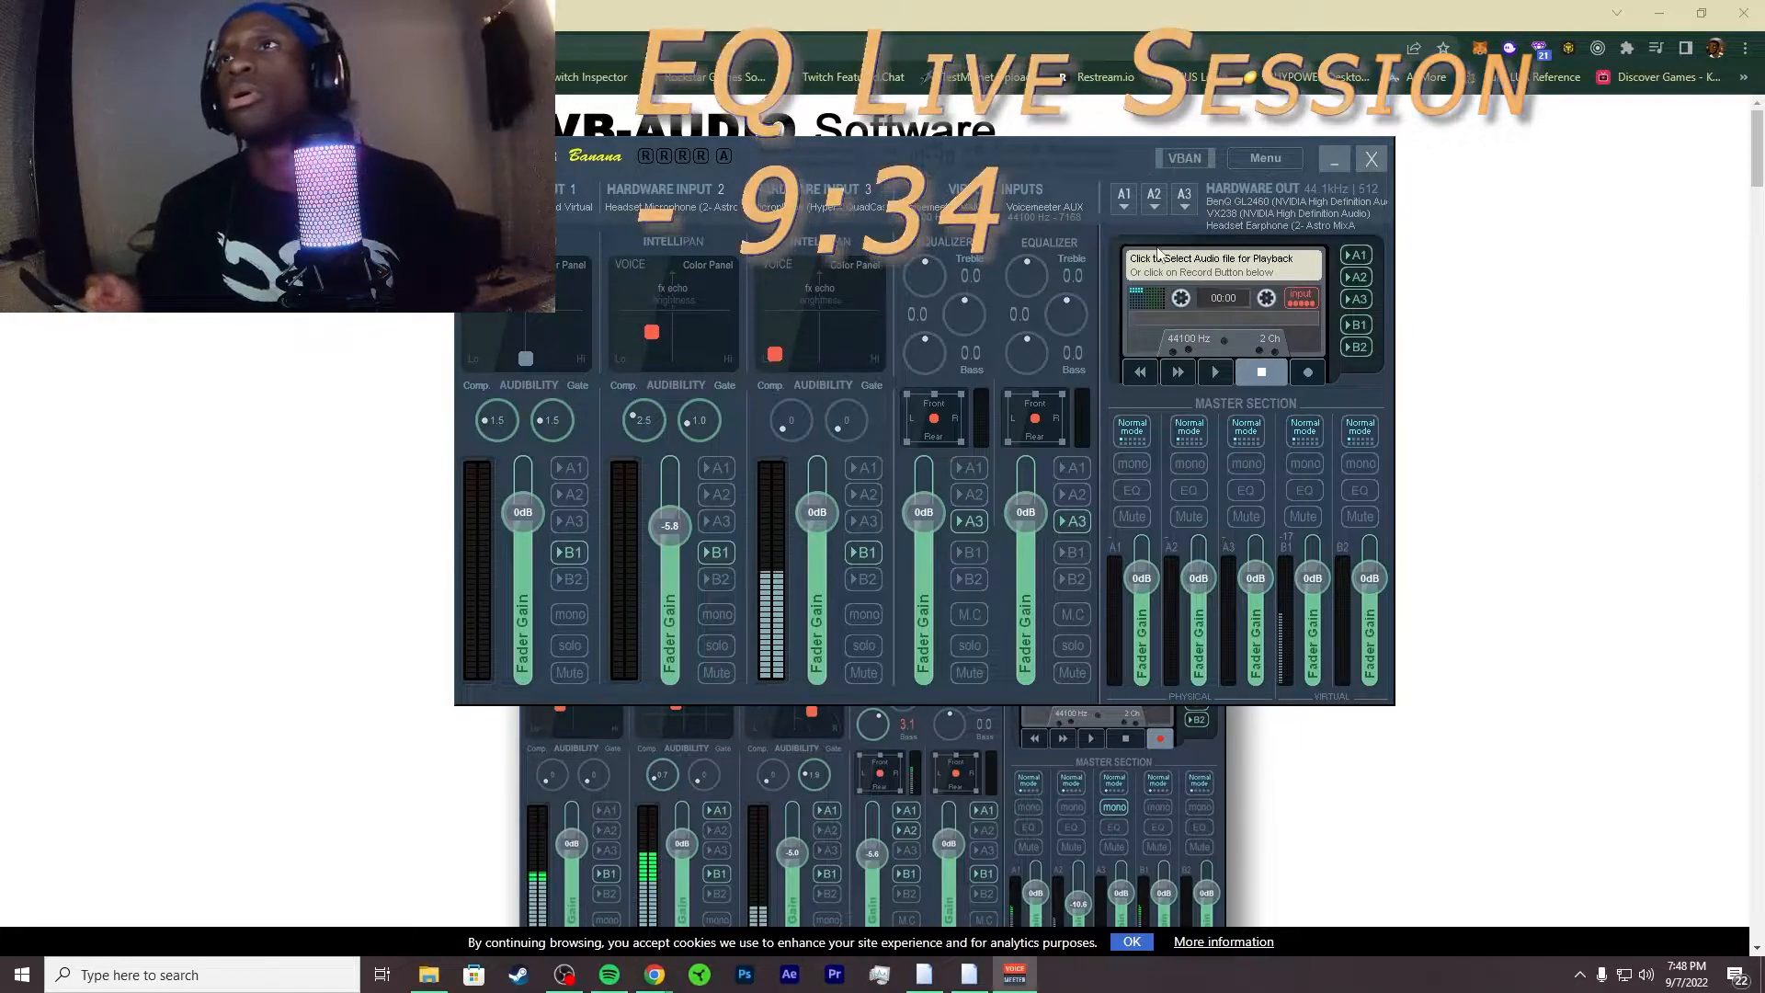
Step: Find Spectralissime through the Windows search and run it as administrator, allowing the elevation request
left_click_drag(1139, 160, 1164, 220)
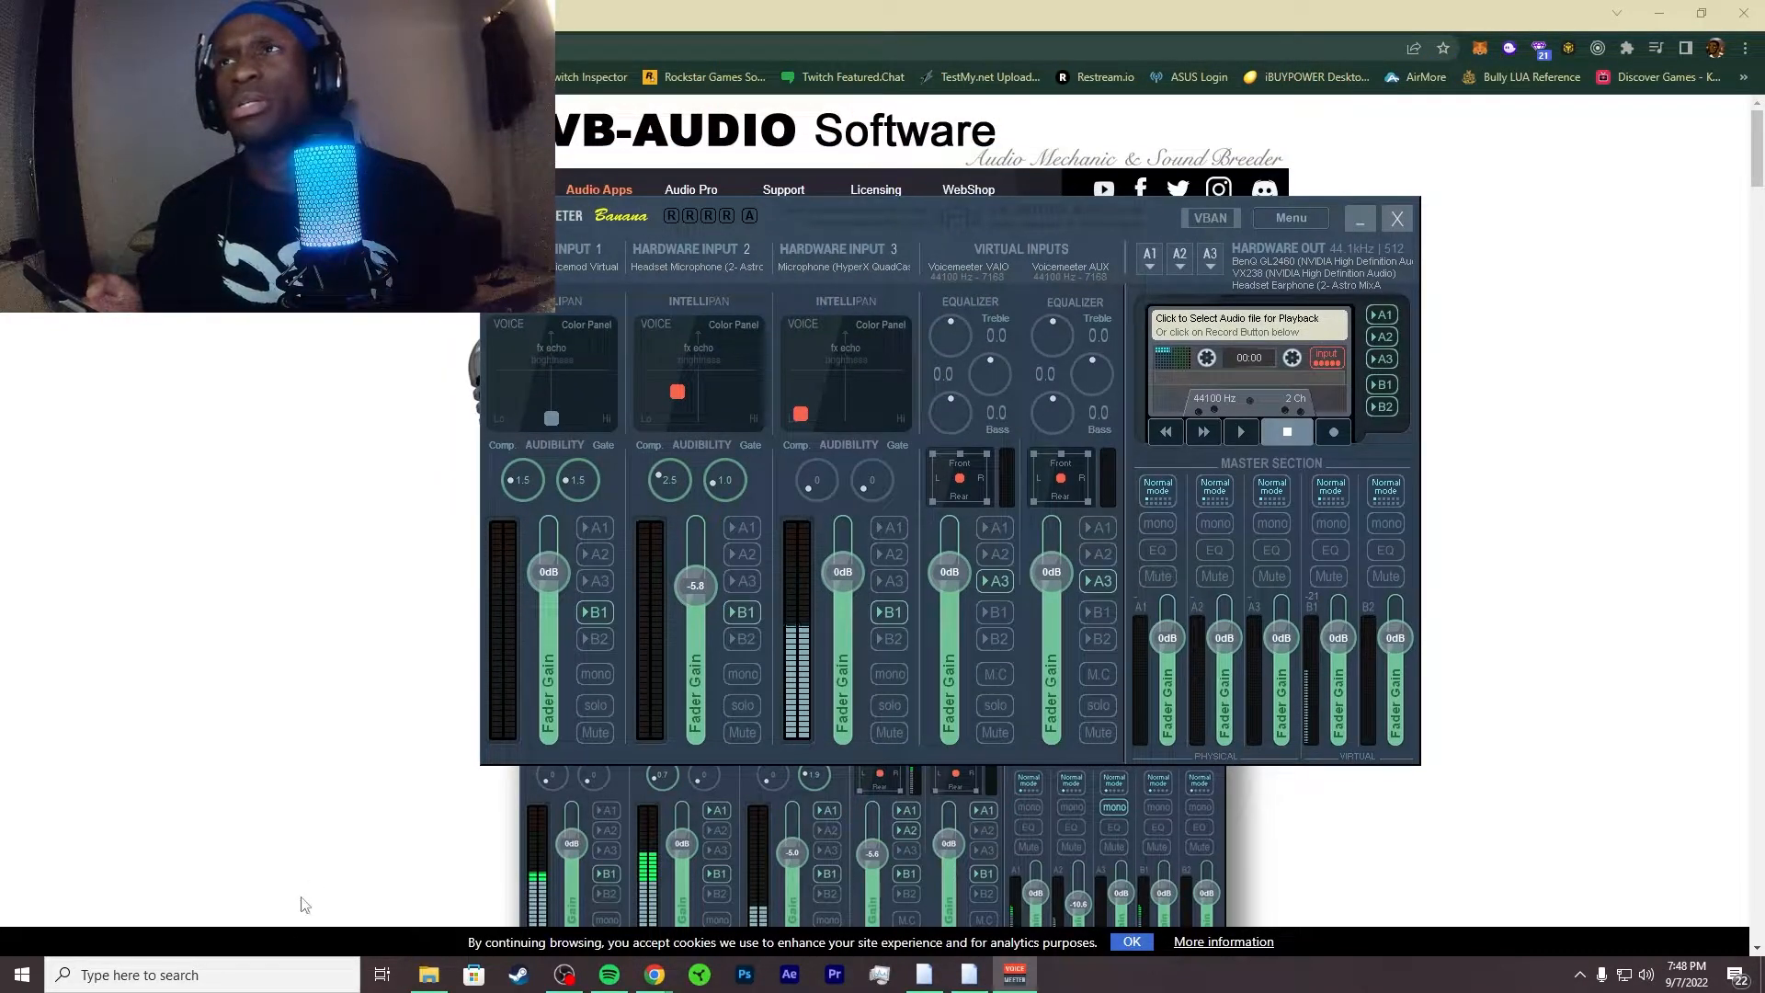
left_click(273, 975)
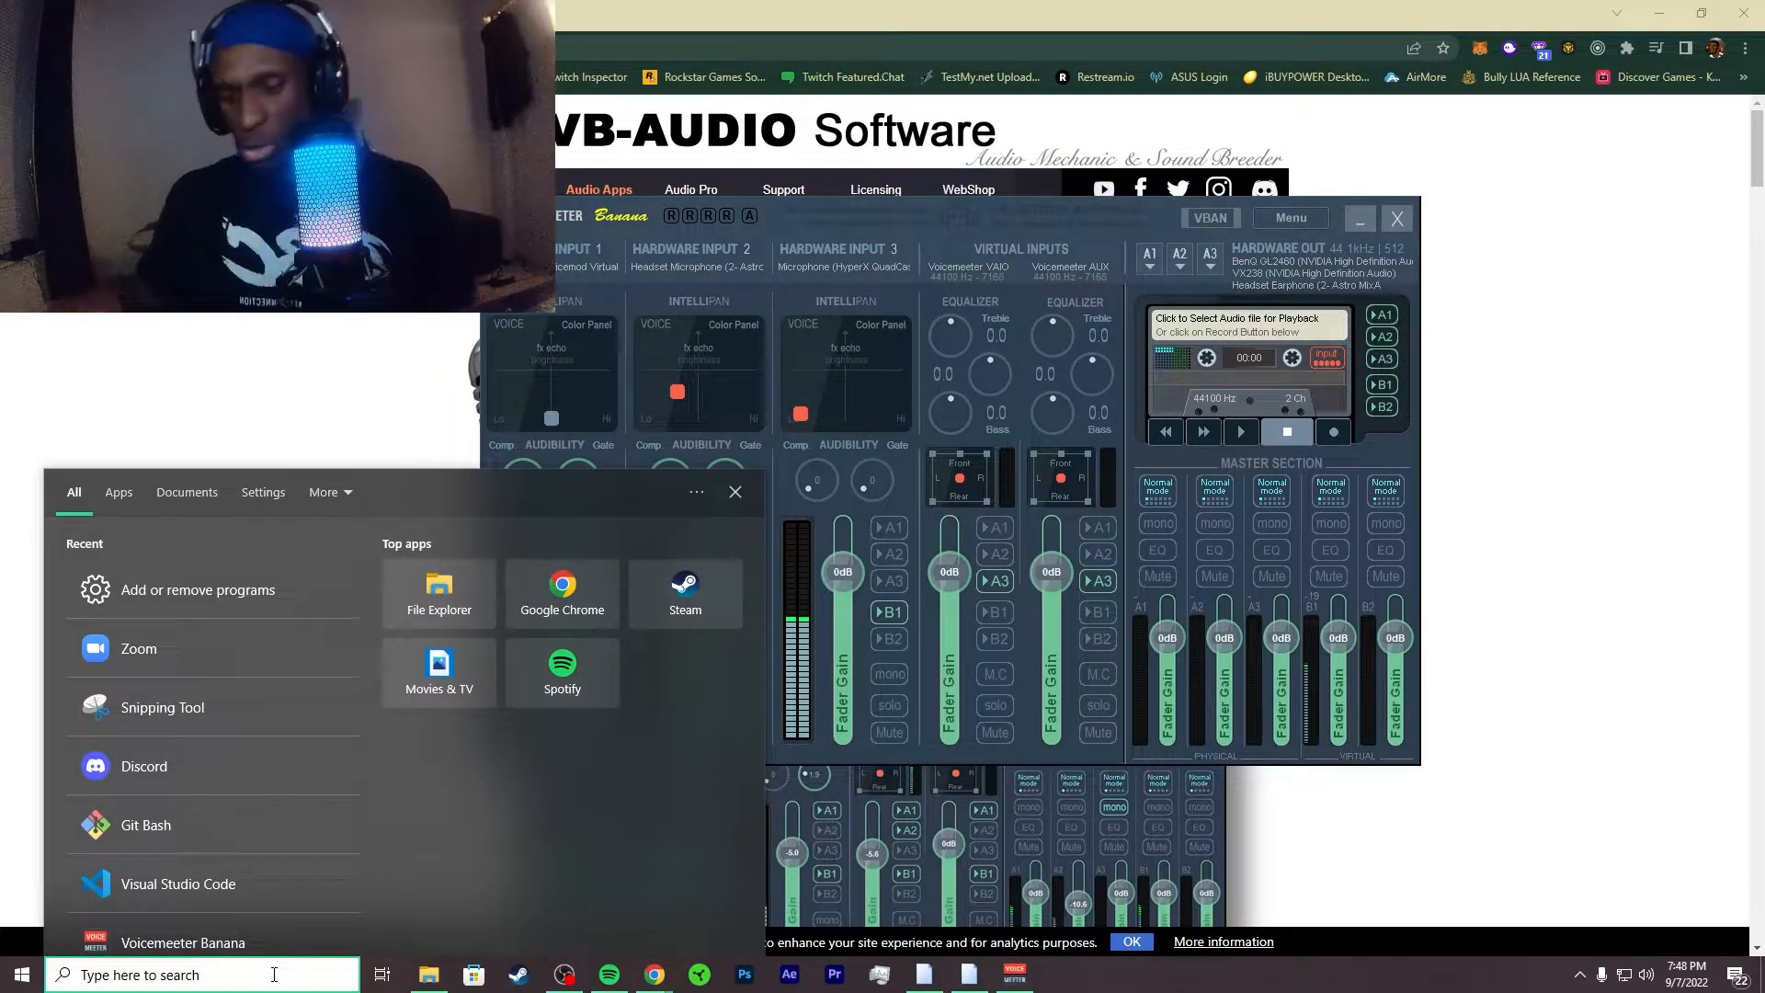
type("spectralissime")
right_click(158, 576)
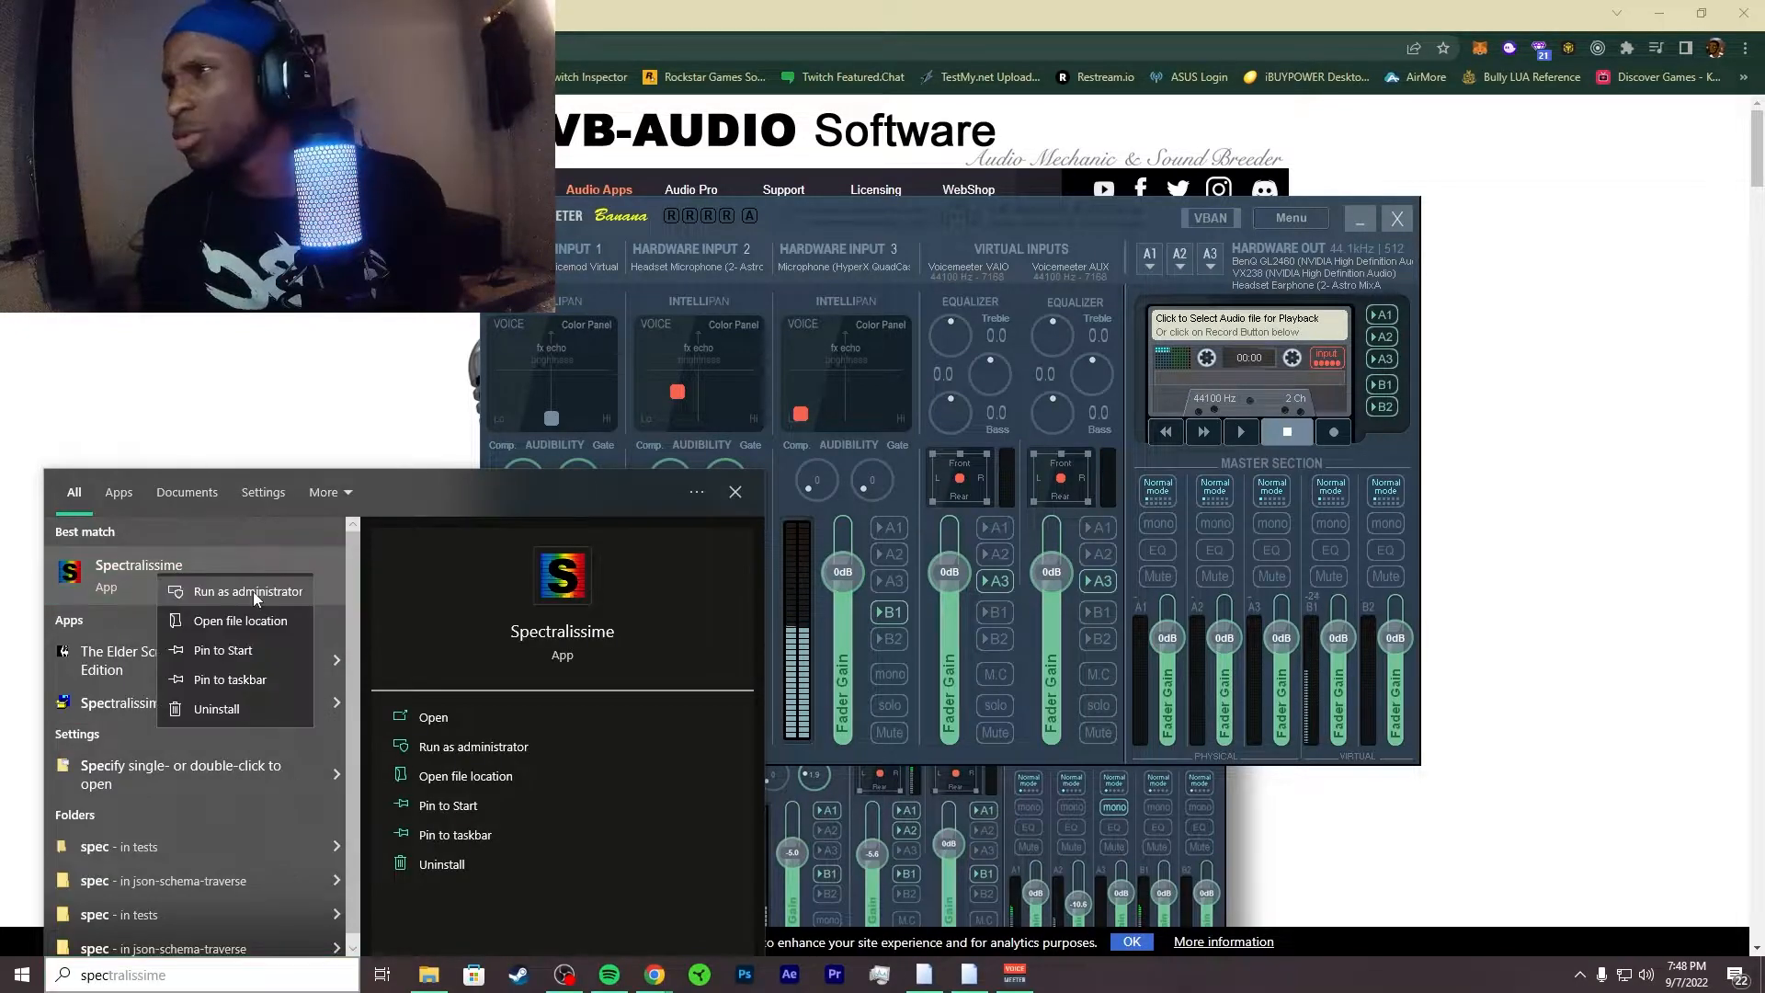
left_click(254, 593)
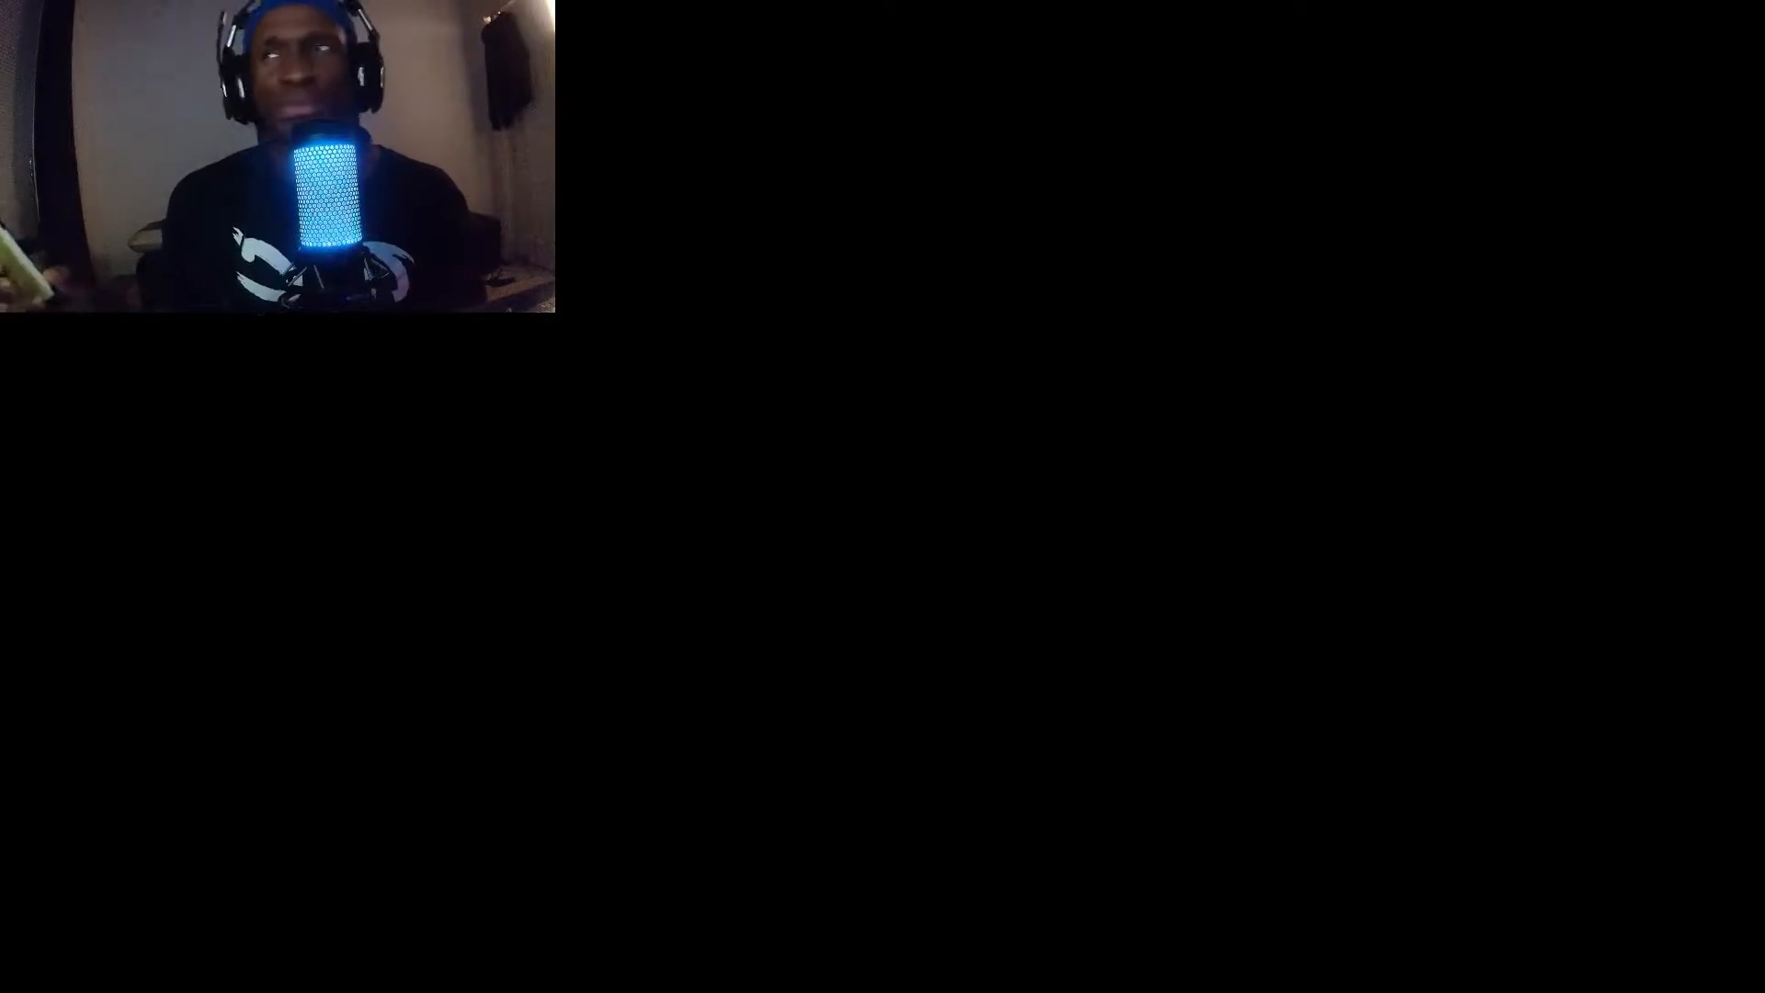
left_click(806, 552)
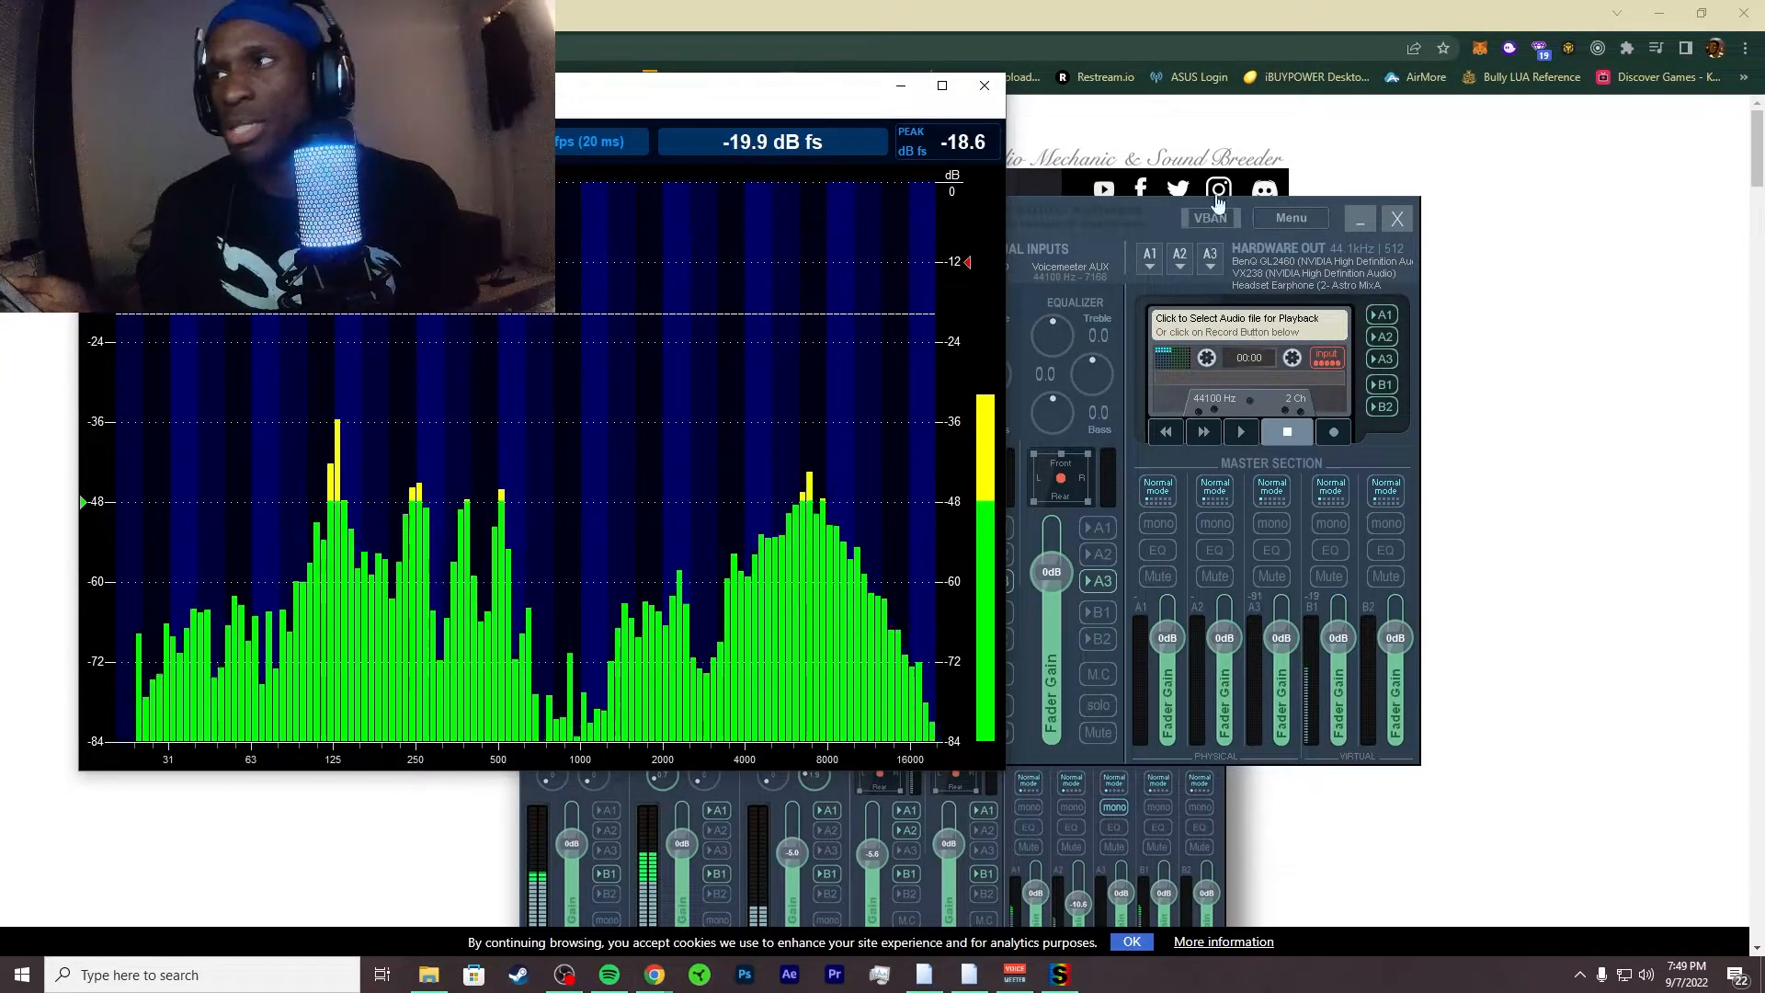
Step: Clear the desktop behind the audio tools by minimizing the browser and closing the music player window
left_click_drag(1171, 213, 1231, 393)
left_click(1659, 12)
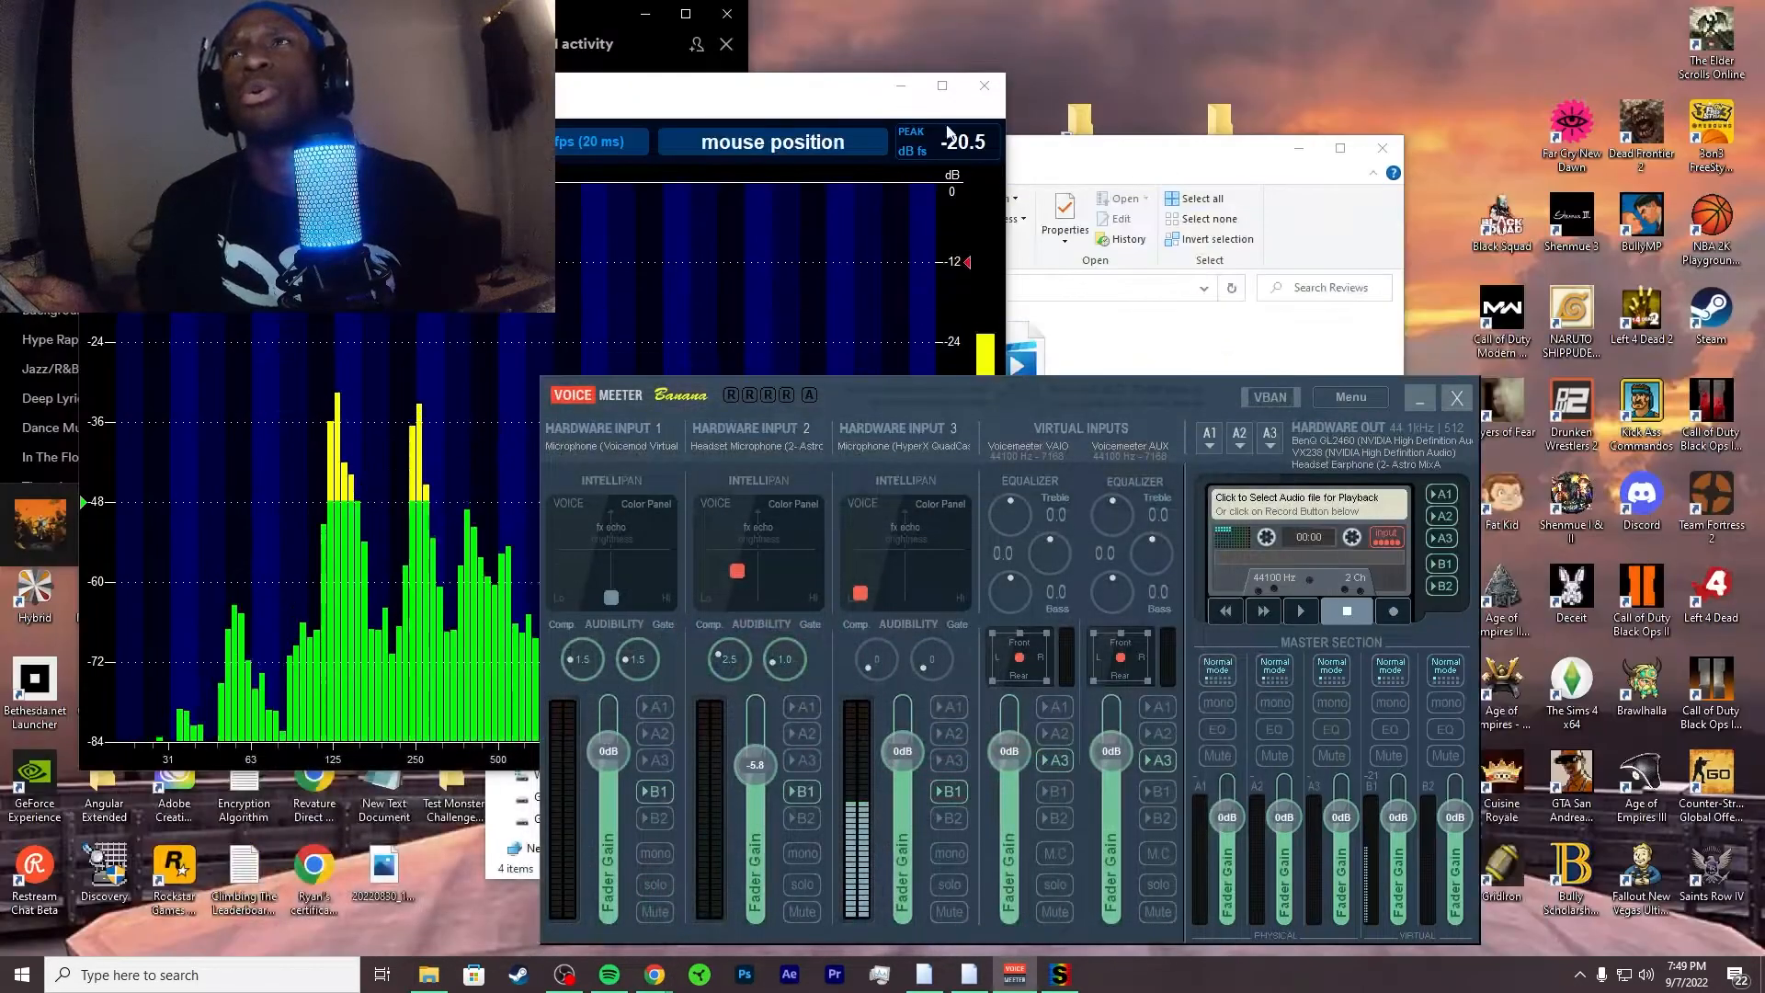
left_click(727, 14)
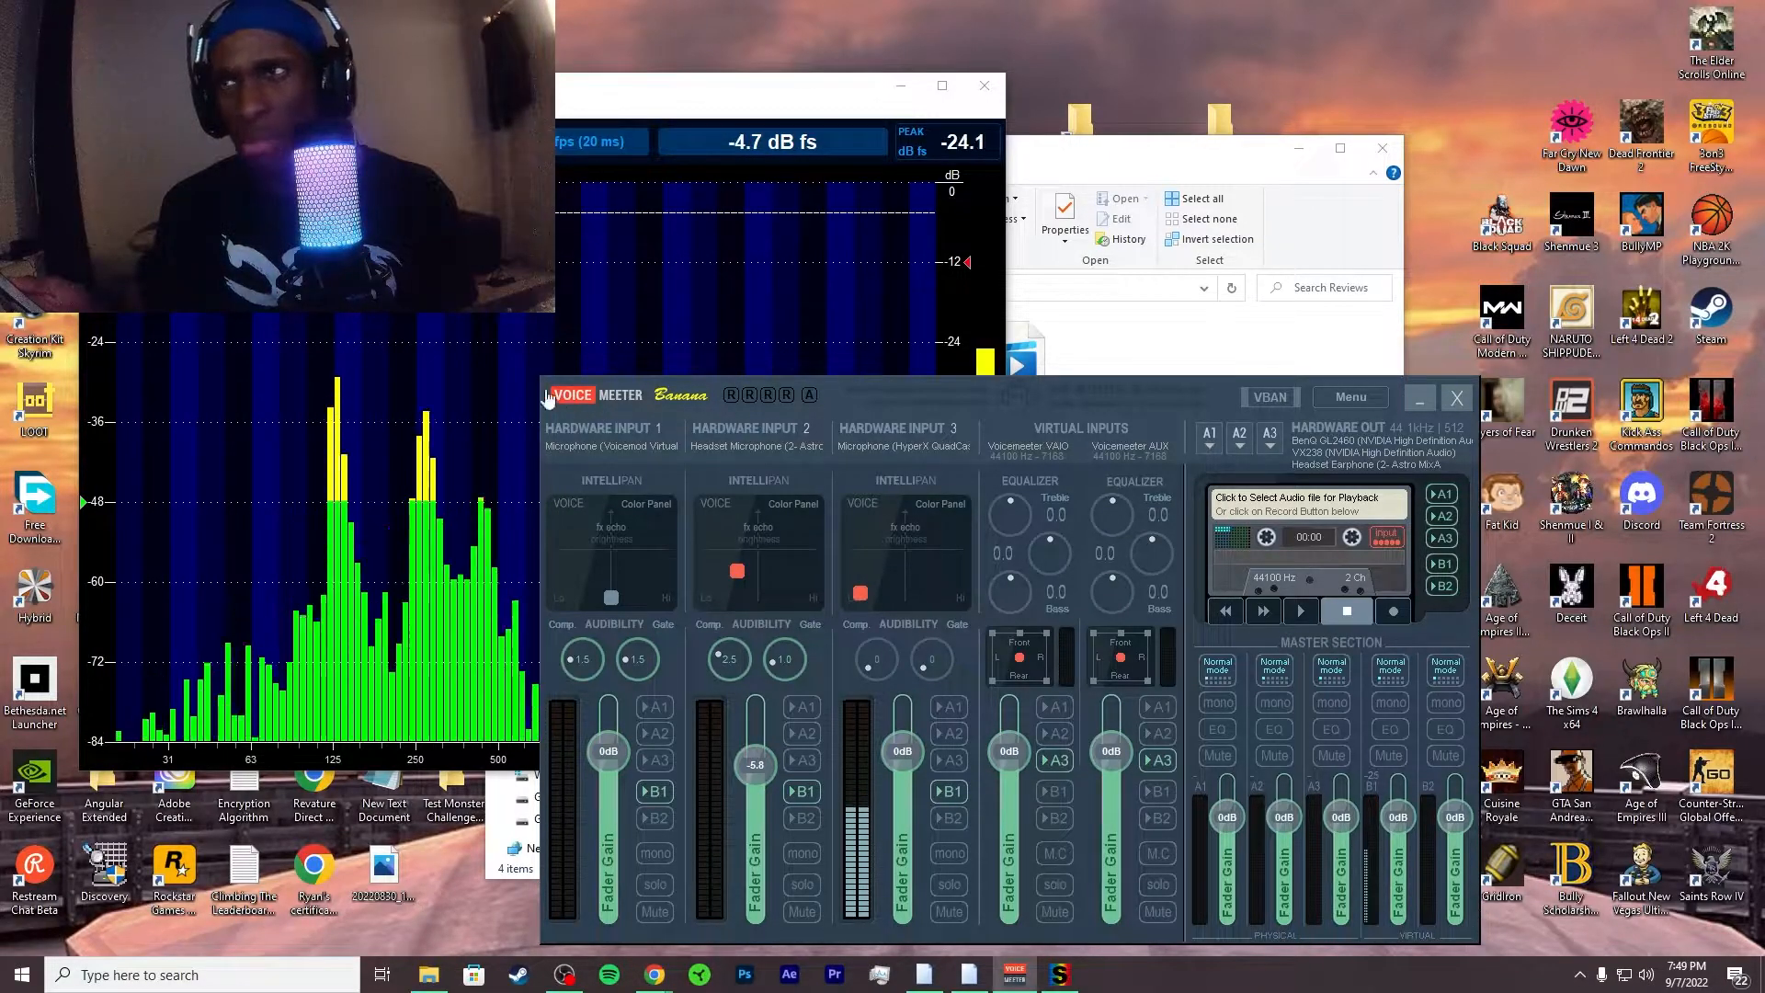
Step: Shrink the Spectralissime window and arrange it and Voicemeeter Banana so that both are fully visible side by side
left_click(780, 86)
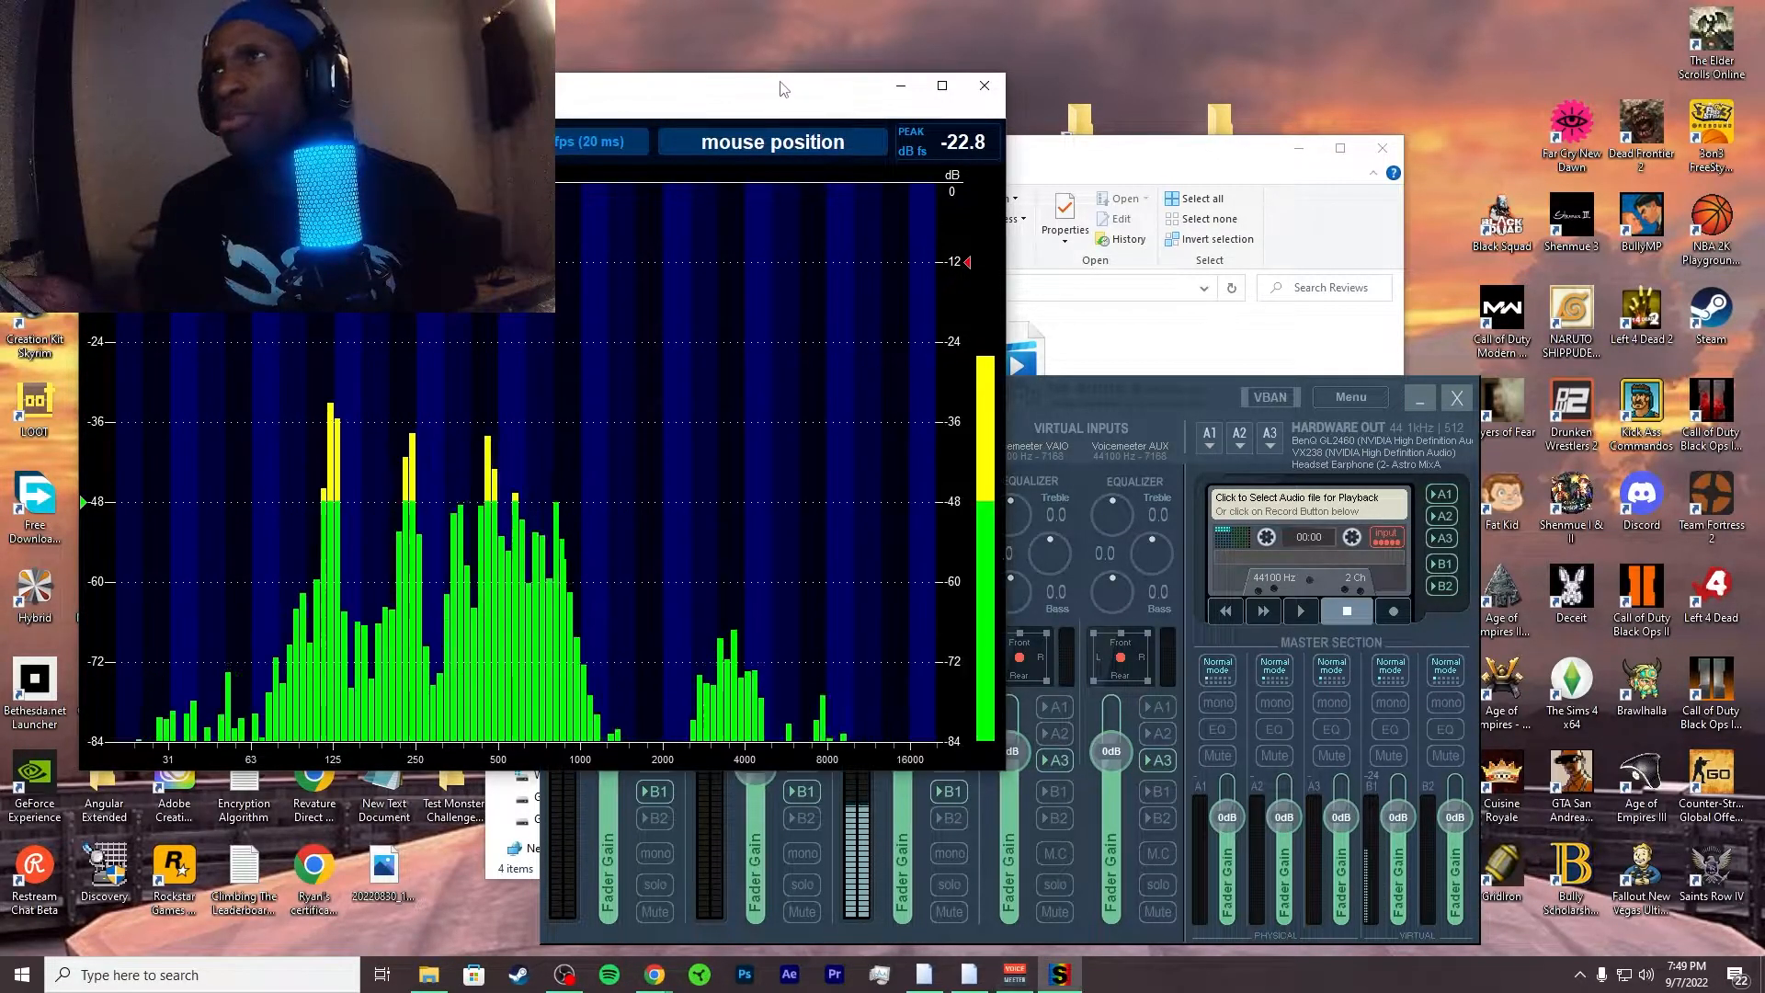
left_click_drag(996, 771, 808, 602)
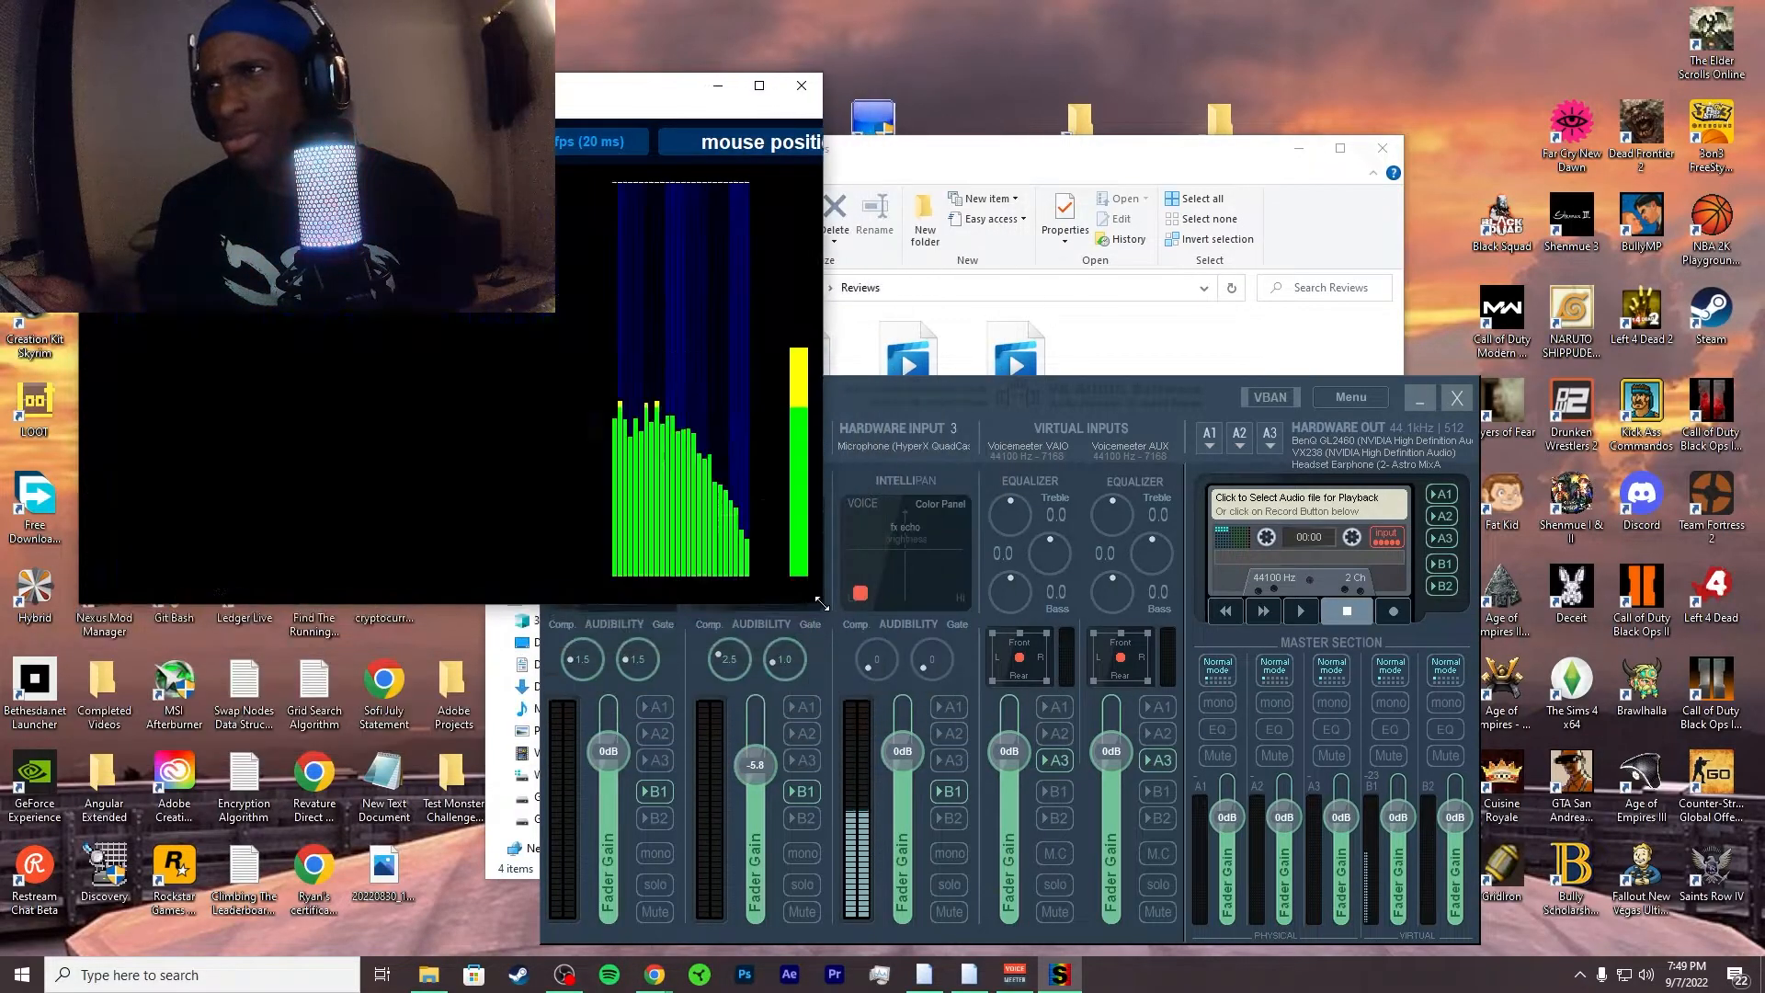
left_click_drag(635, 86, 582, 25)
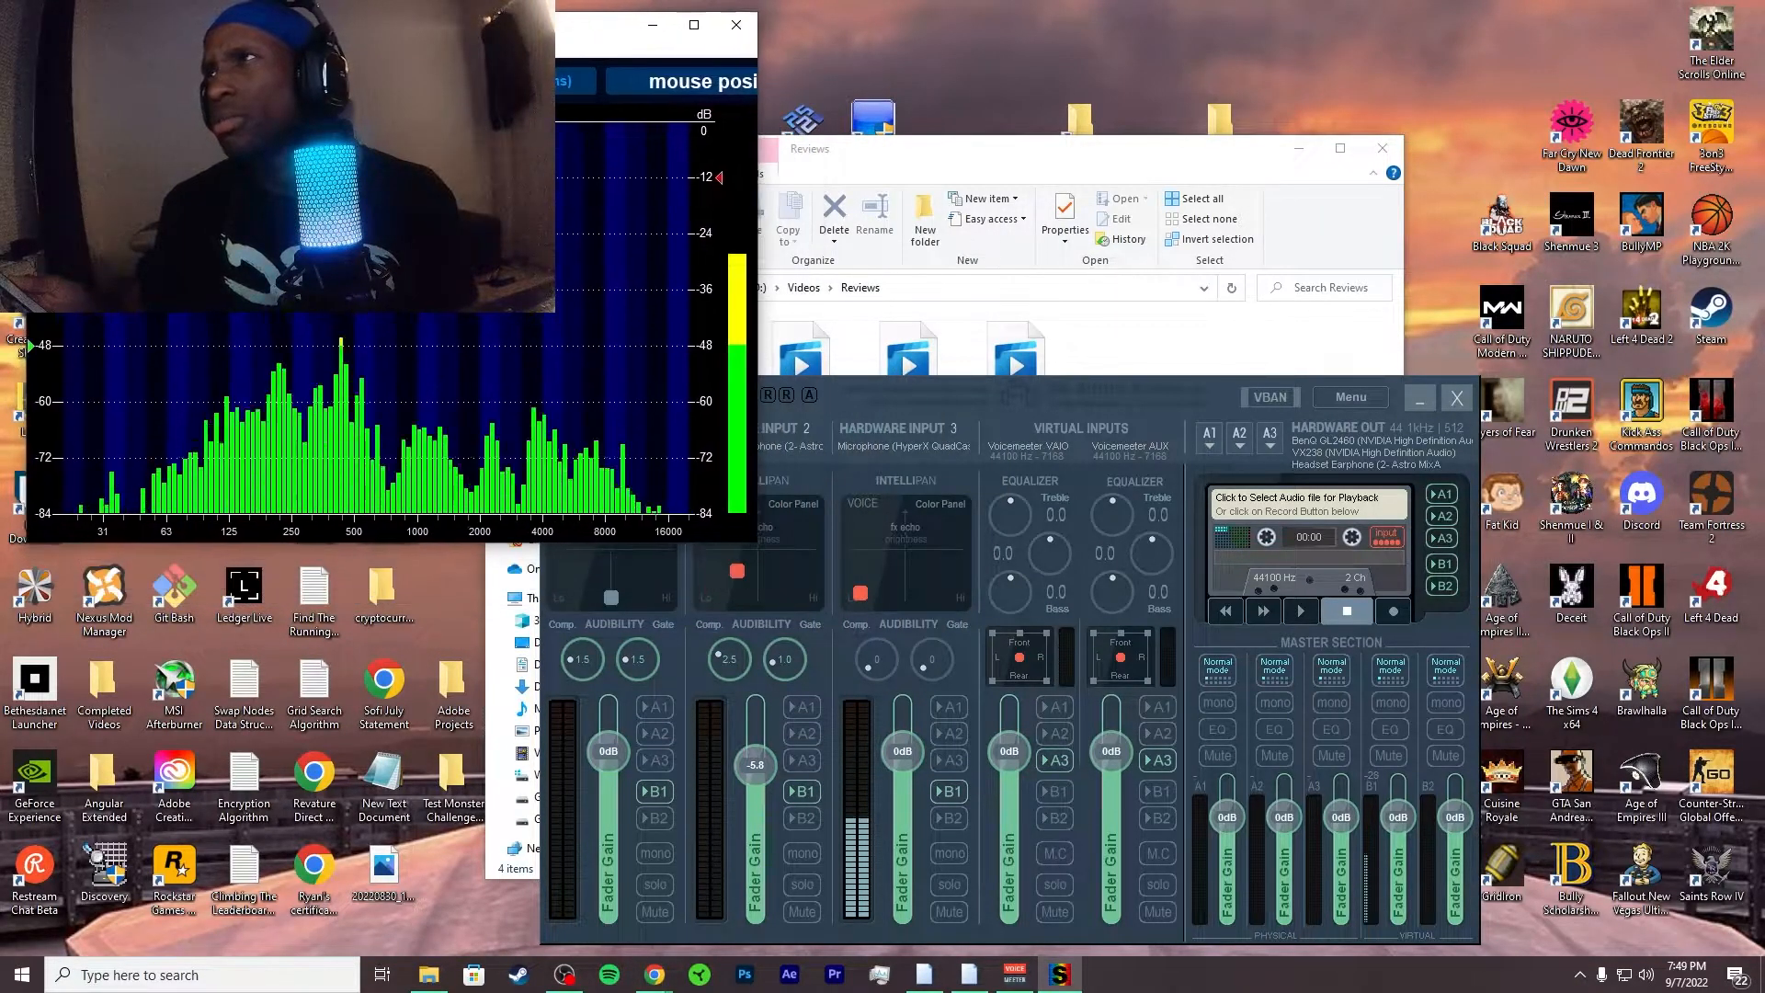
left_click_drag(413, 38, 416, 436)
left_click_drag(1228, 397, 1432, 66)
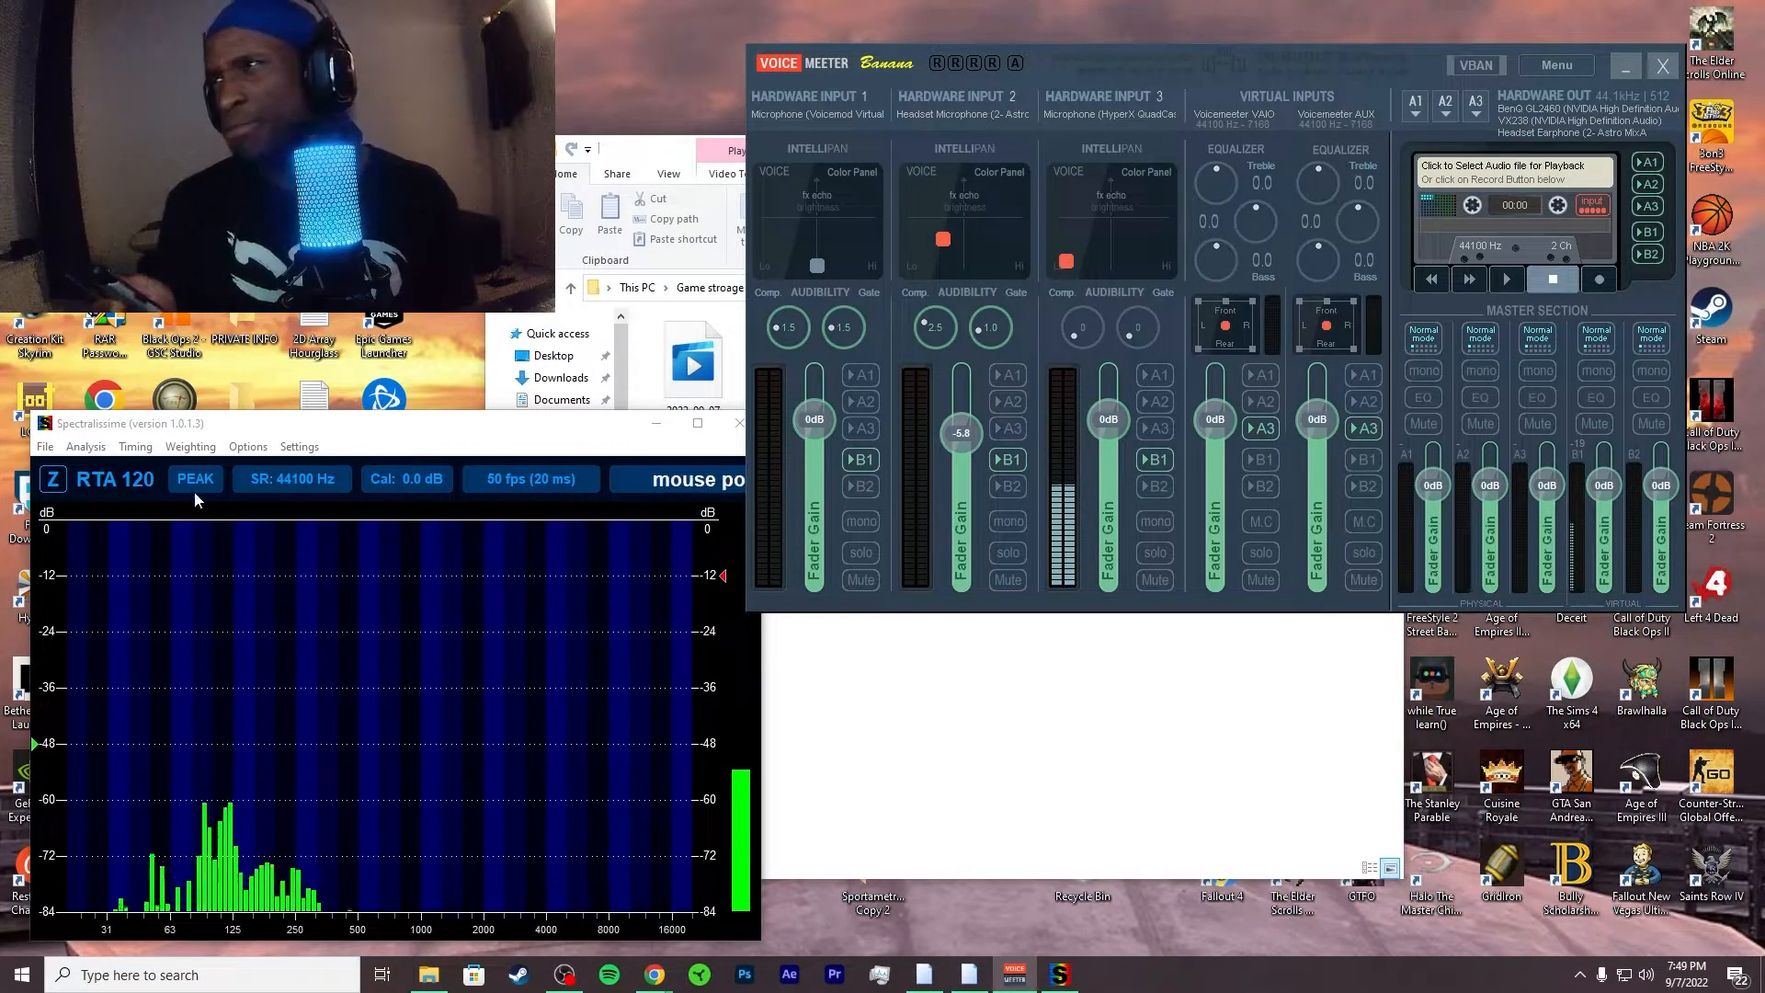
left_click_drag(523, 438, 506, 391)
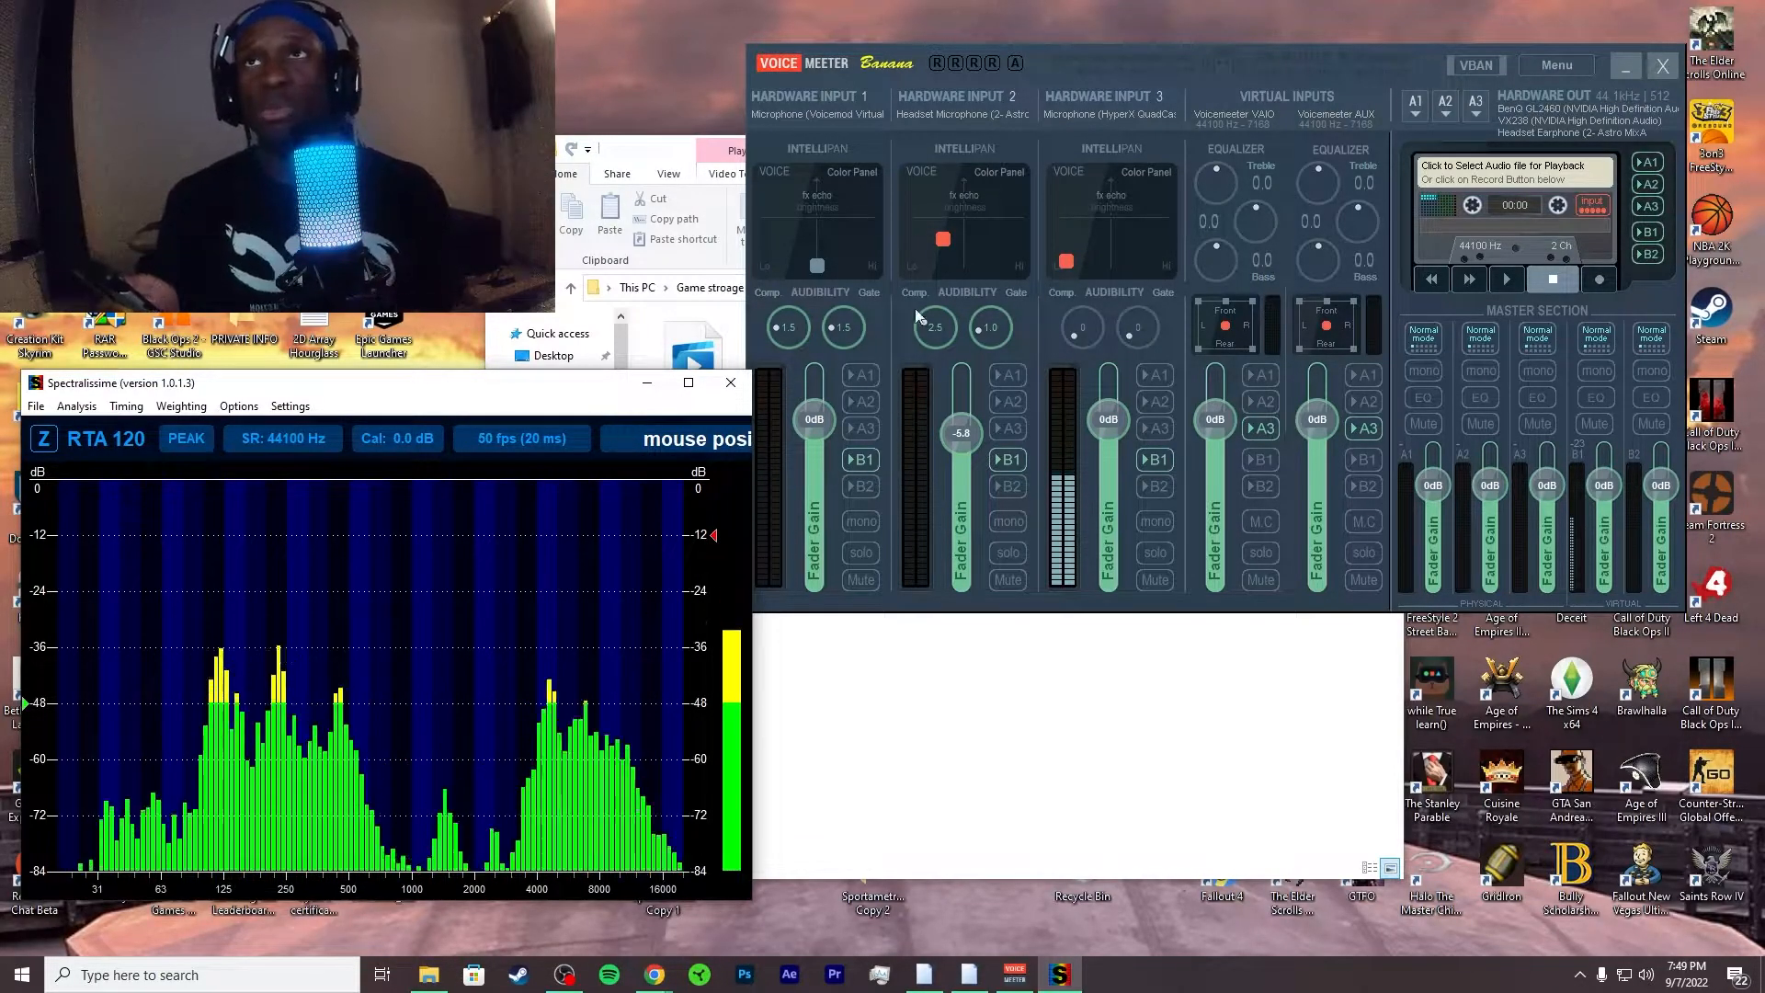
Step: Run Voicemeeter's 15 Bands Graphic EQ and place its window directly beneath the mixer, clear of Spectralissime
left_click(1552, 66)
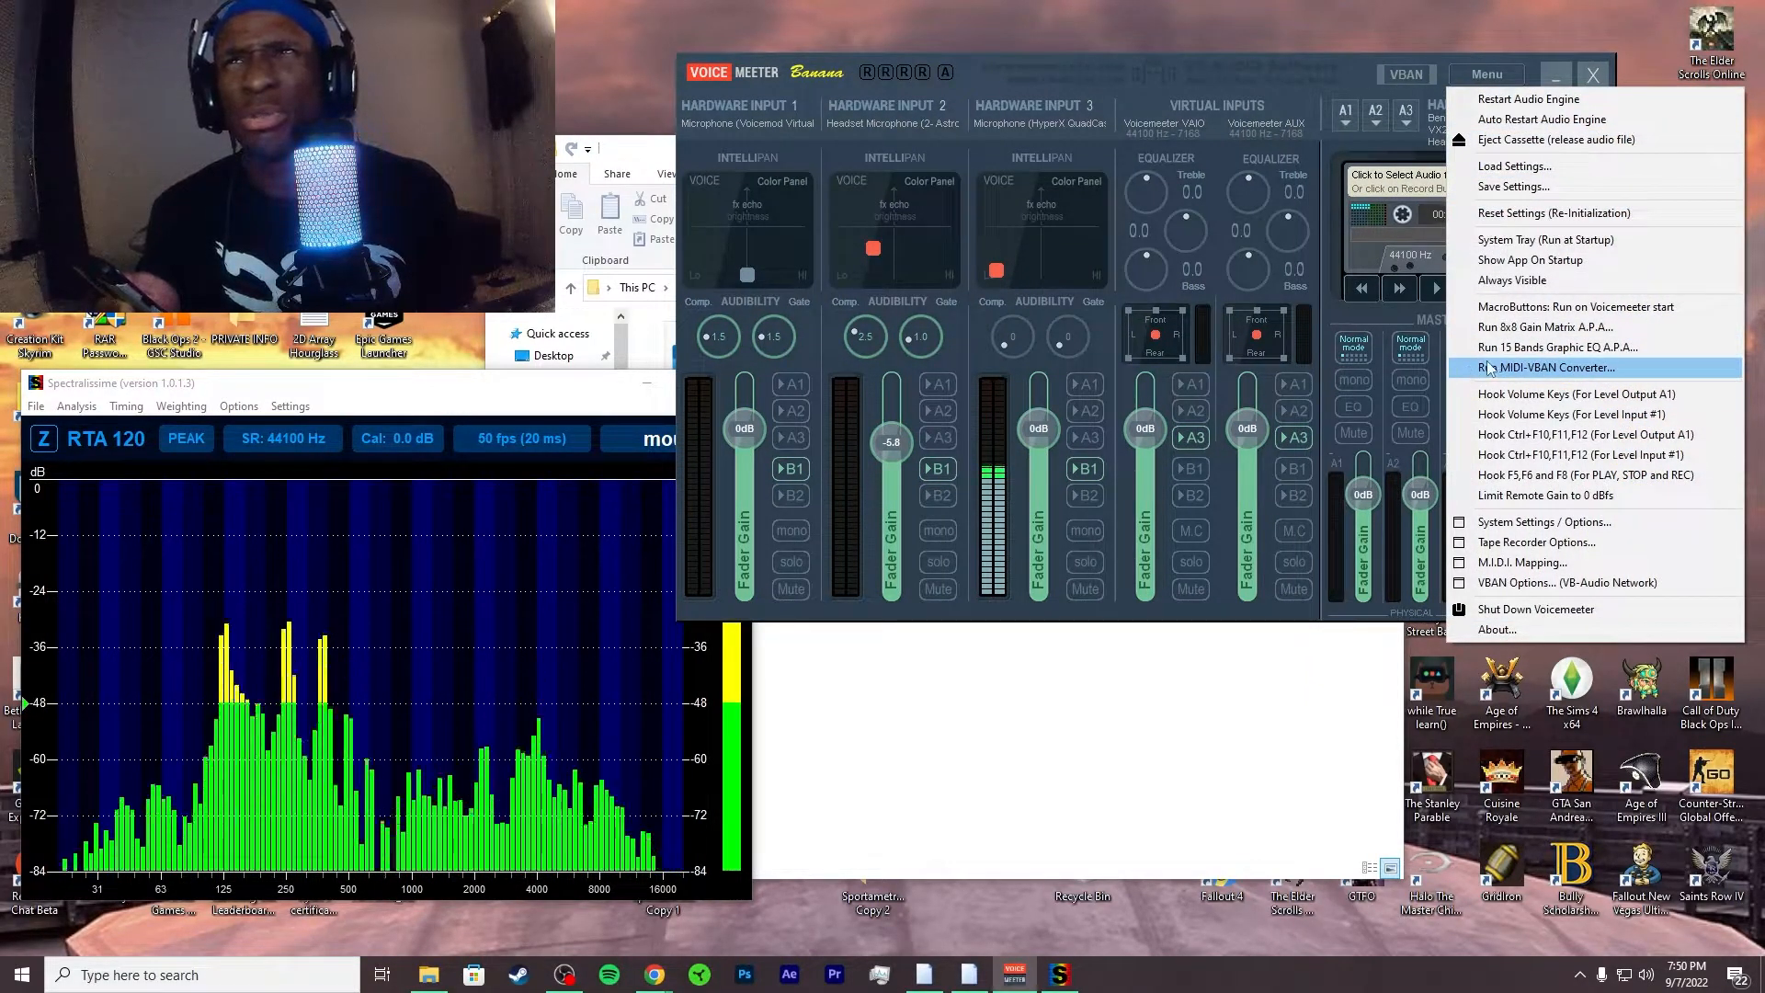
left_click(1600, 349)
left_click_drag(460, 13, 1519, 712)
left_click(1364, 85)
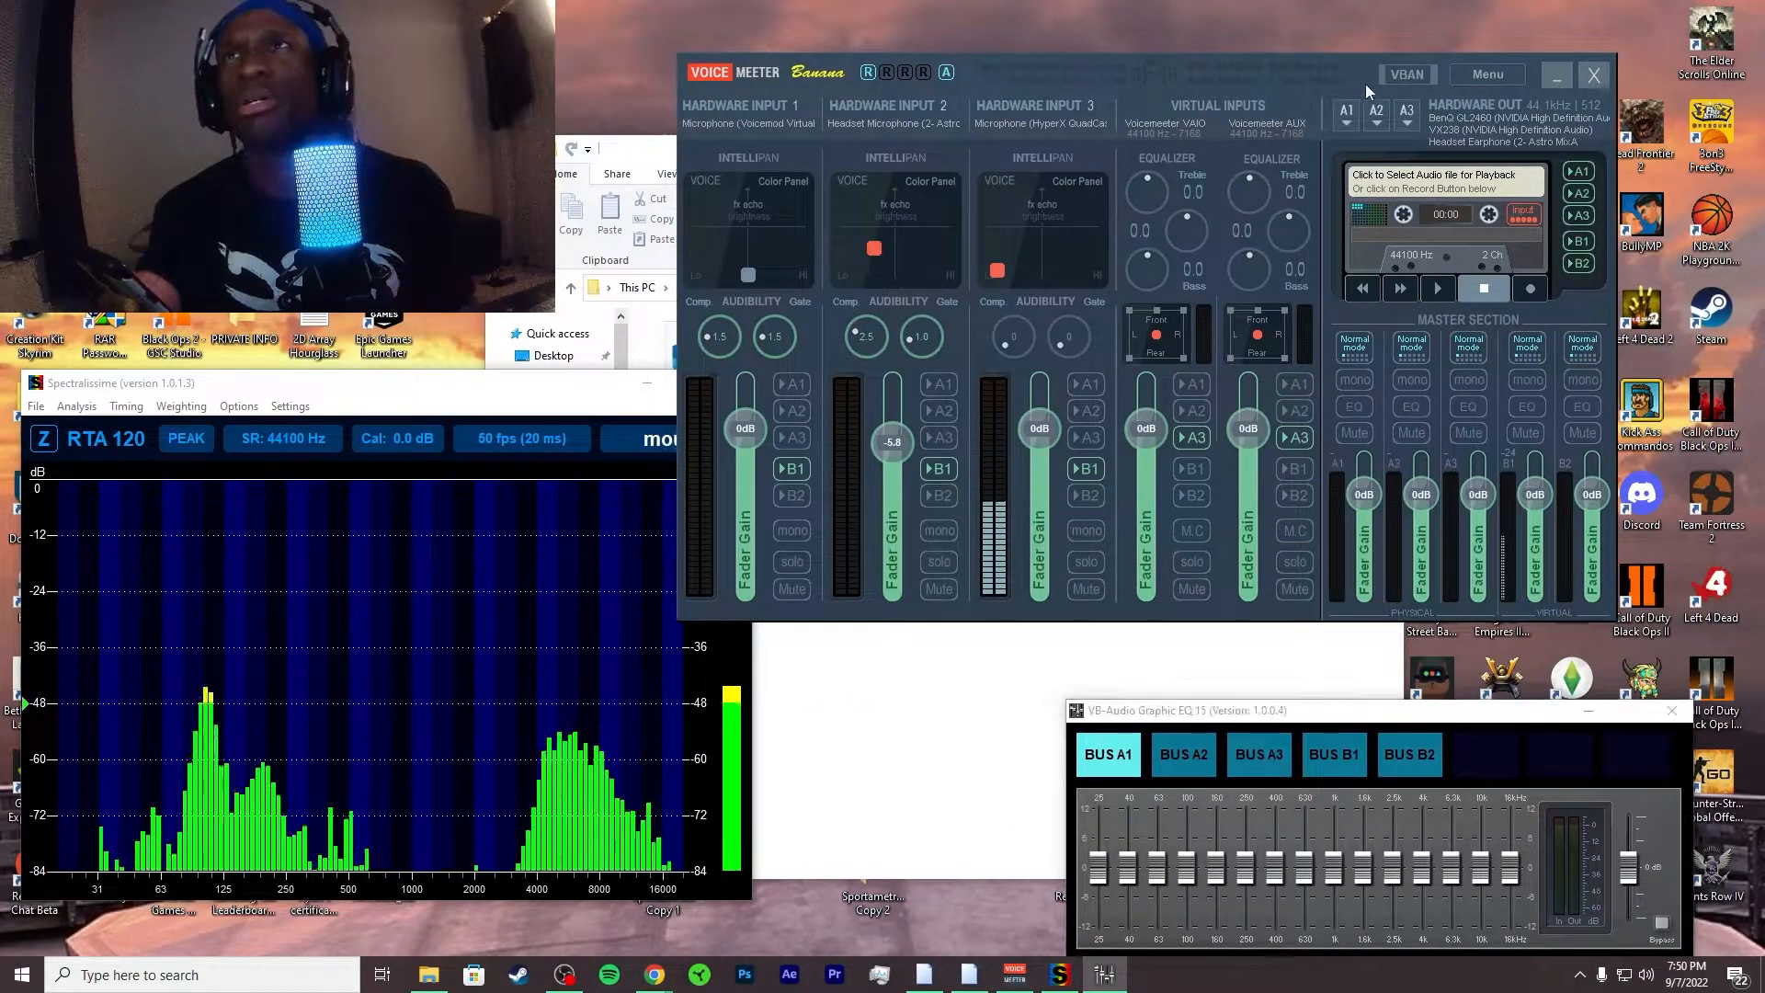
left_click_drag(1364, 84, 1469, 59)
left_click_drag(1527, 719, 1467, 645)
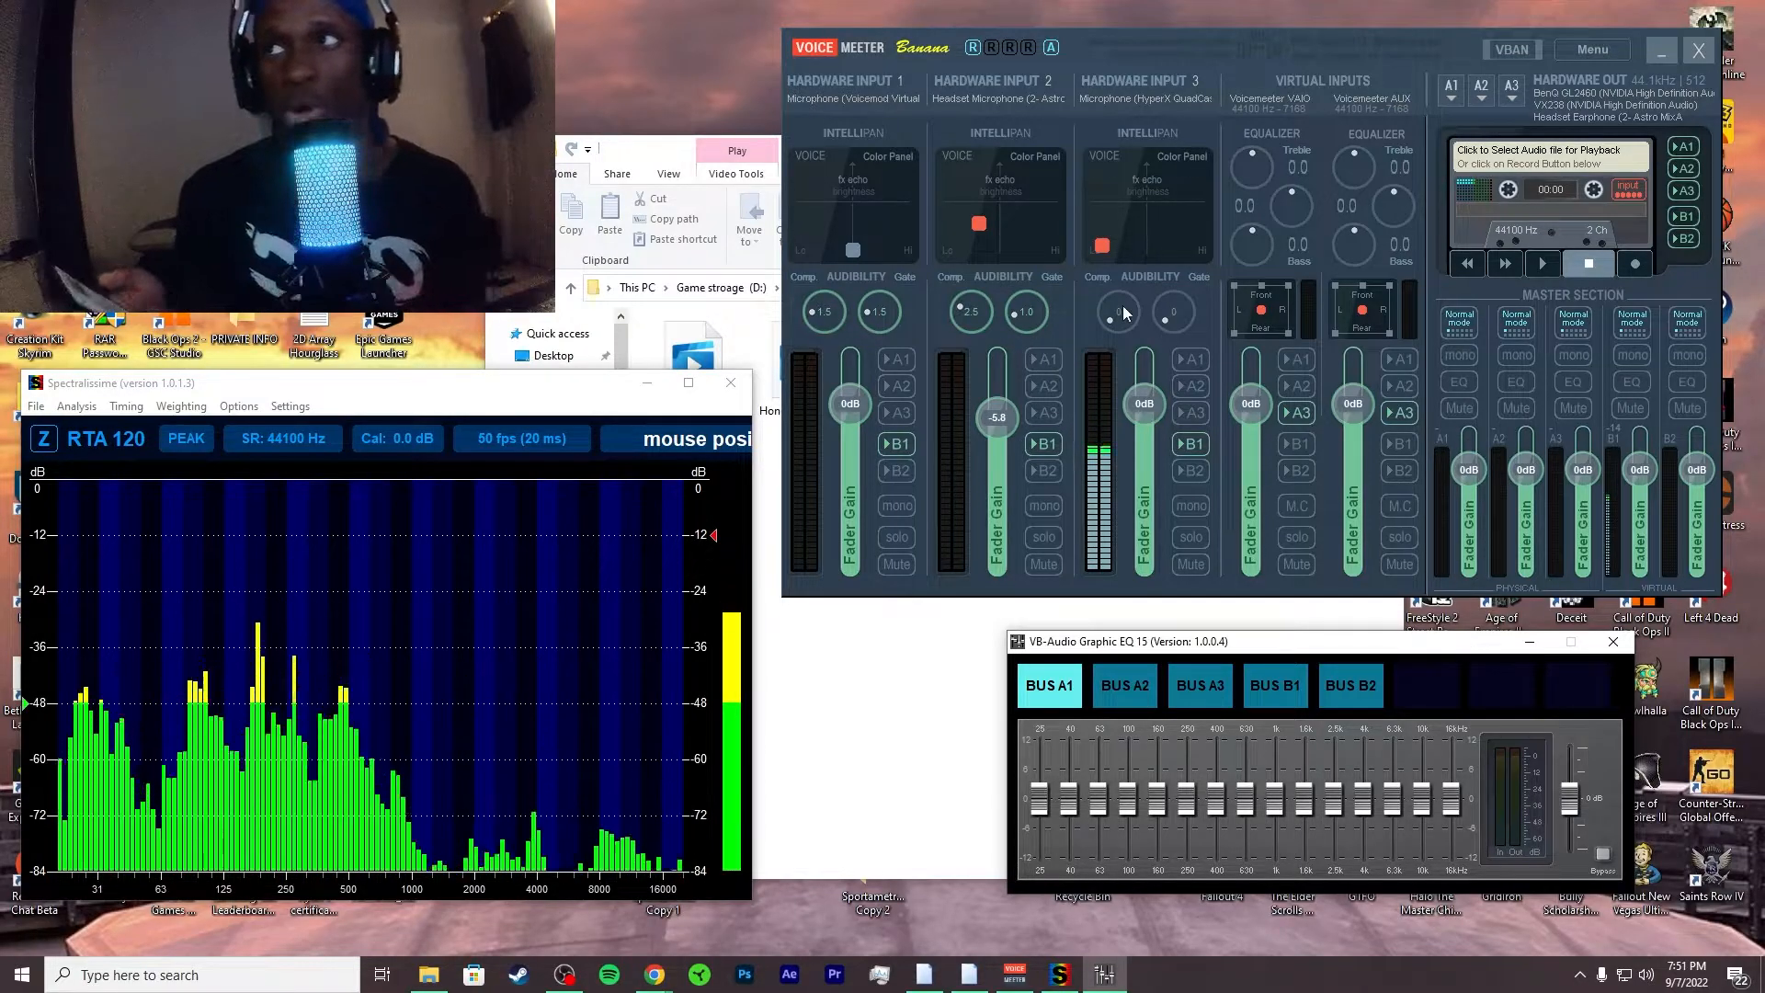
Step: Go through the graphic EQ's output buses and select BUS B1, repositioning the analyzer and EQ windows
left_click_drag(569, 387, 571, 405)
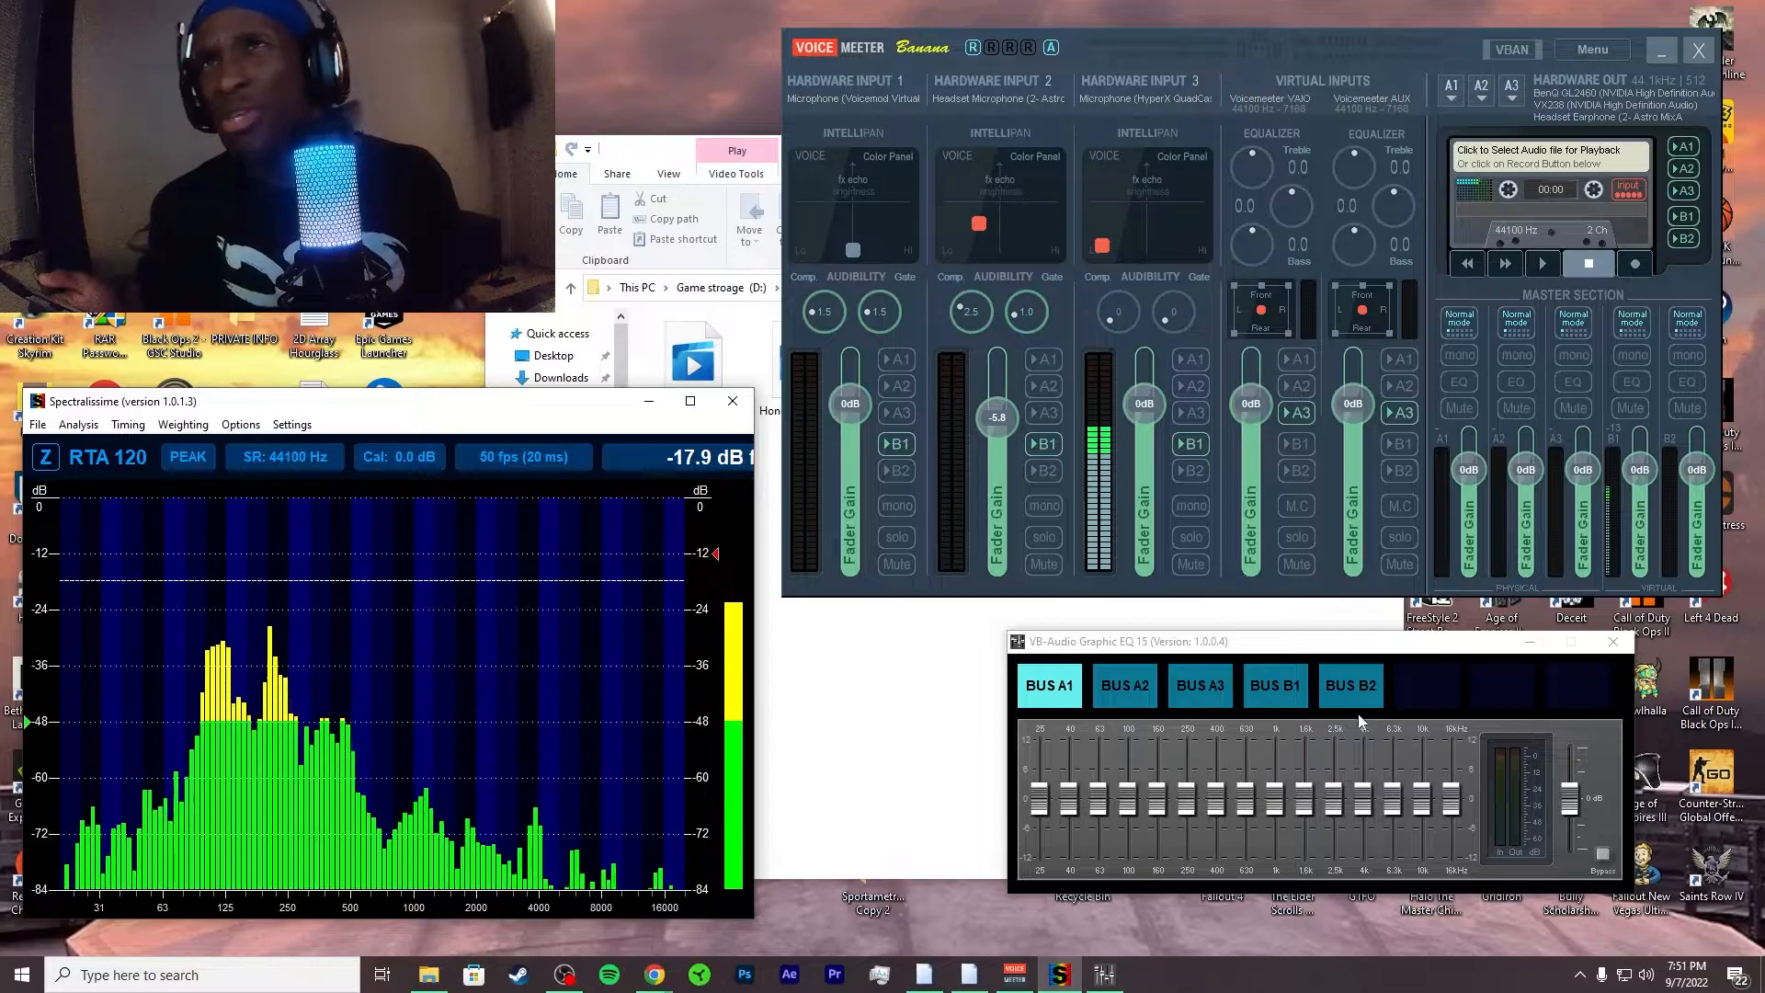
left_click(1125, 685)
left_click(1200, 684)
left_click(1275, 685)
left_click(1351, 685)
left_click(1049, 685)
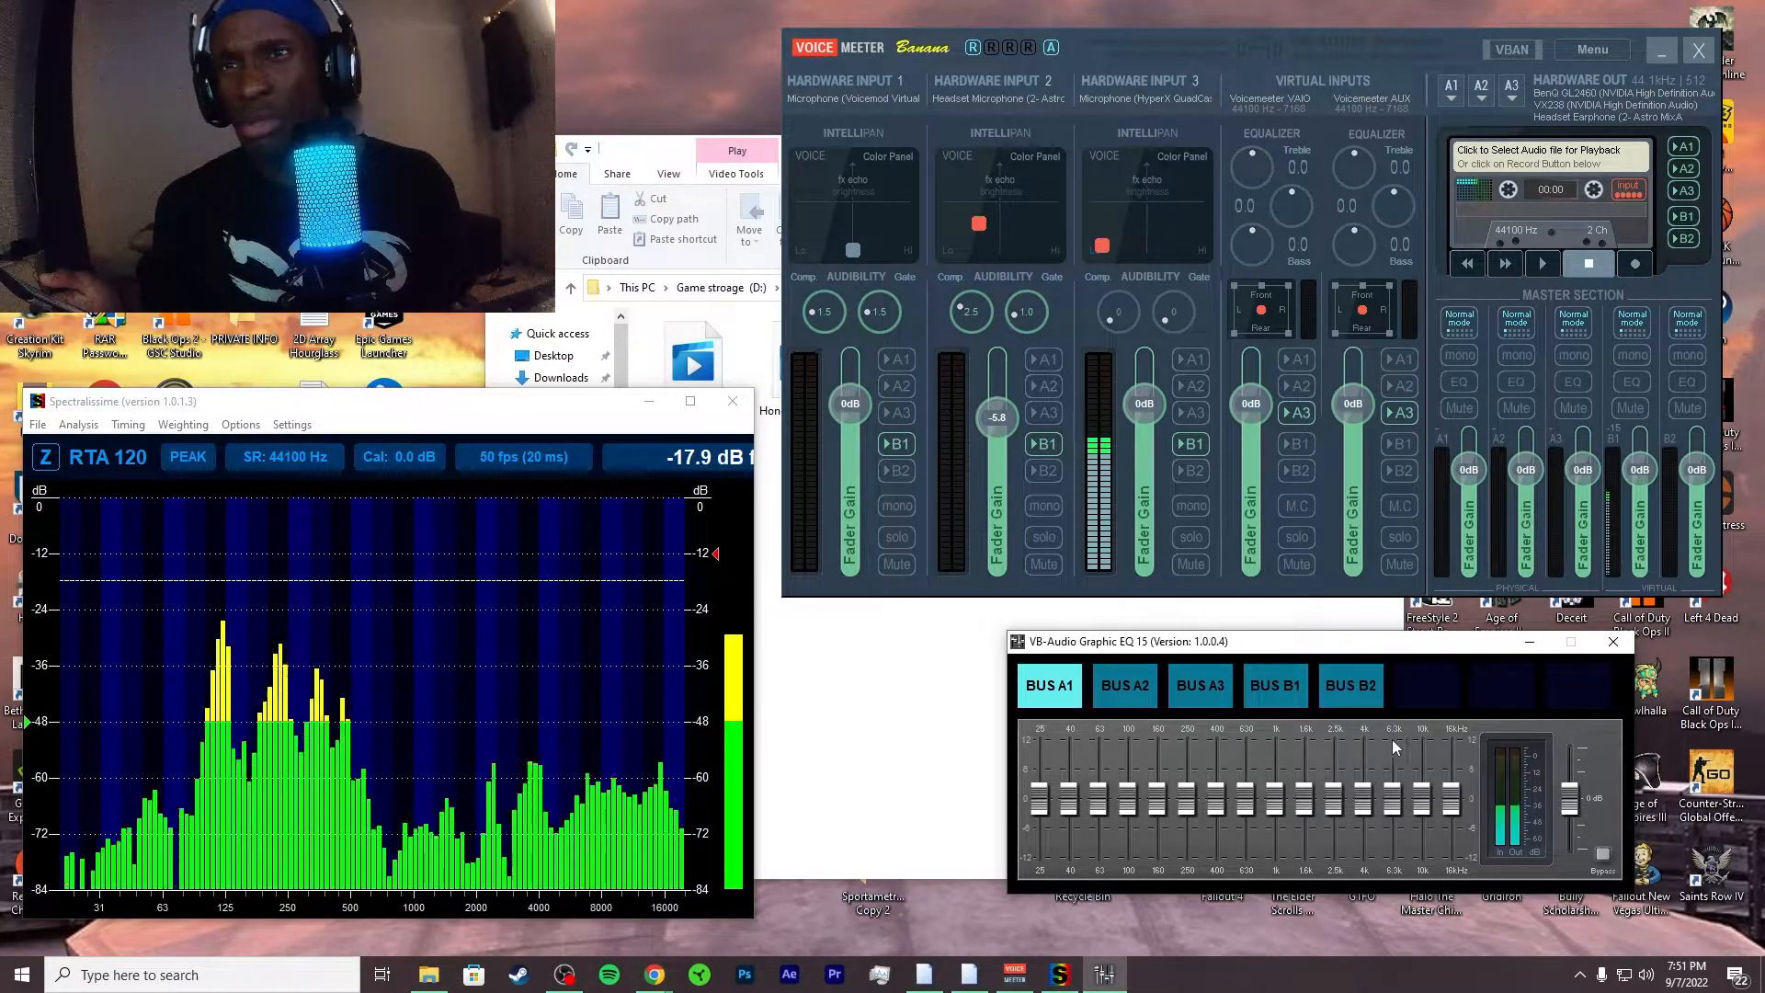
left_click(1363, 700)
left_click(1269, 691)
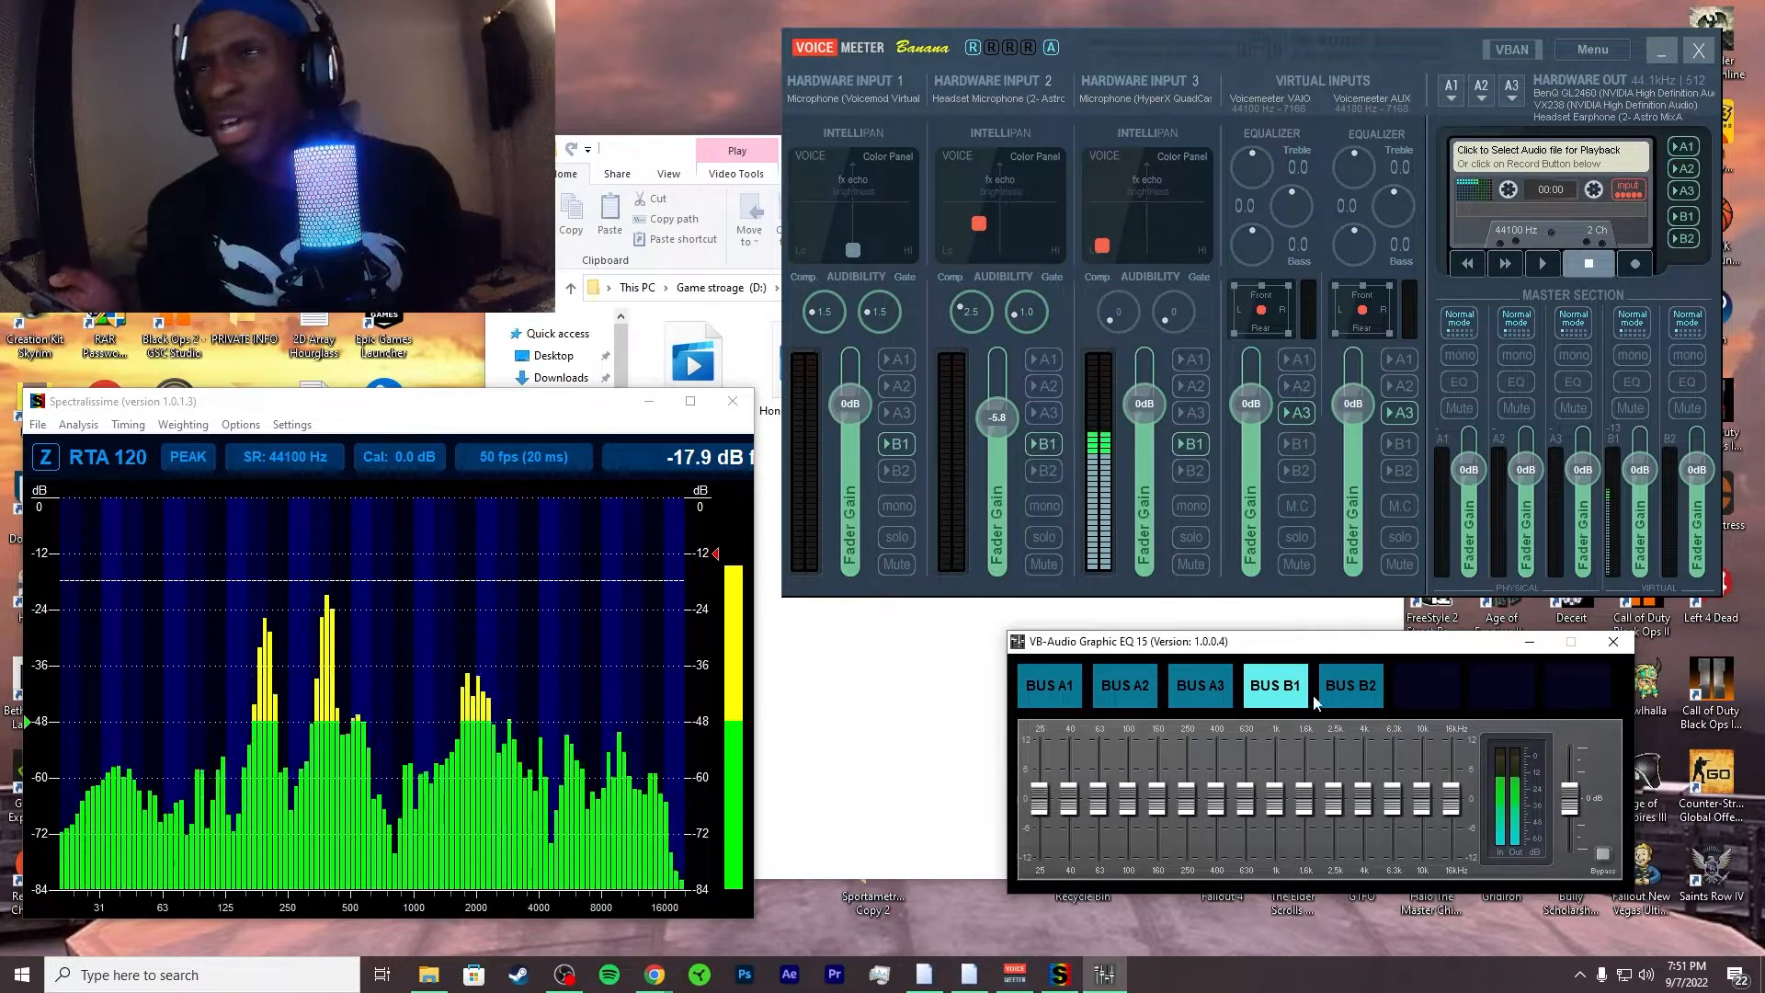
left_click_drag(1425, 693, 1373, 677)
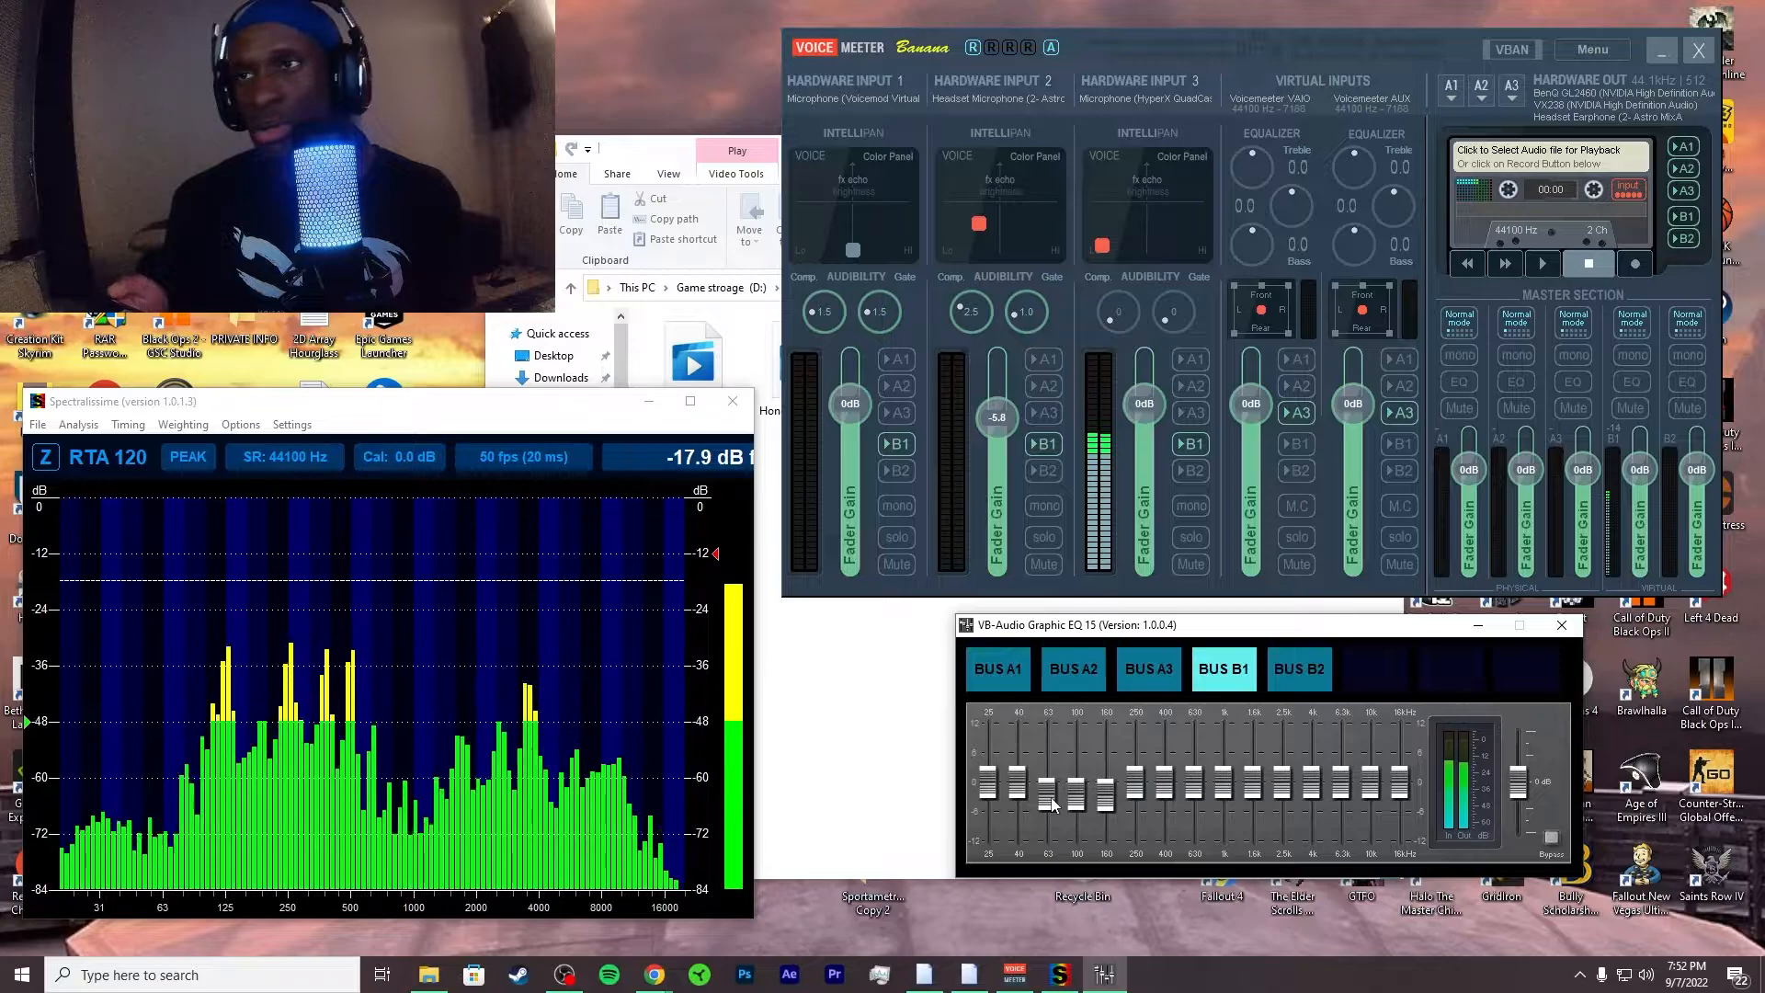
Step: Experiment with the 25 to 160 Hz bands on BUS B1, ending with all five boosted, most strongly from 25 to 63 Hz
left_click_drag(1051, 796, 1105, 783)
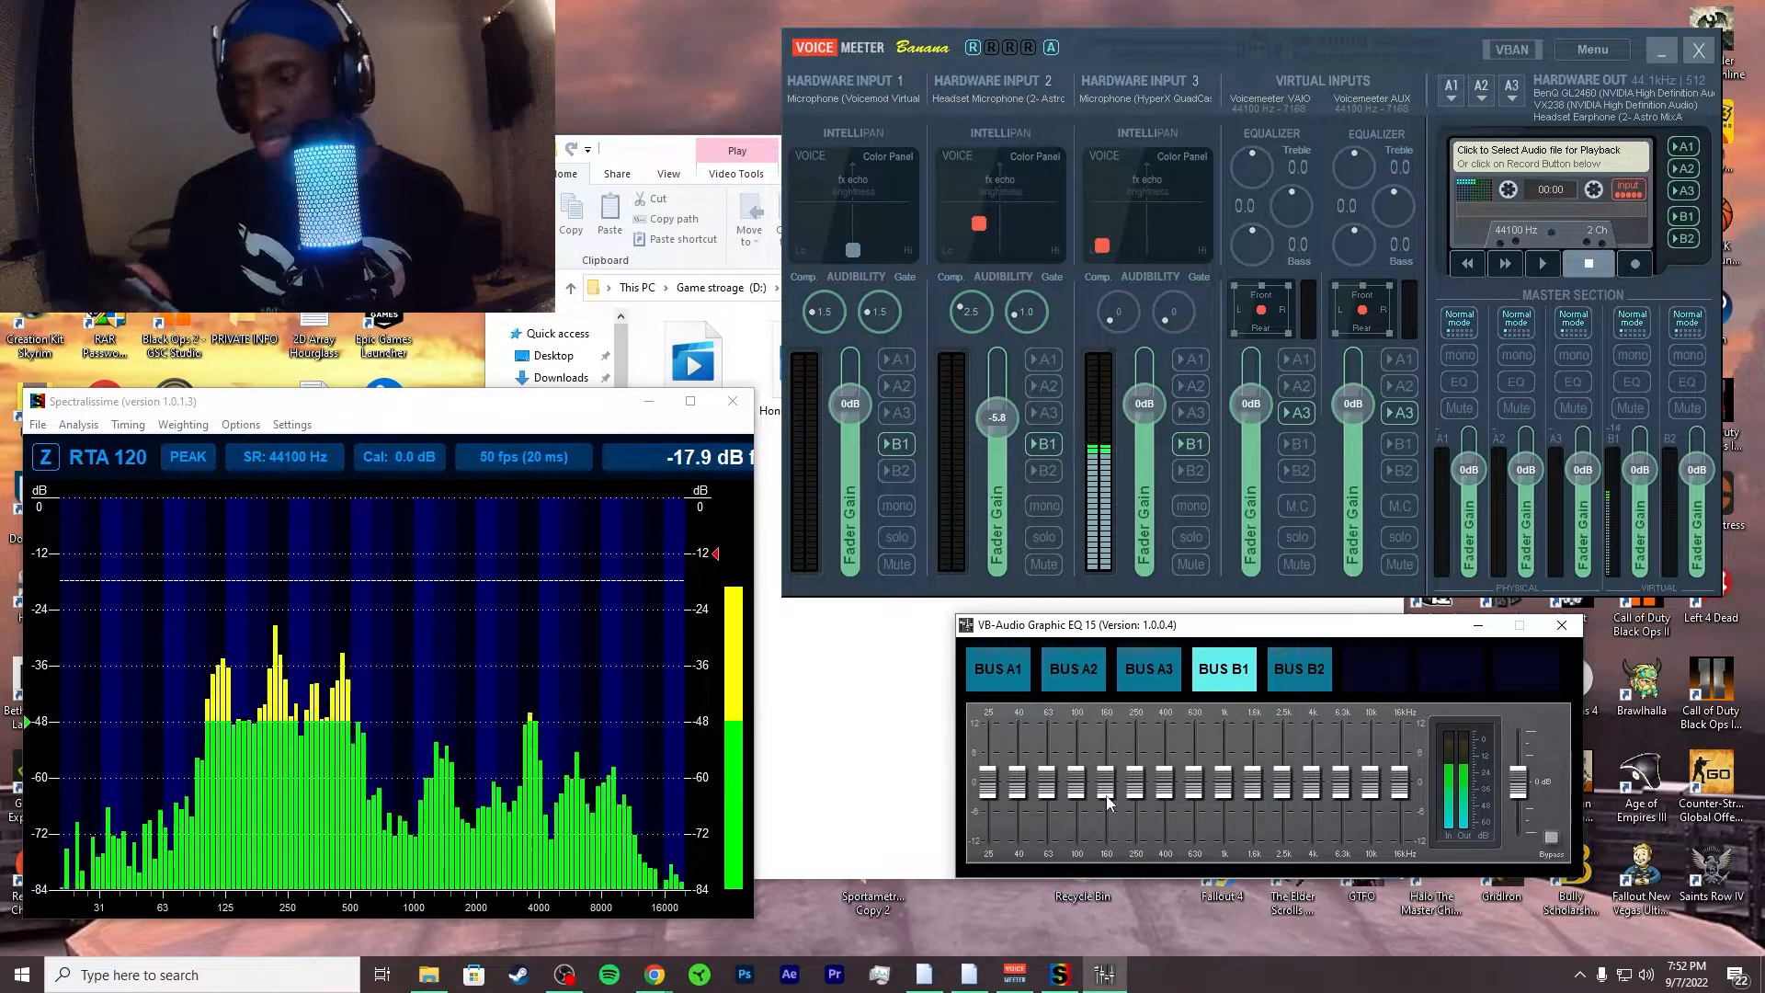
mouse_move(987, 783)
left_mouse_down()
mouse_move(1046, 769)
mouse_move(1022, 762)
mouse_move(1105, 765)
left_mouse_up()
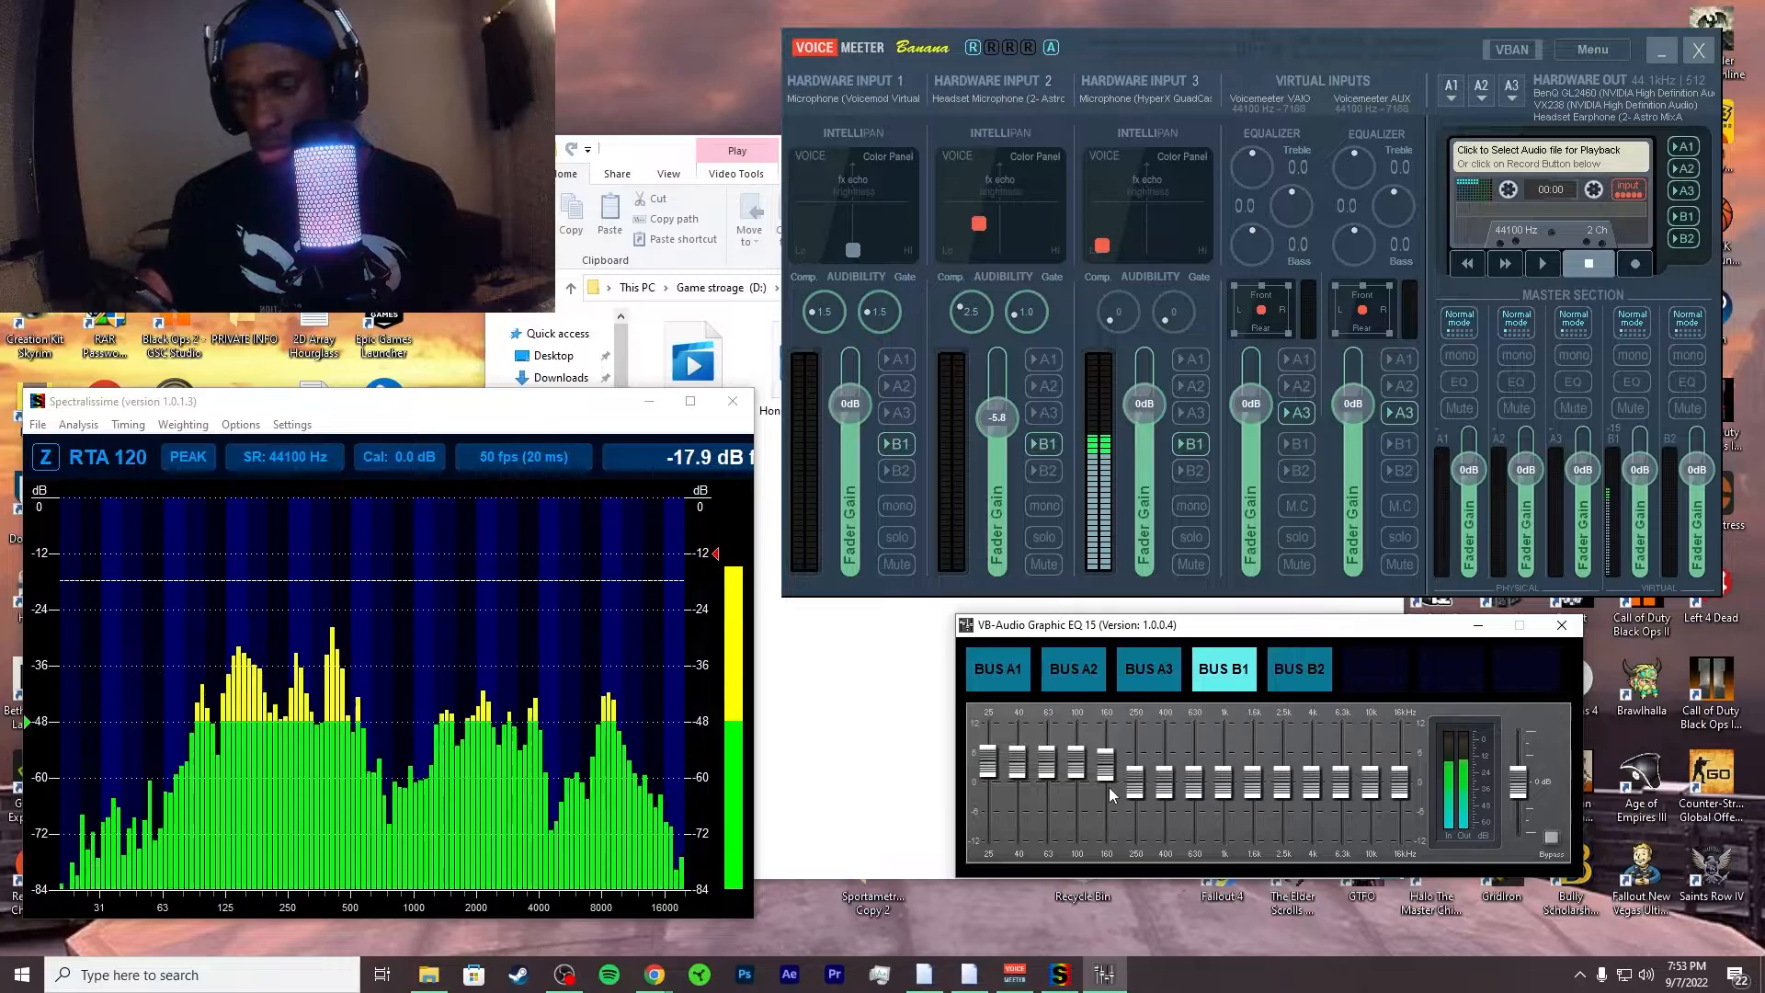
mouse_move(1017, 760)
left_mouse_down()
mouse_move(987, 790)
mouse_move(1029, 821)
mouse_move(1107, 834)
left_mouse_up()
mouse_move(990, 796)
left_mouse_down()
mouse_move(991, 768)
mouse_move(1104, 775)
mouse_move(988, 759)
mouse_move(1017, 756)
left_mouse_up()
left_click_drag(1047, 764, 1053, 761)
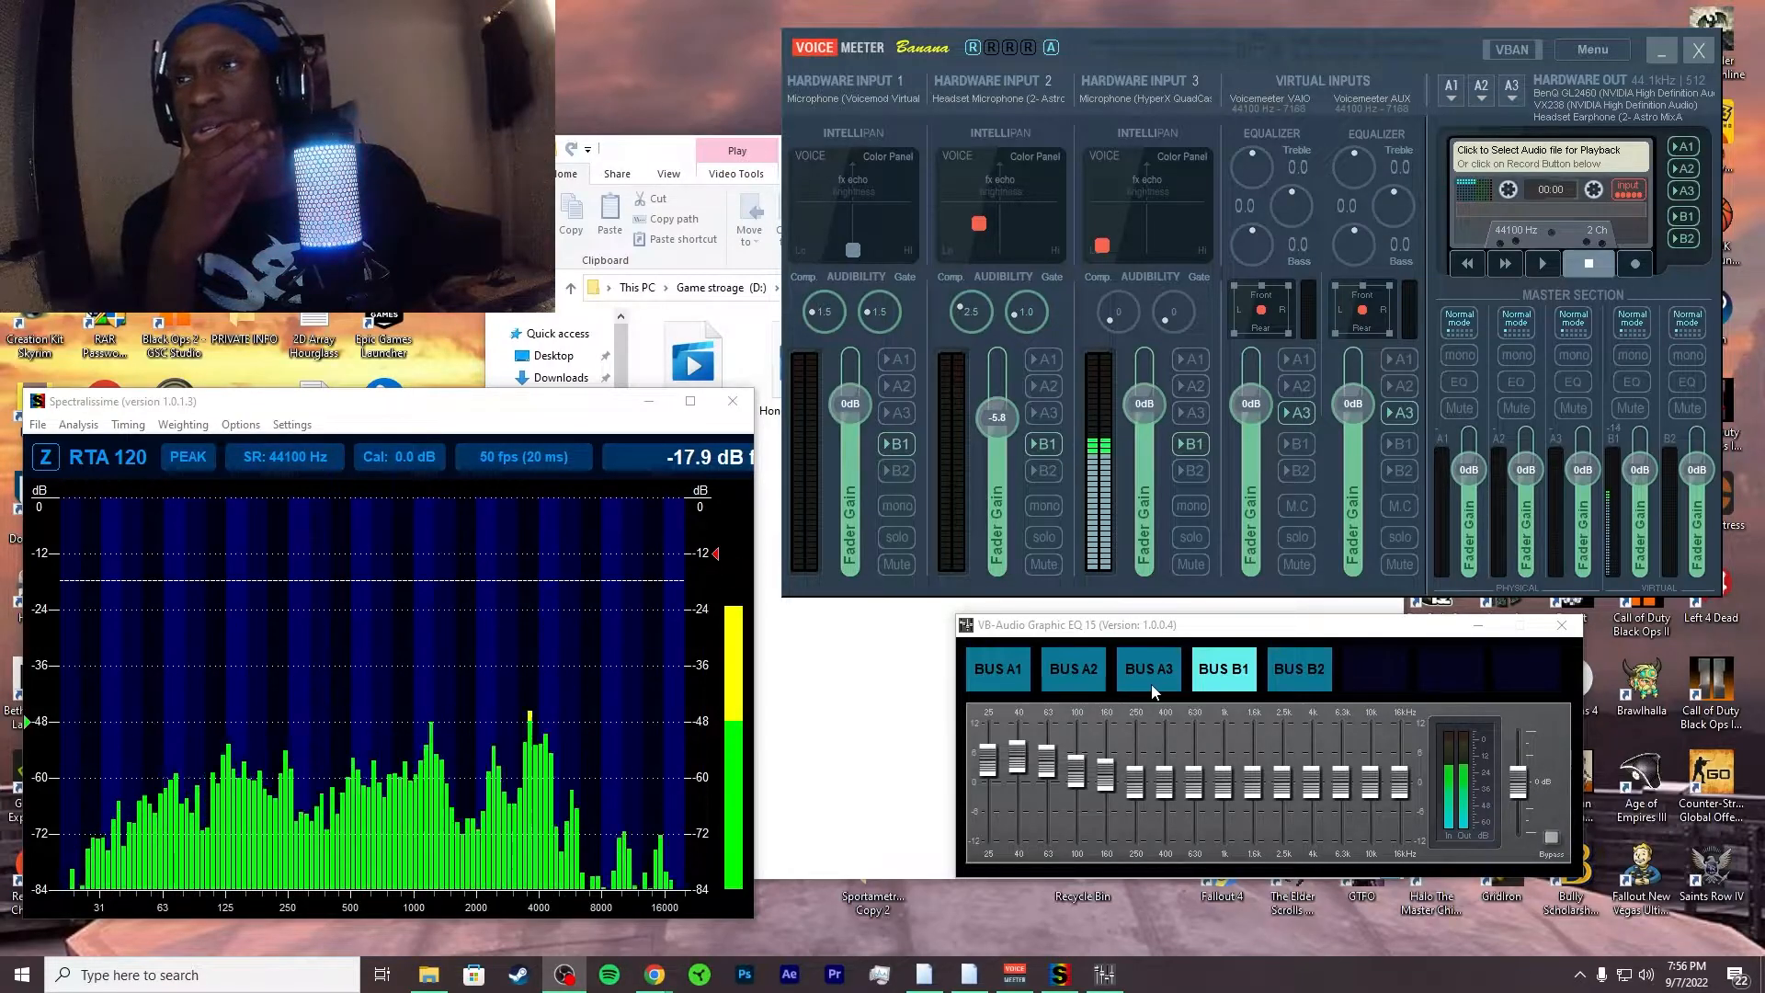
Step: Look through the graphic EQ's BUS A1, A2, A3, B1 and B2, returning to BUS B1
left_click(1017, 670)
left_click(1072, 679)
left_click(1150, 678)
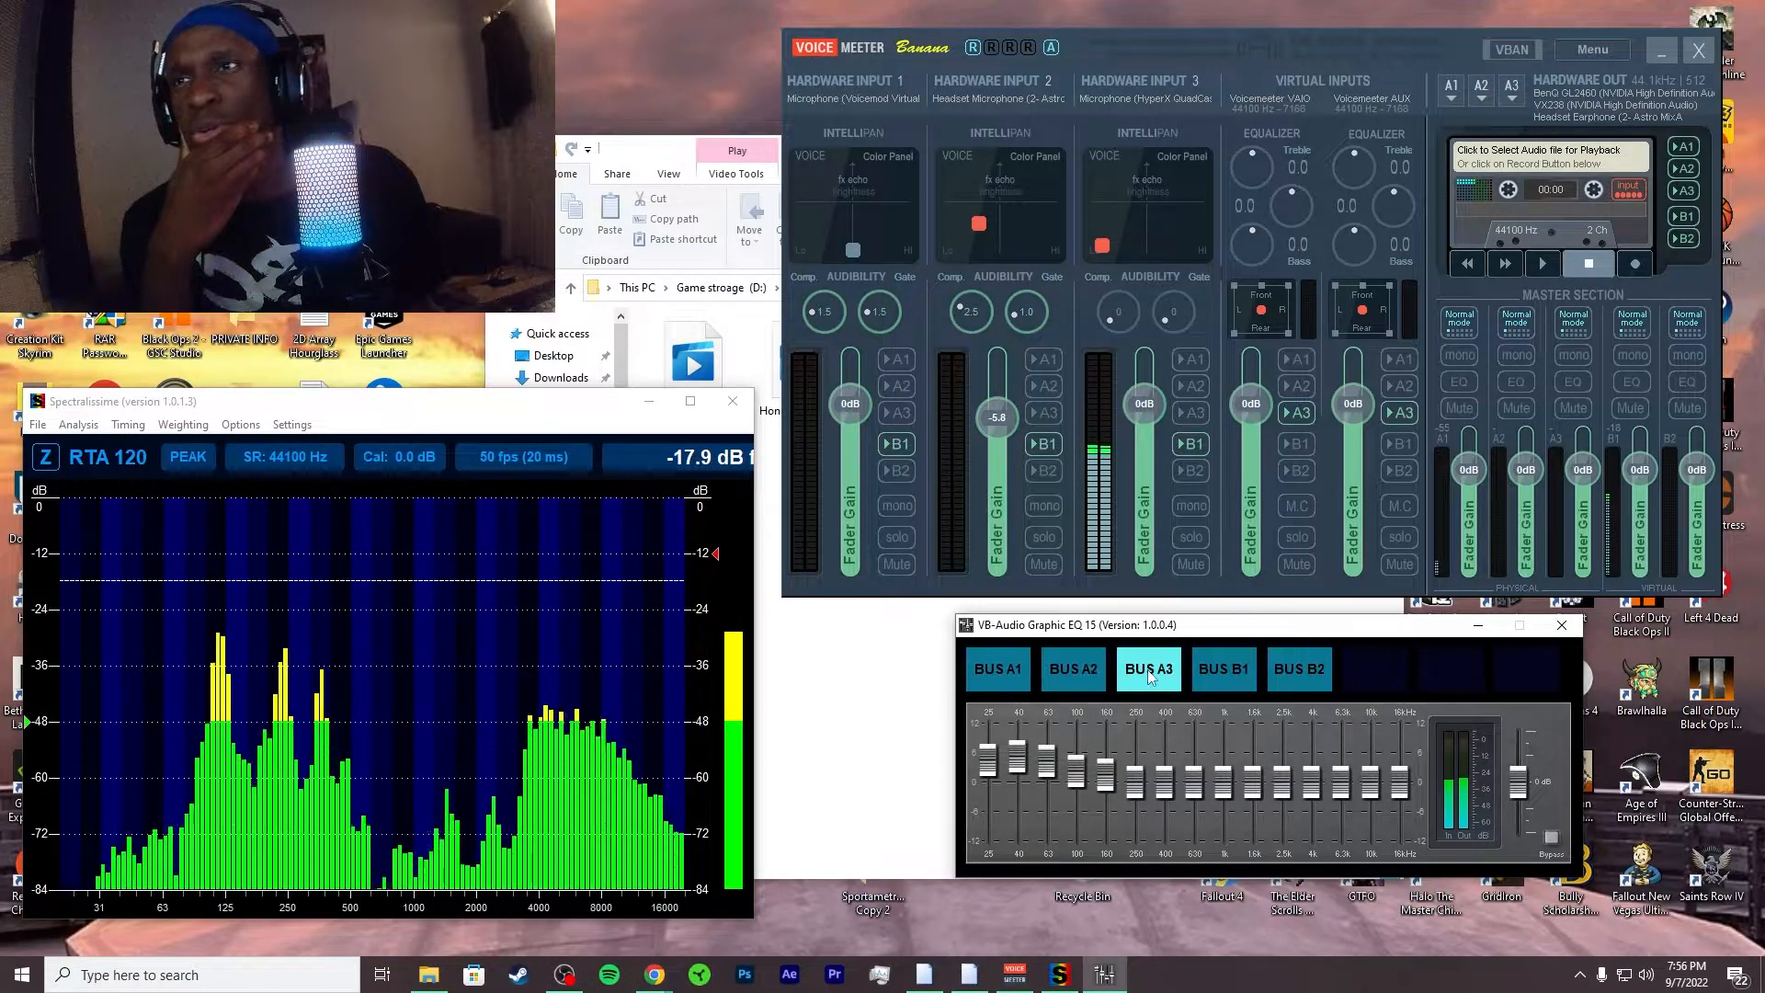
left_click(1228, 674)
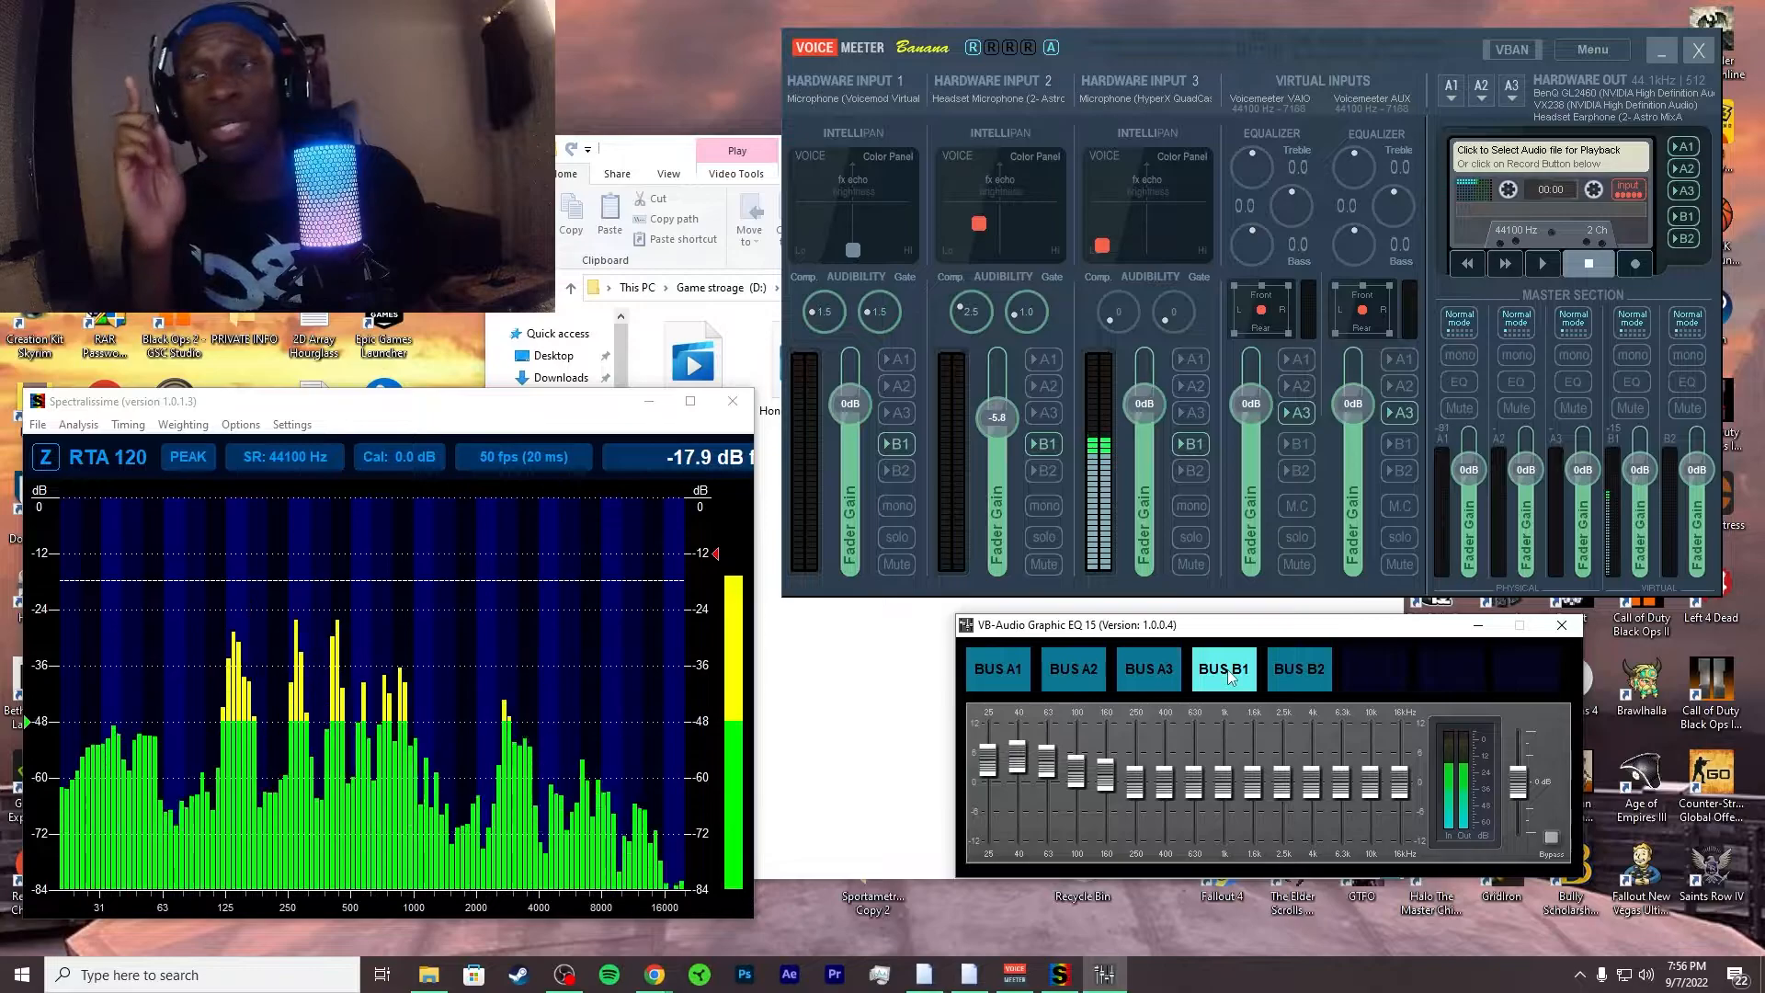
left_click(1294, 679)
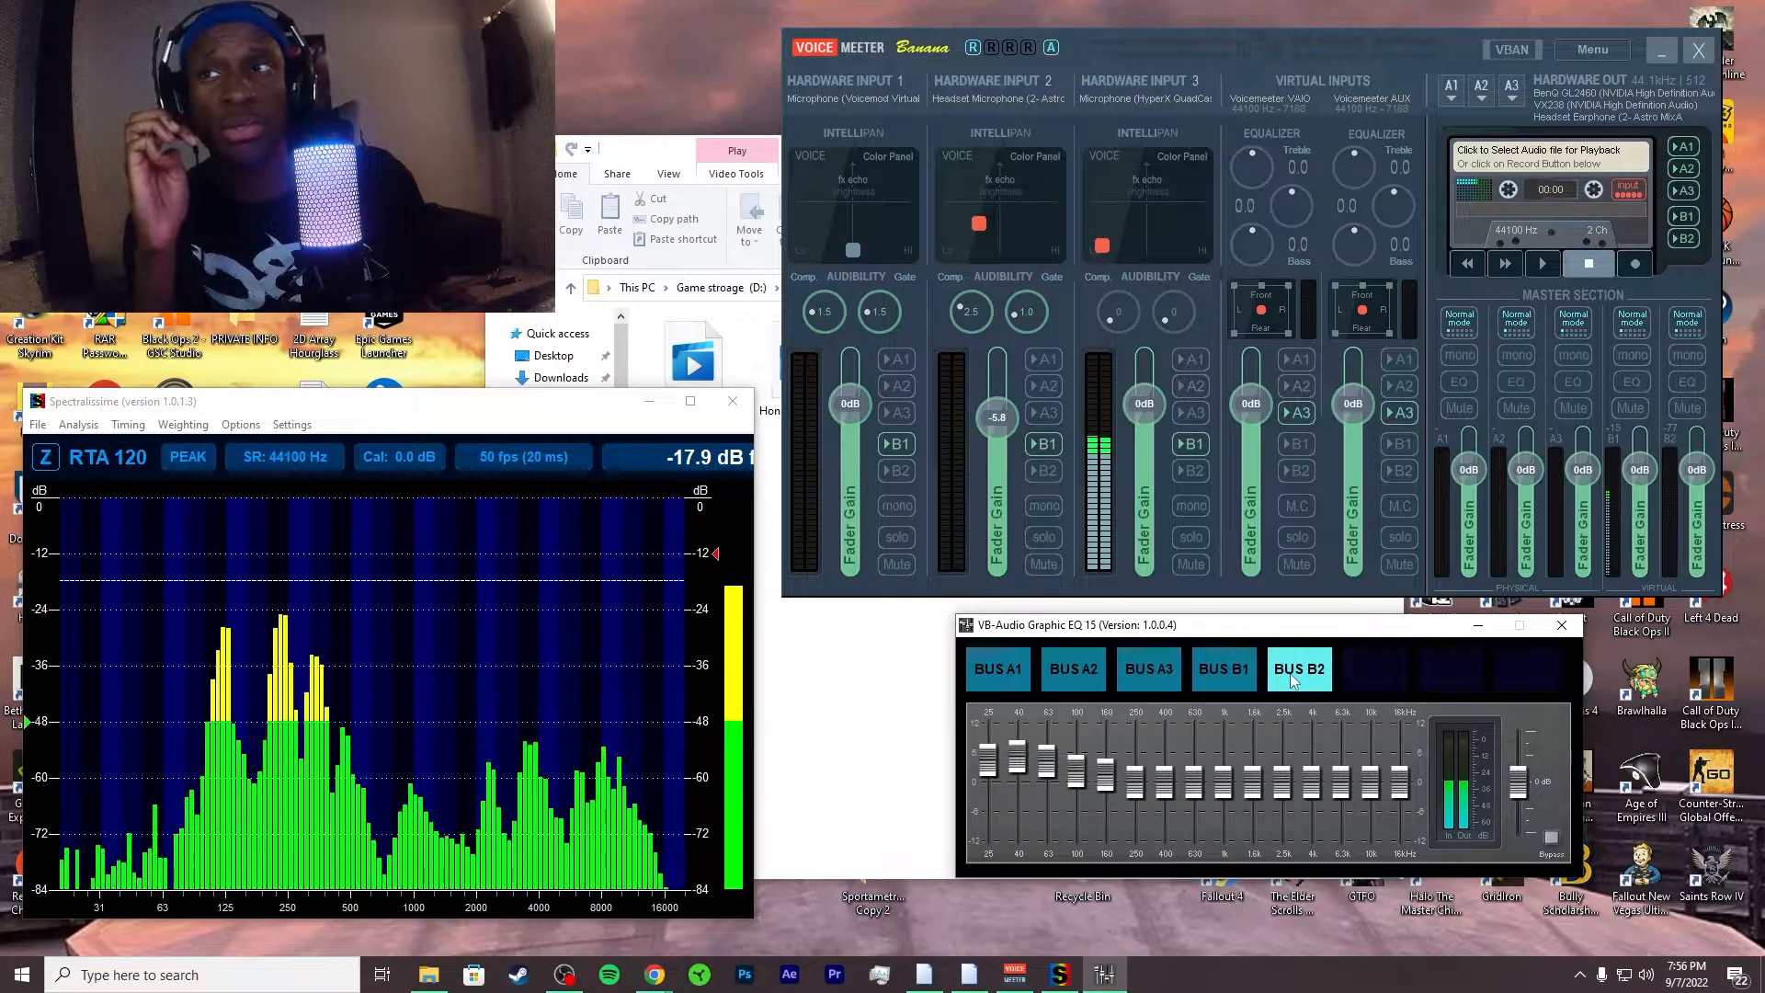
left_click(1233, 677)
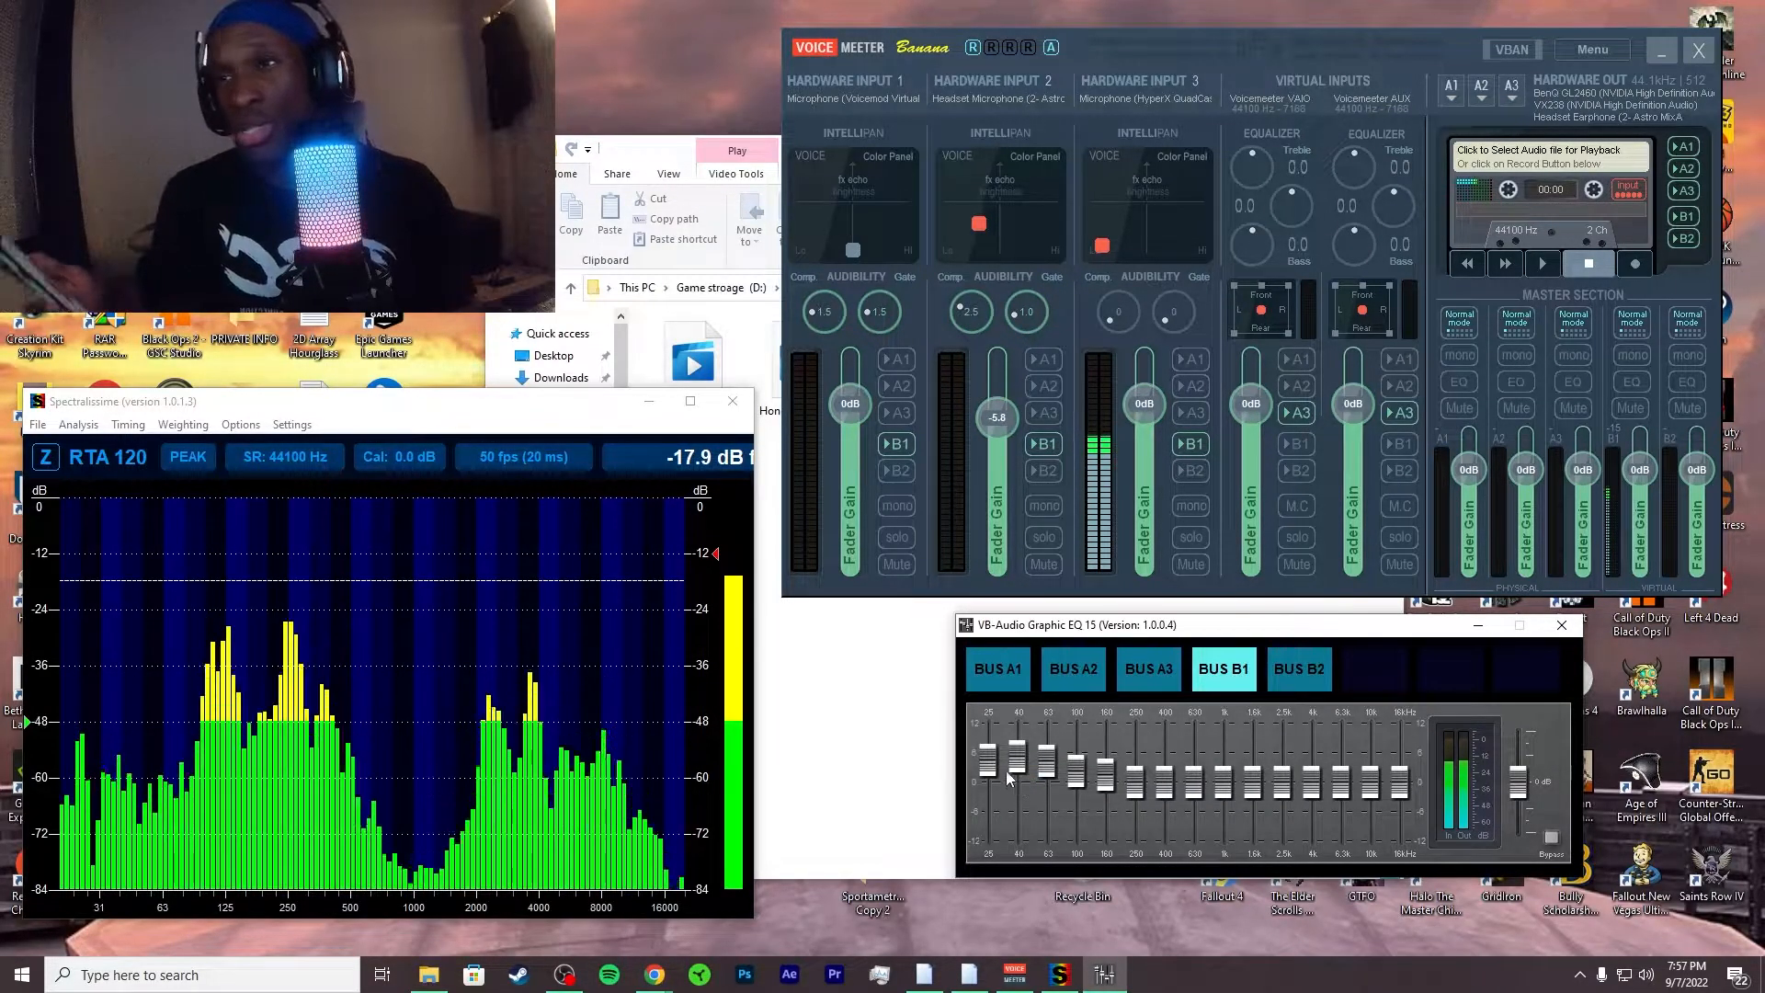
Step: Reset the 25 to 160 Hz bands of BUS B1 to 0 dB and move the Spectralissime window higher on the desktop
mouse_move(987, 760)
left_mouse_down()
mouse_move(987, 781)
mouse_move(1108, 796)
left_mouse_up()
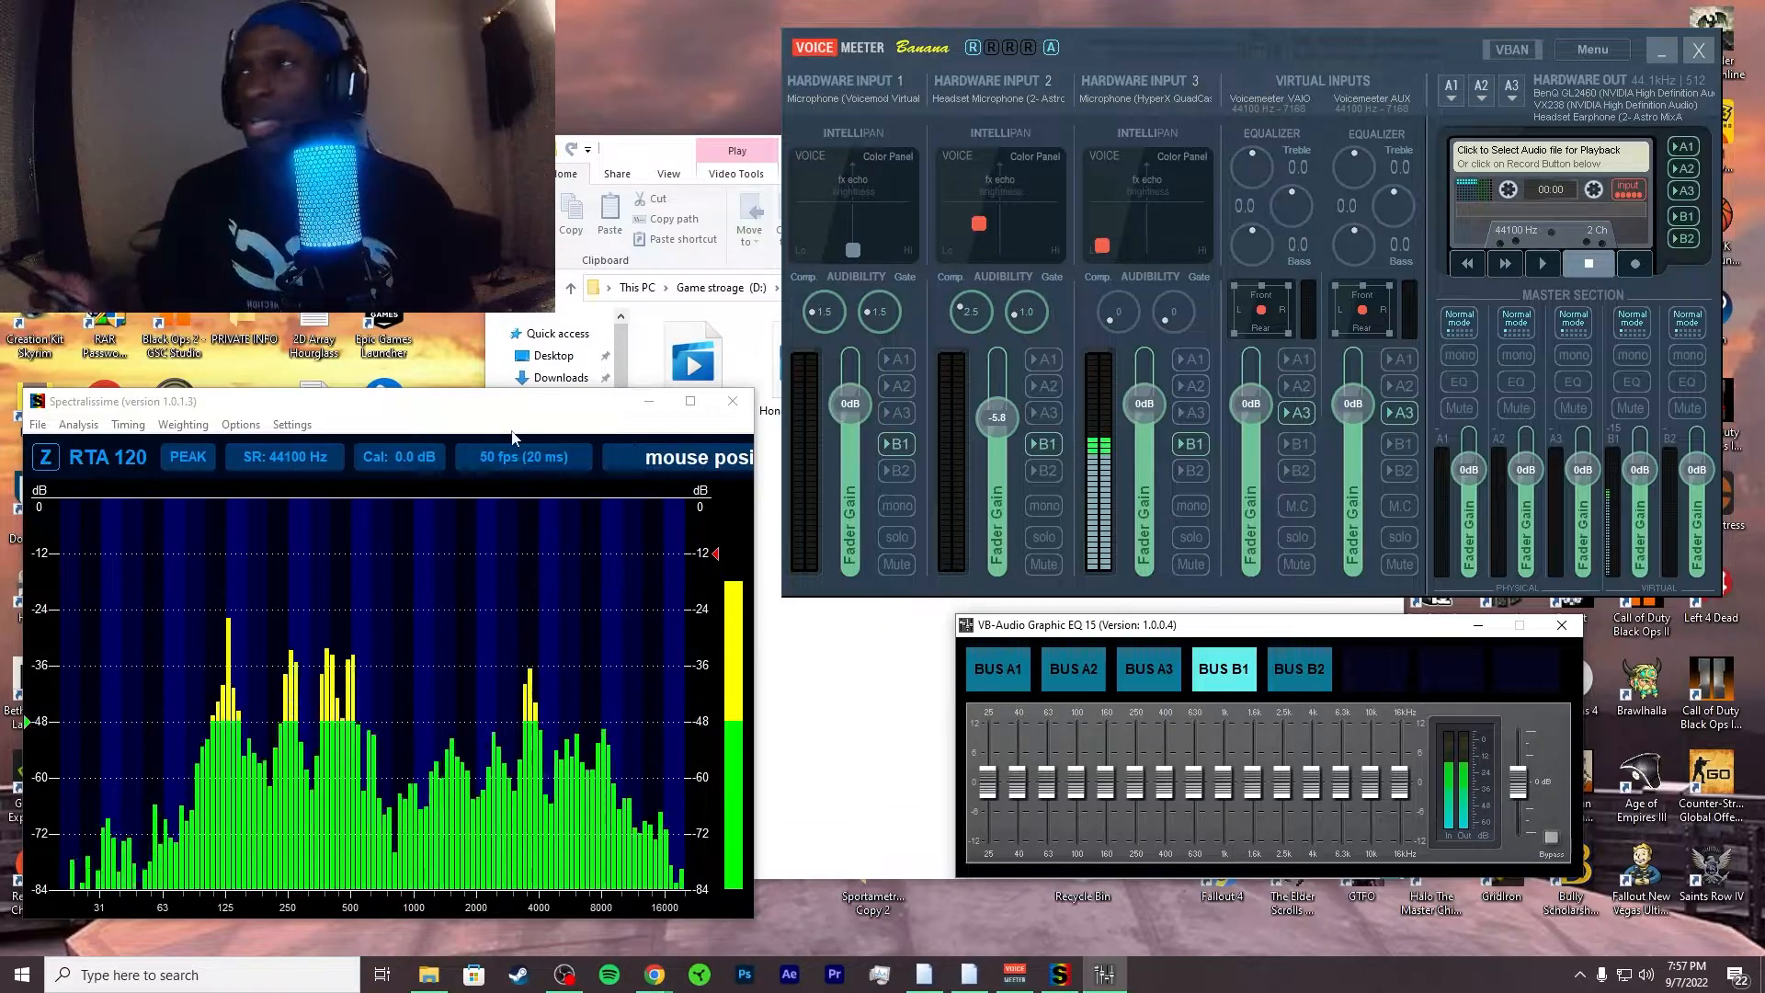
left_click_drag(410, 412, 429, 329)
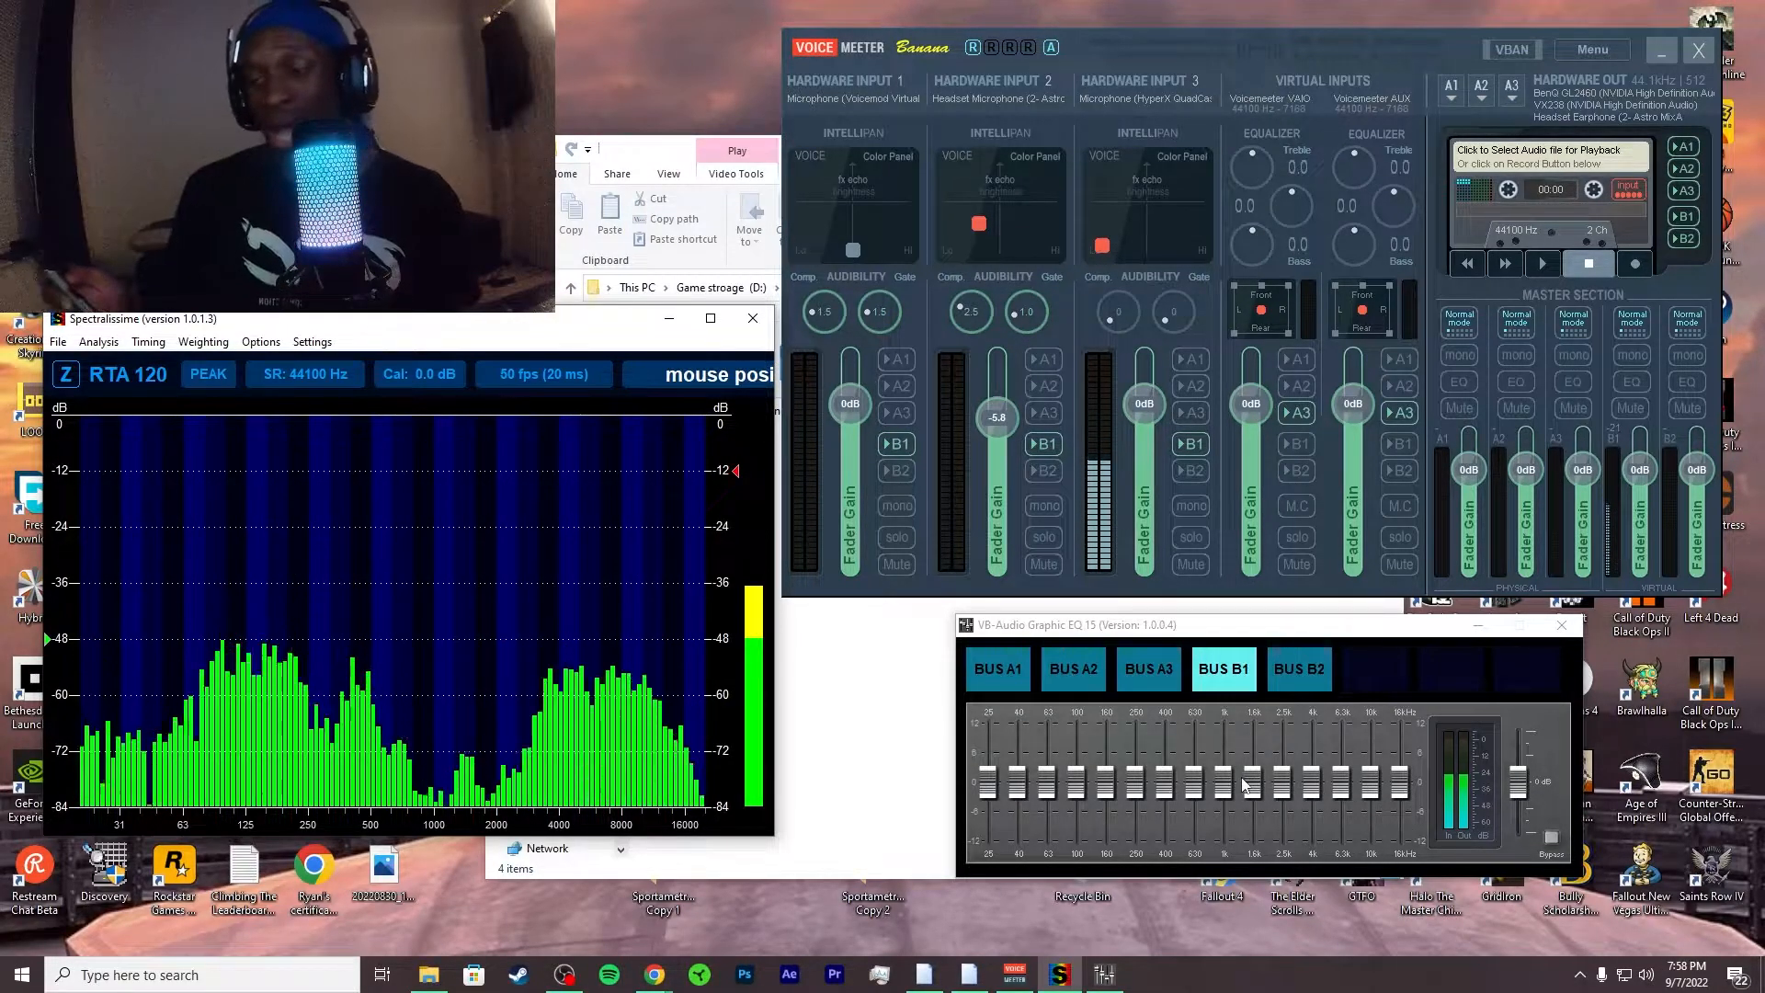
Step: Try boosting and cutting the bass bands from 25 to 160 Hz on BUS B1, resetting them to 0 dB after each test
left_click(994, 789)
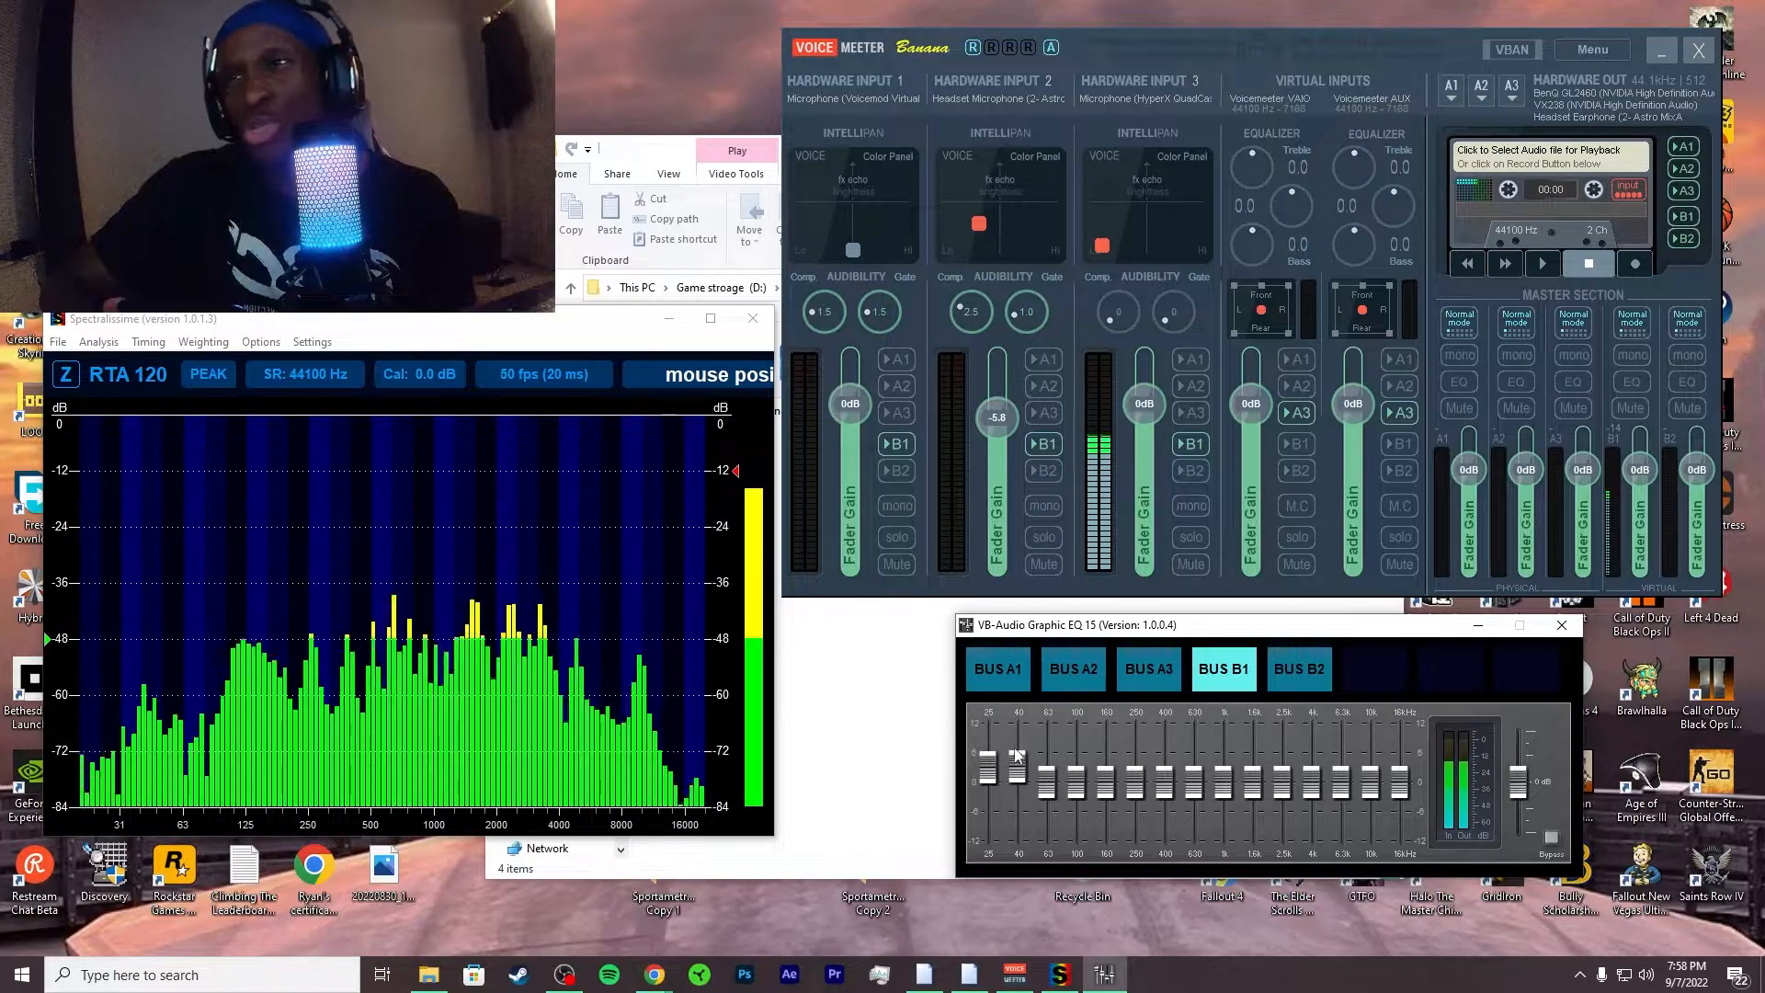
left_click_drag(1045, 775, 1110, 744)
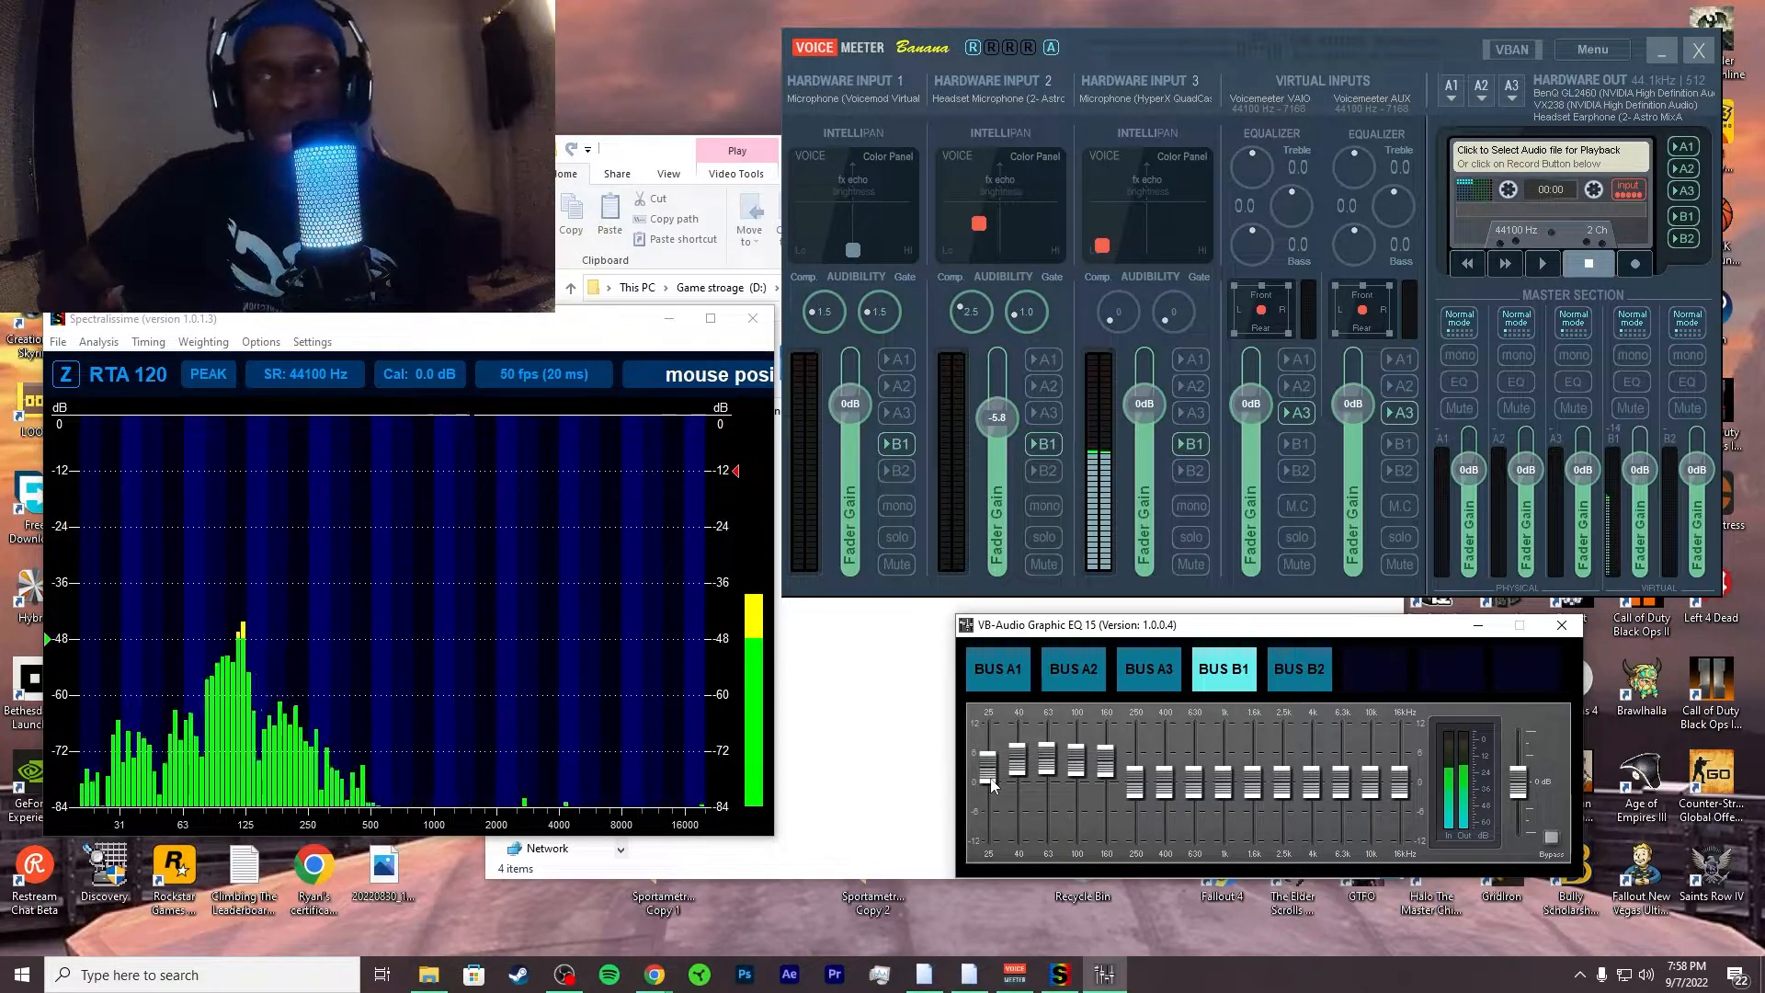
mouse_move(993, 775)
left_mouse_down()
mouse_move(1019, 747)
mouse_move(1109, 746)
left_mouse_up()
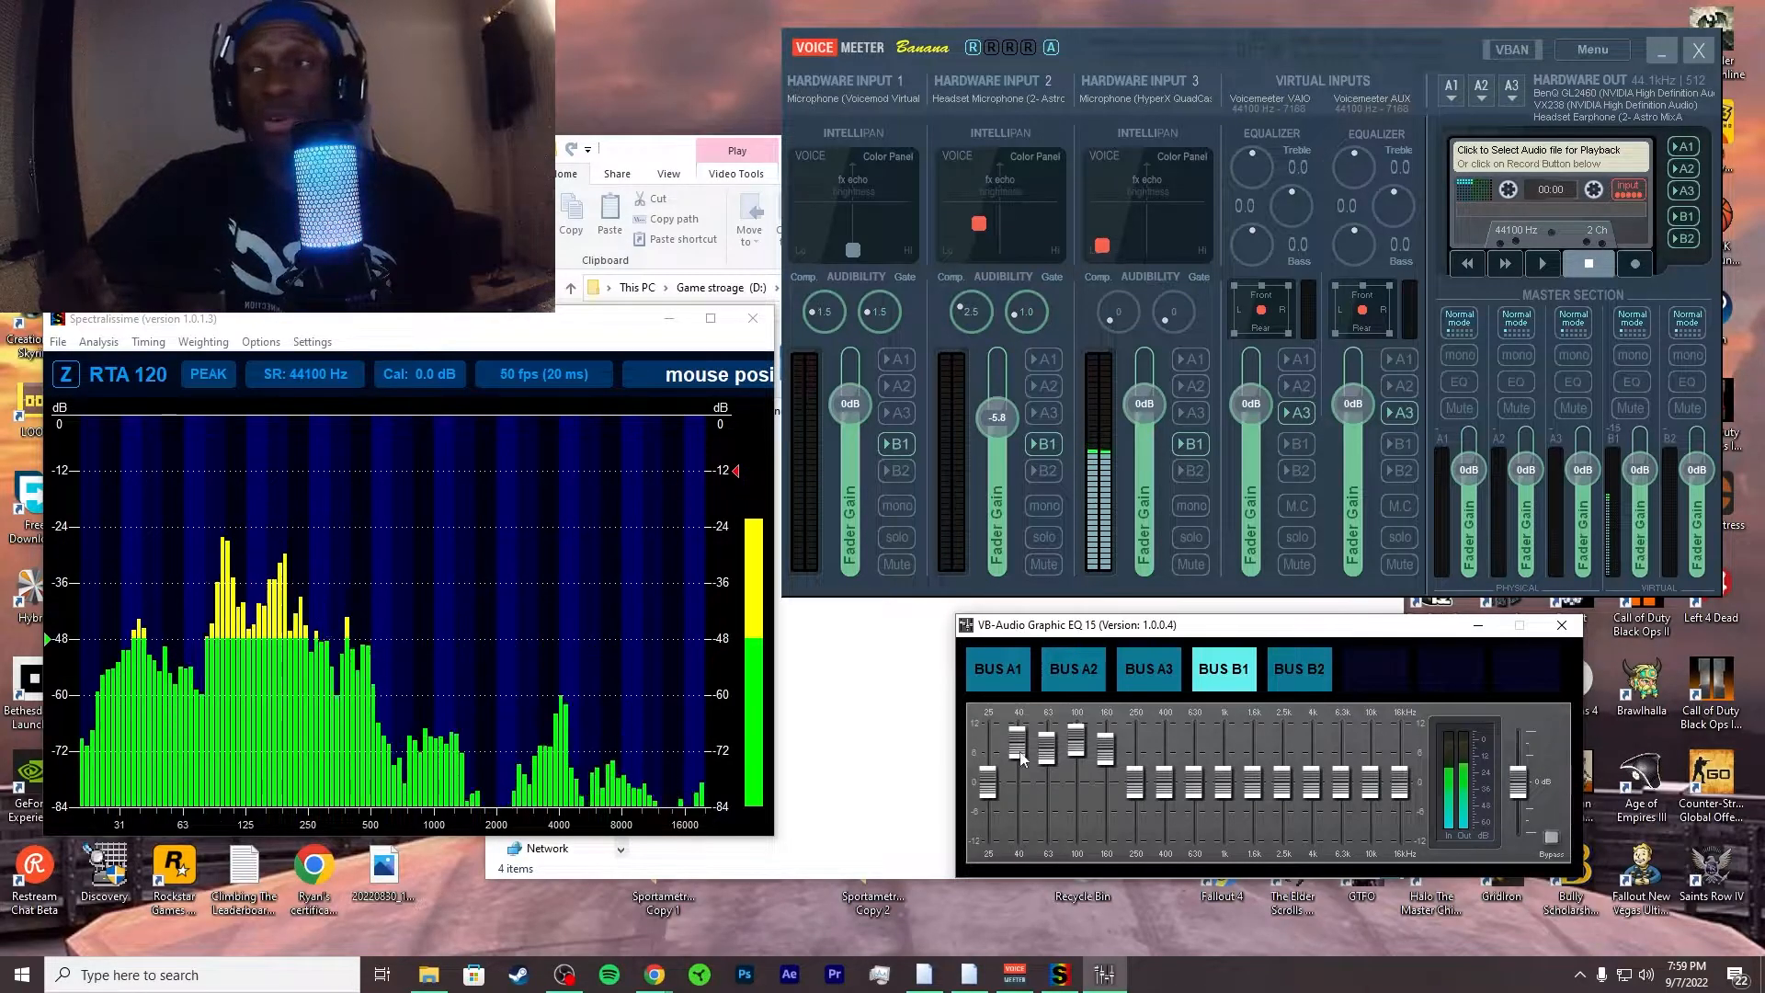
double_click(1079, 748)
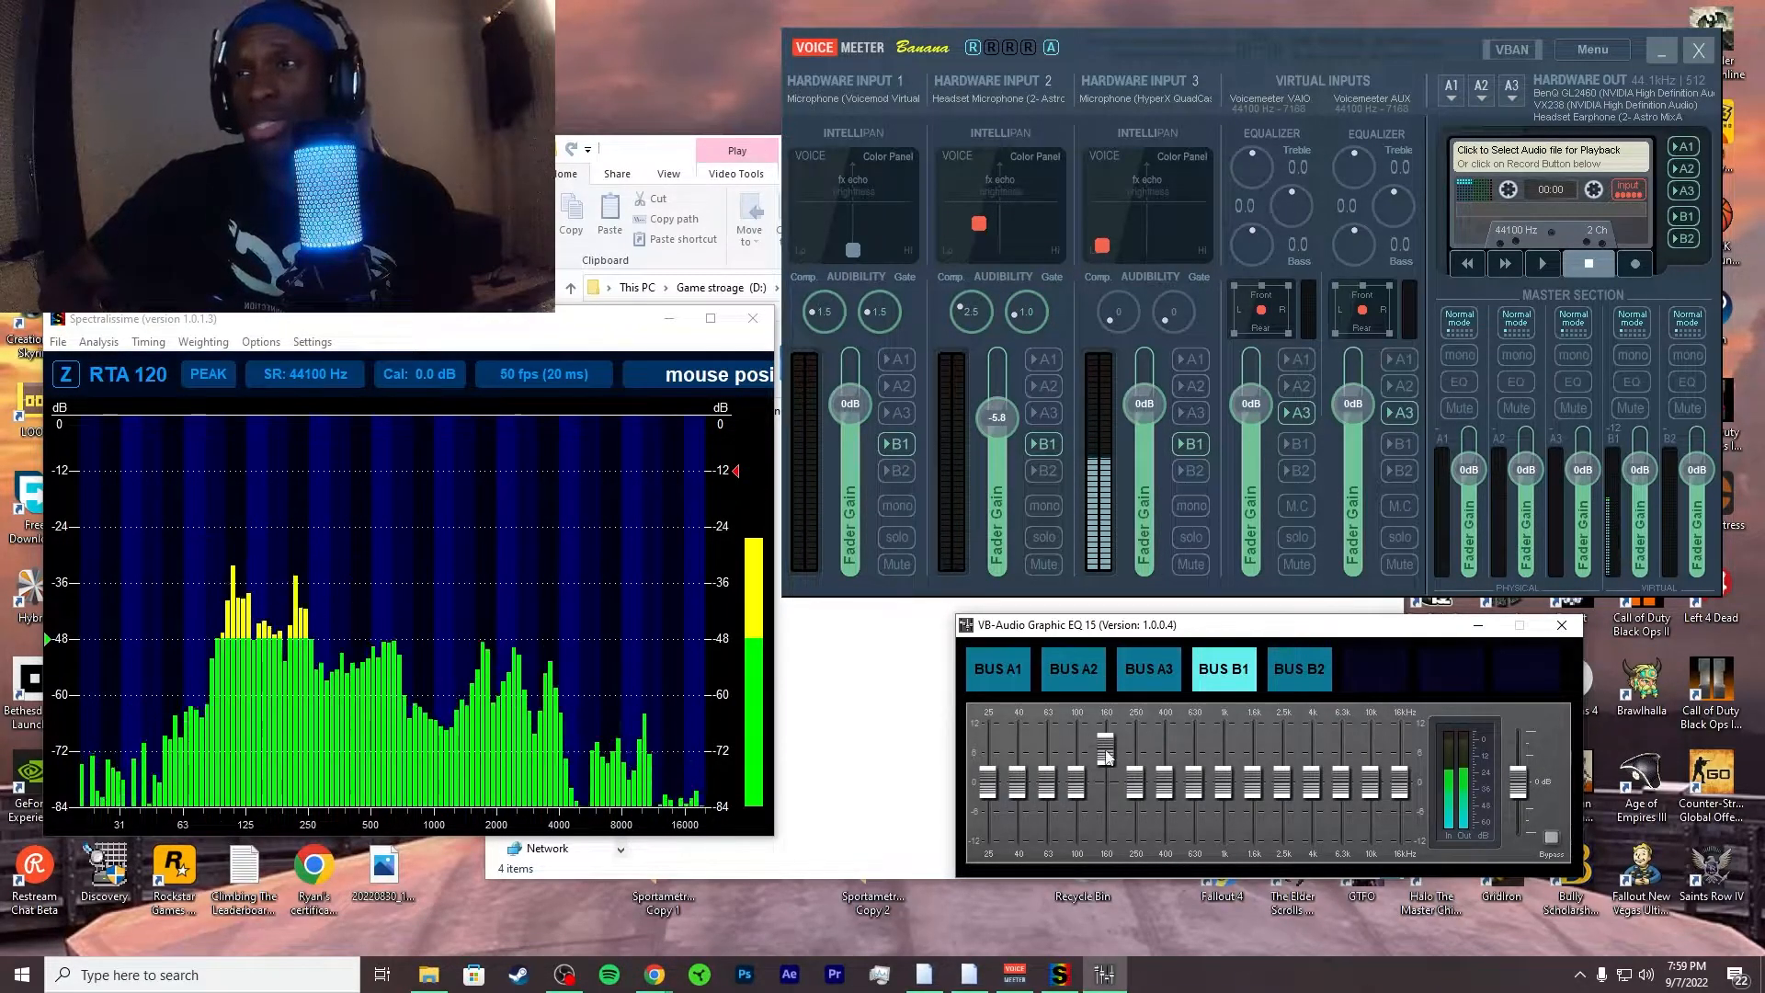
double_click(1106, 751)
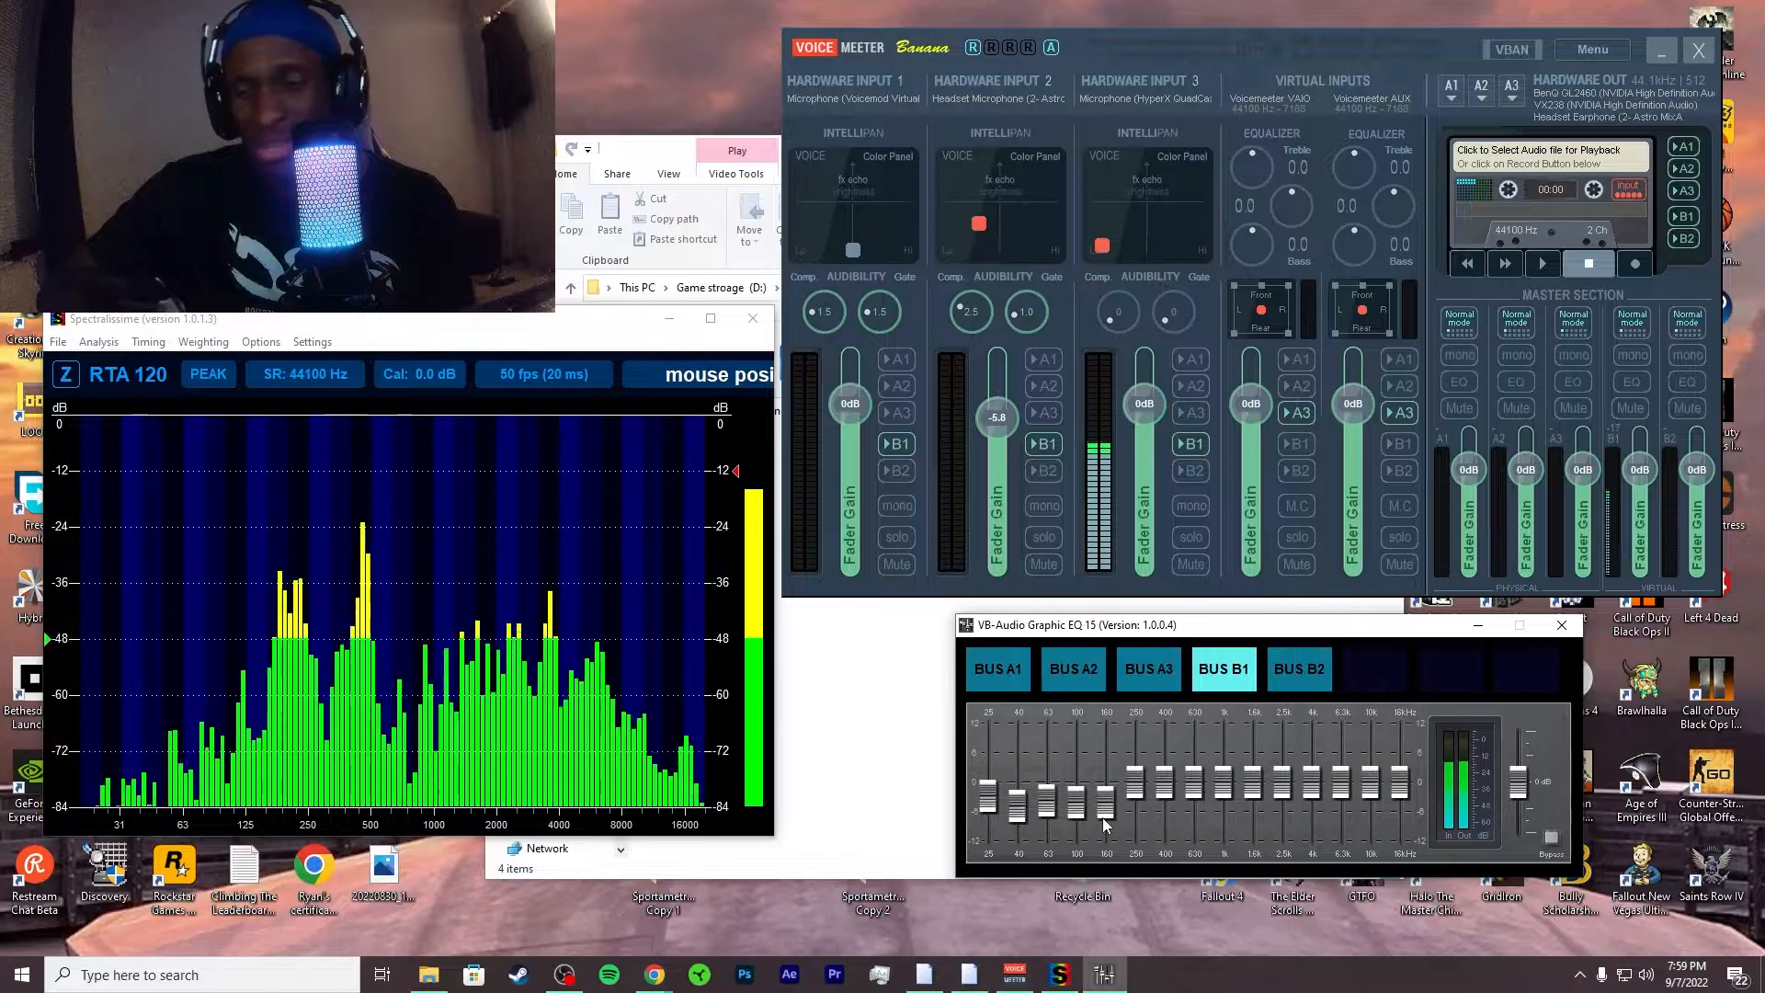
double_click(1018, 809)
double_click(1047, 806)
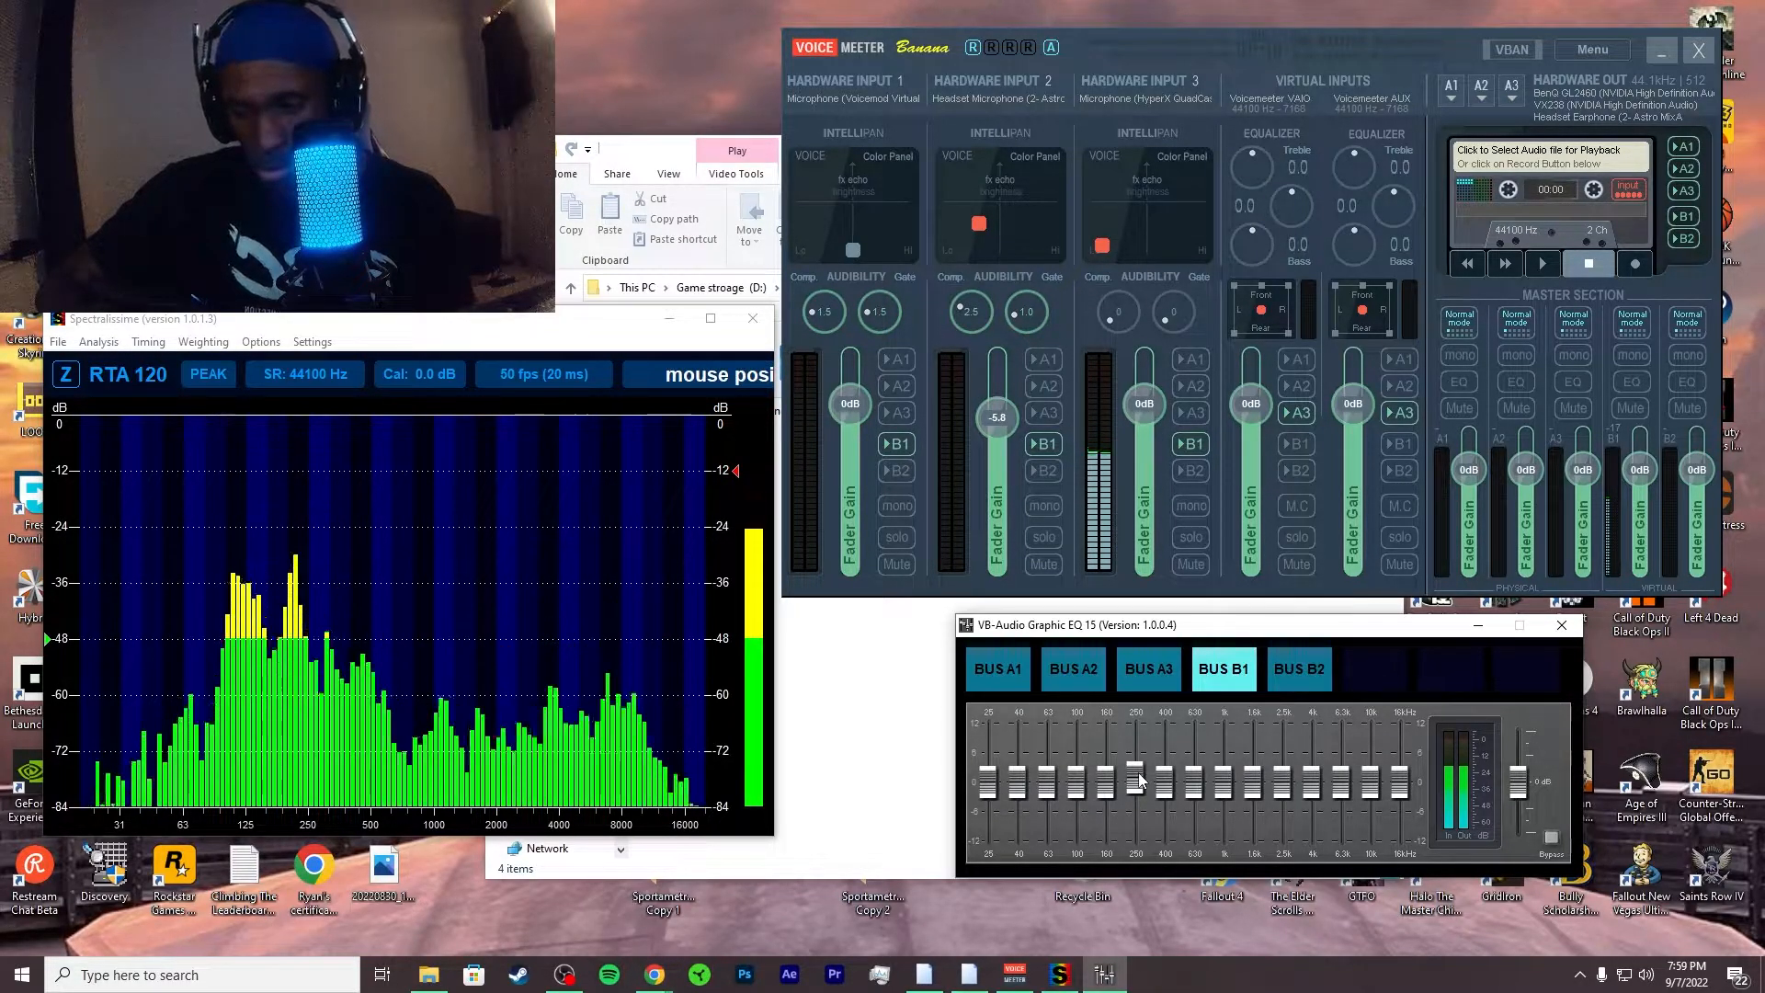
Step: Try cutting the midrange bands from 250 Hz to 1.6 kHz on BUS B1, and reset them to 0 dB
left_click_drag(1139, 781, 1140, 813)
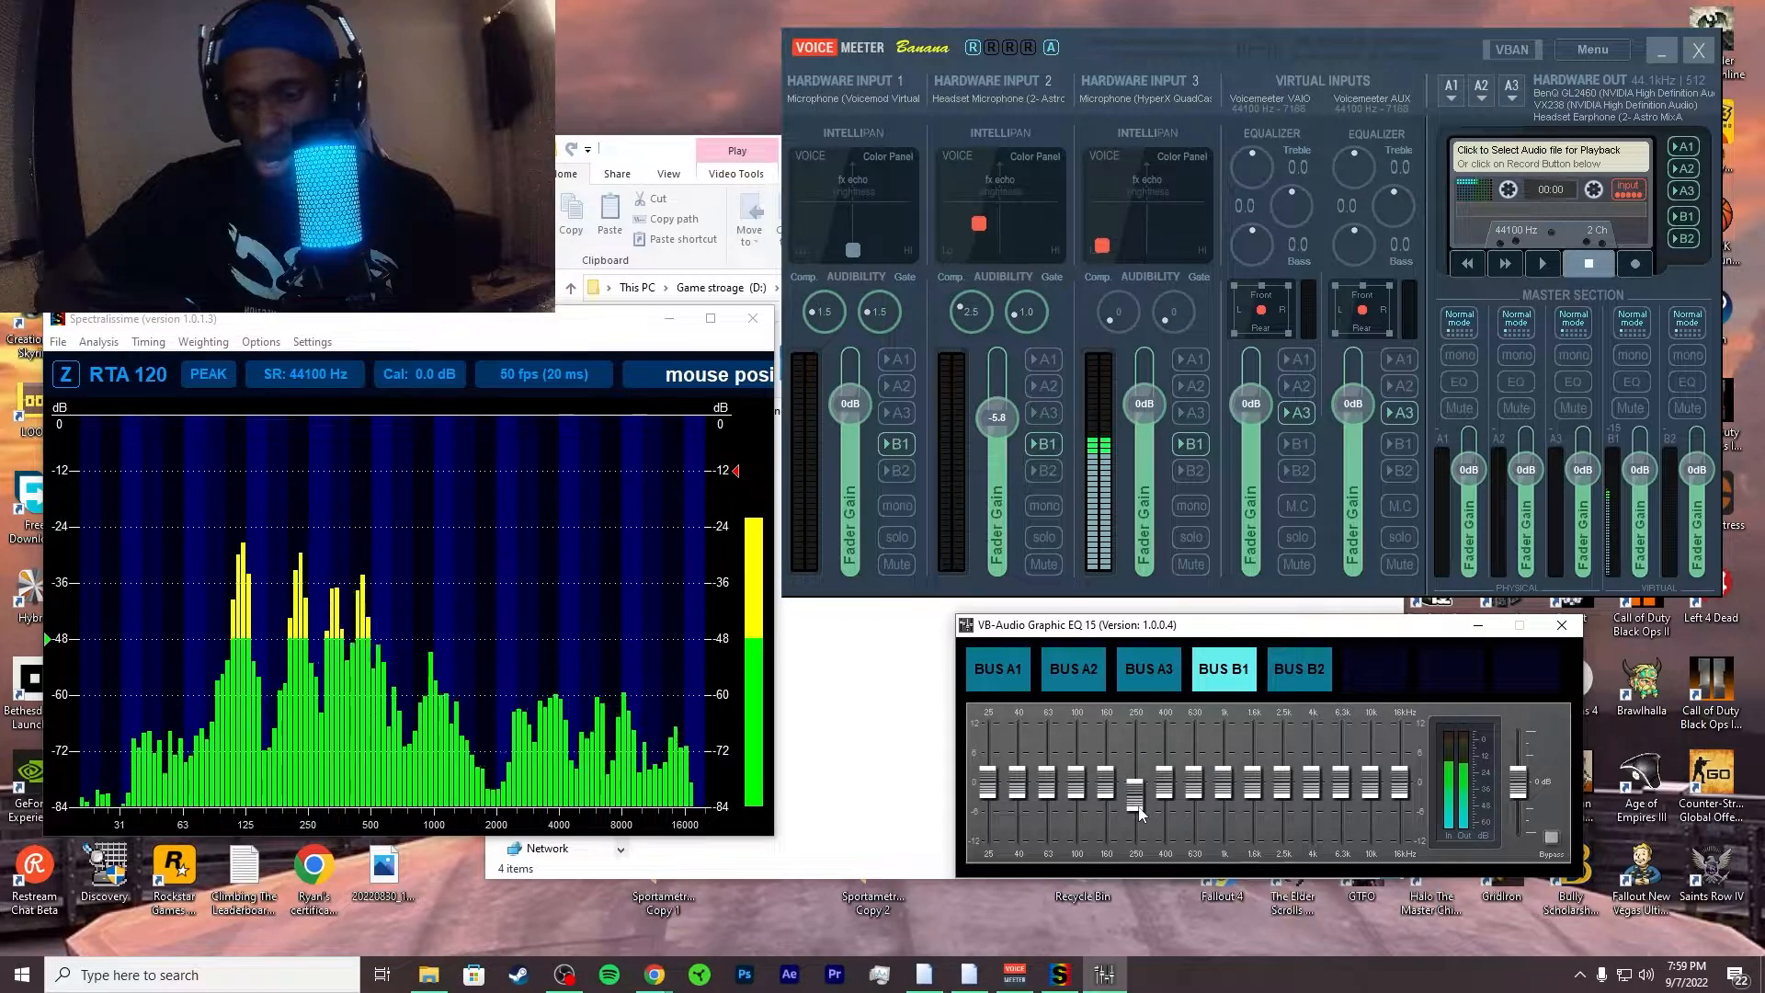
left_click_drag(1141, 807, 1260, 820)
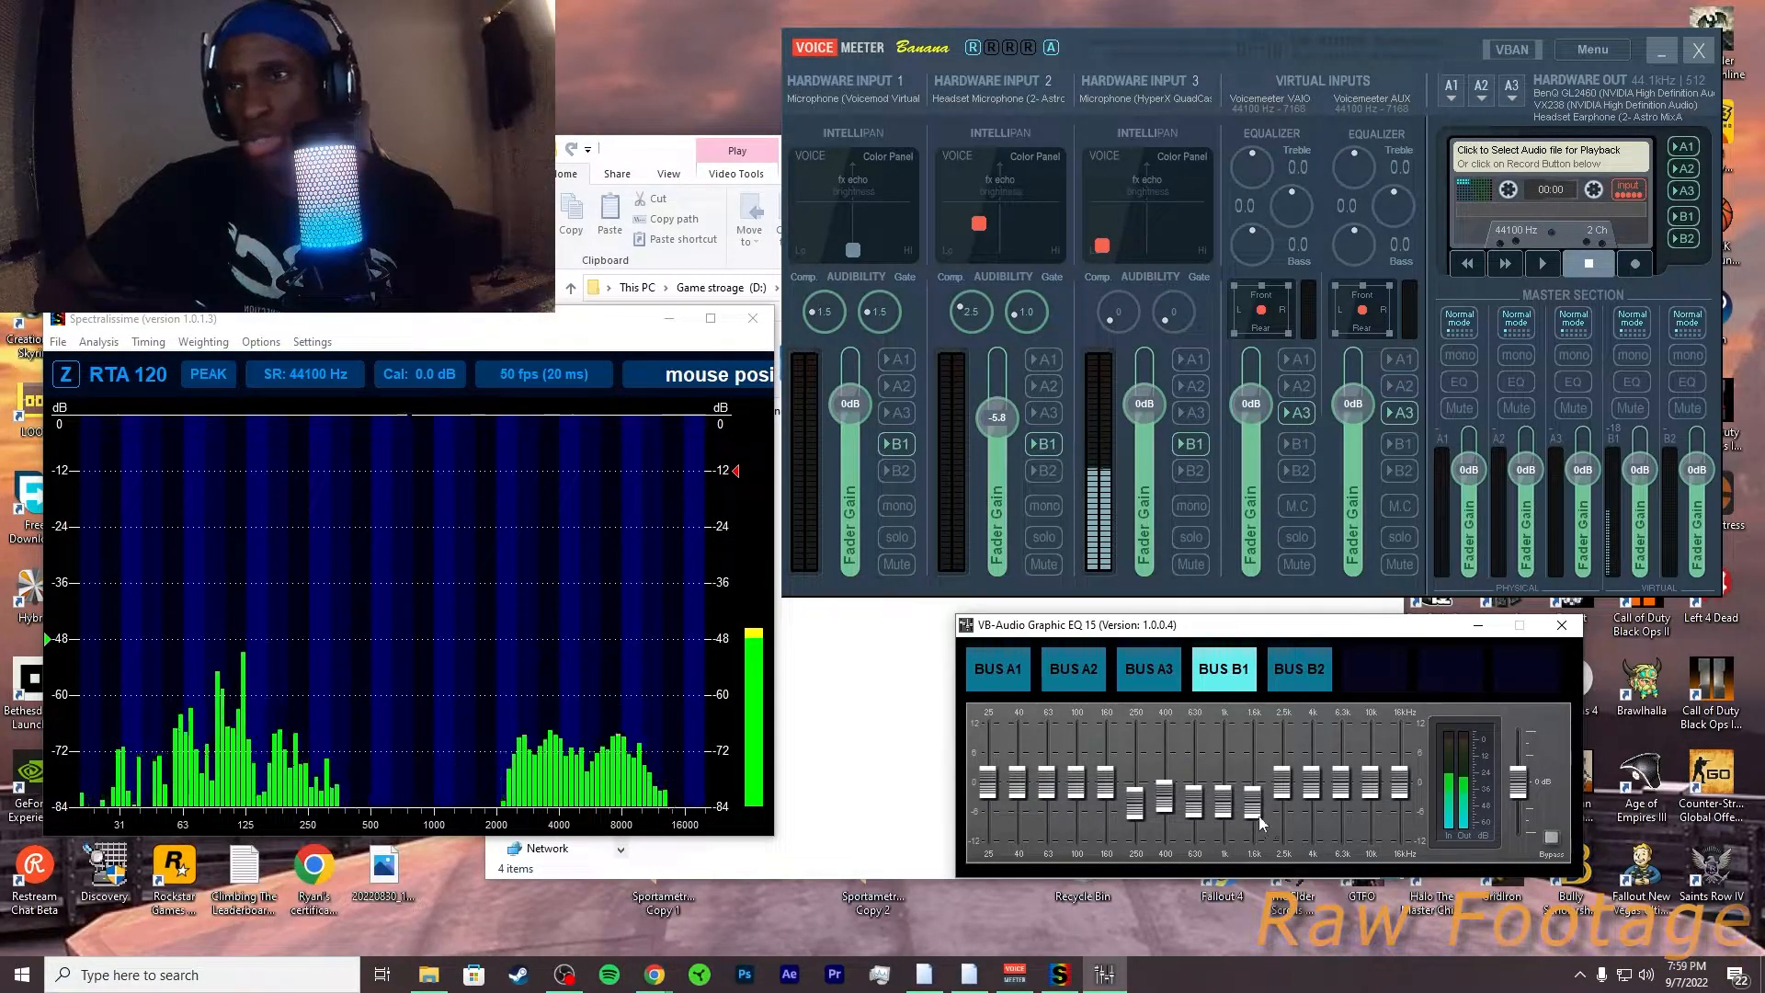
left_click(1166, 824)
left_click(1195, 826)
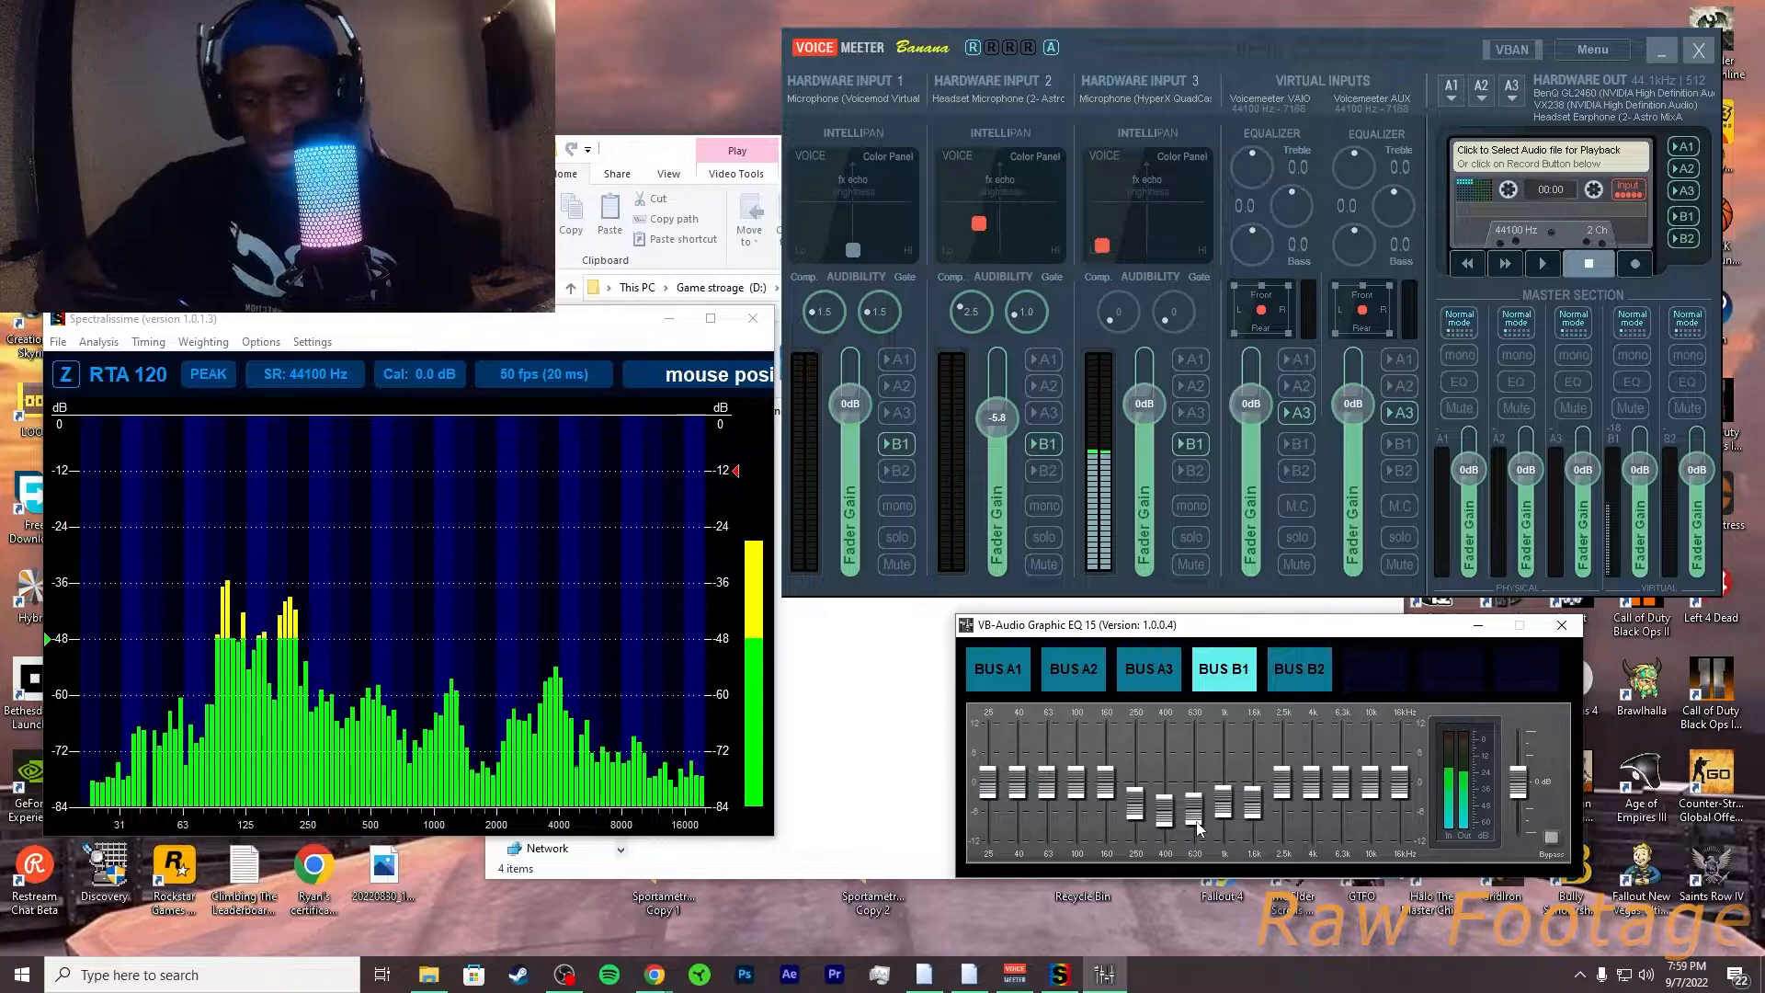
double_click(1140, 812)
double_click(1162, 816)
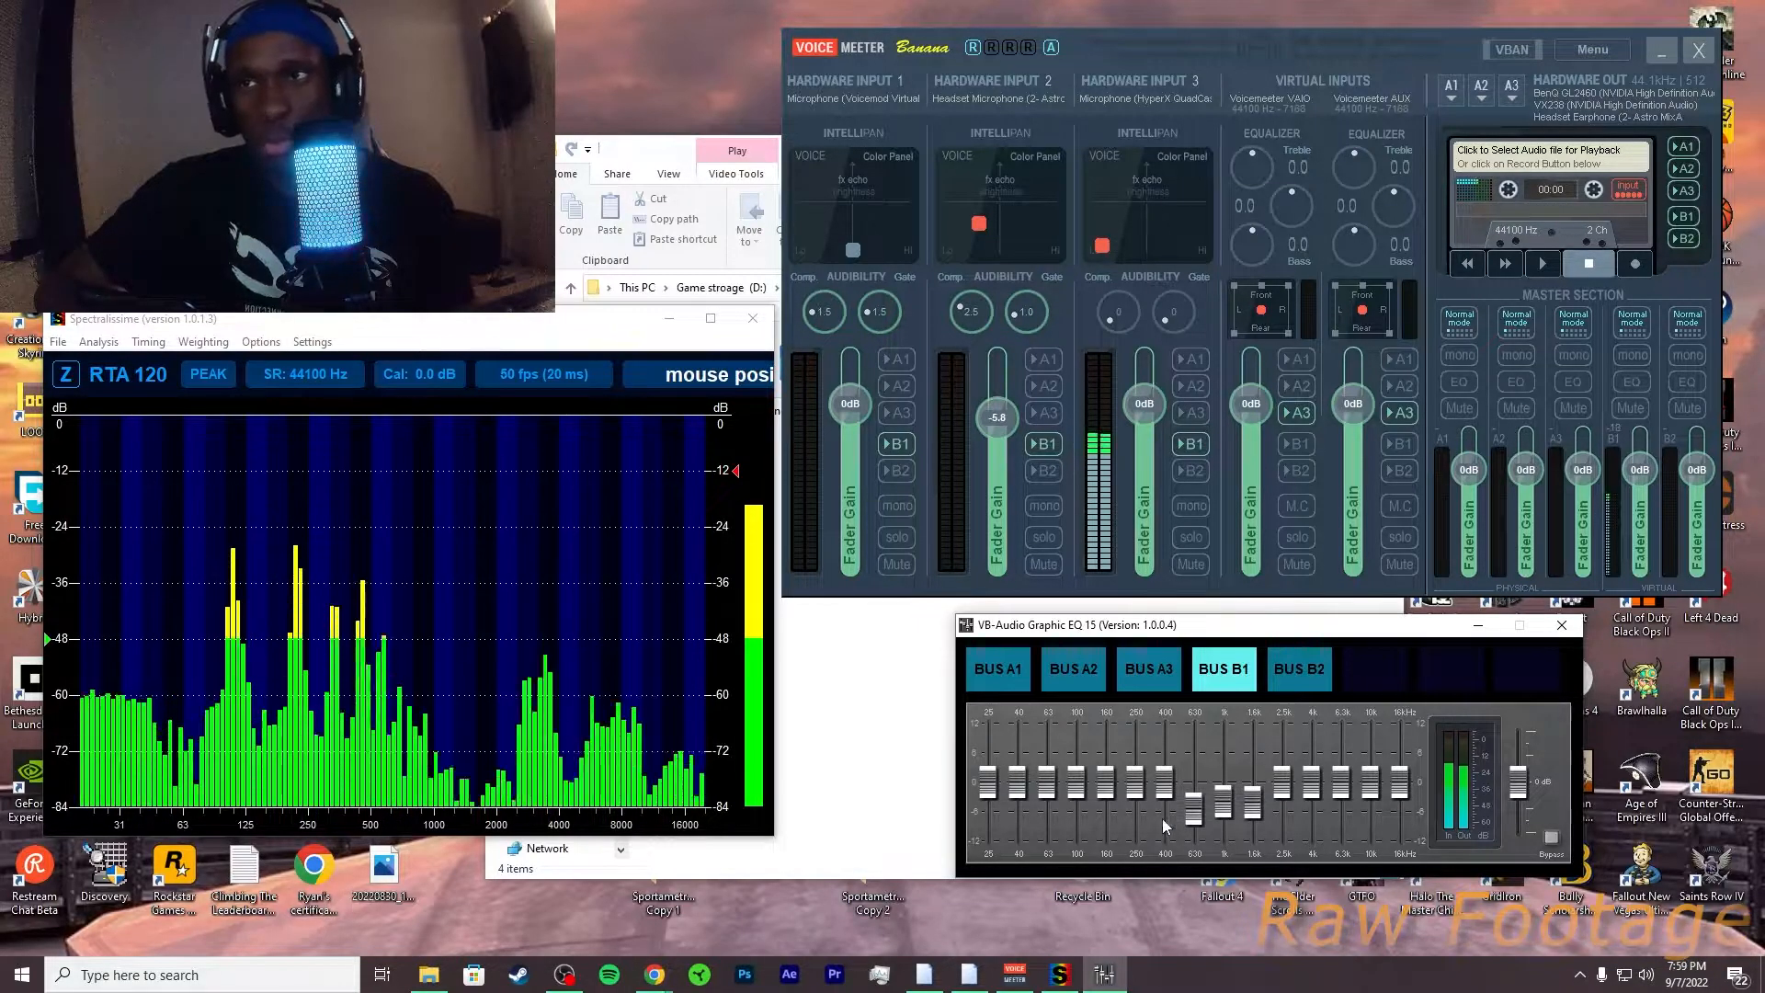
double_click(1223, 814)
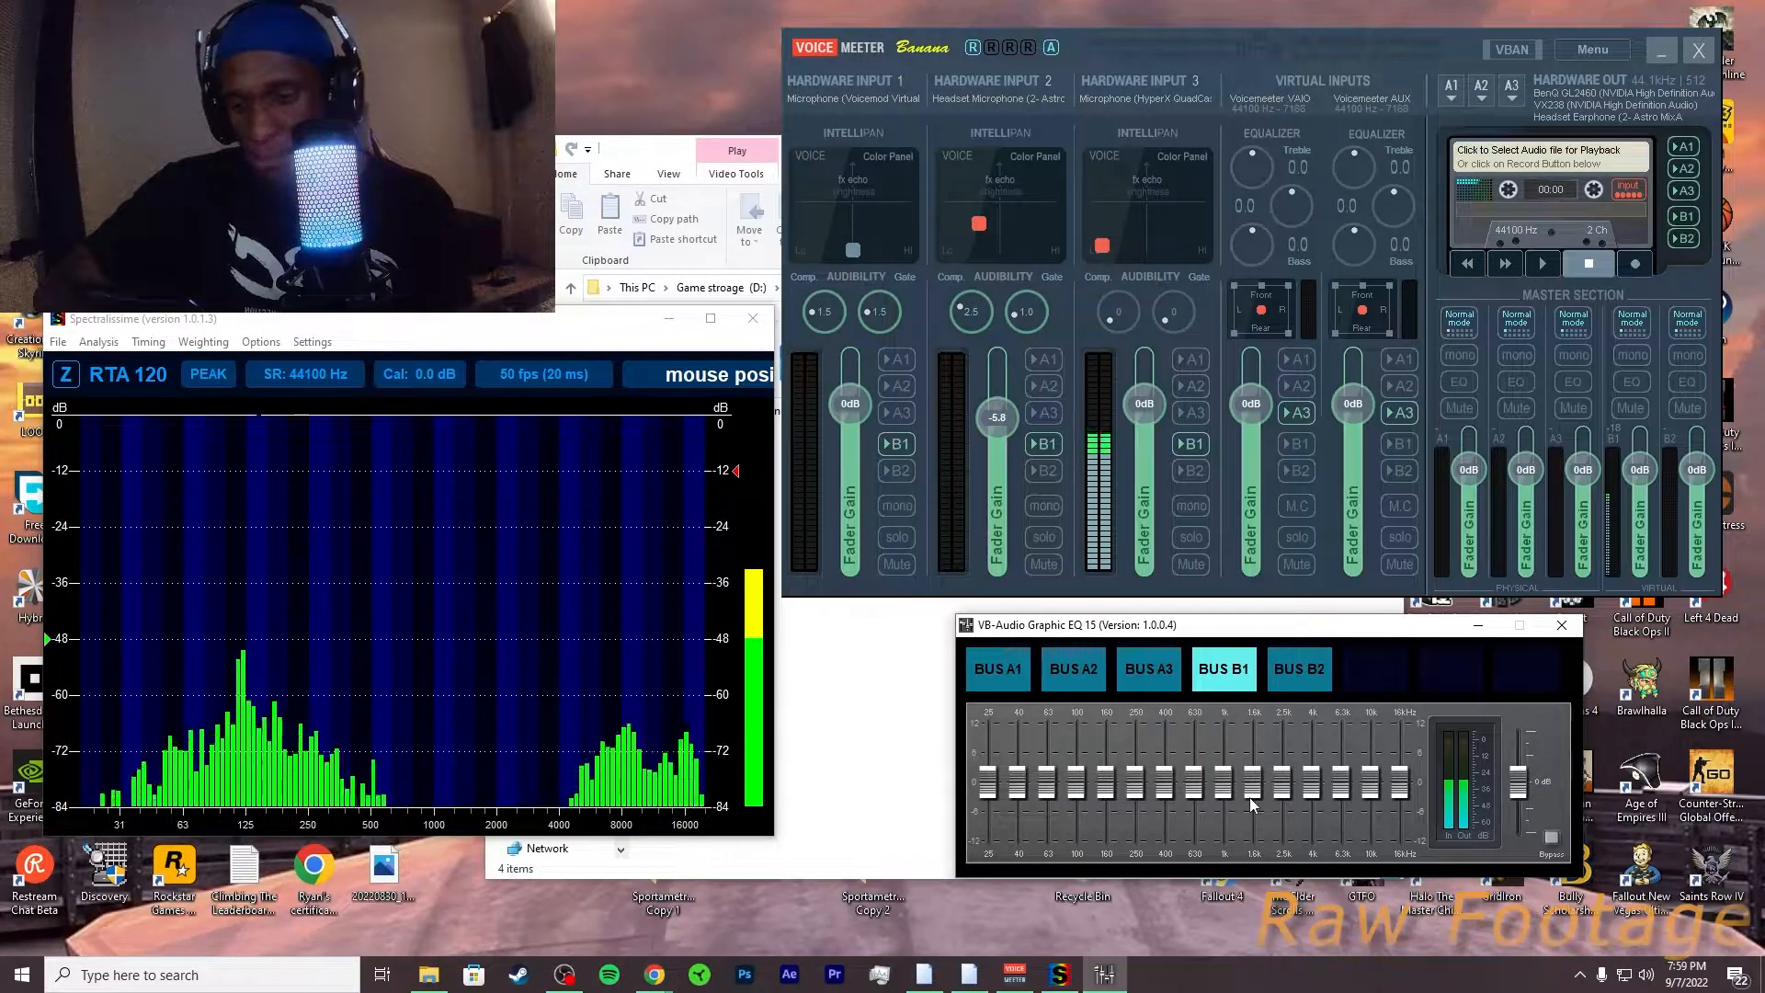
Step: Try boosting the midrange bands from 250 Hz to 1.6 kHz on BUS B1, and reset each to 0 dB
mouse_move(1136, 783)
left_mouse_down()
mouse_move(1147, 757)
mouse_move(1194, 772)
mouse_move(1252, 753)
mouse_move(1194, 756)
left_mouse_up()
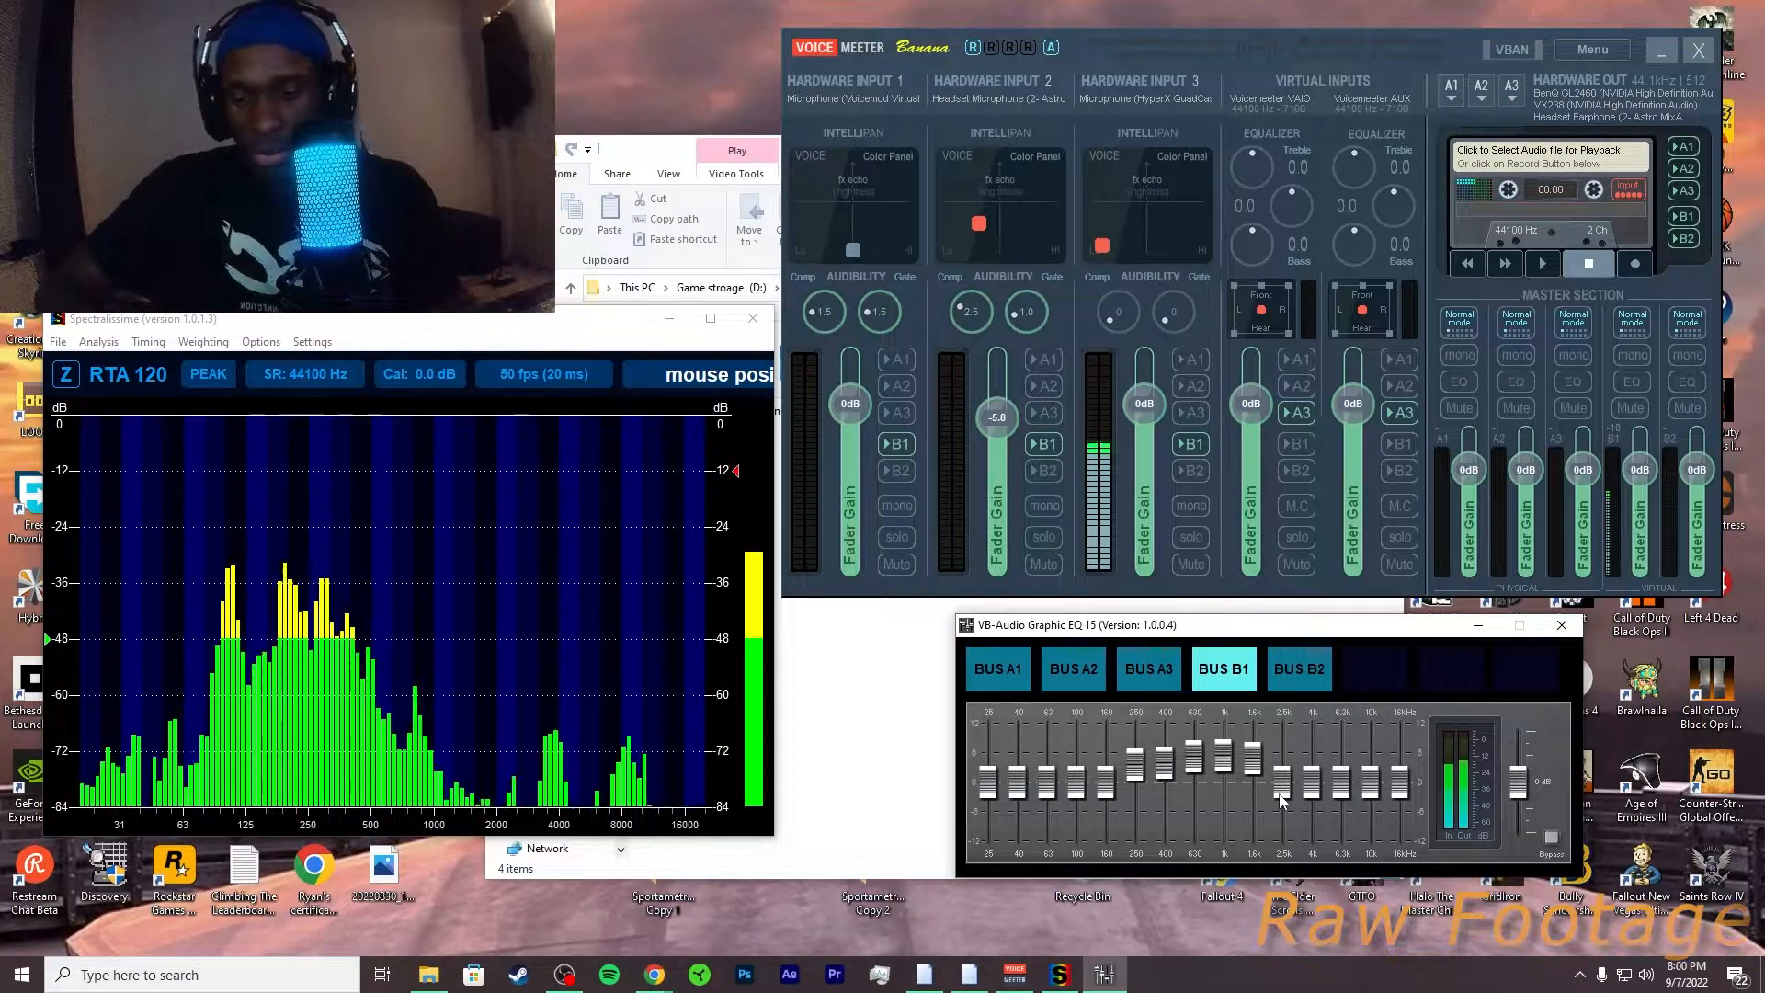
double_click(1133, 779)
double_click(1165, 773)
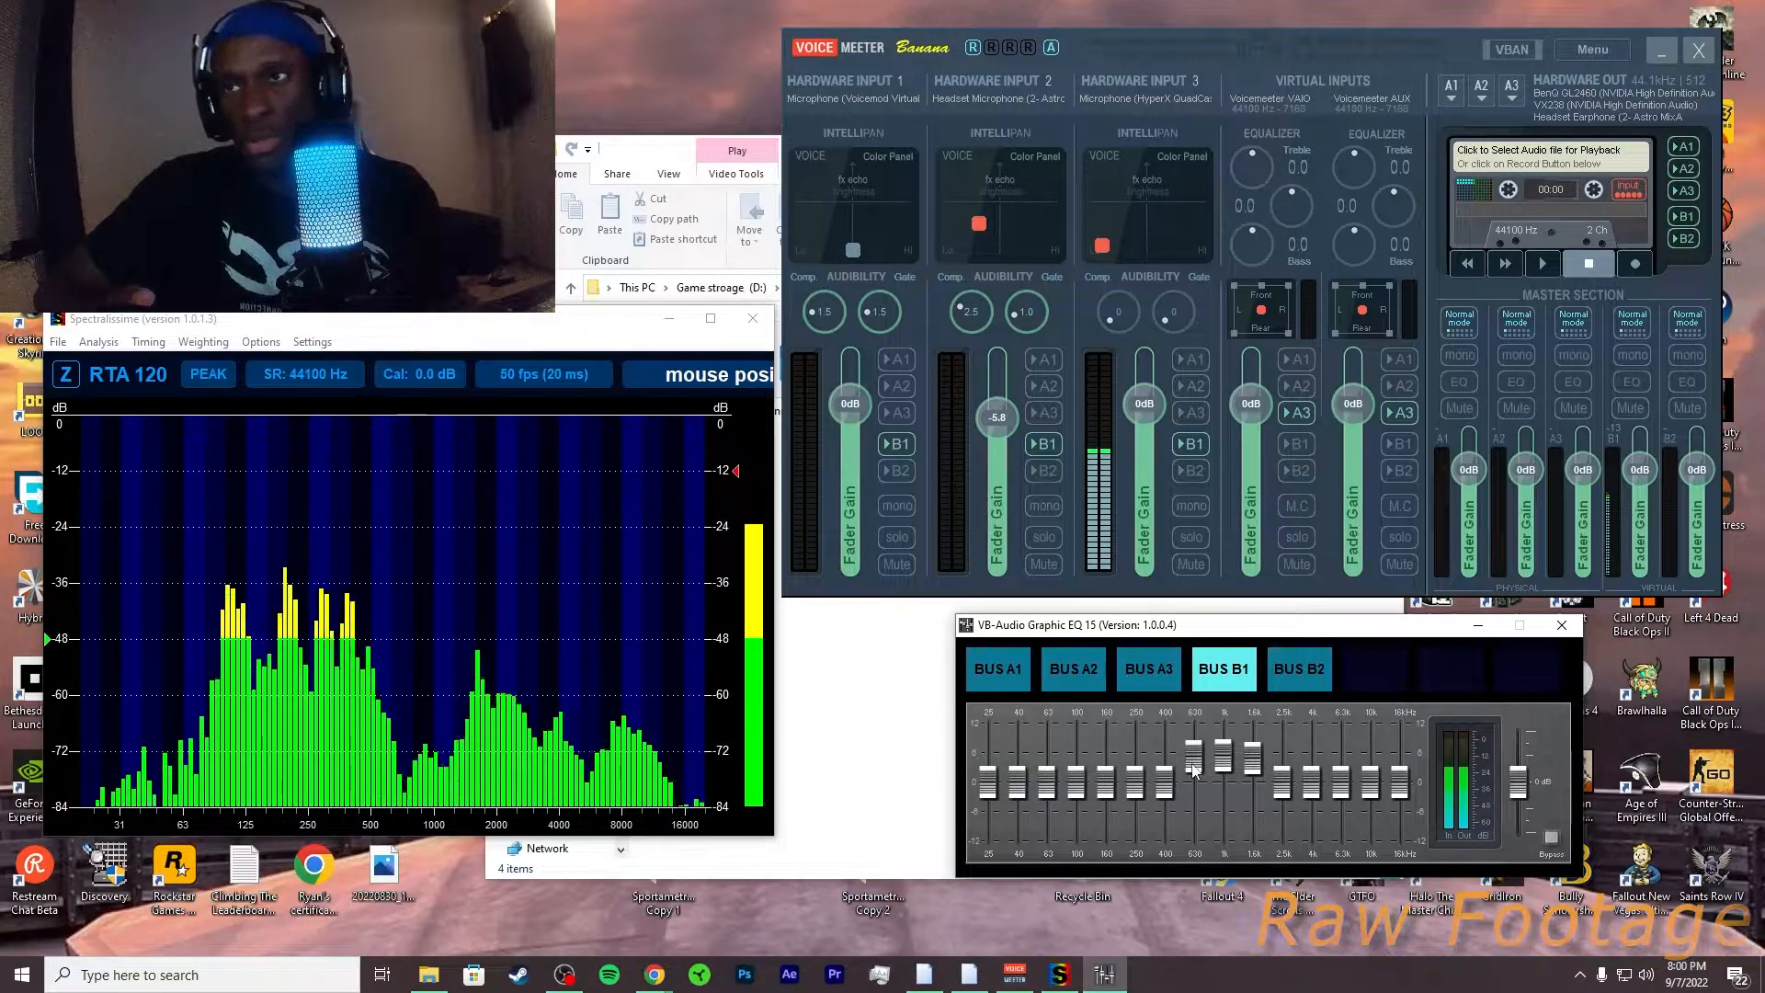
double_click(1194, 766)
double_click(1224, 763)
double_click(1252, 759)
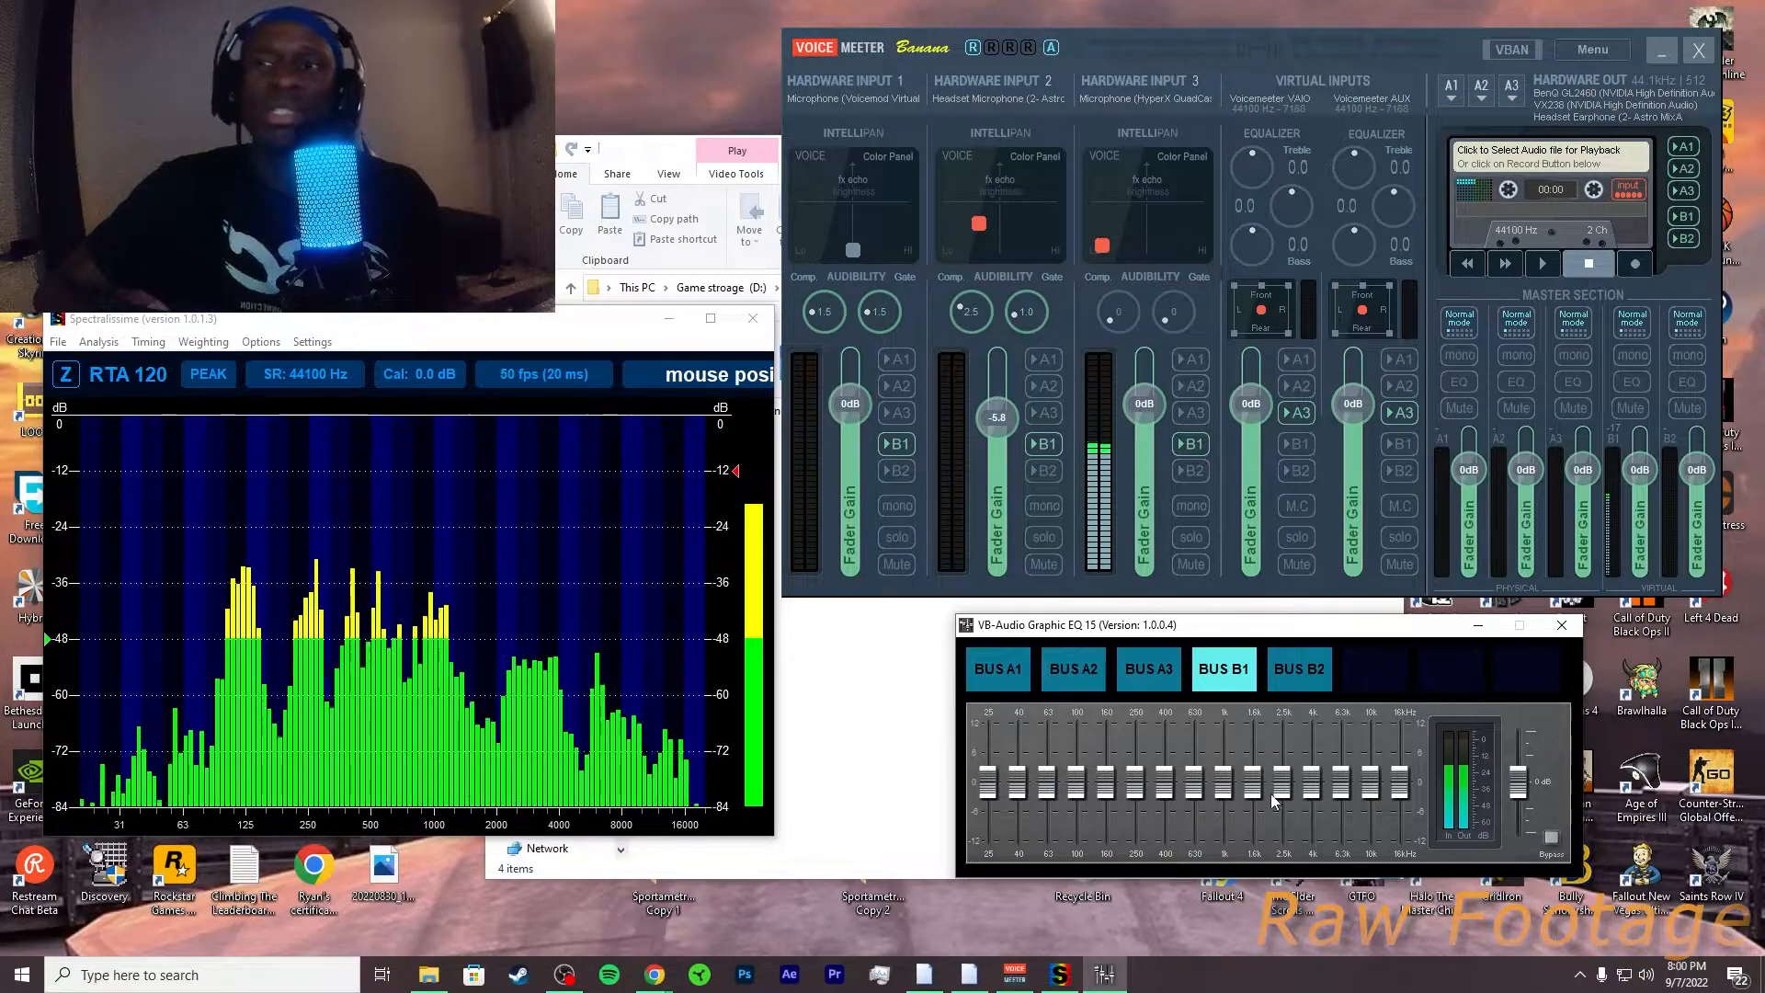
Step: Try cutting and boosting the treble bands from 2.5 to 16 kHz on BUS B1, and reset them to 0 dB
left_click_drag(1284, 784, 1401, 801)
mouse_move(1282, 793)
left_mouse_down()
mouse_move(1285, 819)
mouse_move(1370, 824)
left_mouse_up()
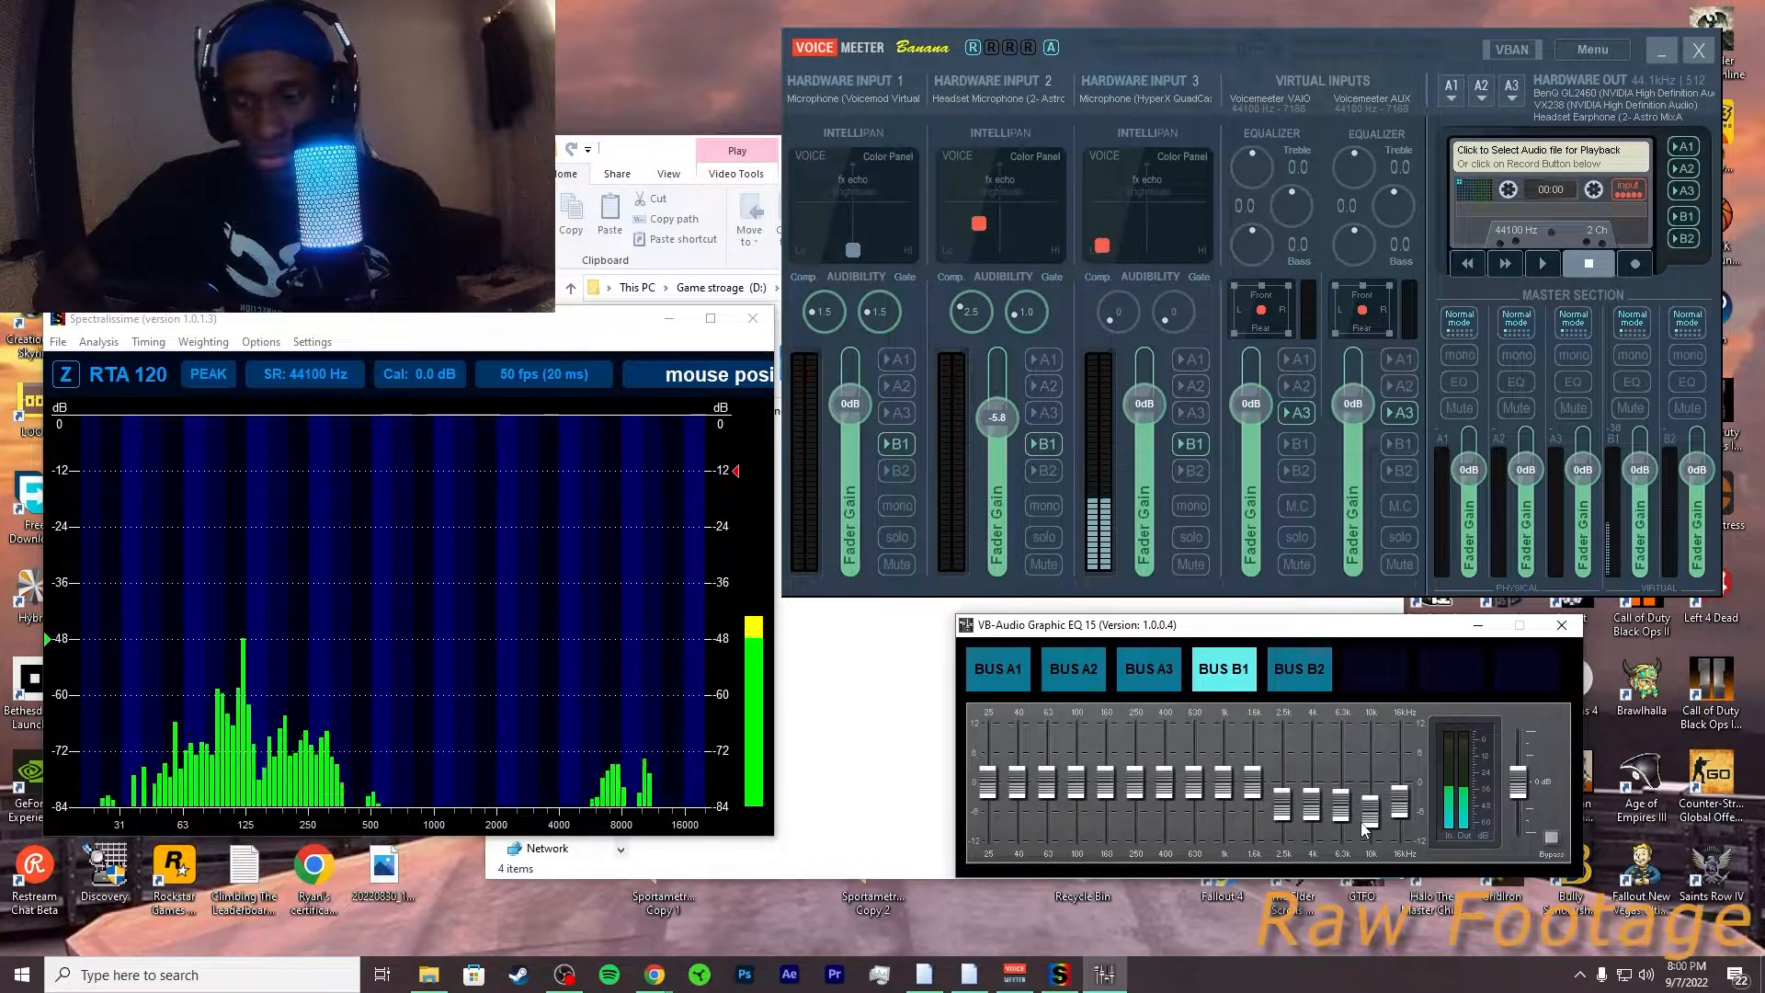
mouse_move(1288, 824)
left_mouse_down()
mouse_move(1294, 761)
mouse_move(1312, 752)
mouse_move(1399, 782)
mouse_move(1381, 723)
left_mouse_up()
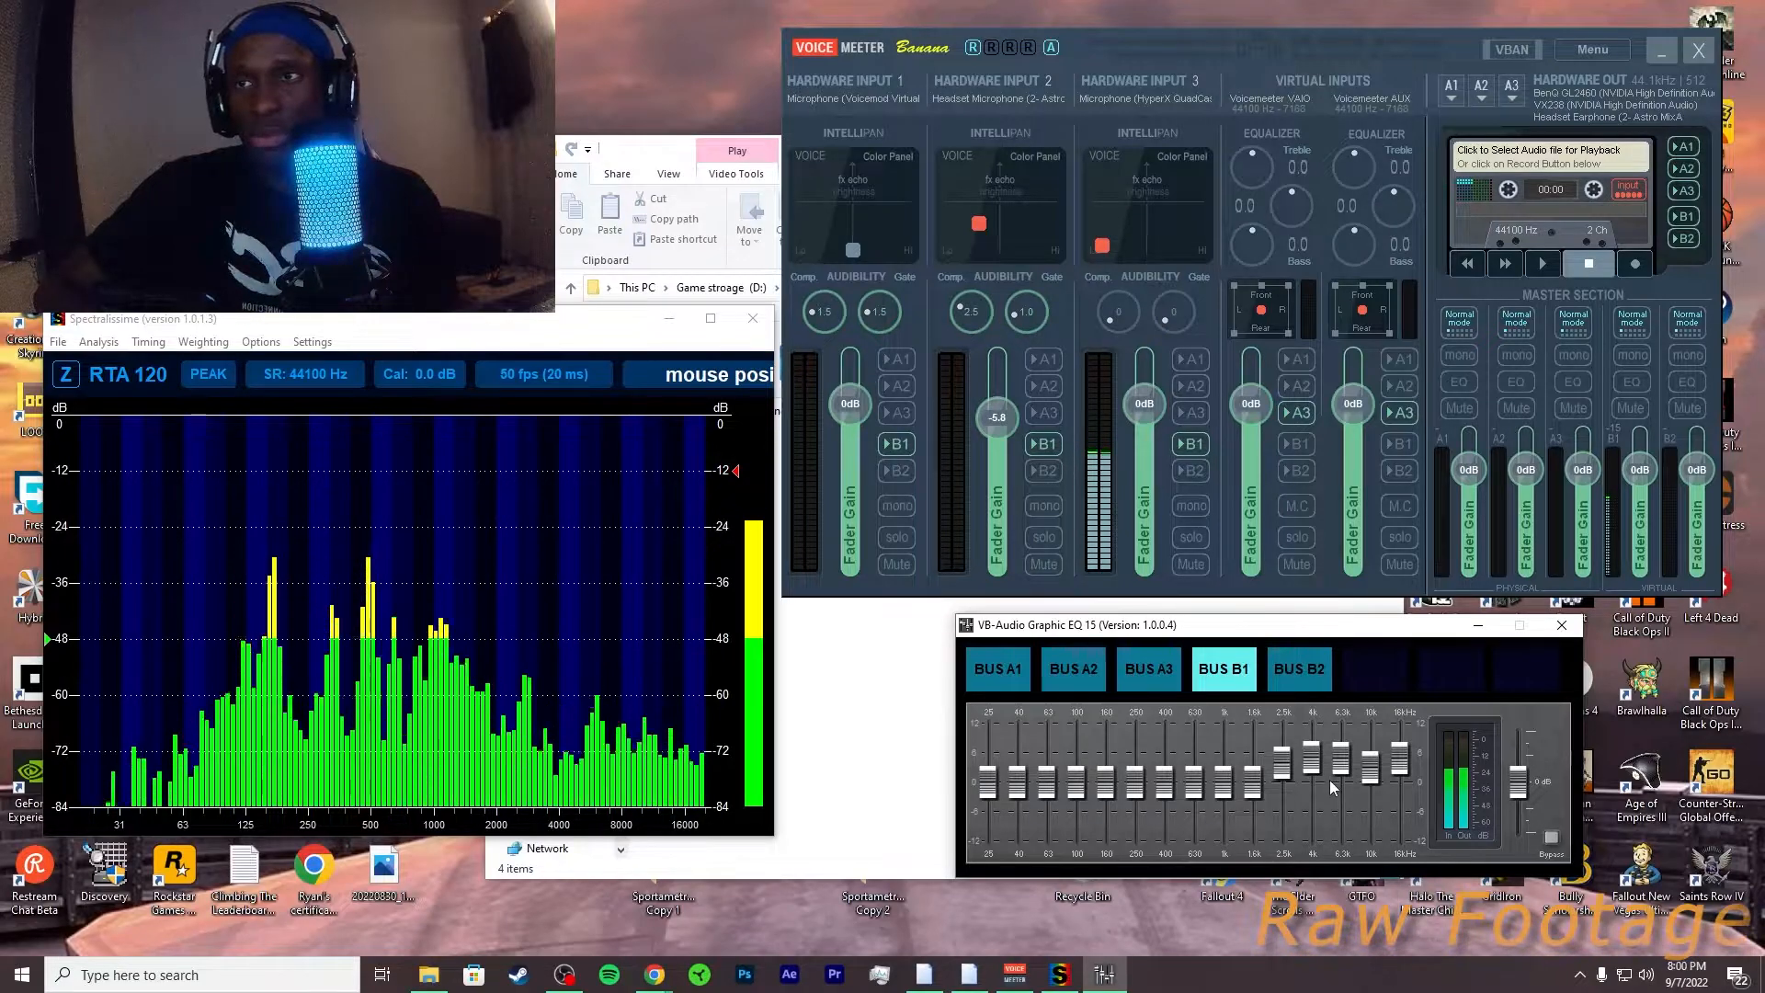
mouse_move(1368, 781)
left_mouse_down()
mouse_move(1281, 781)
mouse_move(1399, 781)
left_mouse_up()
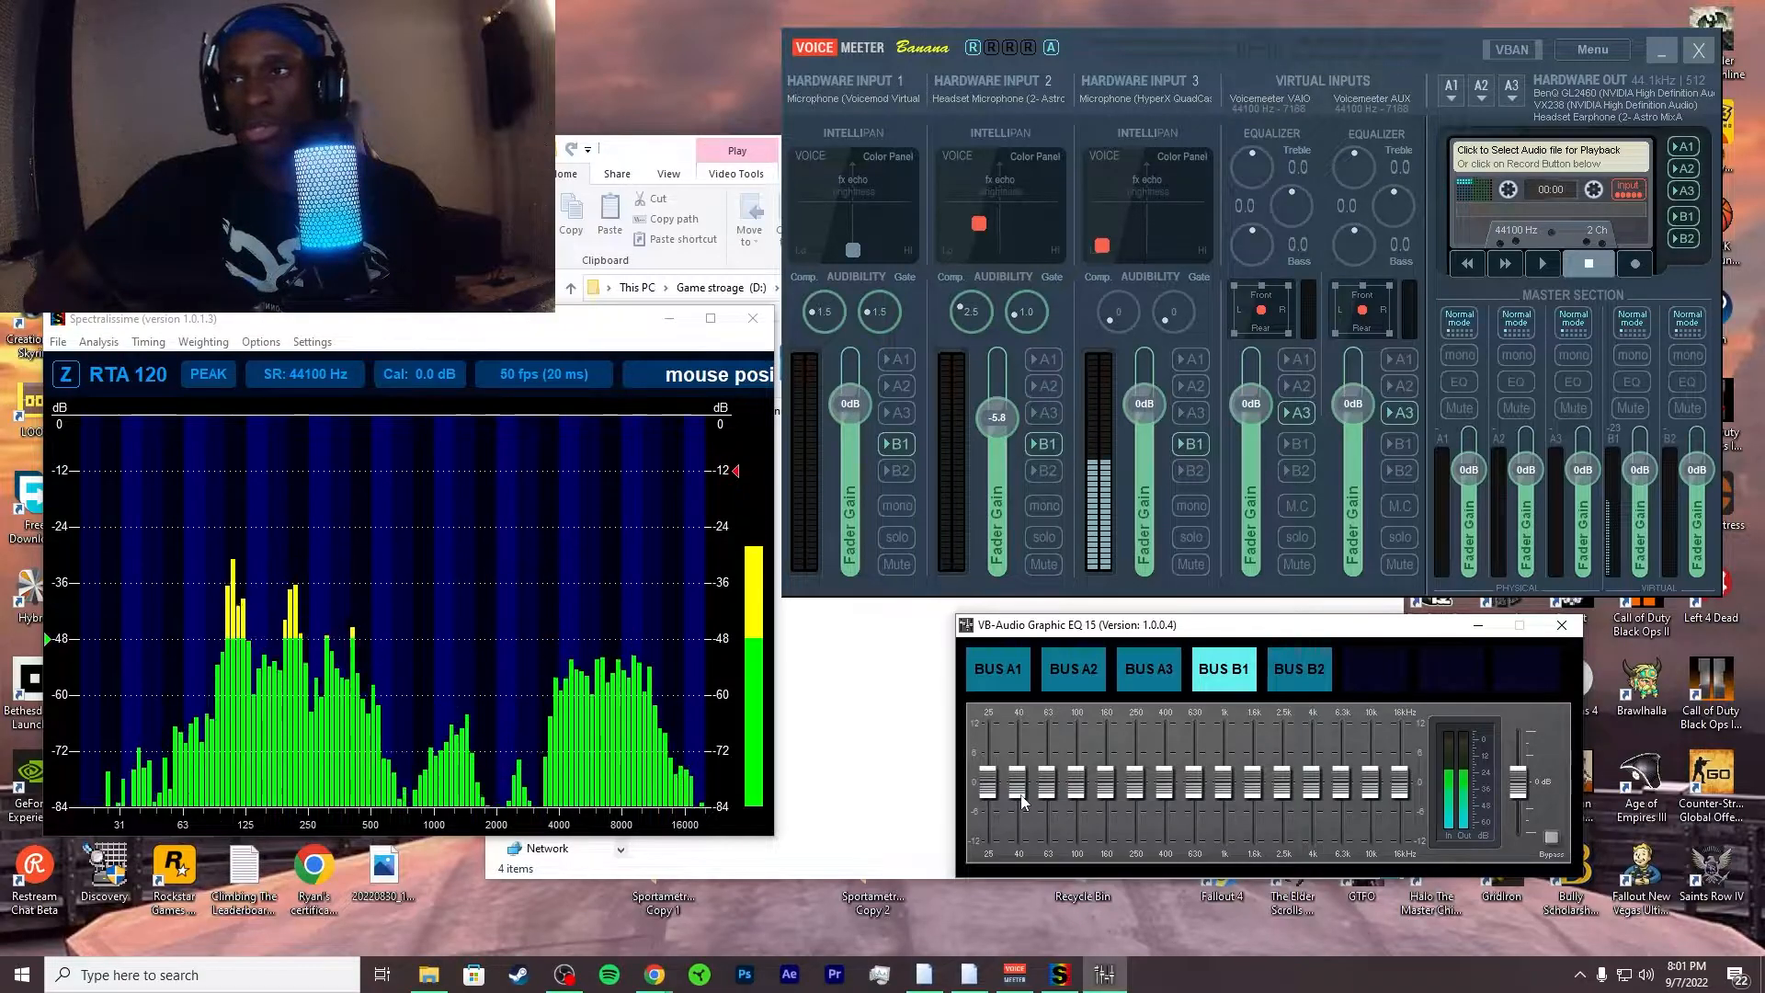
Step: Shape the voice's bass on BUS B1: slightly boost 40 and 63 Hz, boost 100 Hz more, and cut 160 Hz
left_click_drag(1022, 798, 1023, 778)
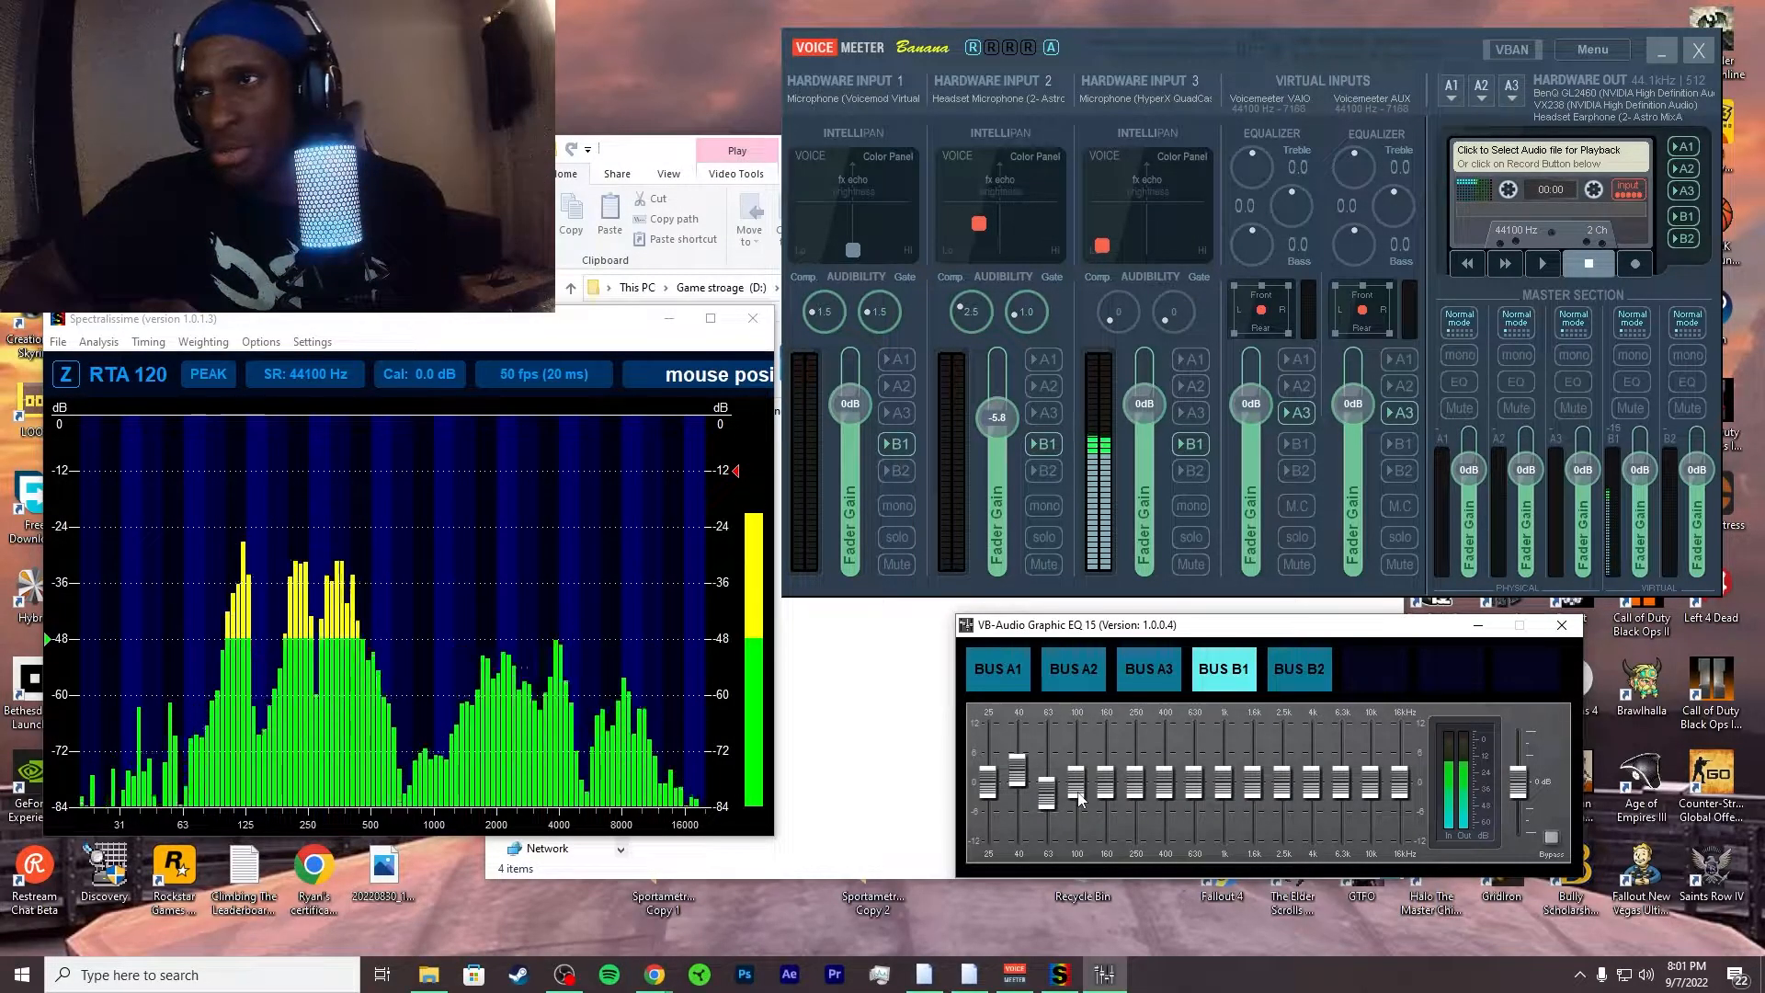
left_click_drag(1078, 793, 1077, 809)
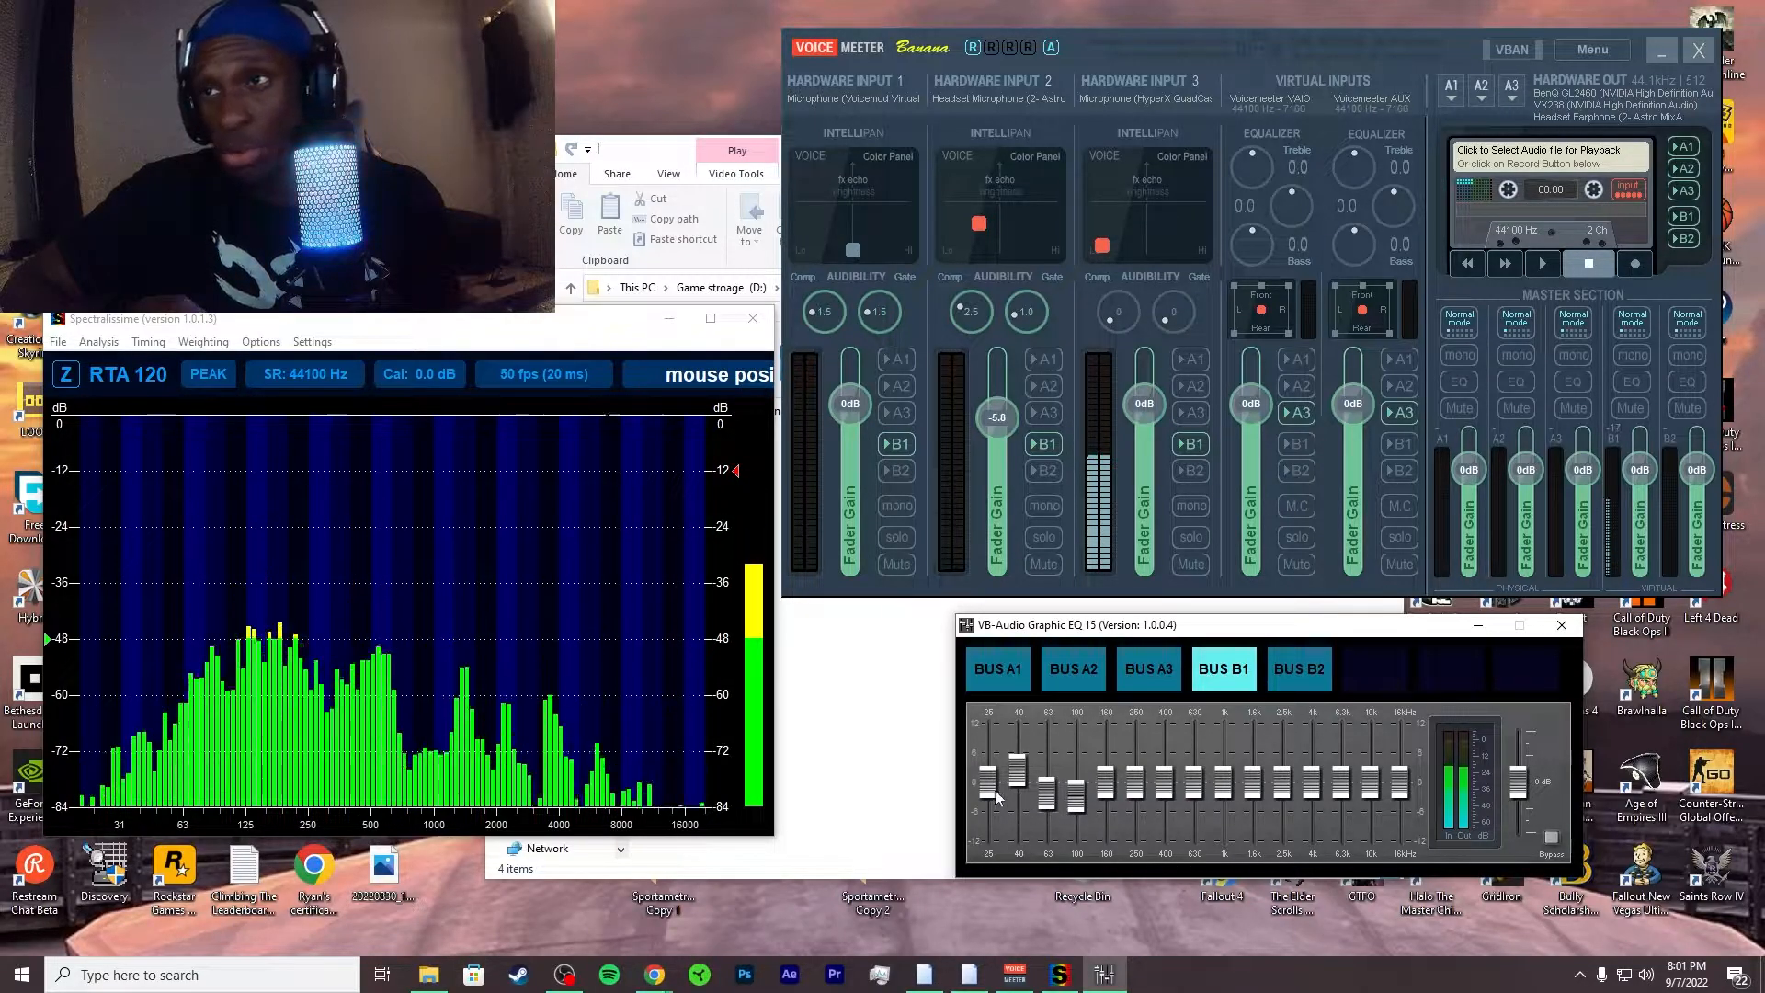
left_click_drag(1112, 796, 1110, 822)
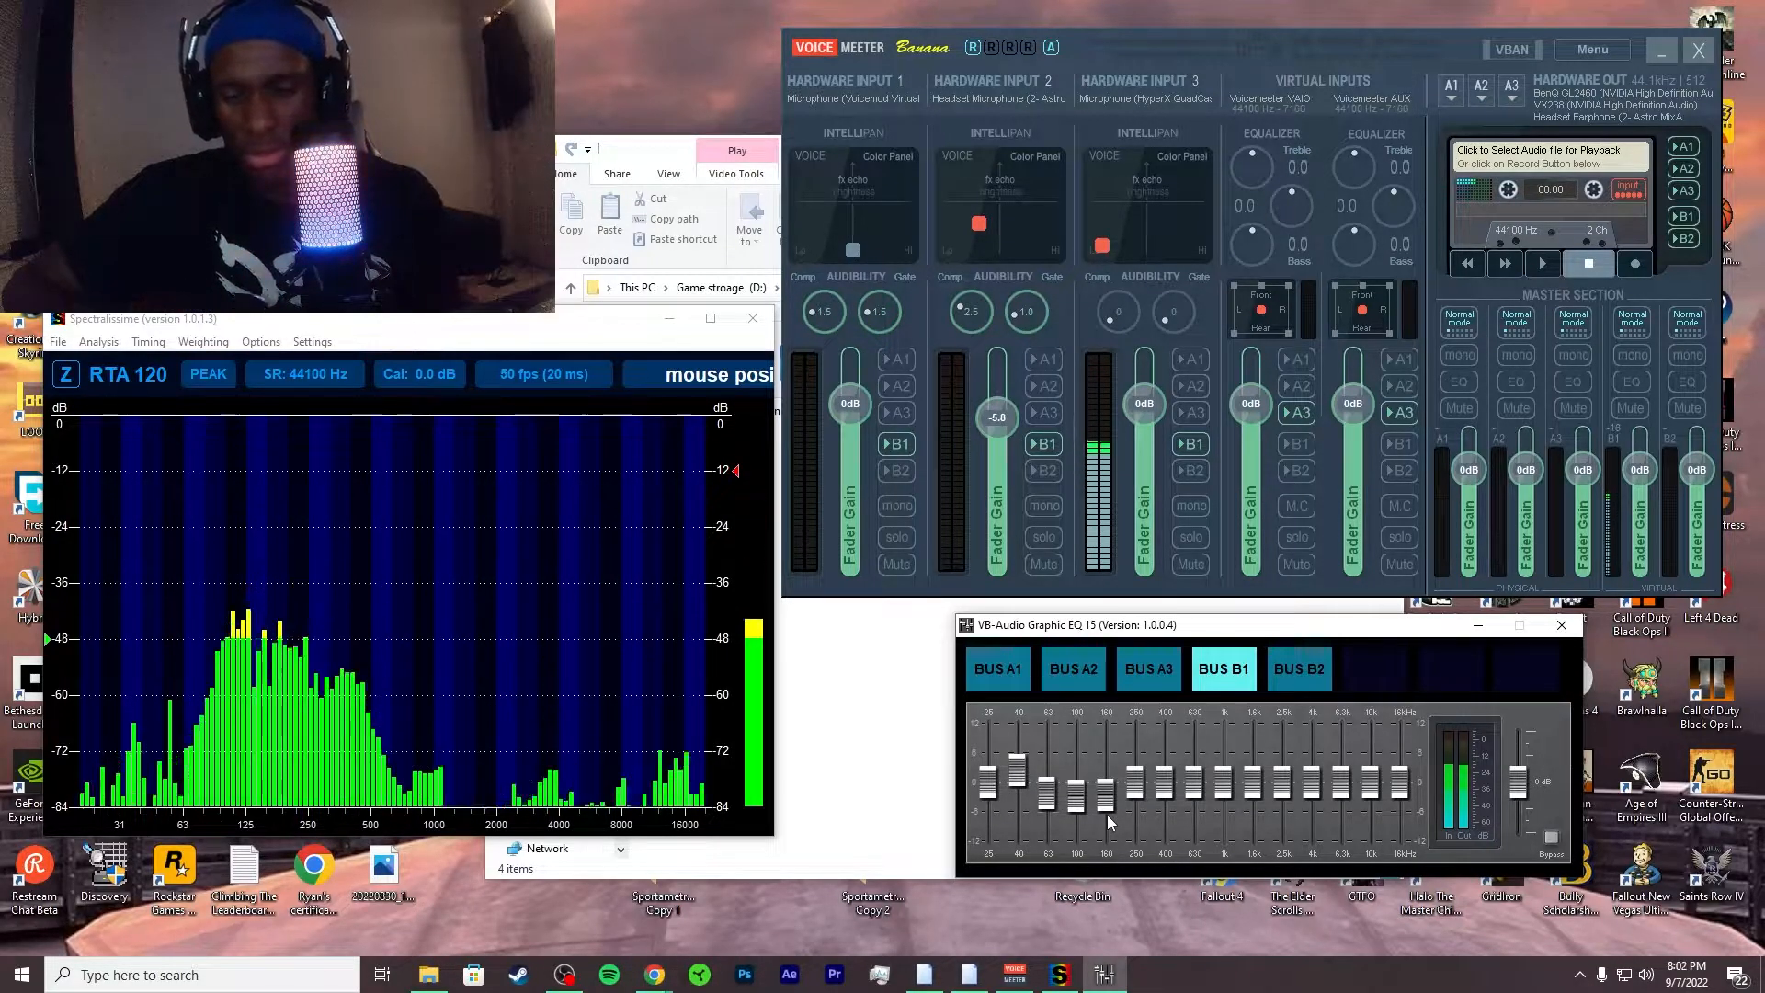
mouse_move(1076, 795)
left_mouse_down()
mouse_move(1075, 765)
mouse_move(1059, 772)
left_mouse_up()
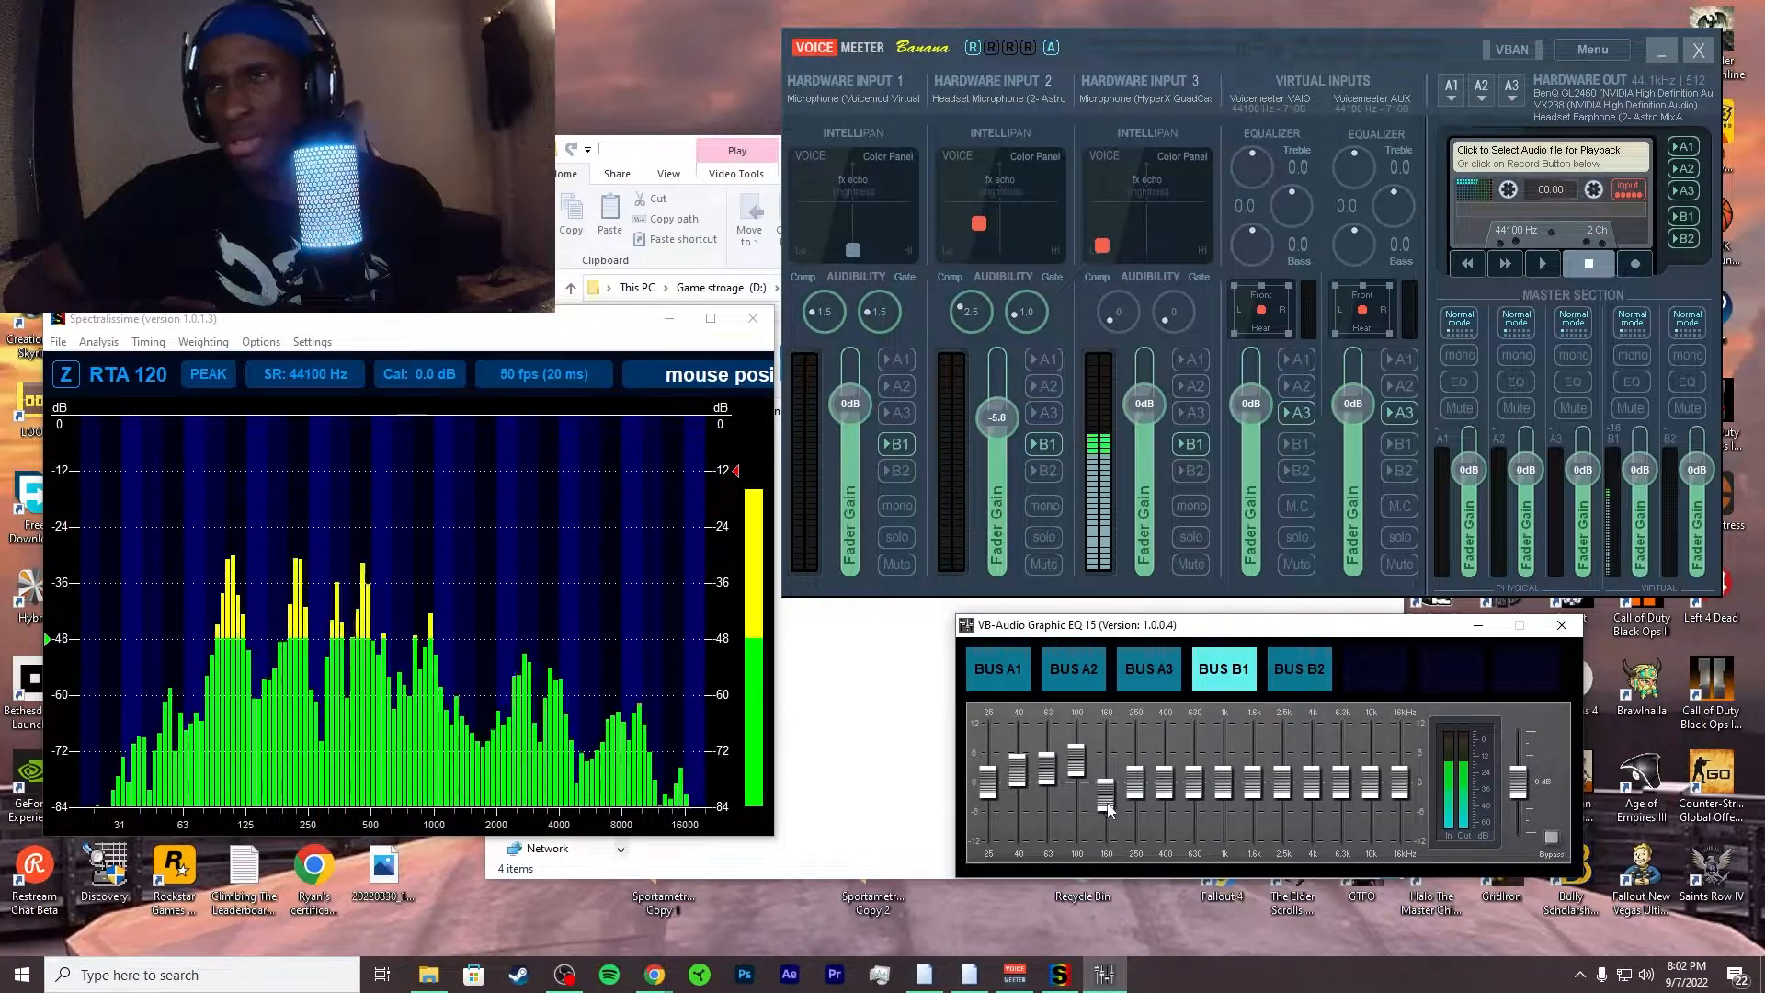
left_click_drag(1104, 801, 1105, 804)
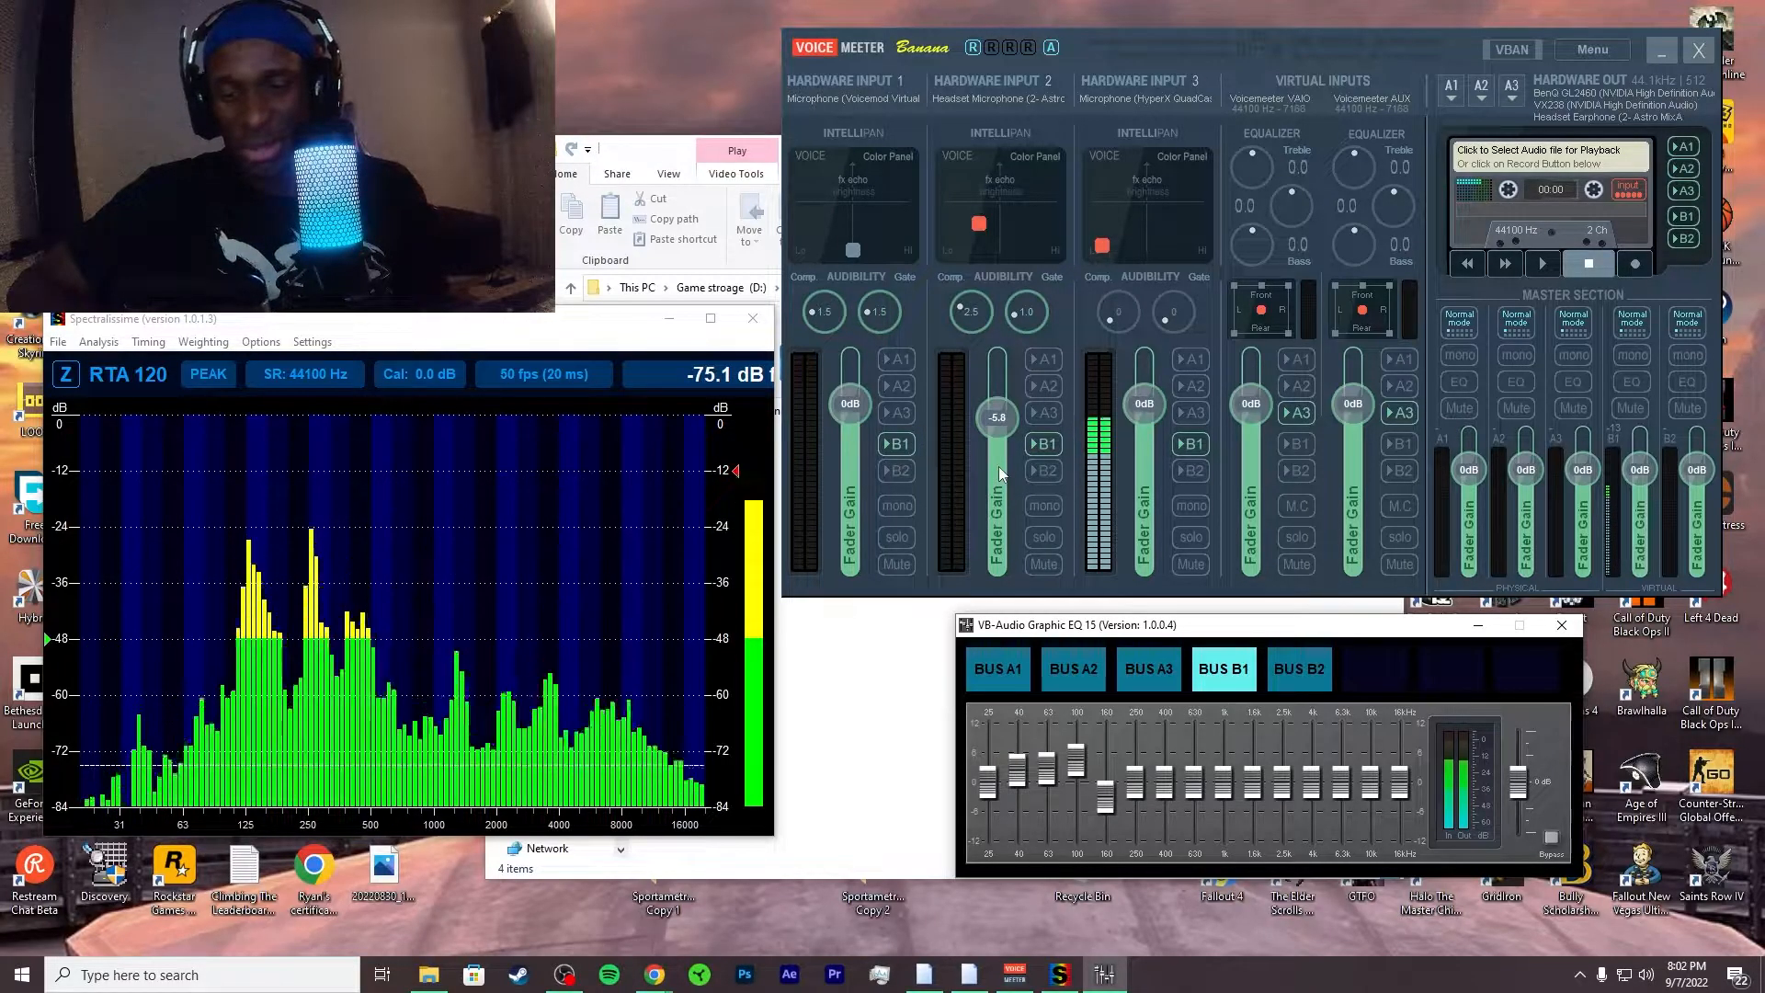
Step: Shape the mids and treble on BUS B1: boost 250, 400 Hz, 1.6, 4, 10 and 16 kHz; cut 630 Hz, 1, 2.5 and 6.3 kHz
left_click_drag(1135, 784, 1222, 767)
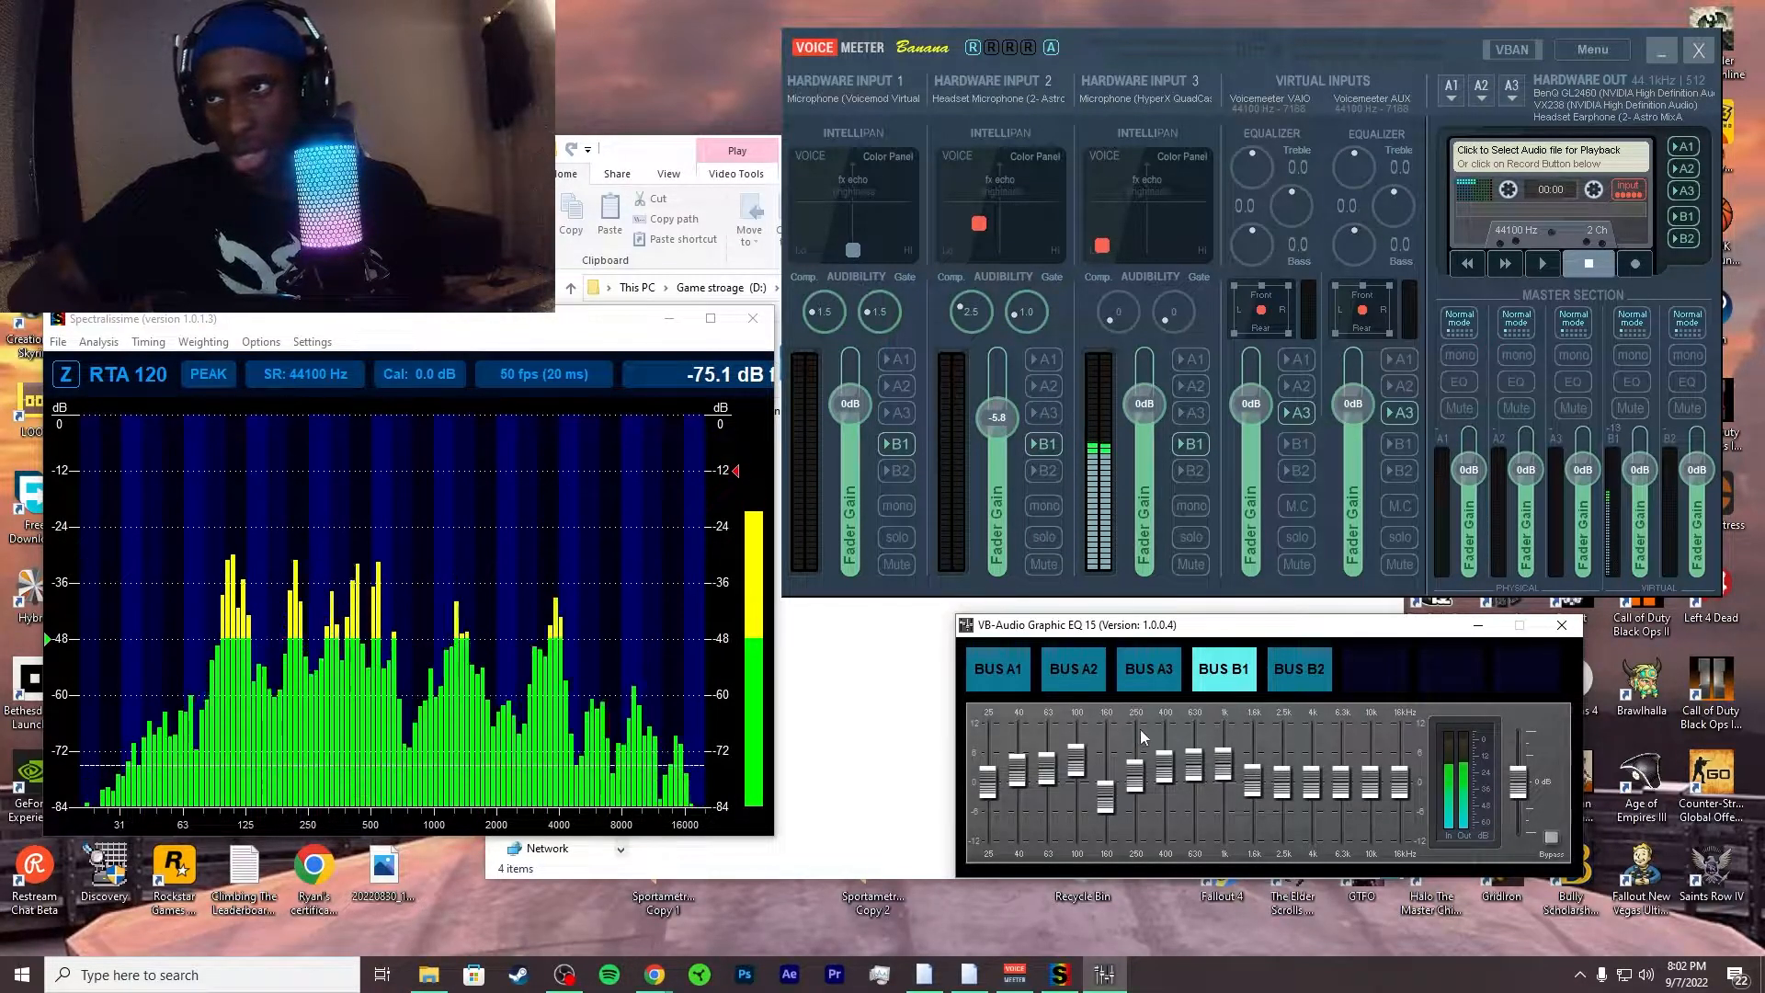
left_click_drag(1252, 781, 1255, 772)
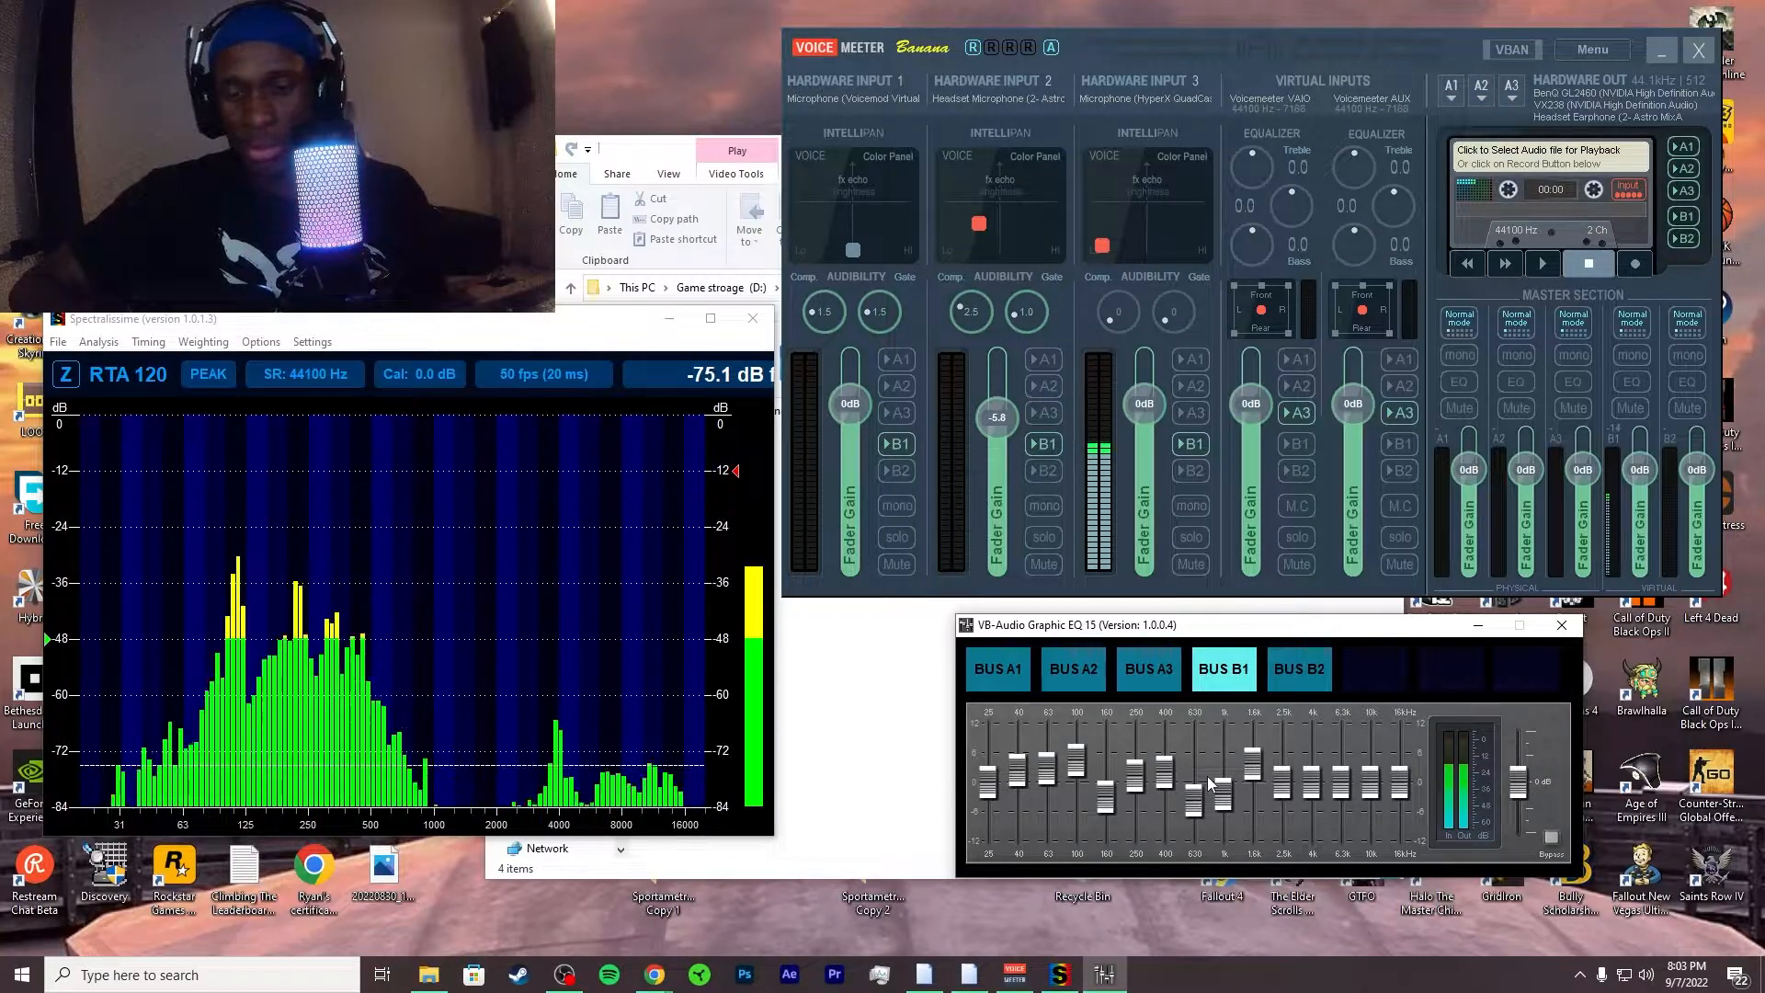
mouse_move(1312, 799)
left_mouse_down()
mouse_move(1369, 774)
mouse_move(1277, 801)
mouse_move(1313, 798)
left_mouse_up()
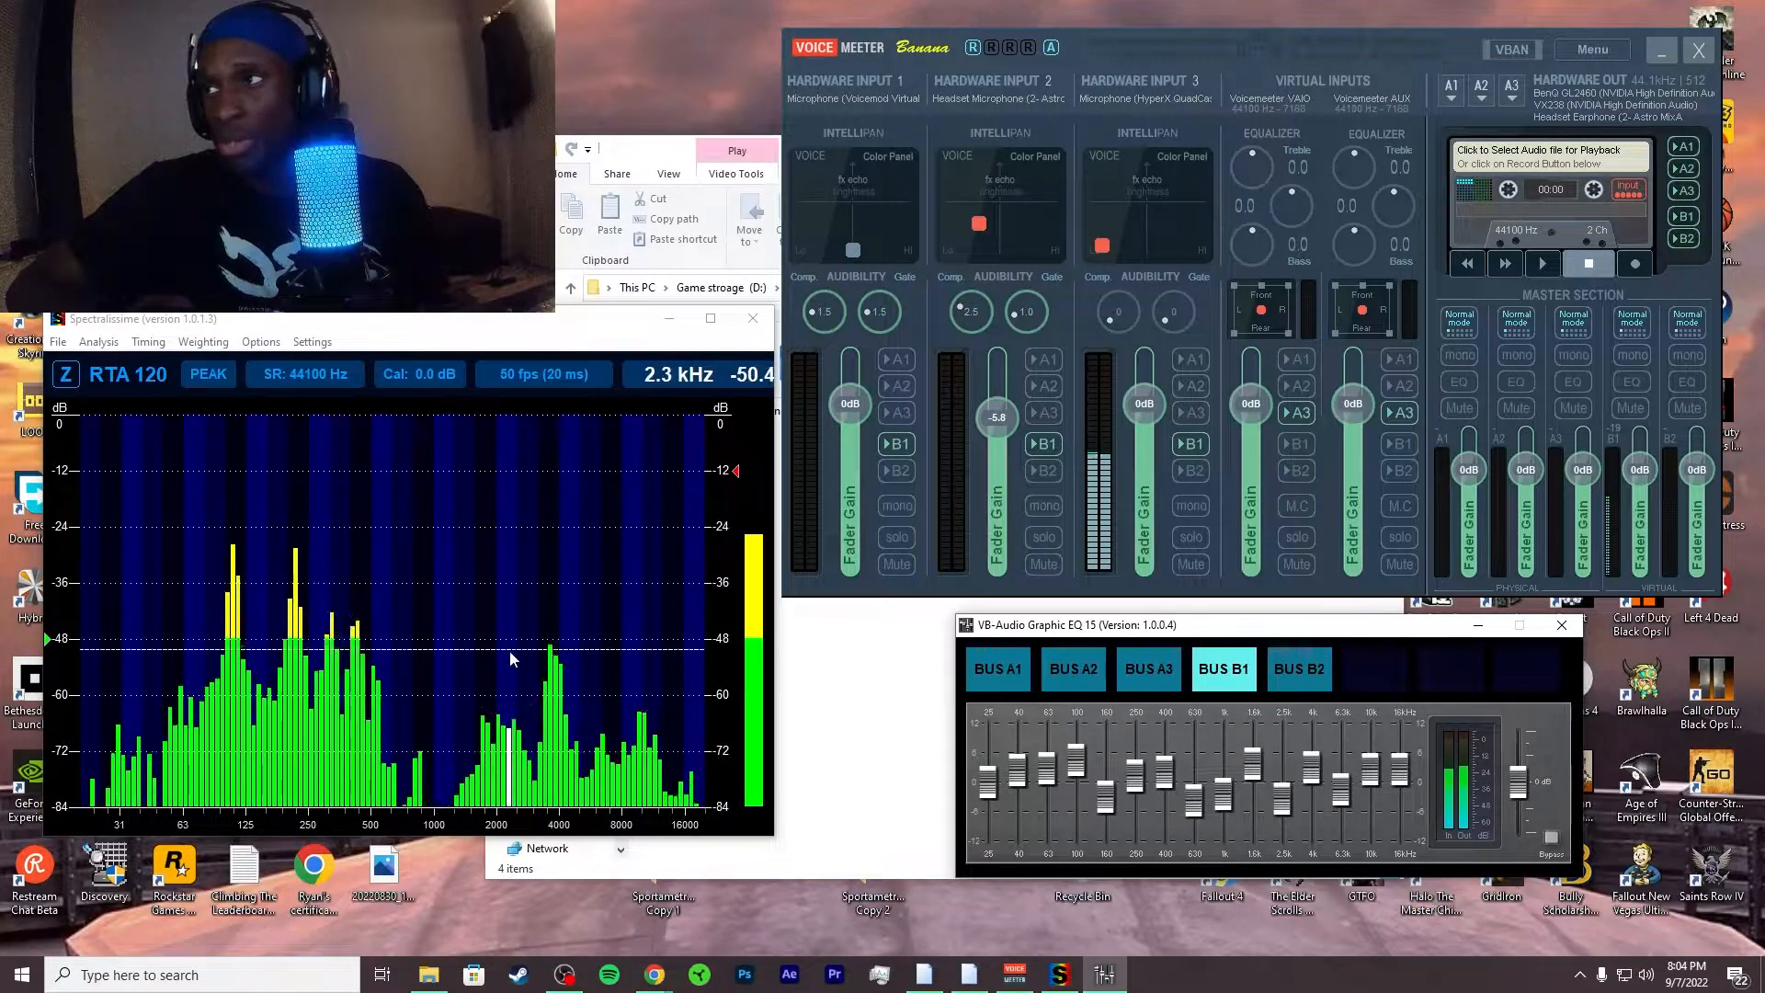
Step: Move the Spectralissime window closer to the graphic EQ, and check BUS B2 before reselecting BUS B1
left_click_drag(569, 316, 640, 320)
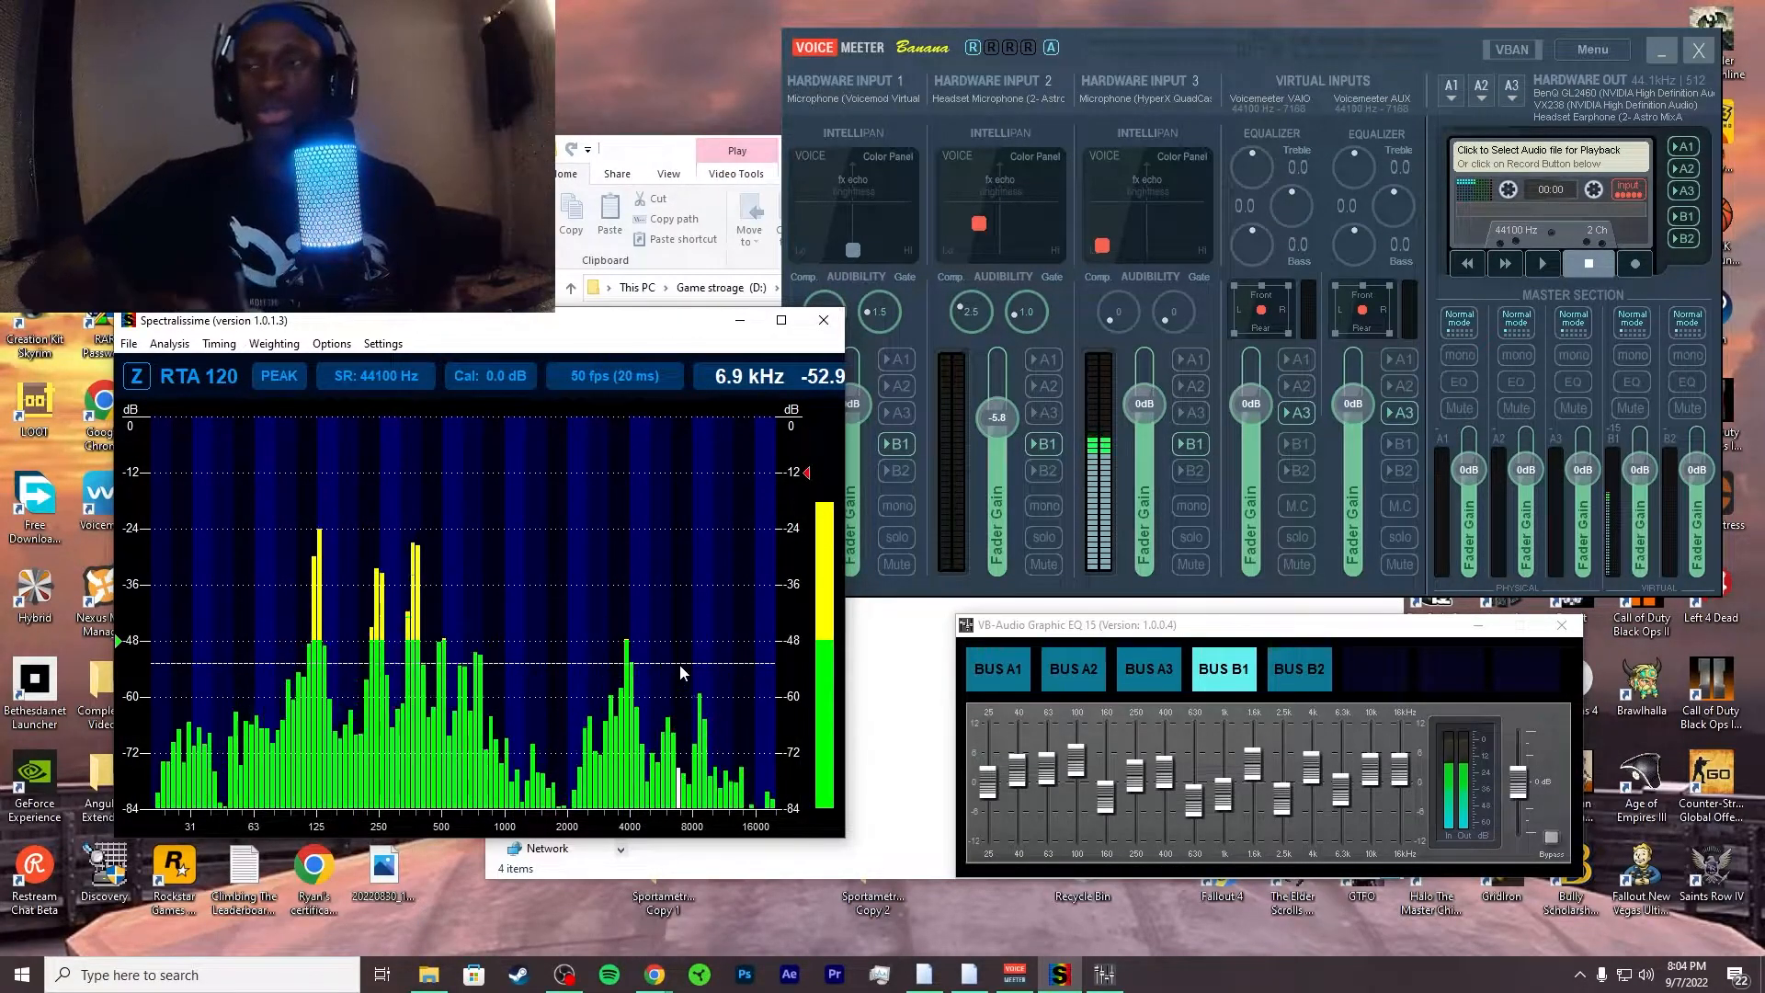
left_click_drag(610, 325, 683, 450)
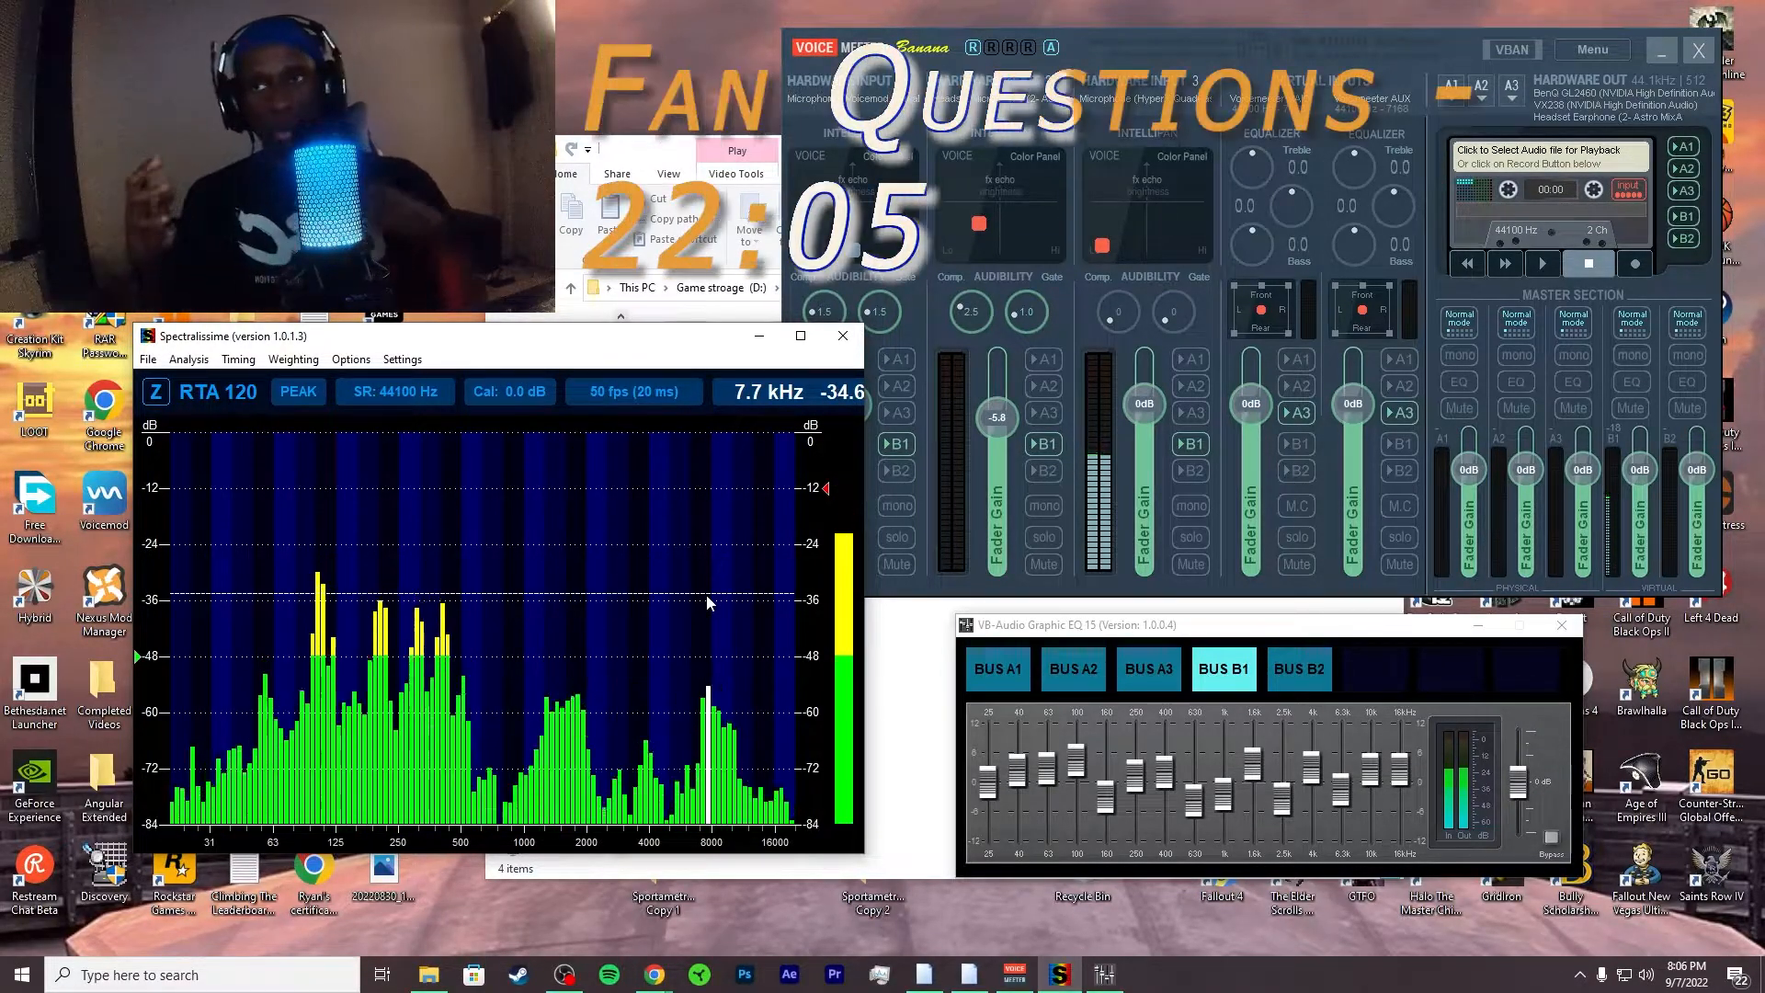
left_click(1311, 679)
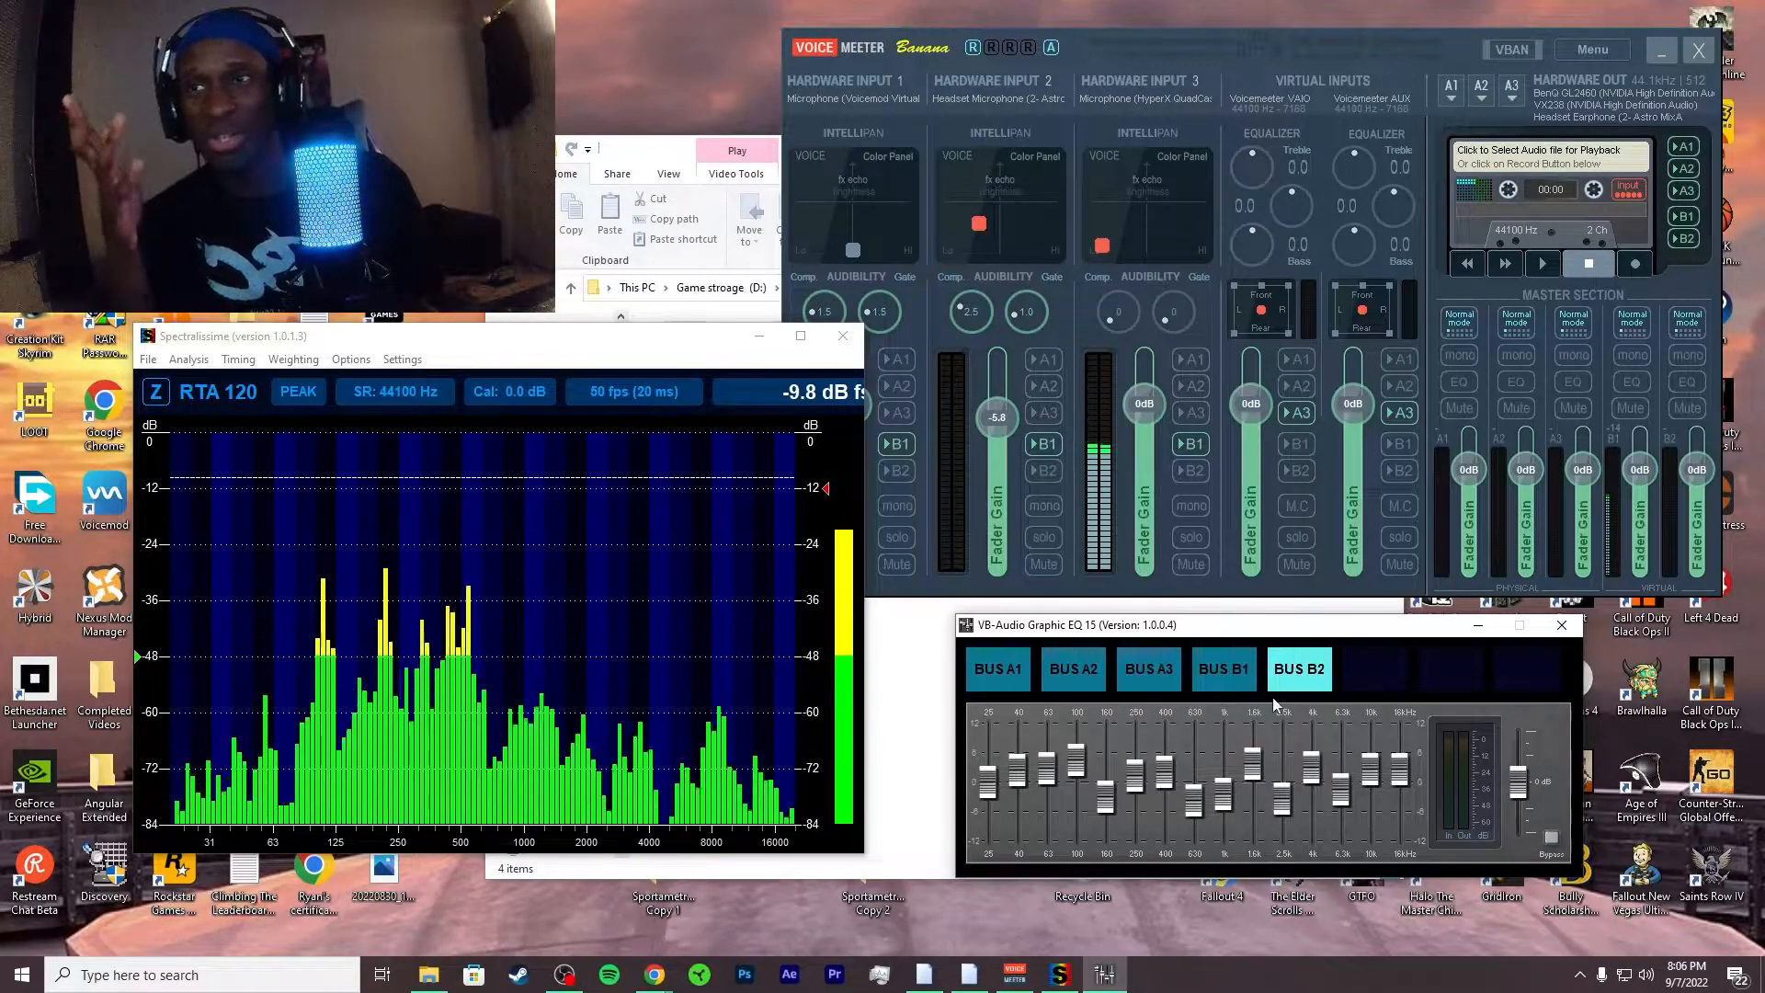
left_click(1252, 685)
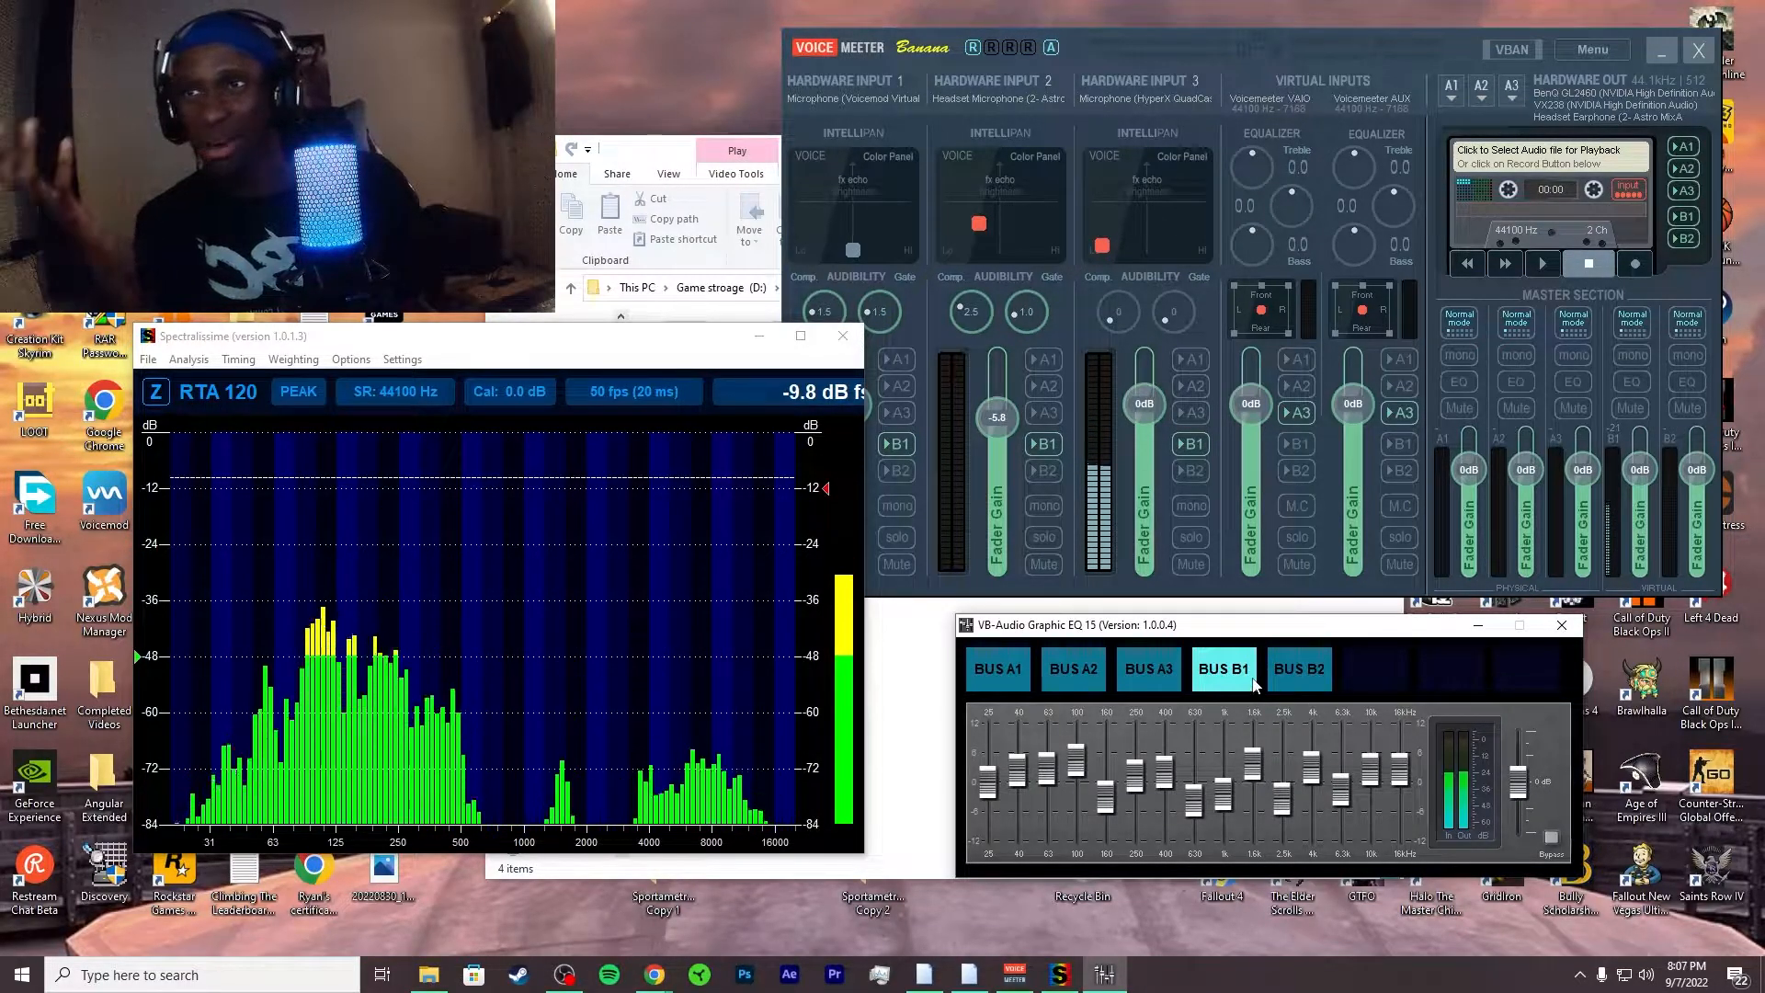